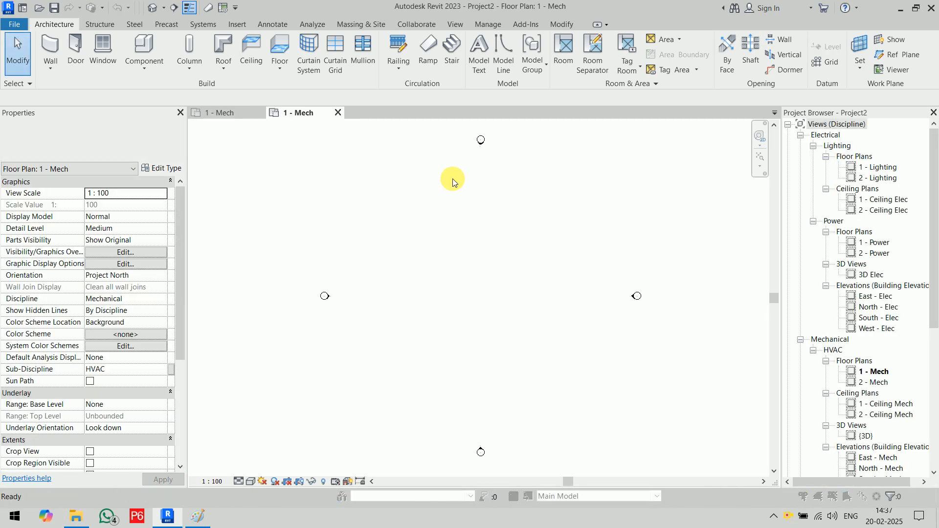
- Open Project Units with UN and accept the settings unchanged
{"action": "key", "text": "u"}
{"action": "key", "text": "n"}
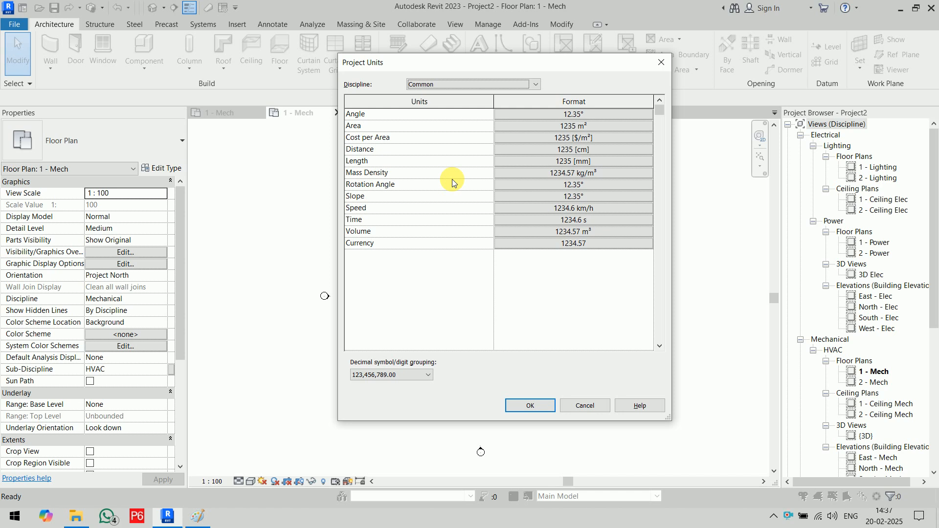
{"action": "left_click", "coordinate": [541, 408]}
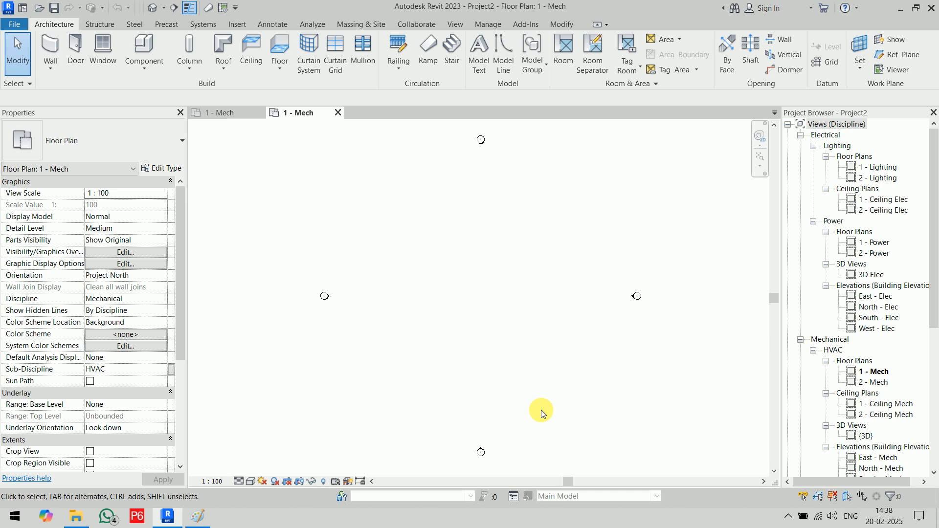
- Close Project1's 1 - Mech view without saving and switch to the Insert tab
{"action": "left_click", "coordinate": [260, 112]}
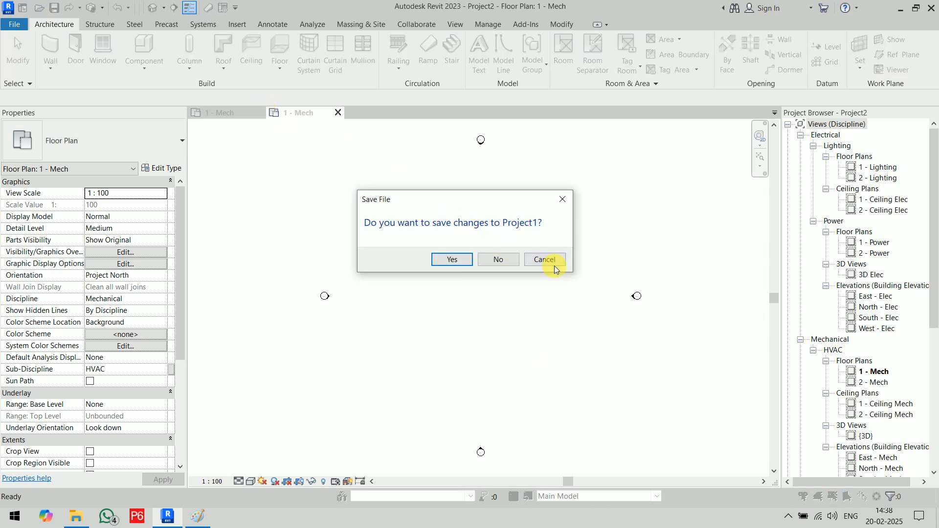
{"action": "left_click", "coordinate": [498, 260]}
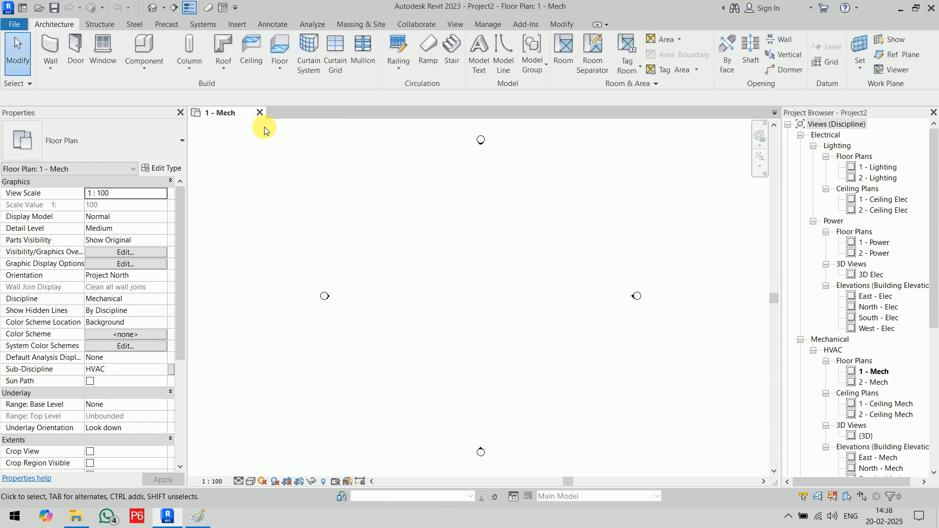
{"action": "left_click", "coordinate": [236, 25]}
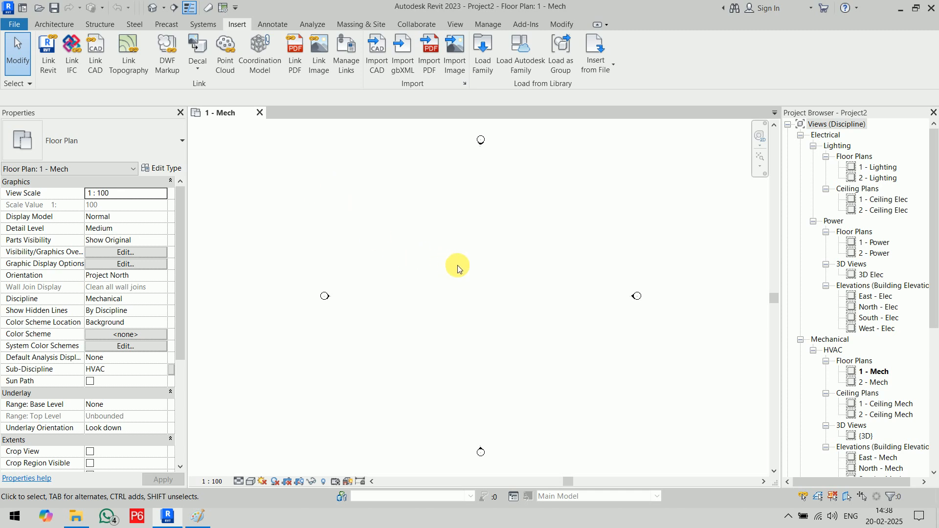
- Pan the floor plan slightly left and start Link Revit
{"action": "middle_click_drag", "start_coordinate": [457, 265], "coordinate": [439, 267]}
{"action": "left_click", "coordinate": [45, 68]}
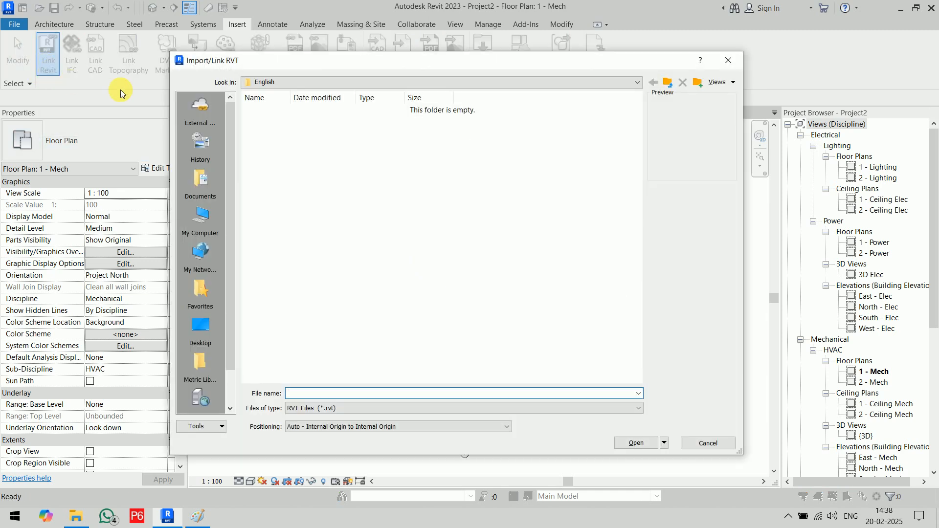
- Browse to Desktop > All Data Desktop > Revit Models and select Architectural_2023.rvt
{"action": "left_click_drag", "start_coordinate": [297, 64], "coordinate": [296, 24]}
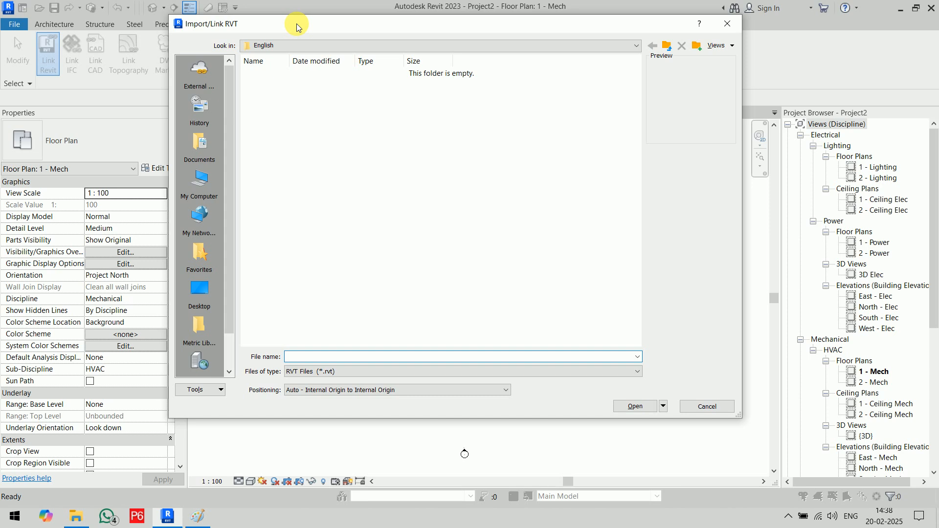
{"action": "left_click", "coordinate": [199, 288]}
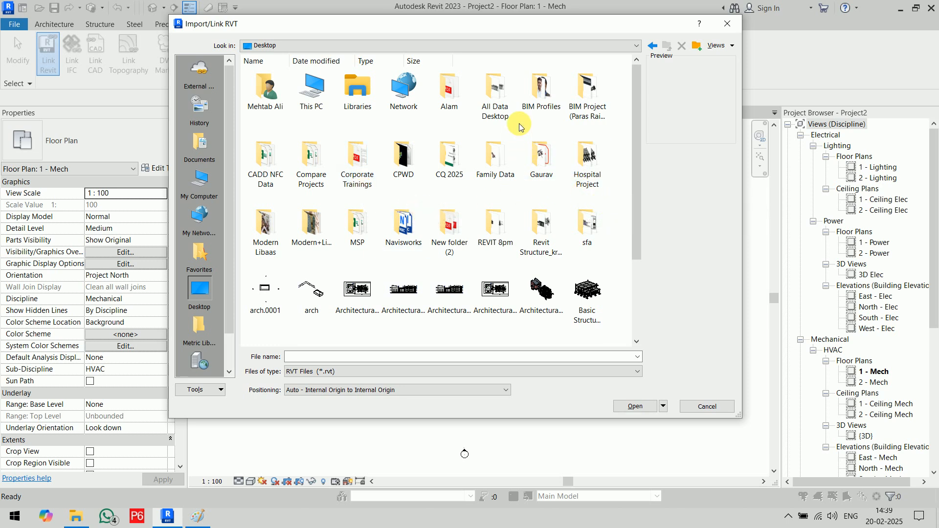
{"action": "double_click", "coordinate": [496, 100]}
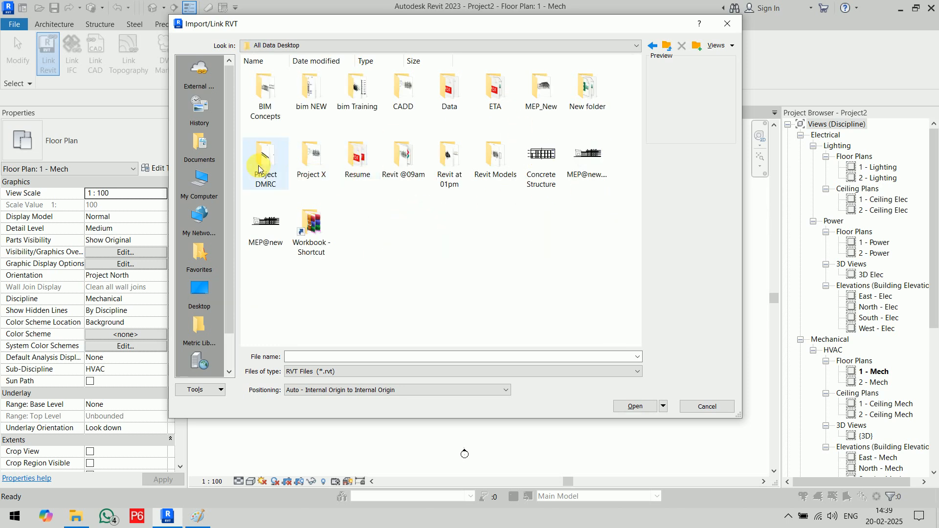
{"action": "double_click", "coordinate": [495, 163]}
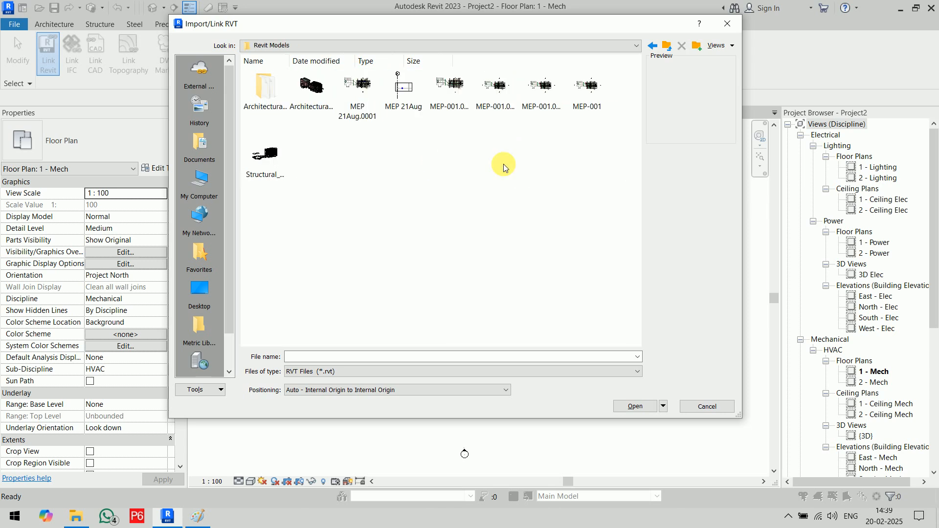
{"action": "left_click", "coordinate": [309, 89]}
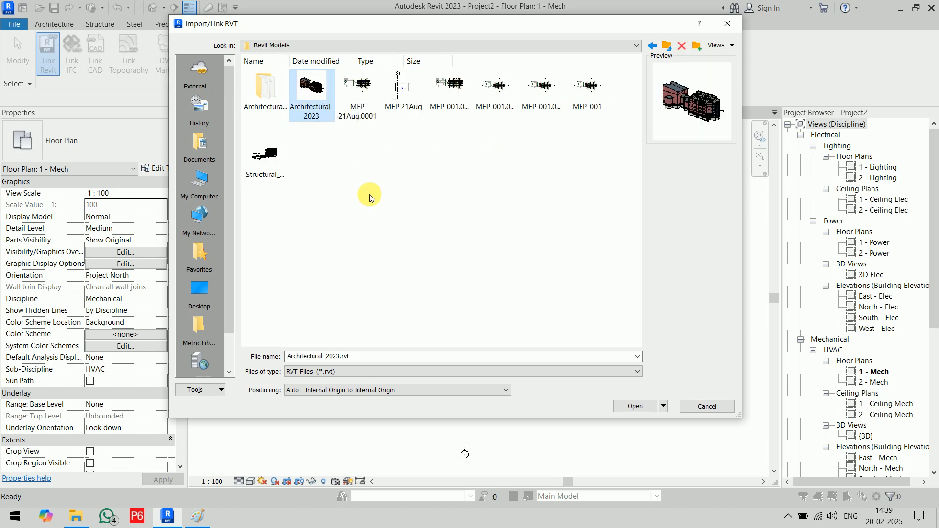
{"action": "left_click", "coordinate": [271, 162]}
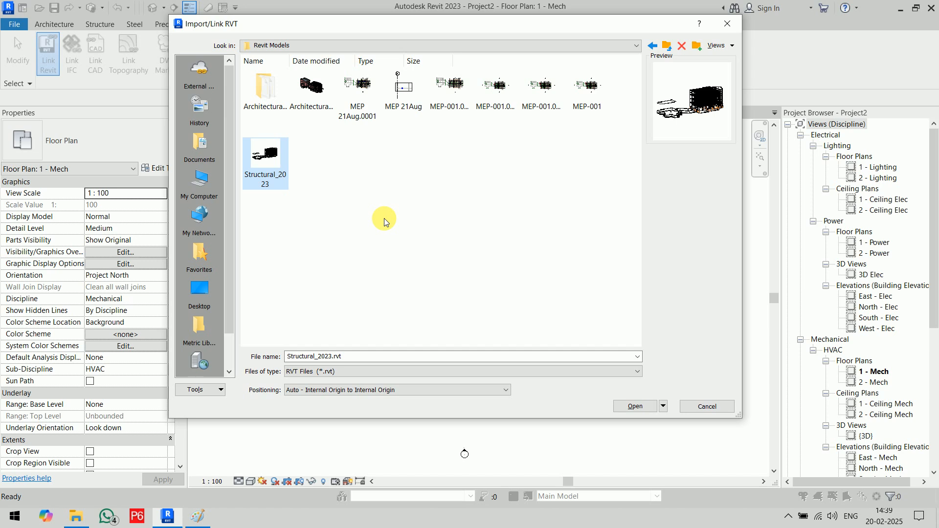
{"action": "left_click", "coordinate": [311, 91]}
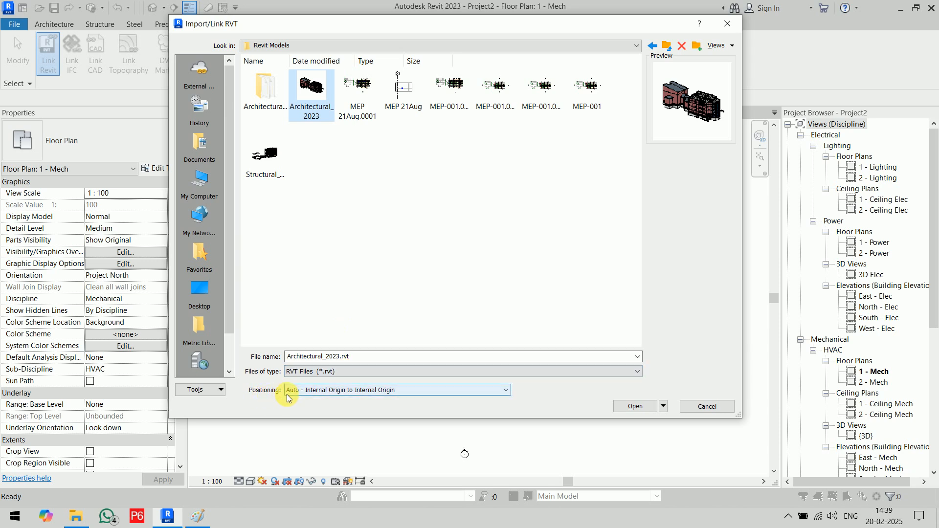
- Link Architectural_2023.rvt using Auto - Internal Origin to Internal Origin positioning
{"action": "left_click", "coordinate": [420, 392]}
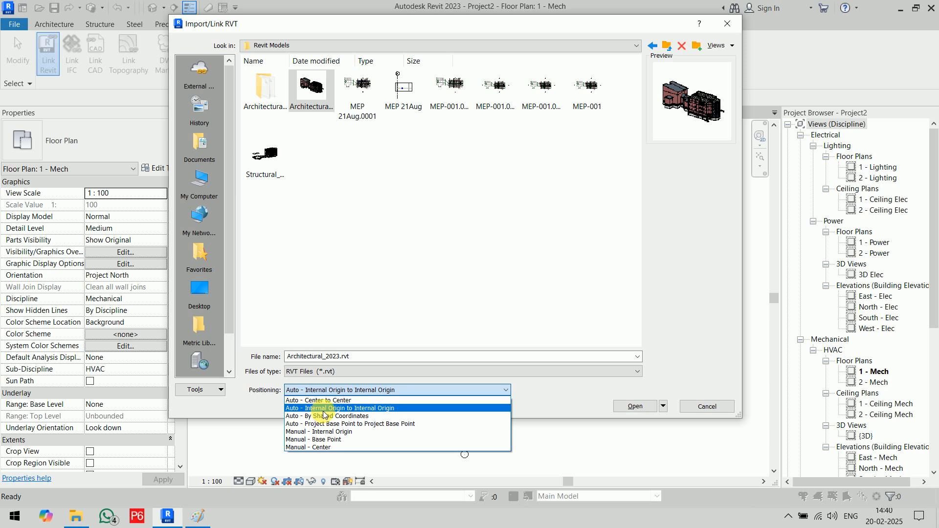
{"action": "left_click", "coordinate": [391, 408]}
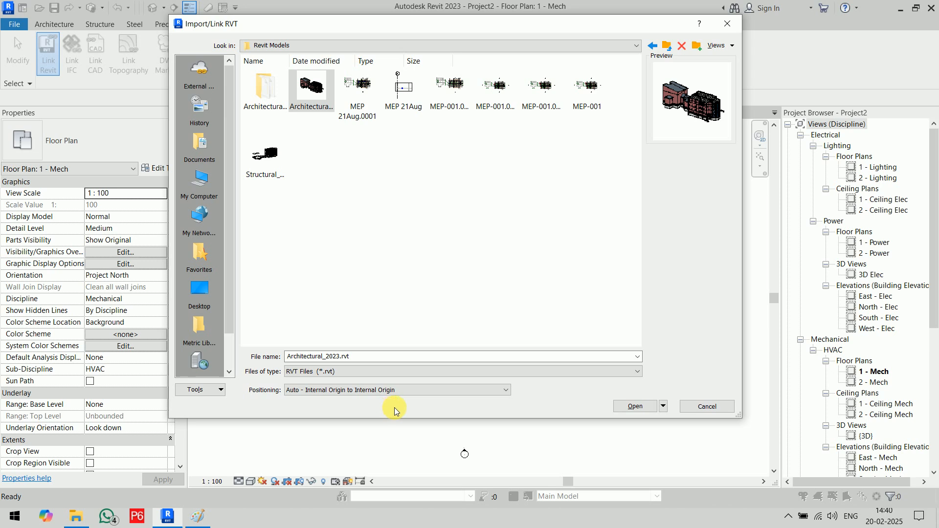
{"action": "left_click", "coordinate": [635, 407]}
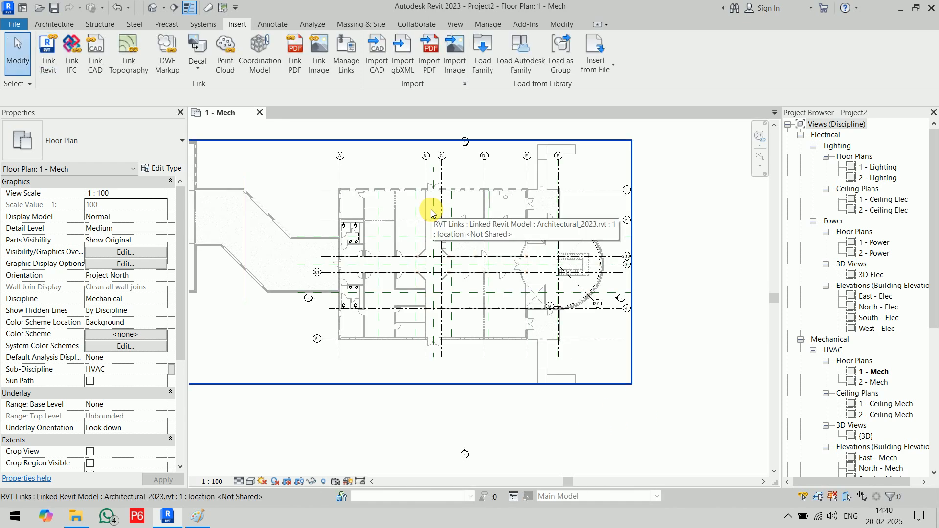
{"action": "scroll", "coordinate": [466, 249], "scroll_direction": "down", "scroll_amount": 2}
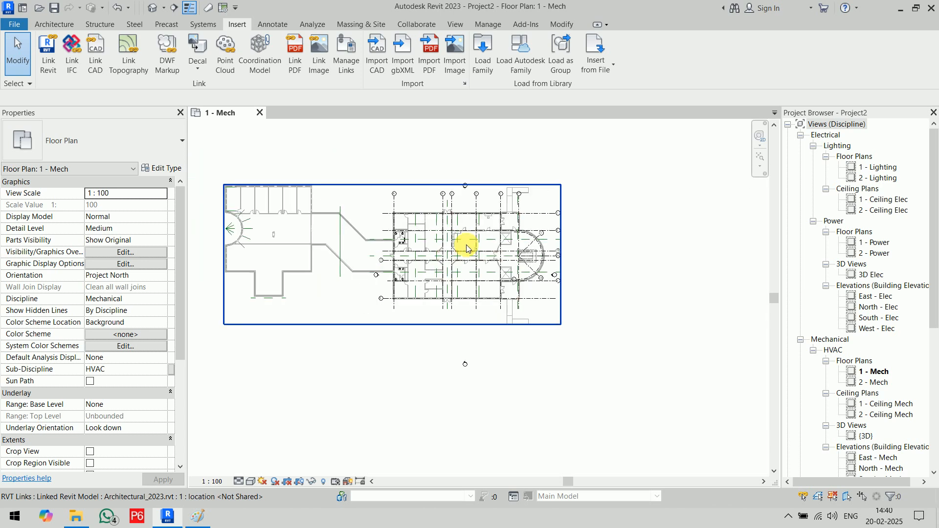
{"action": "middle_click_drag", "start_coordinate": [466, 249], "coordinate": [522, 258]}
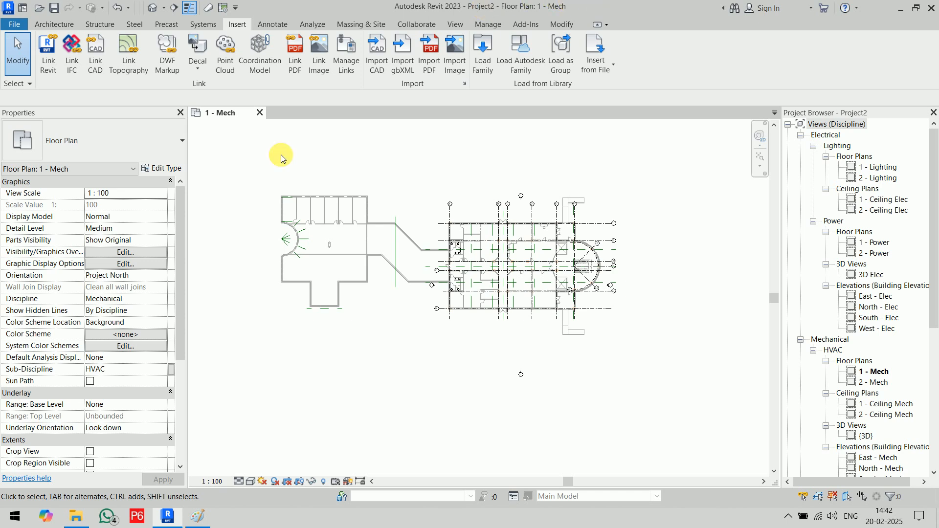
{"action": "scroll", "coordinate": [549, 266], "scroll_direction": "up", "scroll_amount": 2}
{"action": "scroll", "coordinate": [549, 265], "scroll_direction": "up", "scroll_amount": 2}
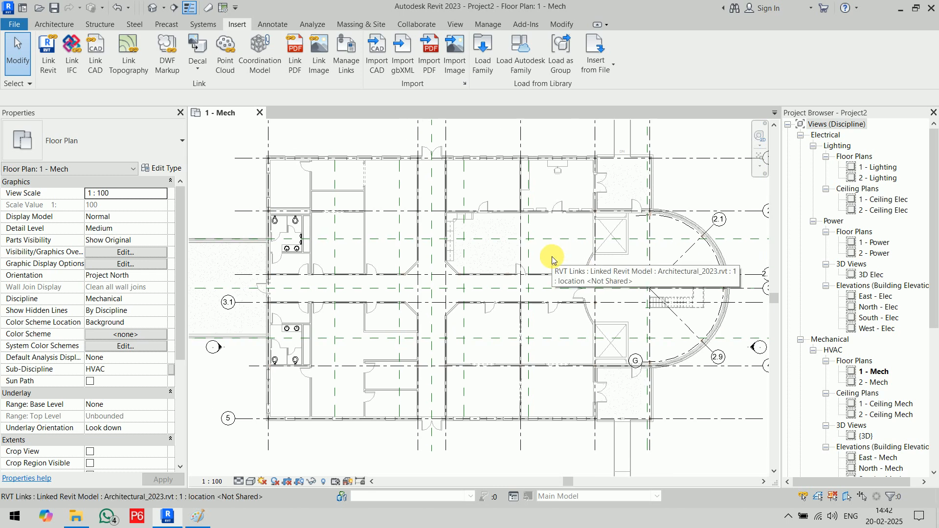
{"action": "scroll", "coordinate": [552, 256], "scroll_direction": "down", "scroll_amount": 3}
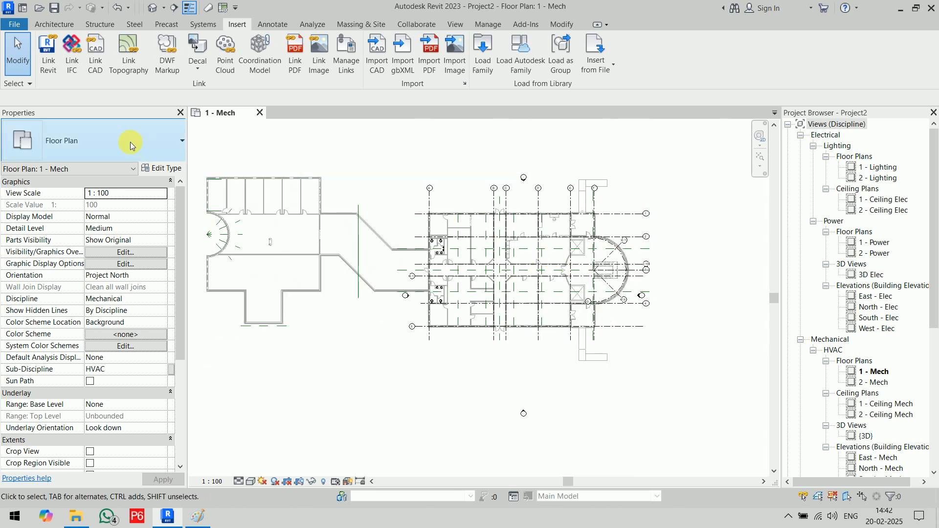
- Link Structural_2023.rvt with Auto - Internal Origin to Internal Origin positioning
{"action": "left_click", "coordinate": [51, 71]}
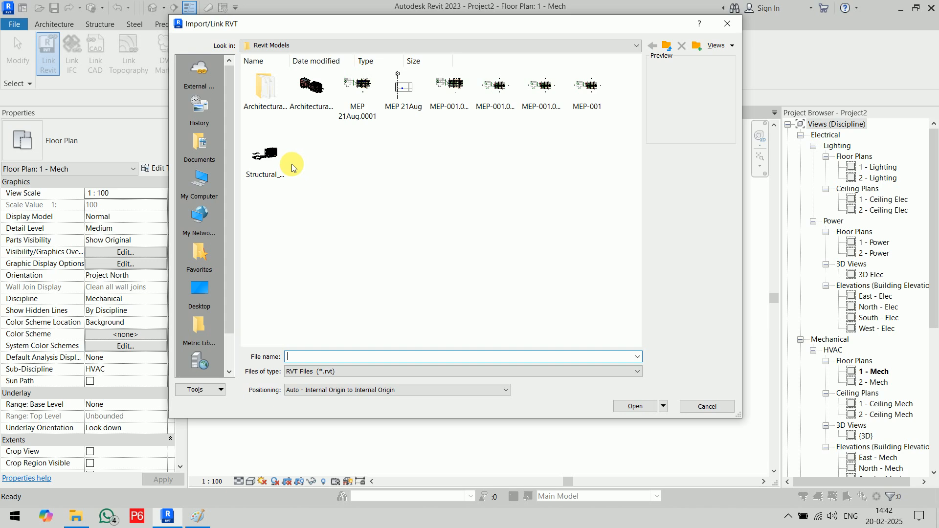
{"action": "left_click", "coordinate": [267, 156]}
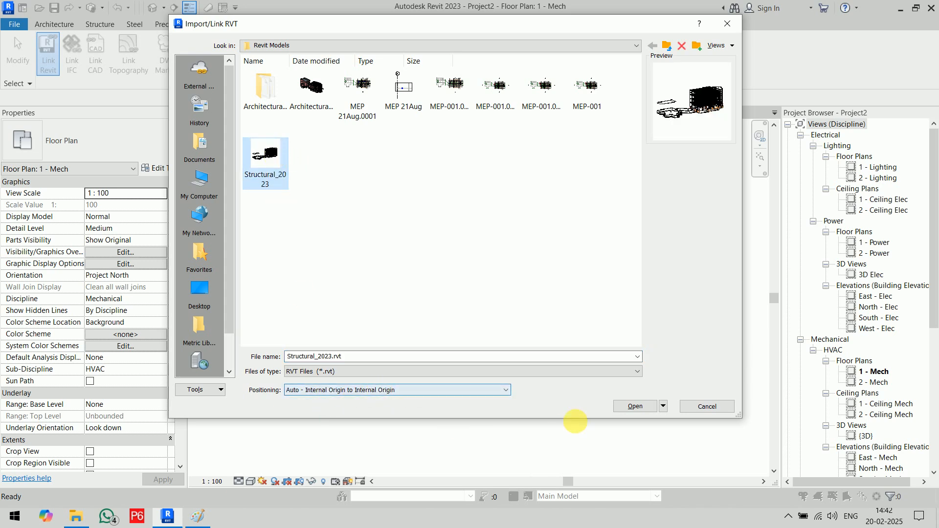
{"action": "left_click", "coordinate": [640, 408]}
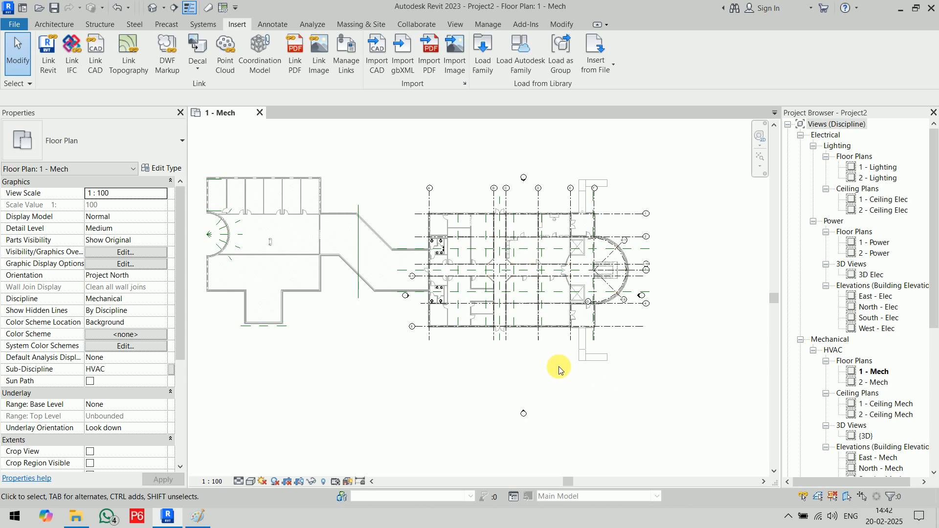
- Select and inspect the structural link, then the architectural link, clearing each selection
{"action": "left_click", "coordinate": [507, 298]}
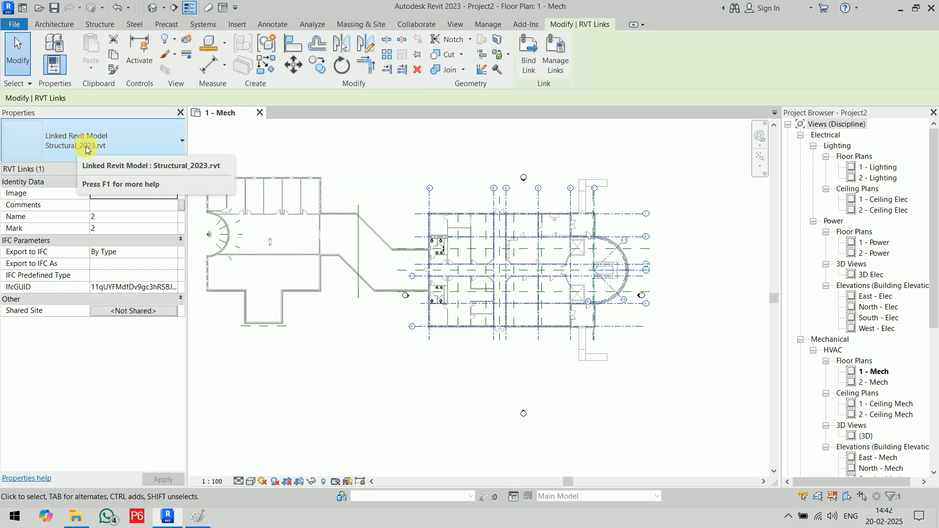
{"action": "left_click", "coordinate": [282, 142]}
{"action": "left_click", "coordinate": [289, 174]}
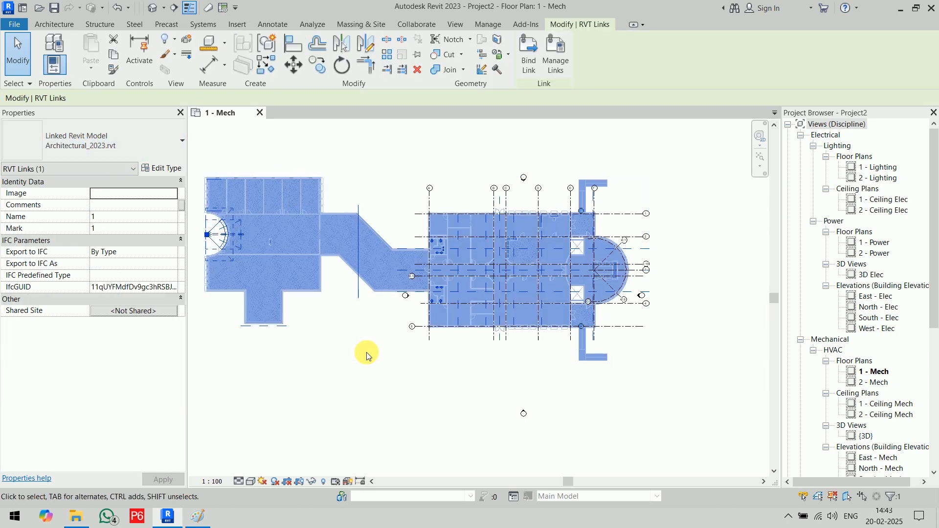
{"action": "left_click", "coordinate": [386, 384]}
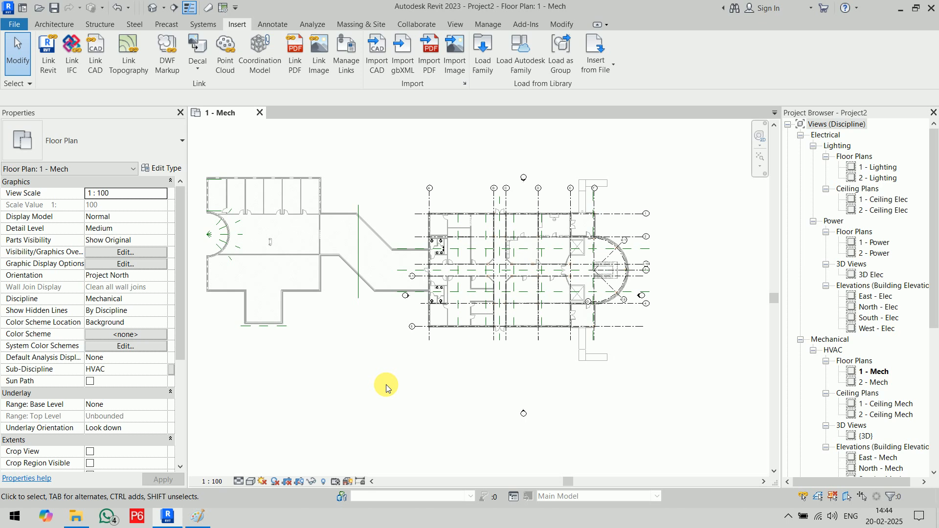
- Pin the Architectural_2023 link in place, then check the Structural link's selection
{"action": "left_click", "coordinate": [299, 172]}
{"action": "left_click", "coordinate": [386, 134]}
{"action": "left_click", "coordinate": [313, 185]}
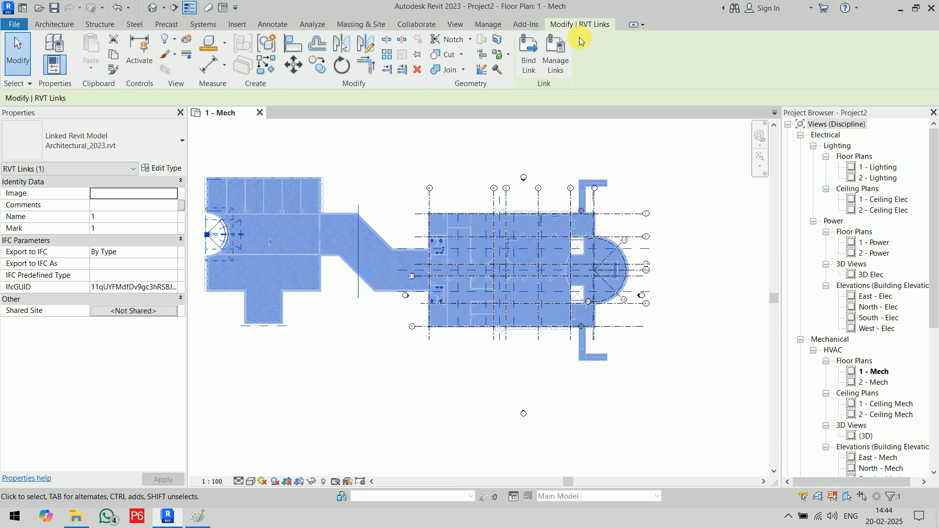
{"action": "left_click", "coordinate": [457, 131]}
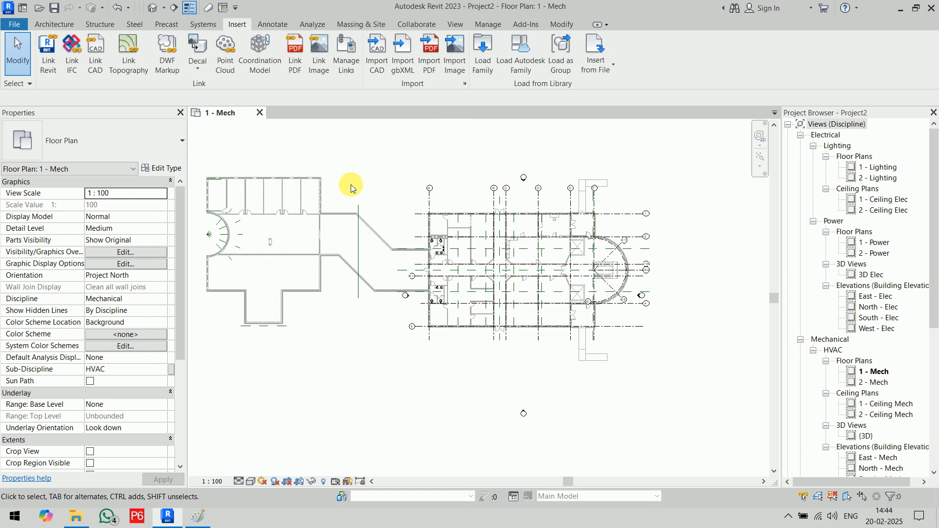
{"action": "left_click", "coordinate": [309, 185]}
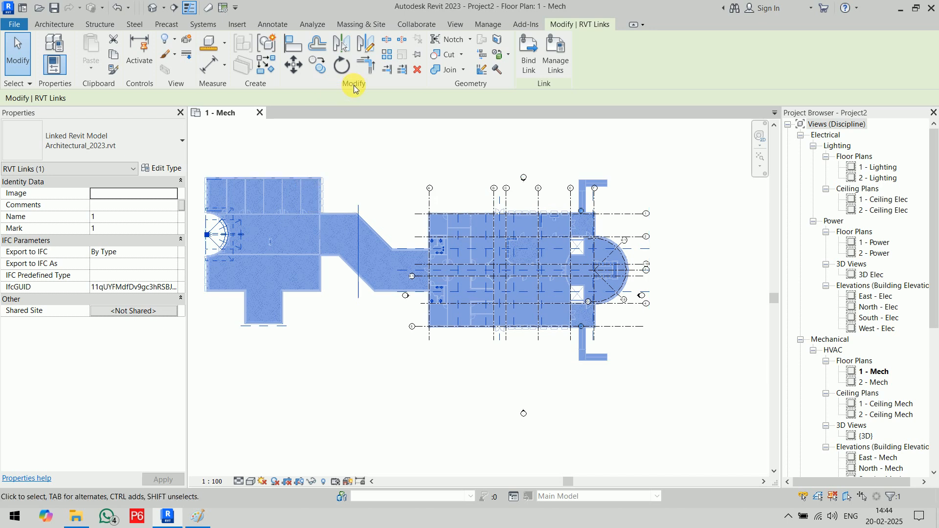
{"action": "left_click", "coordinate": [420, 52]}
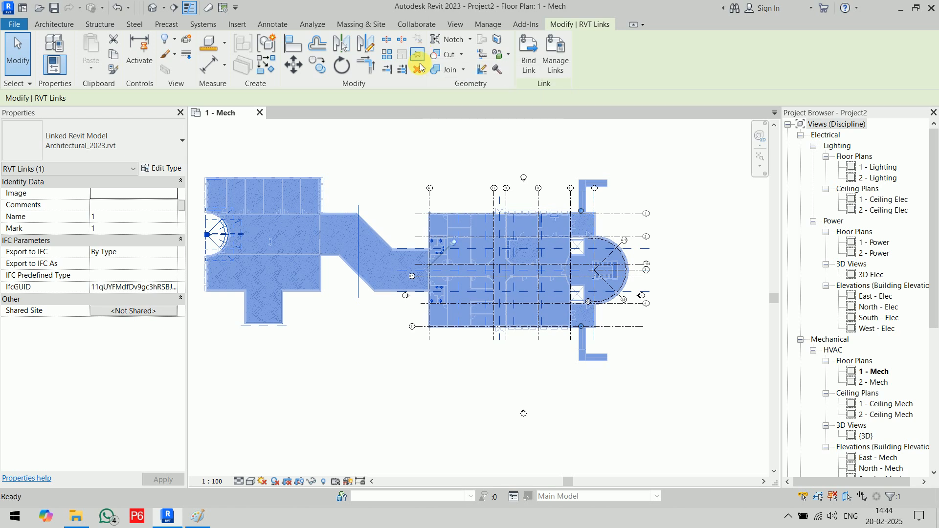
{"action": "left_click", "coordinate": [367, 130]}
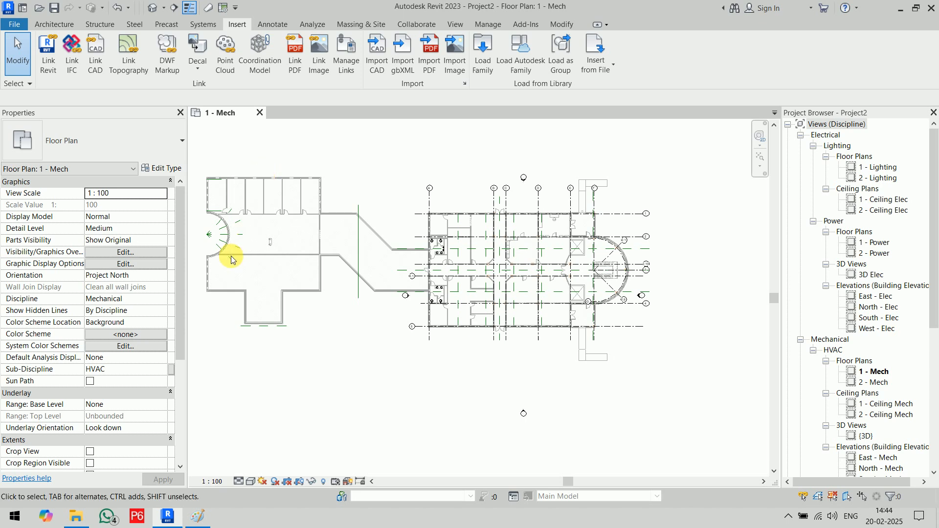
{"action": "left_click", "coordinate": [446, 243]}
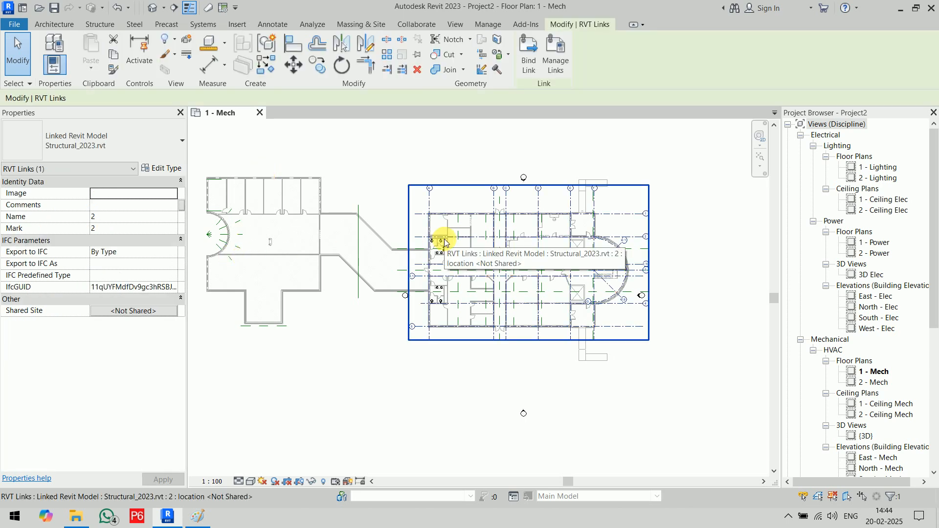
{"action": "left_click", "coordinate": [423, 142]}
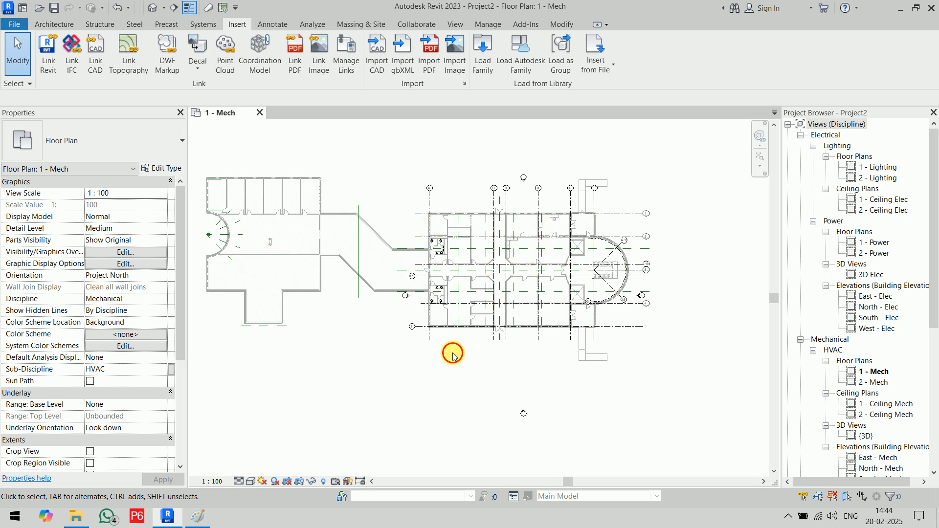
{"action": "scroll", "coordinate": [338, 207], "scroll_direction": "down", "scroll_amount": 1}
{"action": "scroll", "coordinate": [350, 213], "scroll_direction": "down", "scroll_amount": 1}
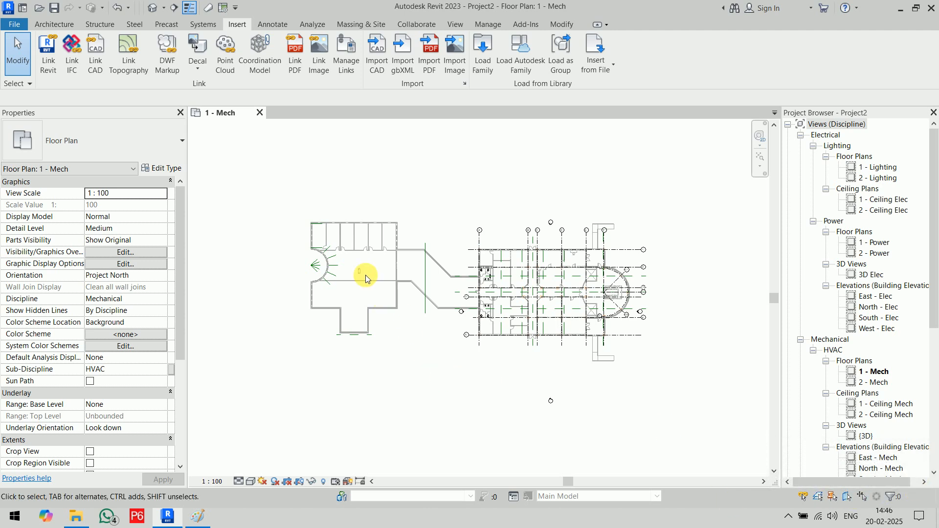
{"action": "left_click", "coordinate": [341, 237]}
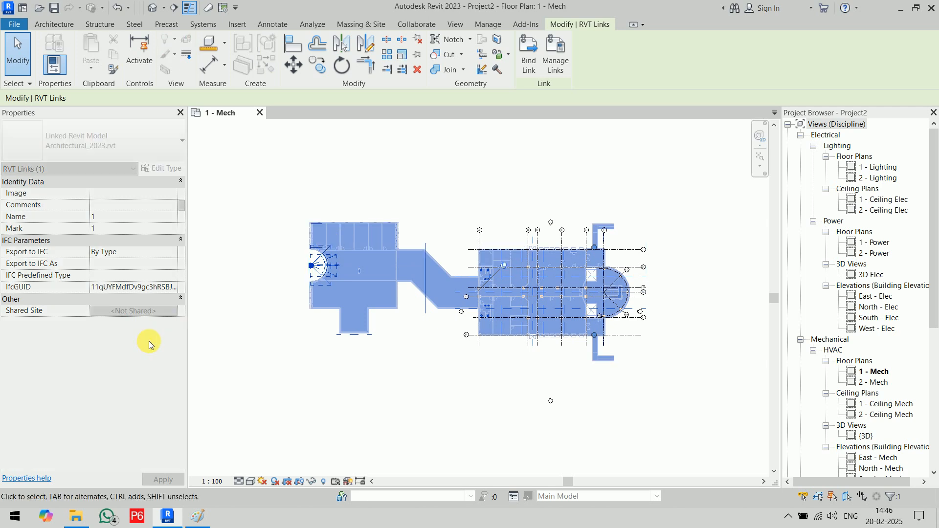
{"action": "left_click", "coordinate": [363, 248]}
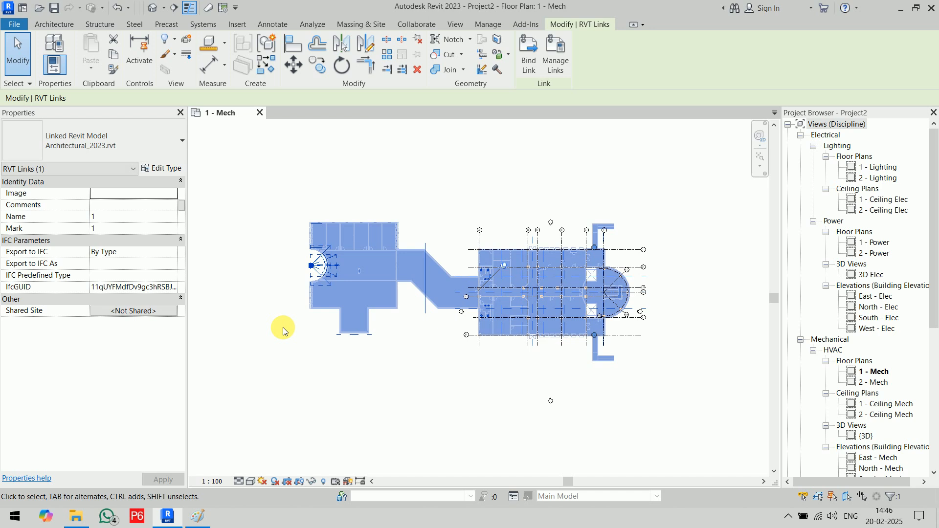
{"action": "key", "text": "Delete"}
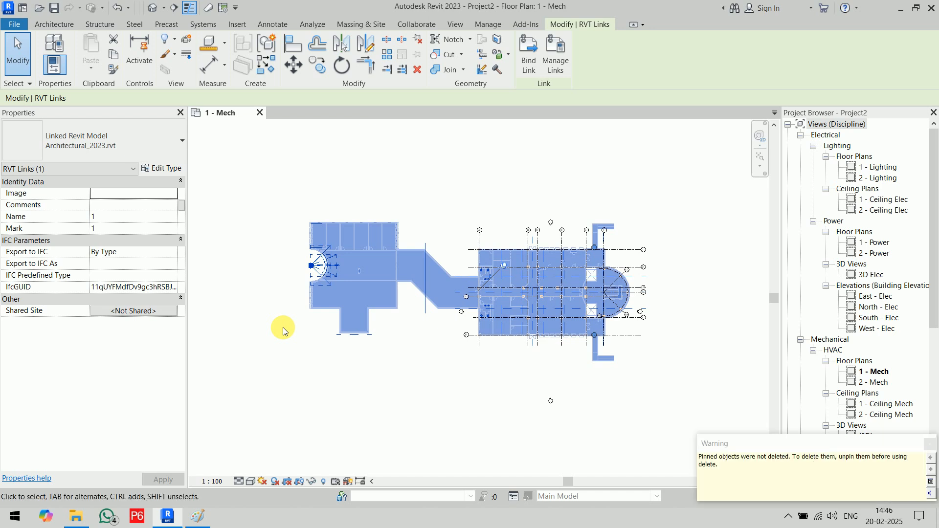
{"action": "left_click_drag", "start_coordinate": [753, 439], "coordinate": [466, 270]}
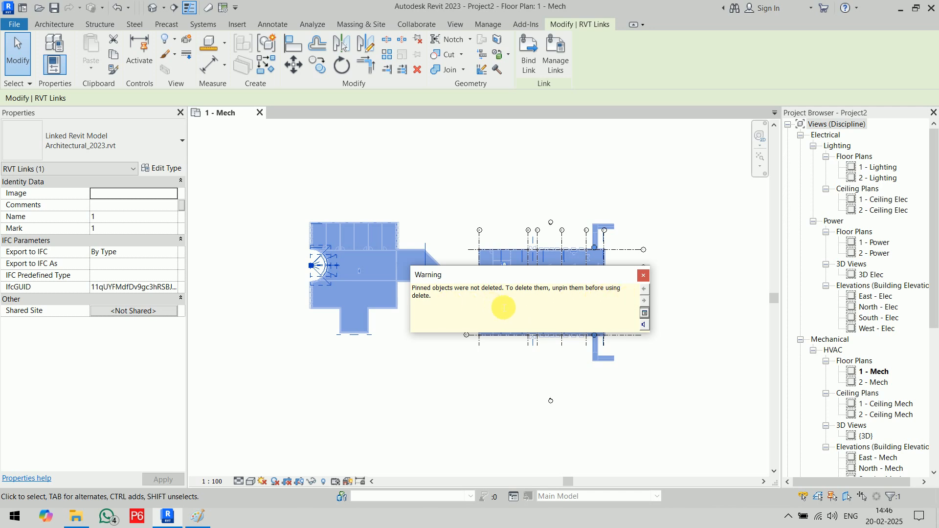
{"action": "left_click", "coordinate": [644, 276]}
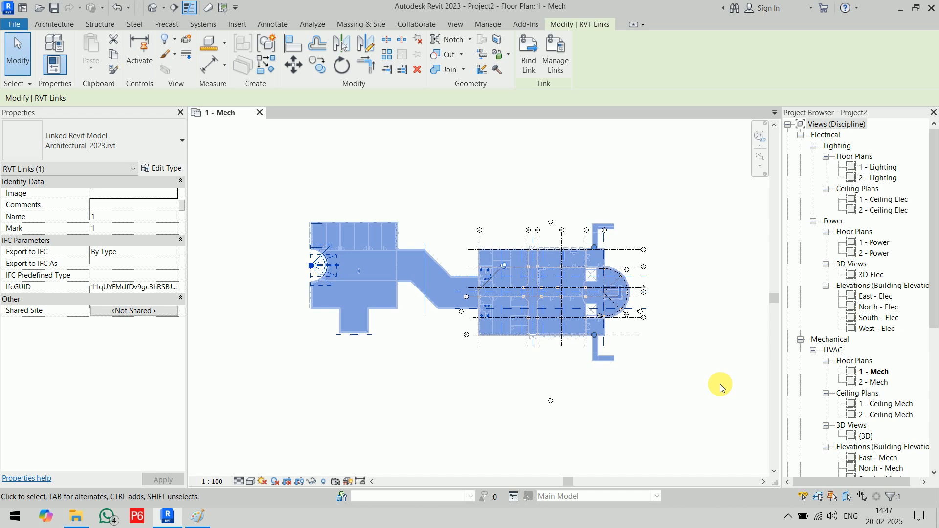
{"action": "key", "text": "Escape"}
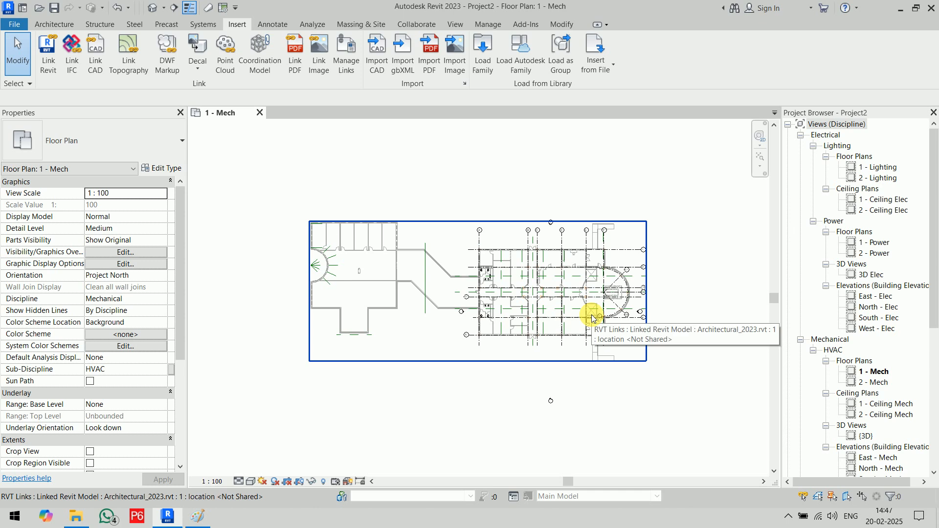
- Cycle pre-highlighting with Tab and select the Architectural and Structural links in turn, then deselect
{"action": "key", "text": "Tab"}
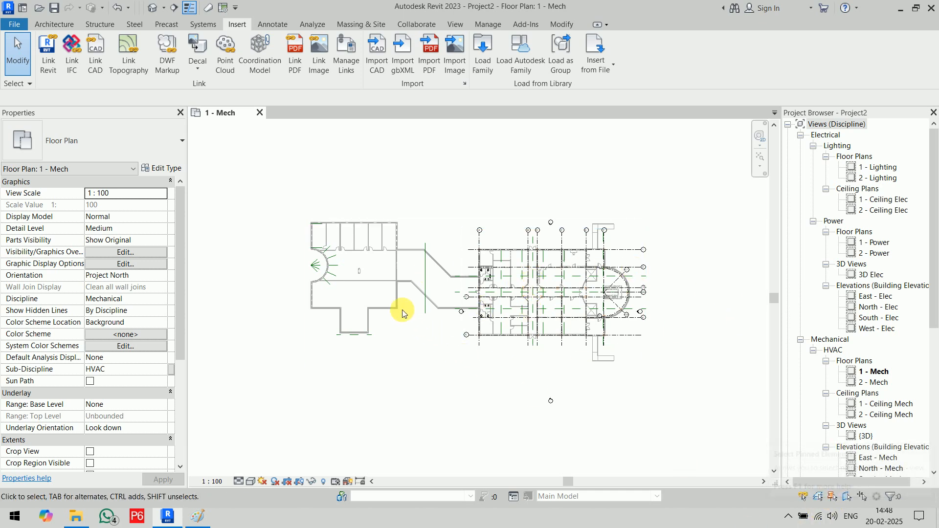
{"action": "left_click", "coordinate": [470, 318]}
{"action": "left_click", "coordinate": [635, 419]}
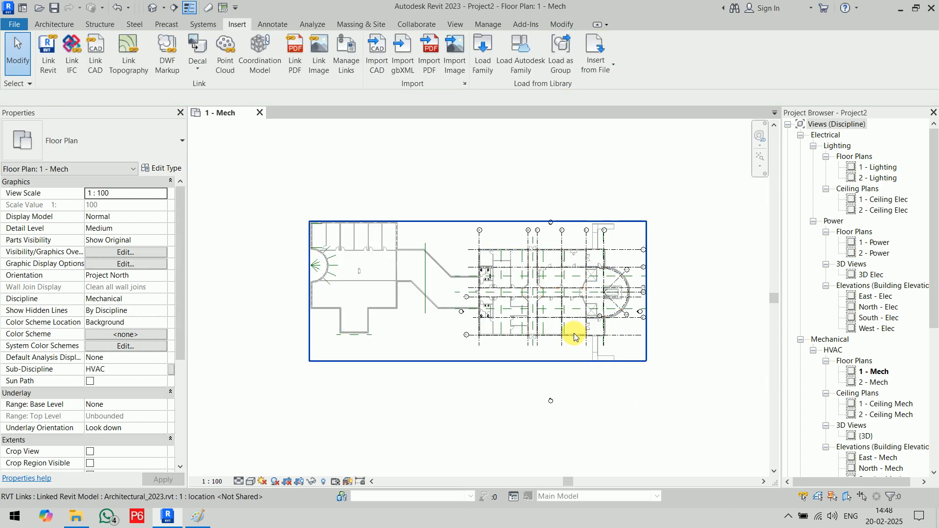
{"action": "left_click", "coordinate": [564, 347]}
{"action": "left_click", "coordinate": [643, 421]}
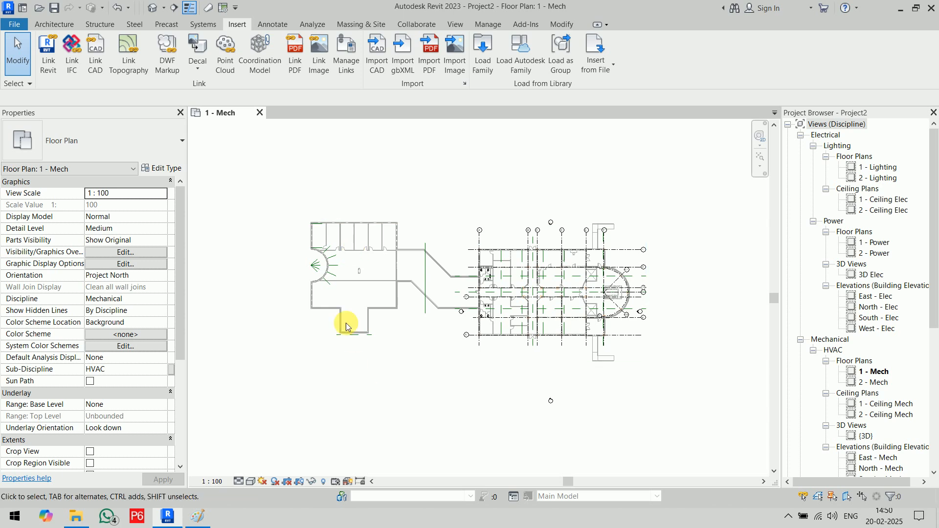
{"action": "left_click", "coordinate": [343, 297]}
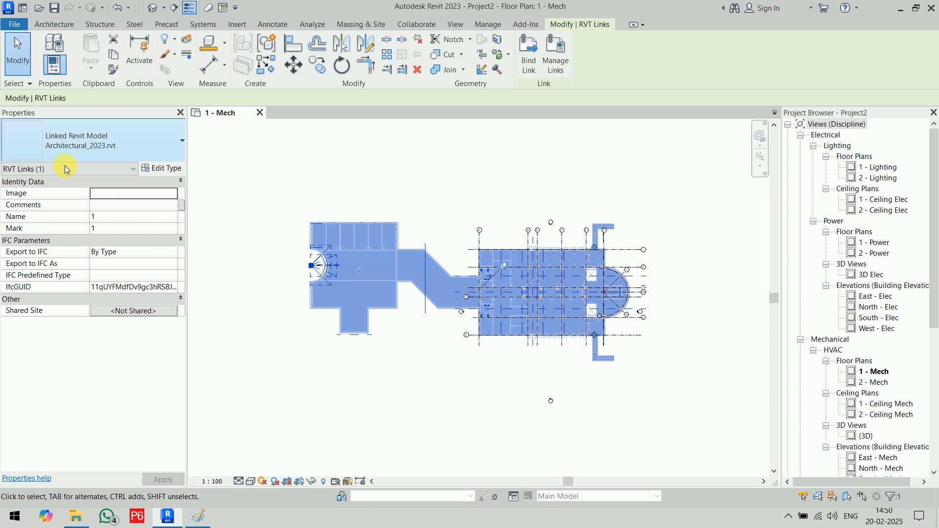
{"action": "left_click", "coordinate": [163, 169]}
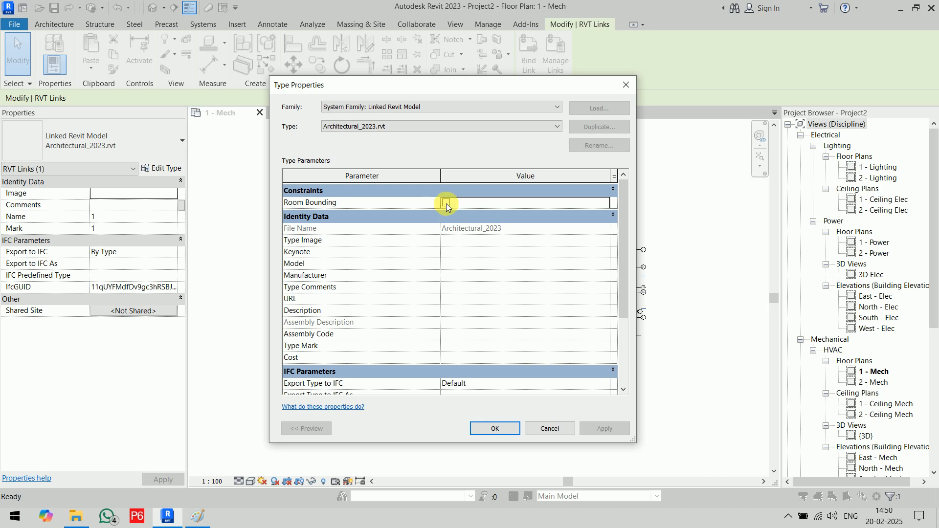
{"action": "left_click", "coordinate": [551, 428]}
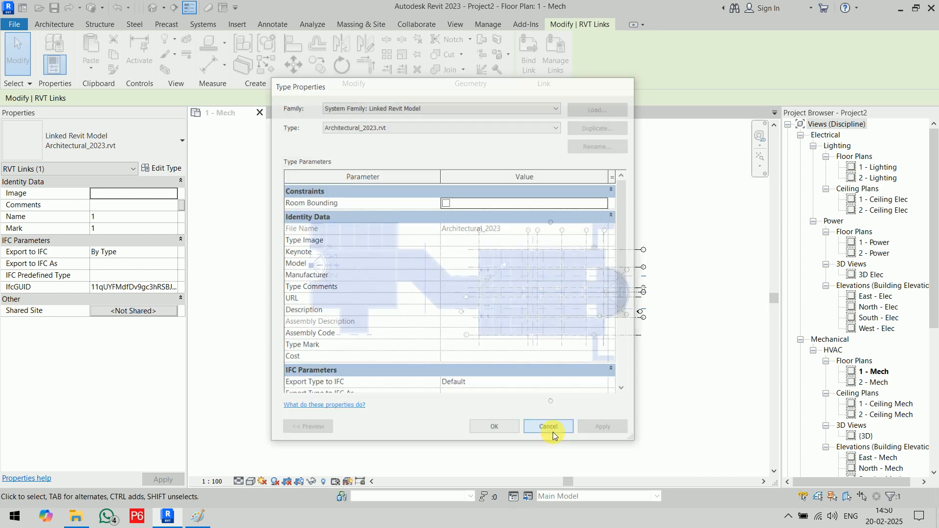
{"action": "left_click", "coordinate": [682, 403]}
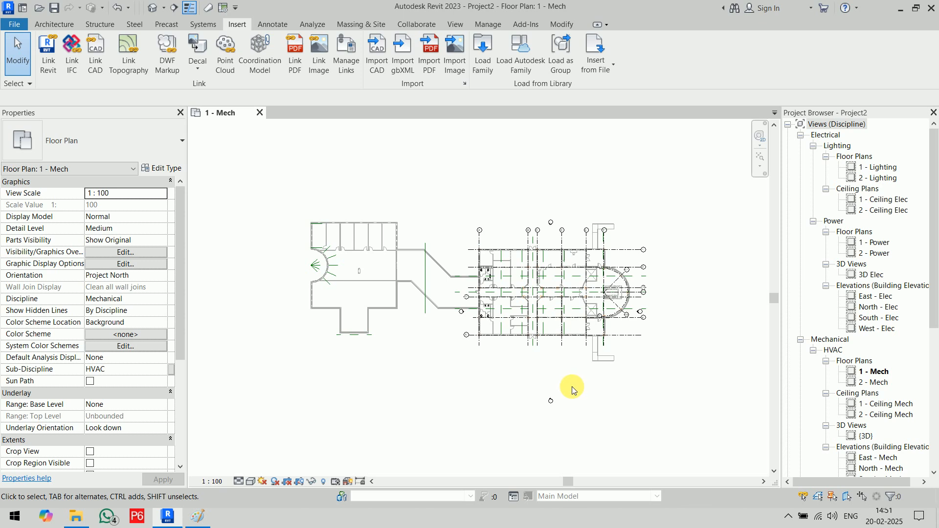
- Zoom and pan into the plan's upper-left rooms, then switch to the Analyze tab
{"action": "scroll", "coordinate": [572, 386], "scroll_direction": "up", "scroll_amount": 6}
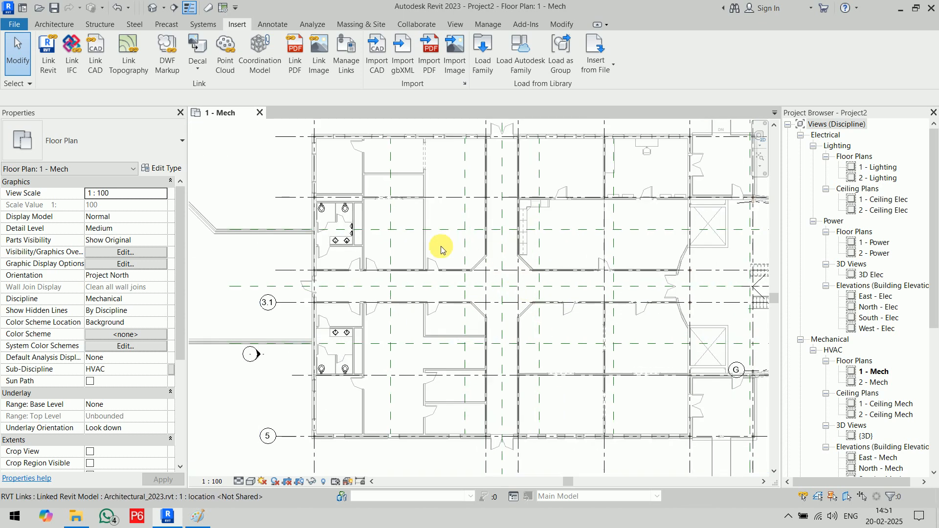
{"action": "middle_click_drag", "start_coordinate": [441, 248], "coordinate": [525, 422]}
{"action": "scroll", "coordinate": [435, 321], "scroll_direction": "up", "scroll_amount": 8}
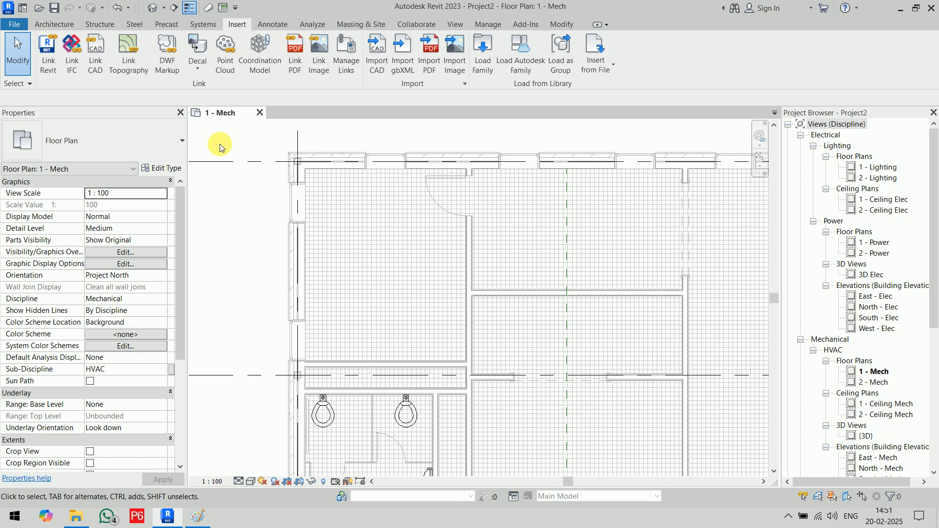
{"action": "left_click", "coordinate": [313, 25]}
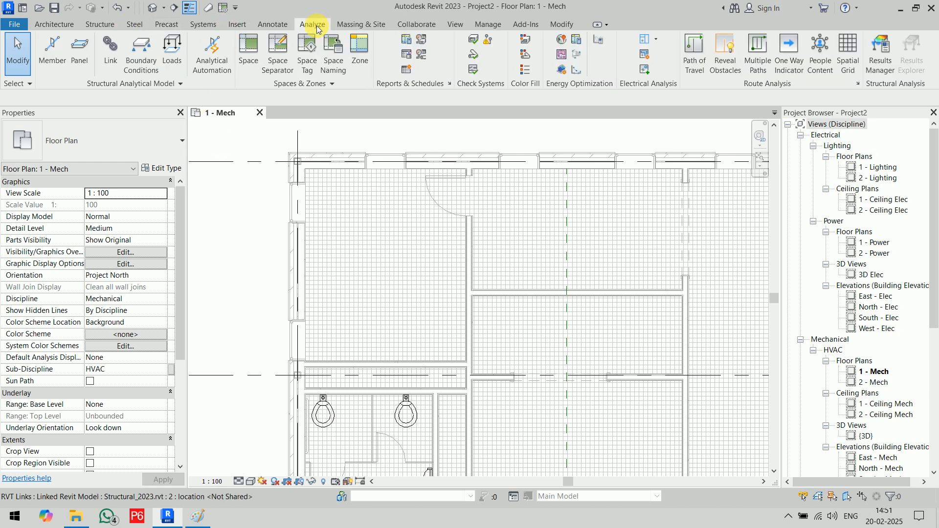
- Place Space 1 in the upper-left room, dismissing the not-enclosed warning
{"action": "left_click", "coordinate": [245, 60]}
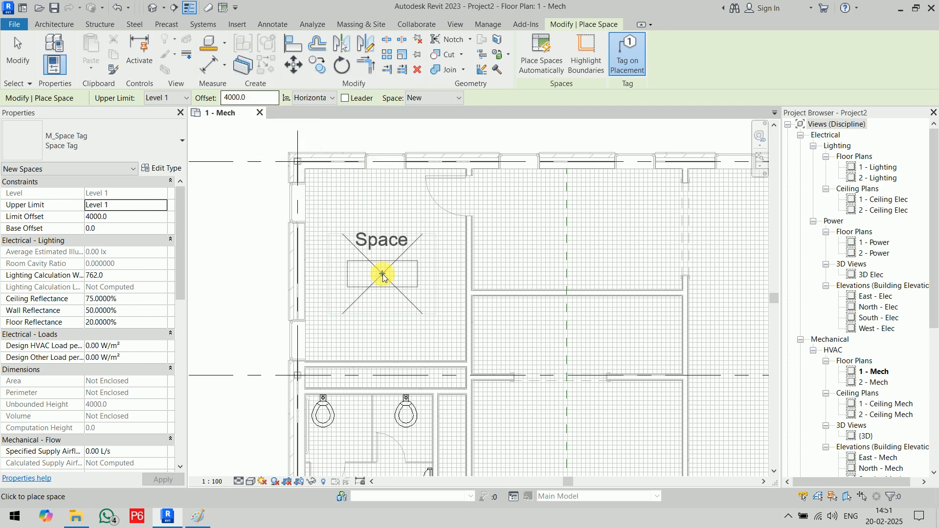
{"action": "left_click", "coordinate": [383, 275]}
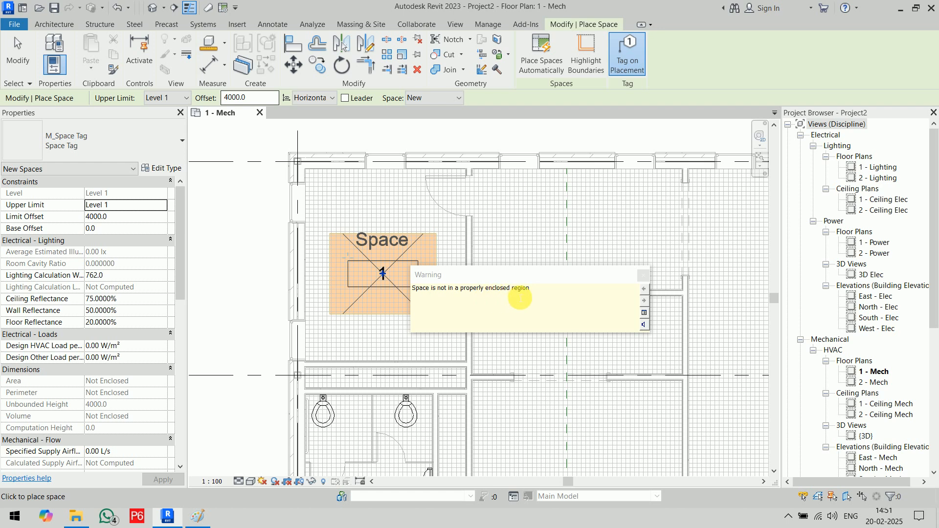
{"action": "left_click", "coordinate": [643, 275]}
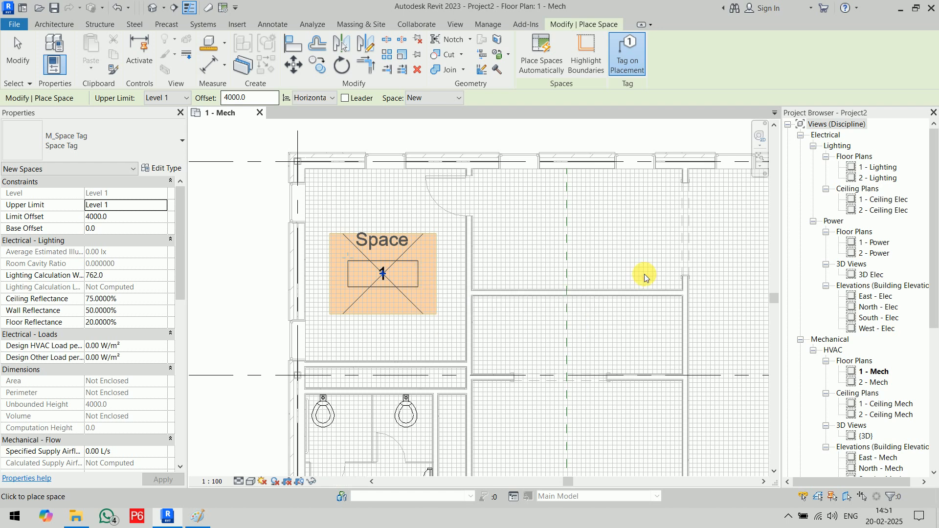
- Cancel the Space command from the right-click menu and close the extra menu
{"action": "right_click", "coordinate": [344, 125]}
{"action": "left_click", "coordinate": [354, 130]}
{"action": "right_click", "coordinate": [354, 131]}
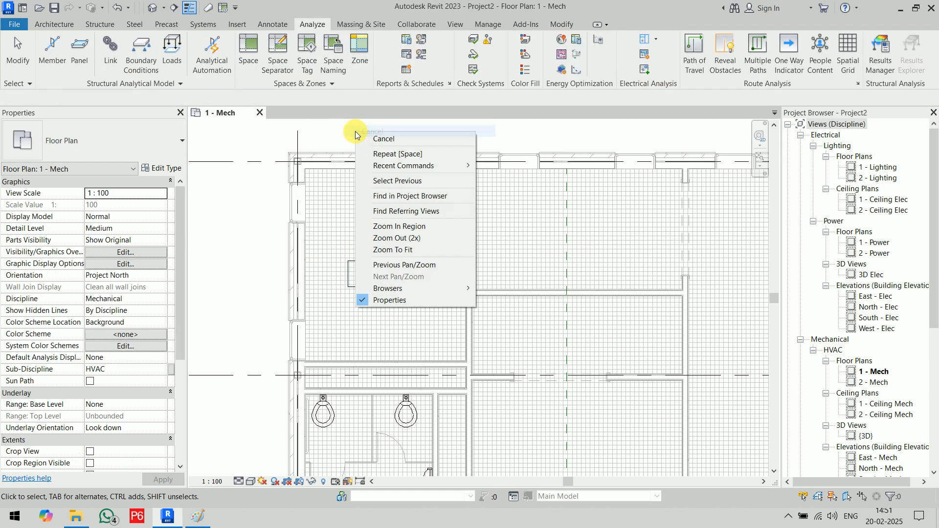
{"action": "left_click", "coordinate": [360, 133]}
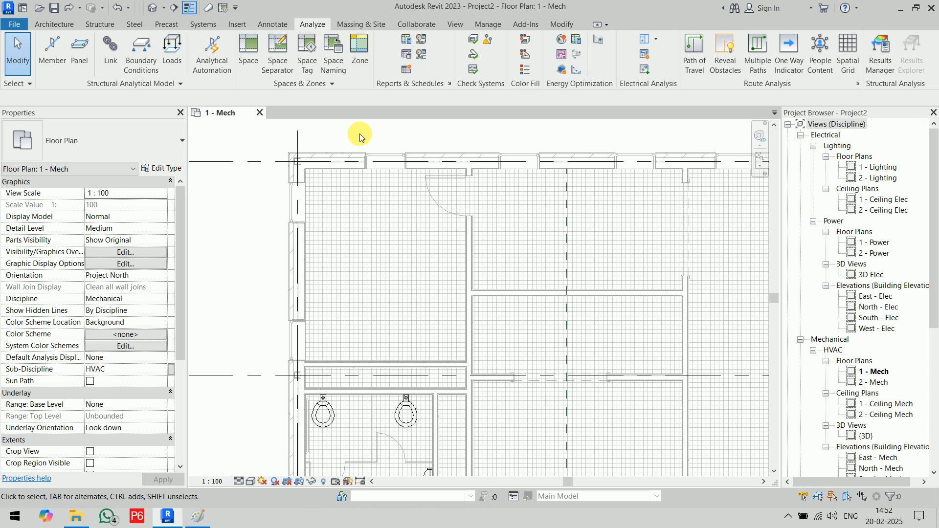
- Turn on Room Bounding in the linked architectural model's type properties
{"action": "scroll", "coordinate": [422, 177], "scroll_direction": "down", "scroll_amount": 5}
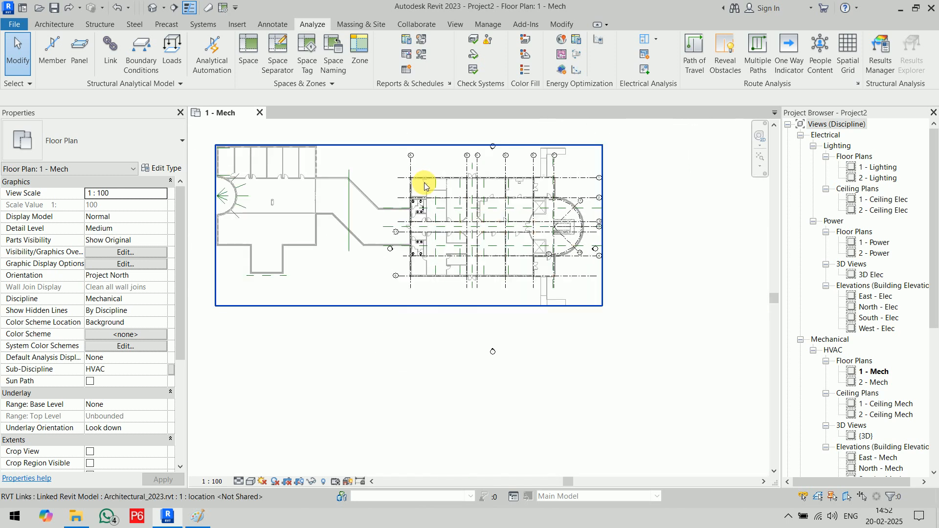
{"action": "left_click", "coordinate": [334, 174]}
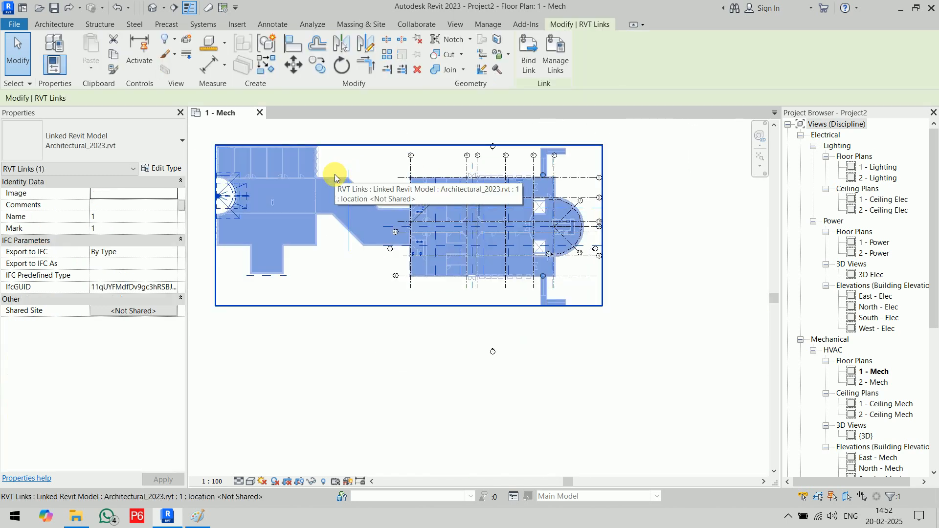
{"action": "left_click", "coordinate": [163, 168]}
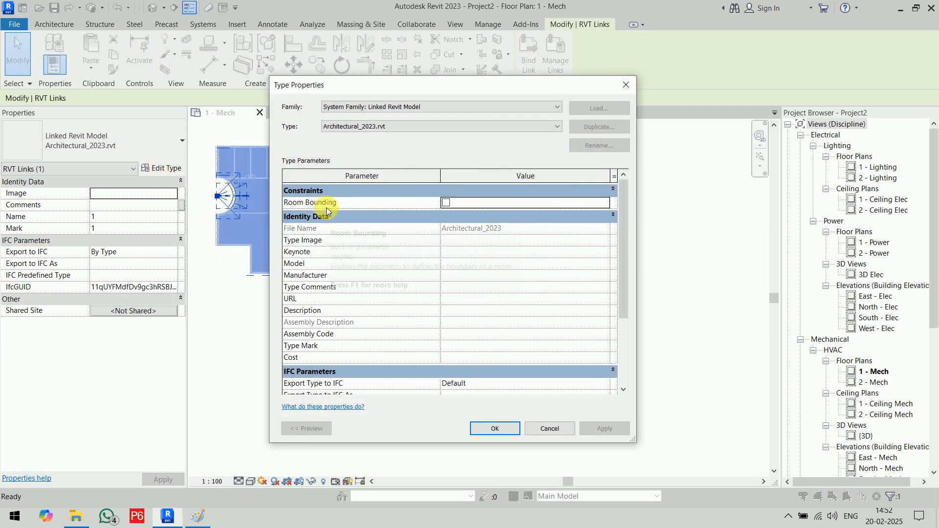
{"action": "left_click", "coordinate": [446, 202]}
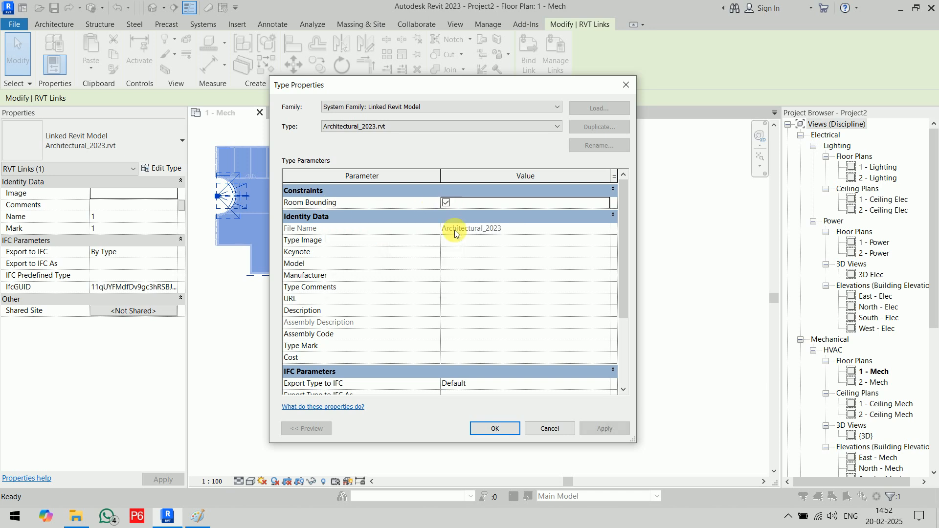
{"action": "left_click", "coordinate": [498, 425]}
{"action": "left_click", "coordinate": [507, 397]}
- Place a test space in the upper-left room to check the boundaries, then undo it
{"action": "scroll", "coordinate": [415, 196], "scroll_direction": "up", "scroll_amount": 8}
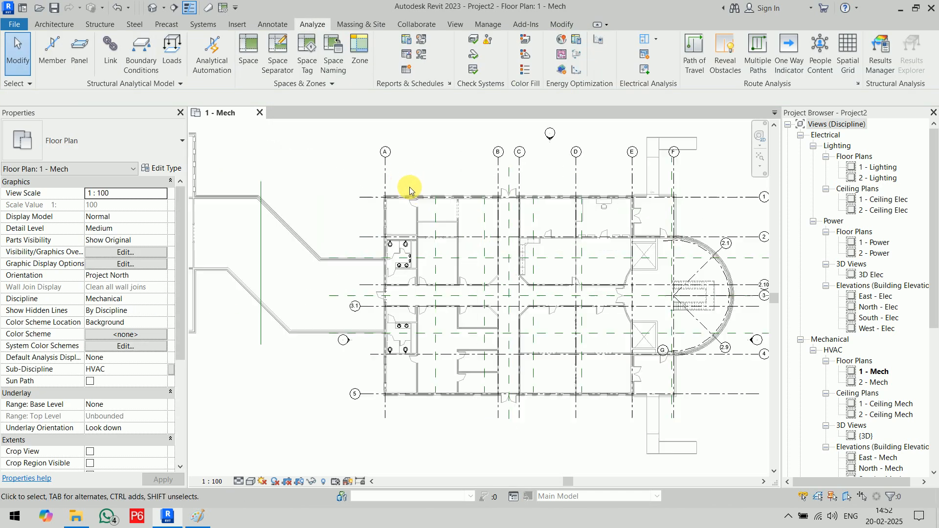
{"action": "middle_click_drag", "start_coordinate": [415, 196], "coordinate": [414, 146]}
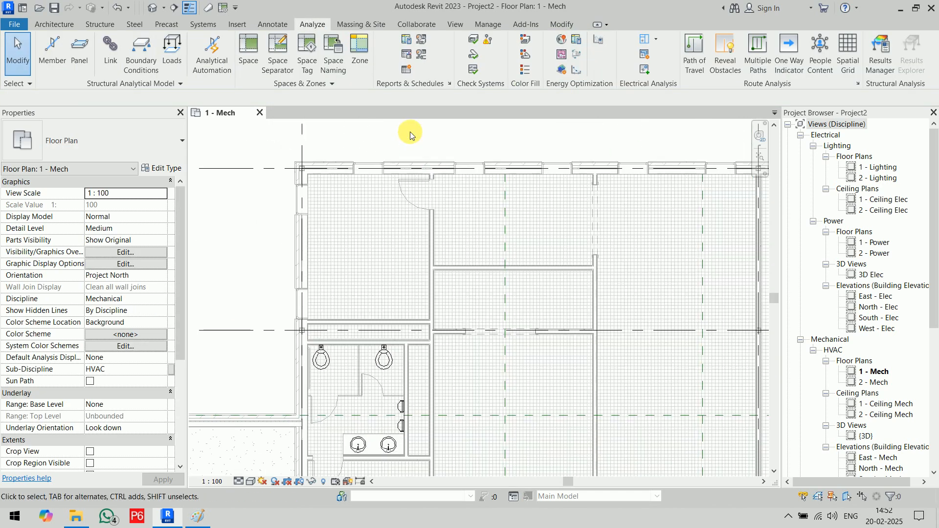
{"action": "left_click", "coordinate": [248, 49]}
{"action": "left_click", "coordinate": [368, 243]}
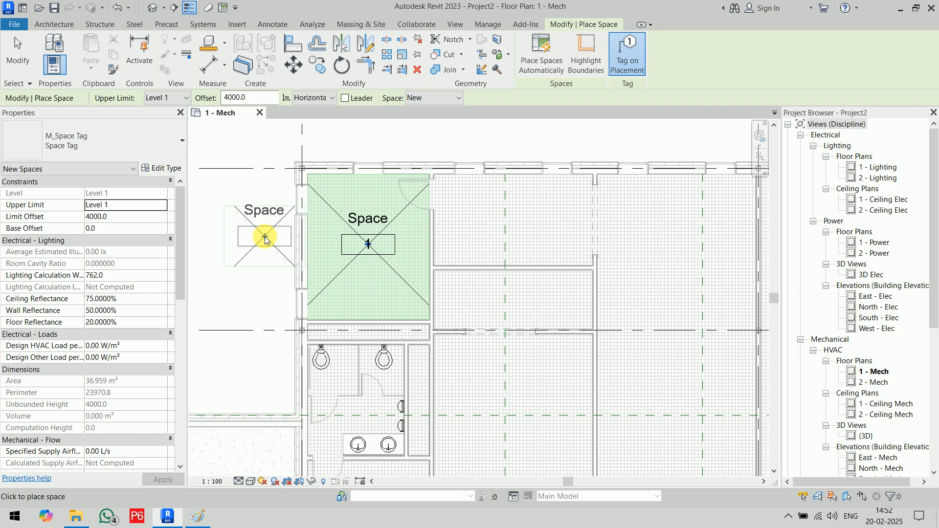
{"action": "key", "text": "ctrl+z"}
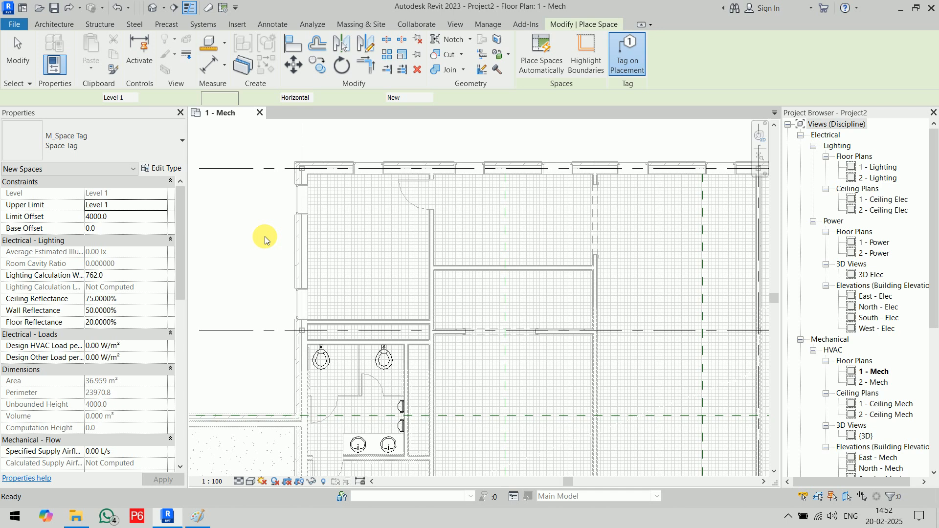
- Exit space placement, then select and deselect the linked architectural model
{"action": "key", "text": "Escape"}
{"action": "scroll", "coordinate": [322, 231], "scroll_direction": "down", "scroll_amount": 5}
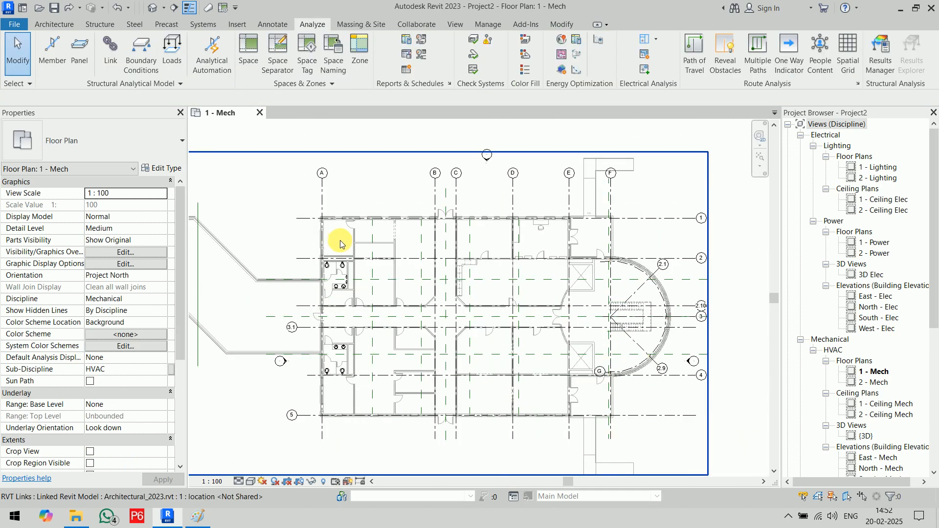
{"action": "left_click", "coordinate": [341, 221]}
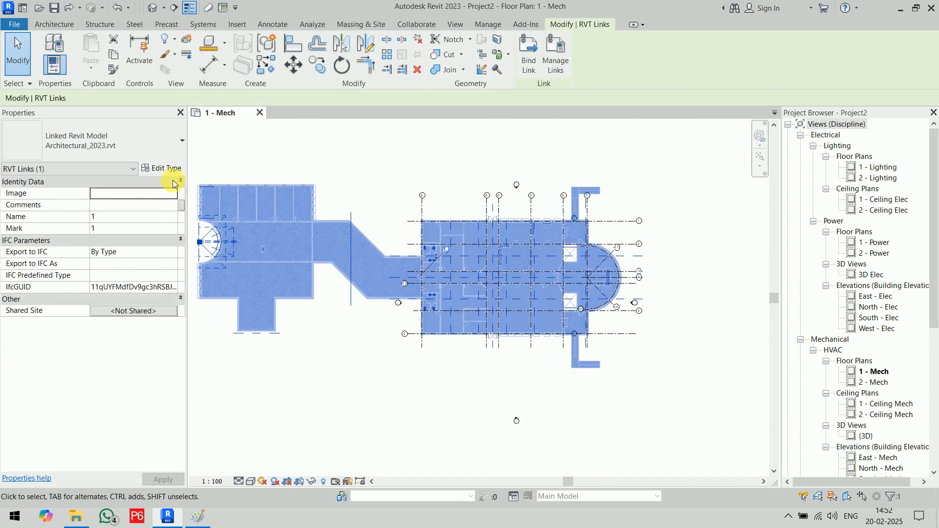
{"action": "left_click", "coordinate": [357, 413]}
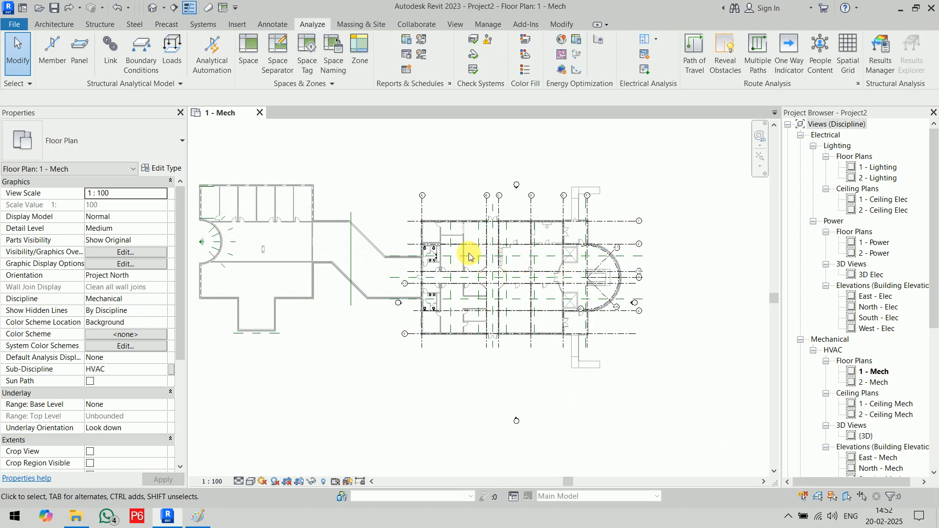
- Frame the building's upper-left rooms in view and start the Space tool
{"action": "scroll", "coordinate": [416, 227], "scroll_direction": "up", "scroll_amount": 6}
{"action": "mouse_move", "coordinate": [415, 227]}
{"action": "middle_mouse_down"}
{"action": "mouse_move", "coordinate": [438, 247]}
{"action": "mouse_move", "coordinate": [418, 244]}
{"action": "mouse_move", "coordinate": [435, 270]}
{"action": "middle_mouse_up"}
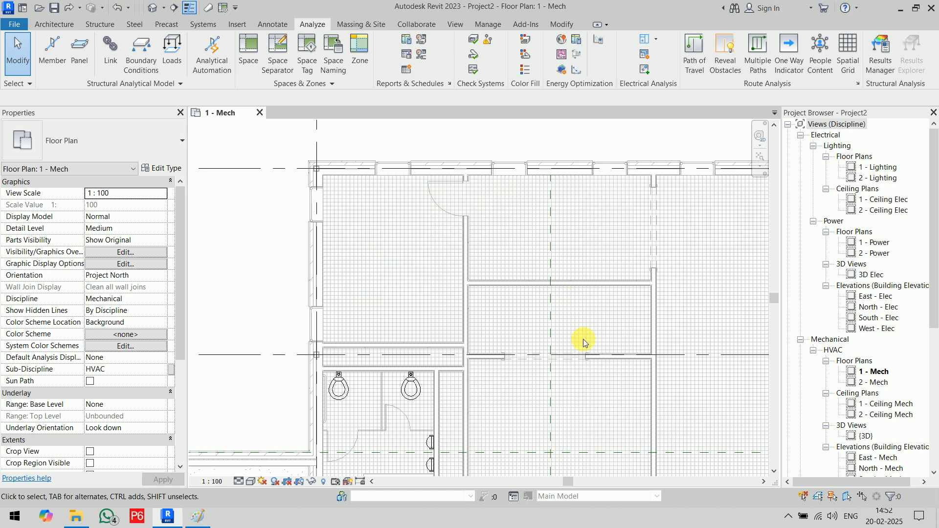
{"action": "scroll", "coordinate": [690, 322], "scroll_direction": "down", "scroll_amount": 8}
{"action": "middle_click_drag", "start_coordinate": [652, 318], "coordinate": [474, 237]}
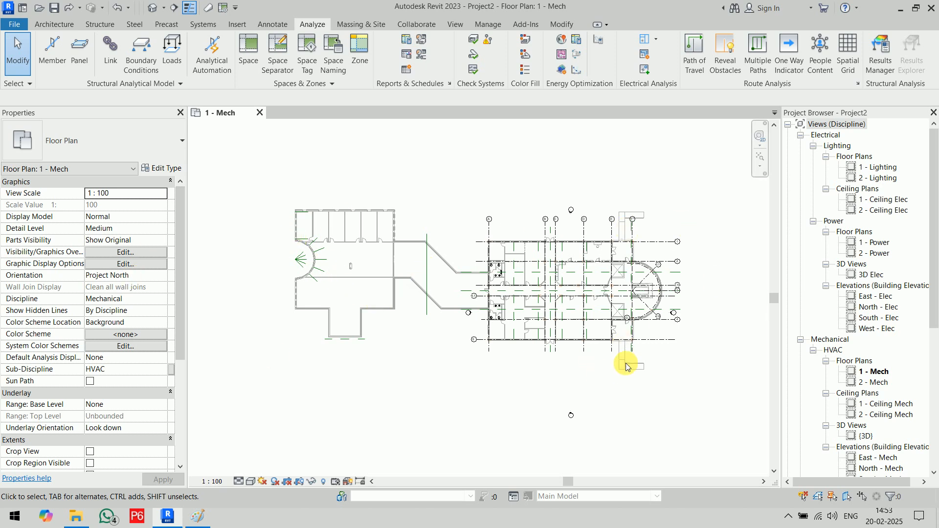
{"action": "scroll", "coordinate": [626, 365], "scroll_direction": "up", "scroll_amount": 5}
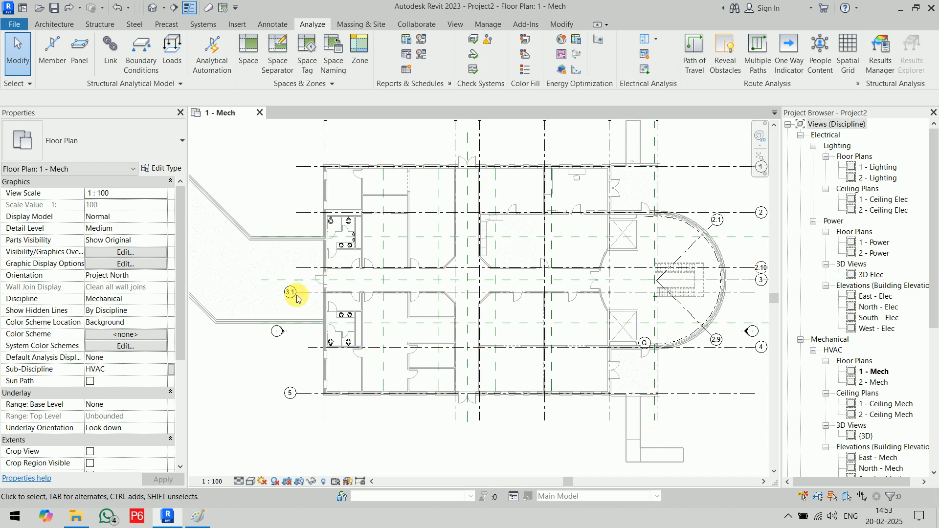
{"action": "scroll", "coordinate": [517, 304], "scroll_direction": "down", "scroll_amount": 3}
{"action": "middle_click_drag", "start_coordinate": [445, 292], "coordinate": [549, 291]}
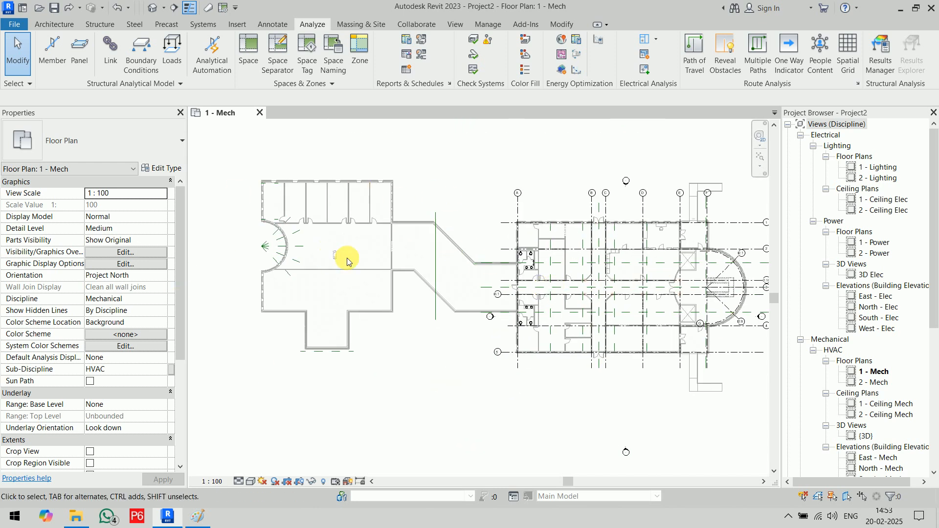
{"action": "middle_click_drag", "start_coordinate": [675, 289], "coordinate": [566, 298]}
{"action": "scroll", "coordinate": [565, 292], "scroll_direction": "up", "scroll_amount": 1}
{"action": "scroll", "coordinate": [565, 292], "scroll_direction": "up", "scroll_amount": 3}
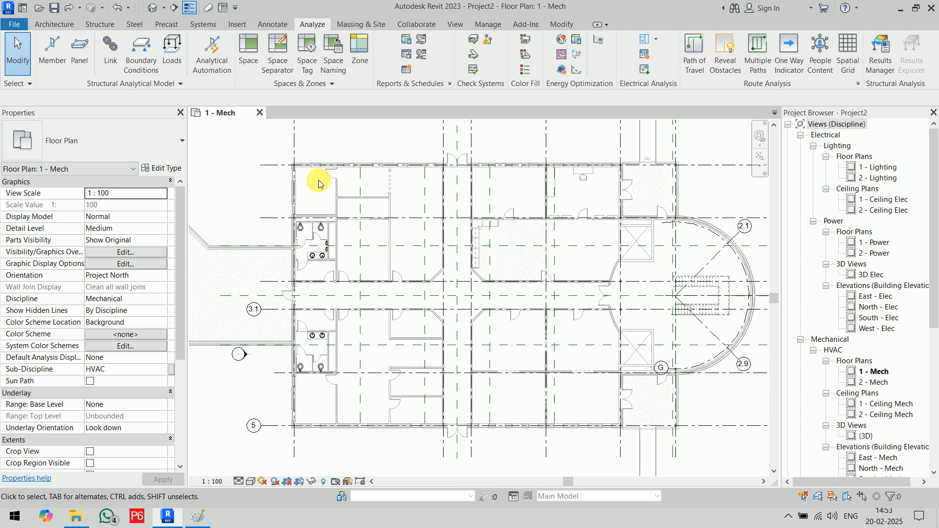
{"action": "scroll", "coordinate": [325, 188], "scroll_direction": "up", "scroll_amount": 5}
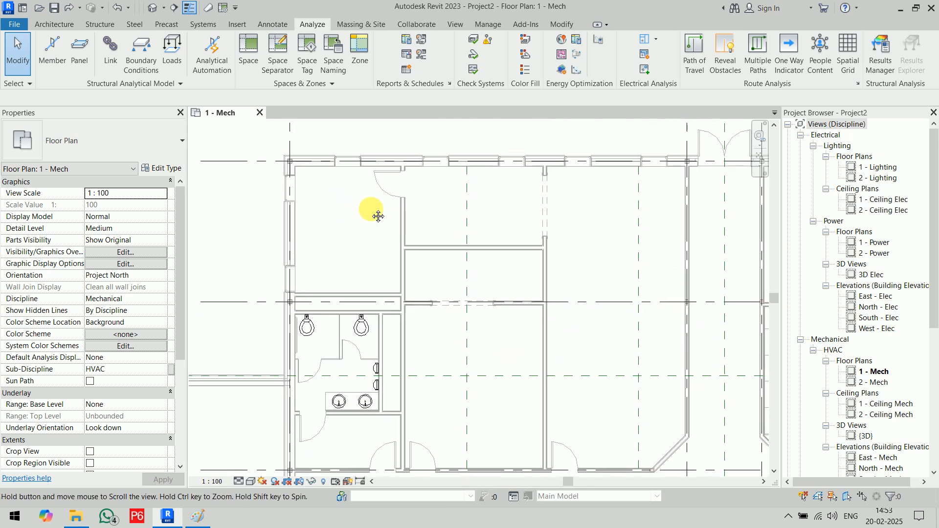
{"action": "left_click", "coordinate": [246, 48]}
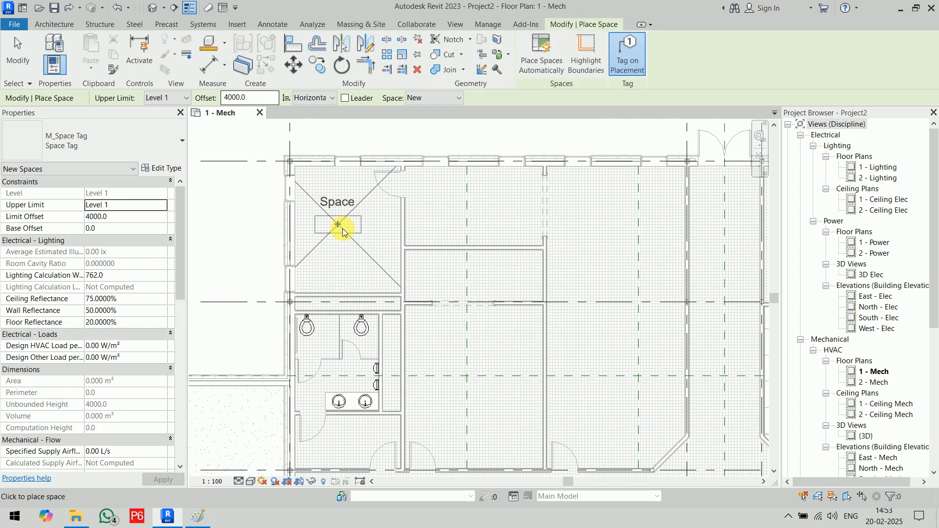
- Place Space 1 in the upper-left room, cancel placement, and check the new space
{"action": "left_click", "coordinate": [342, 231]}
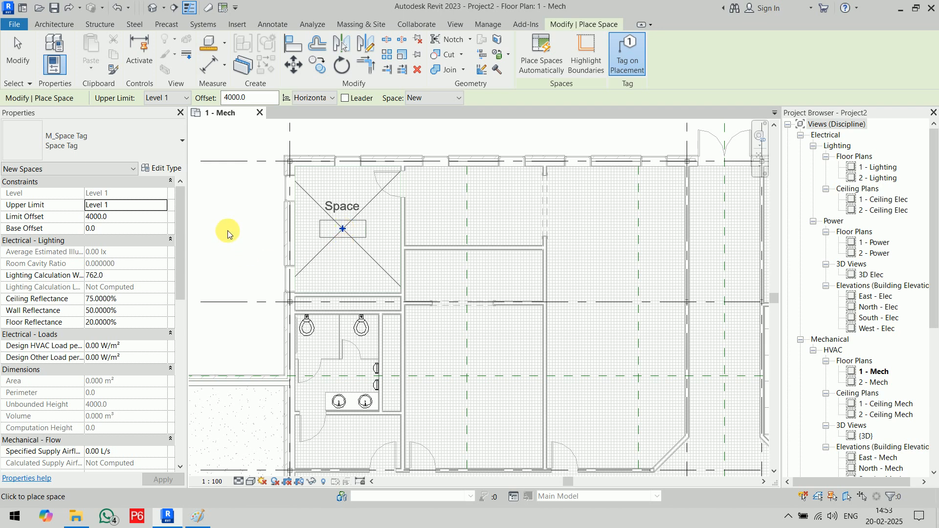
{"action": "right_click", "coordinate": [222, 211]}
{"action": "left_click", "coordinate": [224, 214]}
{"action": "right_click", "coordinate": [226, 206]}
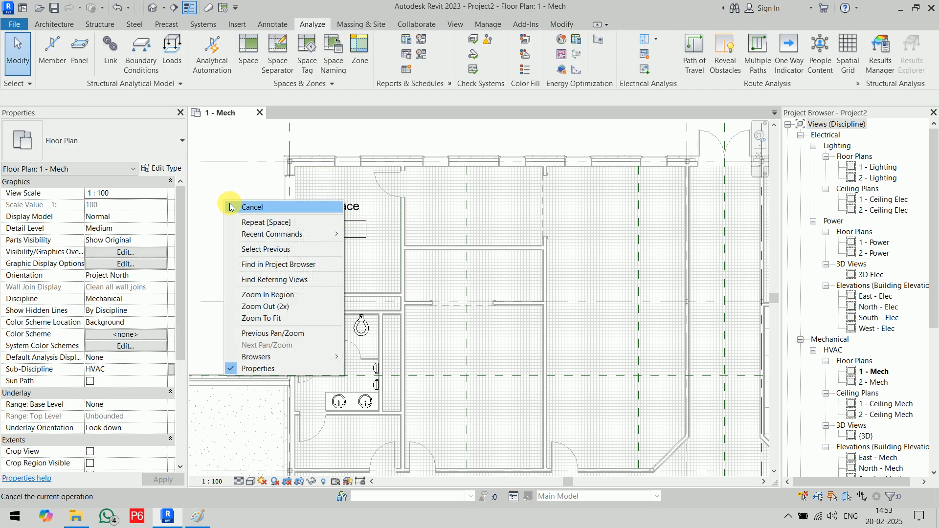
{"action": "left_click", "coordinate": [233, 206]}
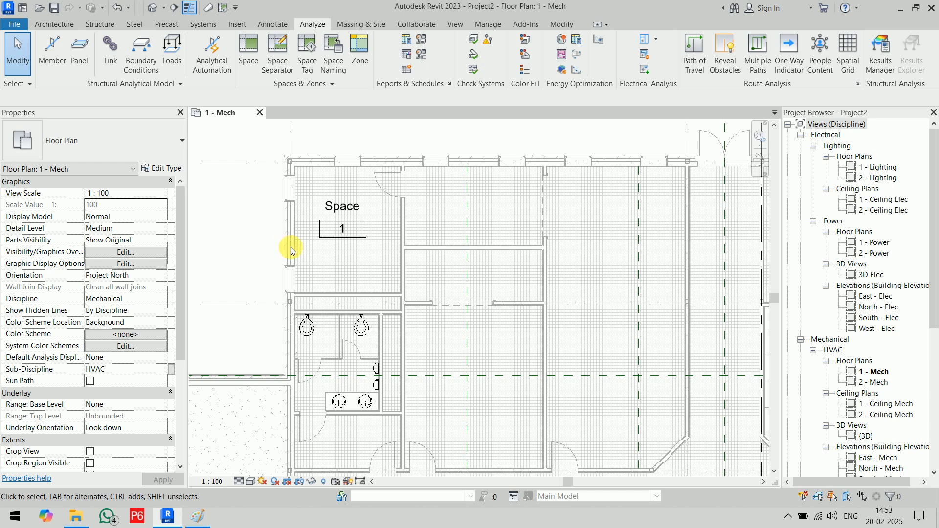
{"action": "left_click", "coordinate": [316, 260]}
{"action": "left_click", "coordinate": [257, 233]}
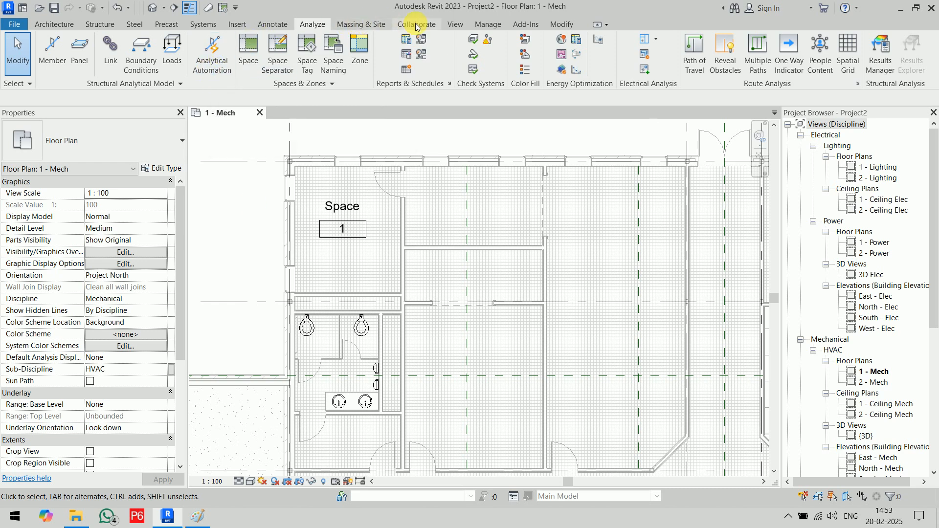
{"action": "left_click", "coordinate": [456, 25]}
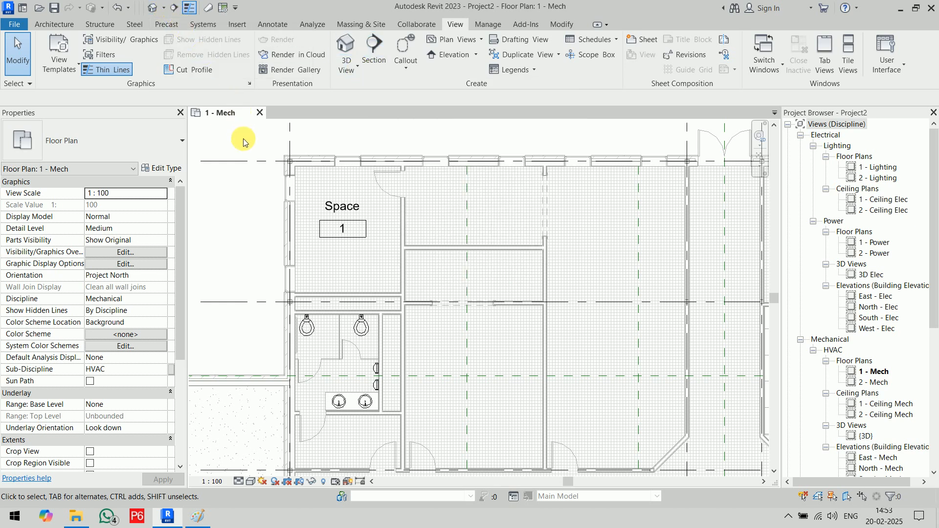
- Draw a section line across the upper-left room
{"action": "left_click", "coordinate": [174, 8]}
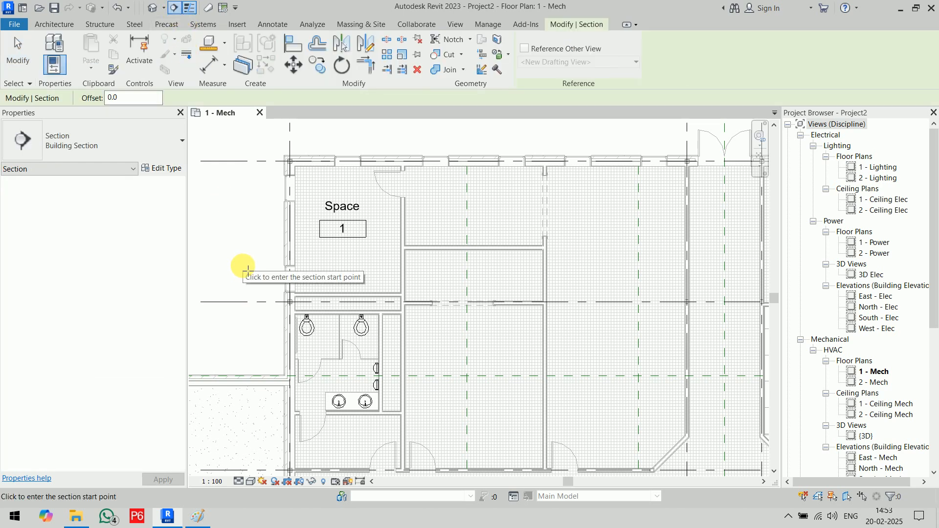
{"action": "left_click", "coordinate": [248, 267]}
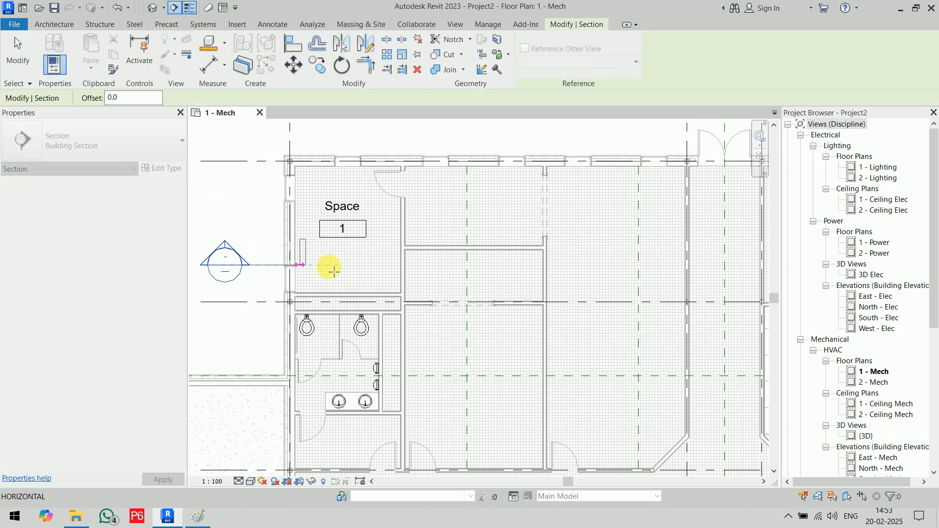
{"action": "left_click", "coordinate": [420, 269]}
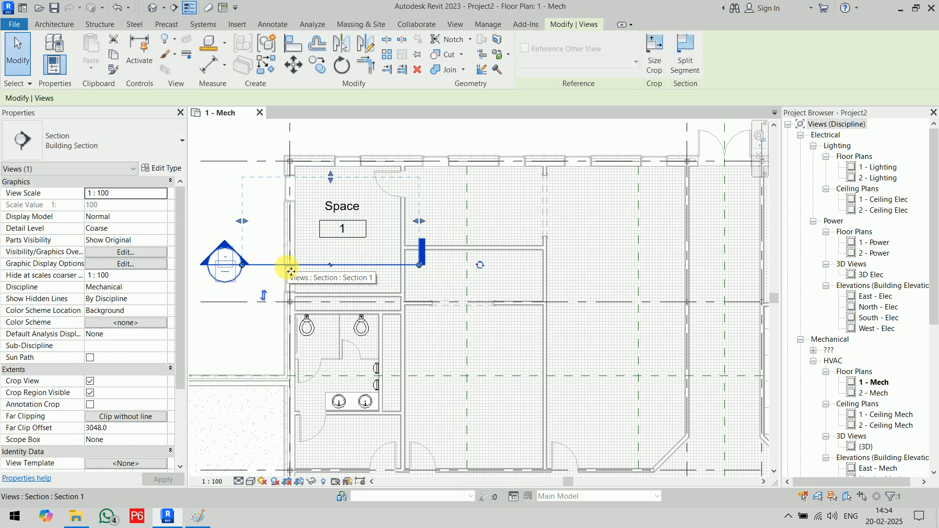
- Flip the section direction twice to restore it, then open Section 1 with Go to View
{"action": "left_click", "coordinate": [266, 299]}
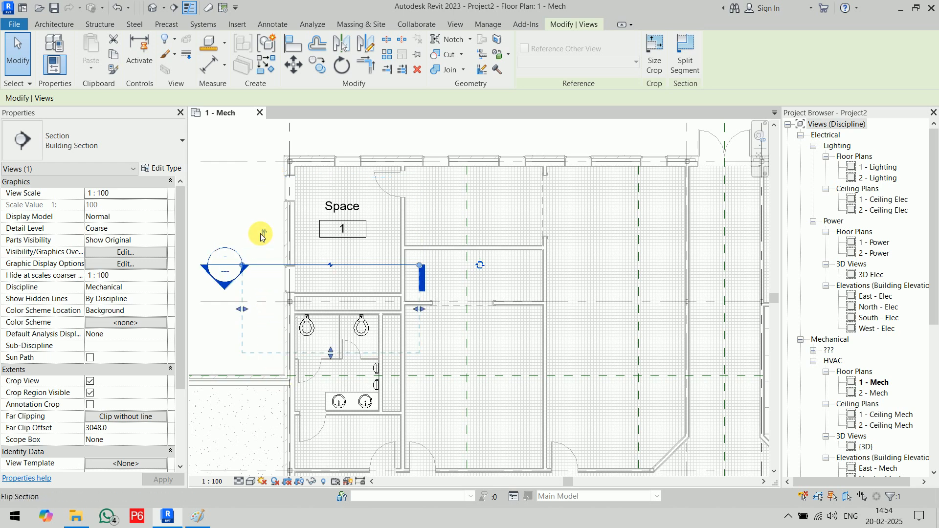
{"action": "left_click", "coordinate": [263, 236]}
{"action": "left_click", "coordinate": [263, 293]}
{"action": "left_click", "coordinate": [263, 238]}
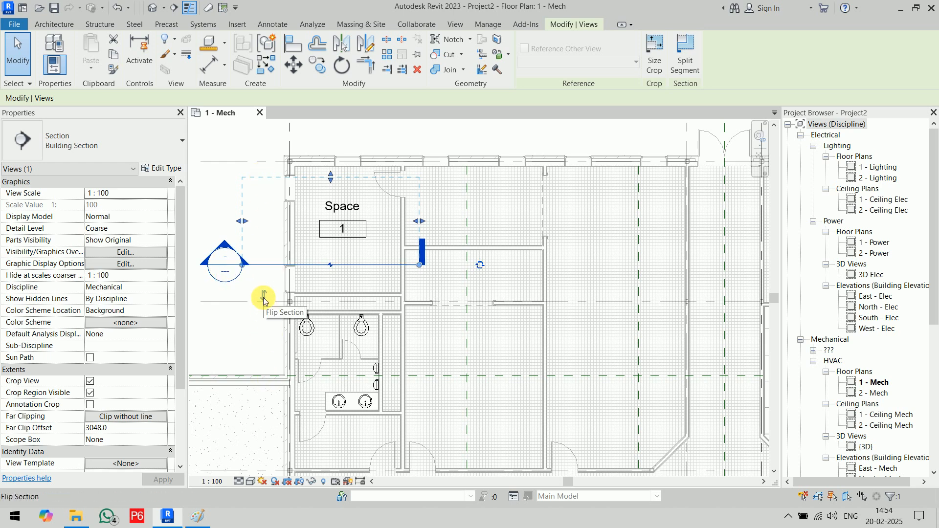
{"action": "right_click", "coordinate": [277, 271]}
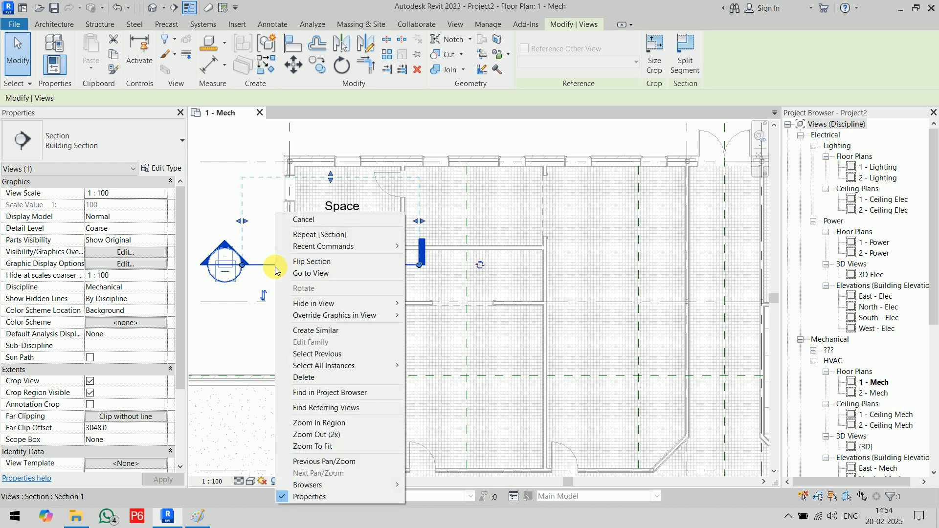
{"action": "left_click", "coordinate": [339, 274]}
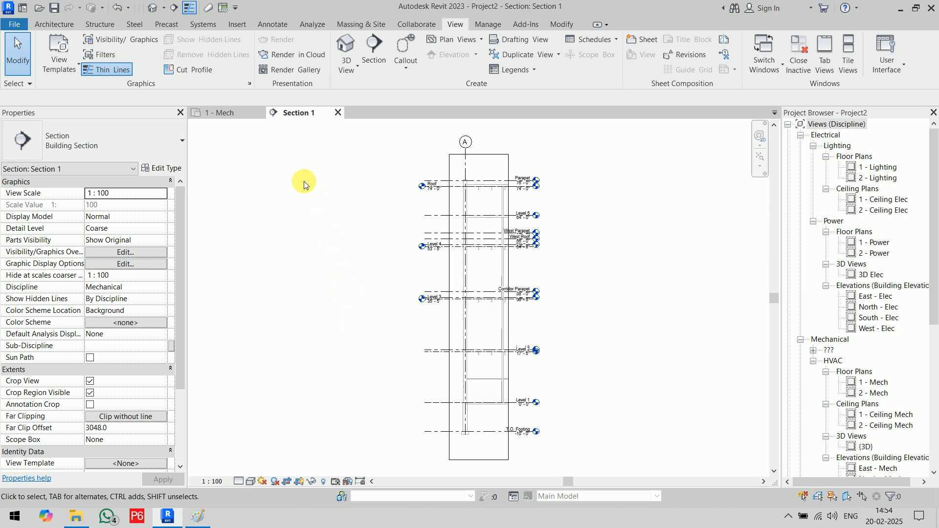
- Switch between the 1 - Mech floor plan and the Section 1 view
{"action": "left_click", "coordinate": [227, 114]}
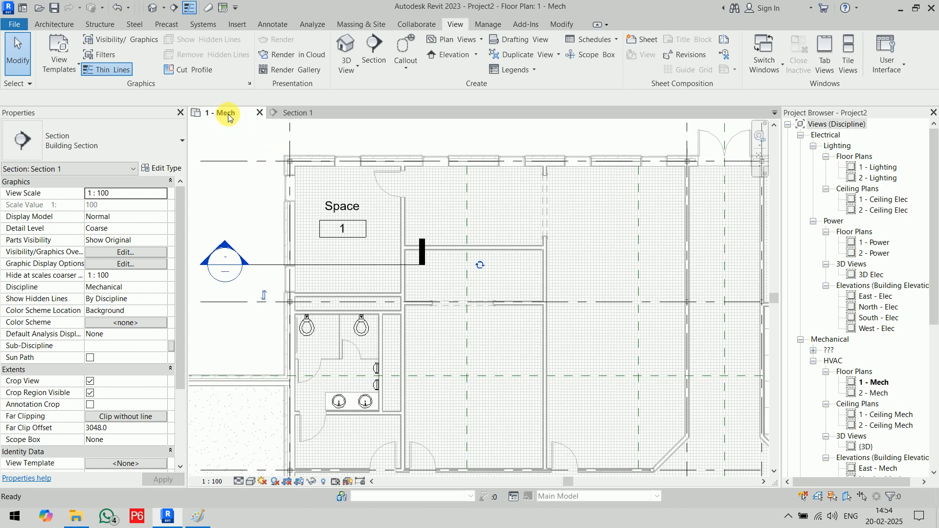
{"action": "left_click", "coordinate": [273, 264]}
{"action": "right_click", "coordinate": [273, 263]}
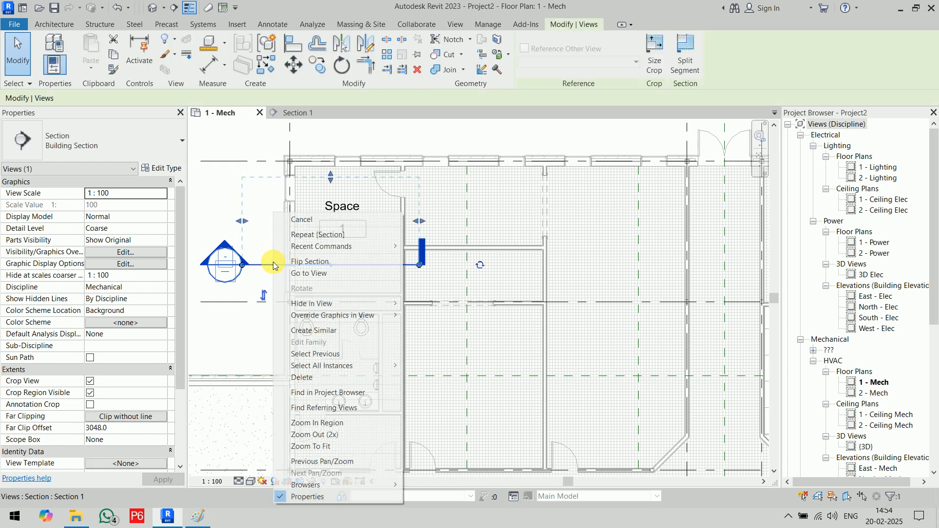
{"action": "left_click", "coordinate": [306, 274]}
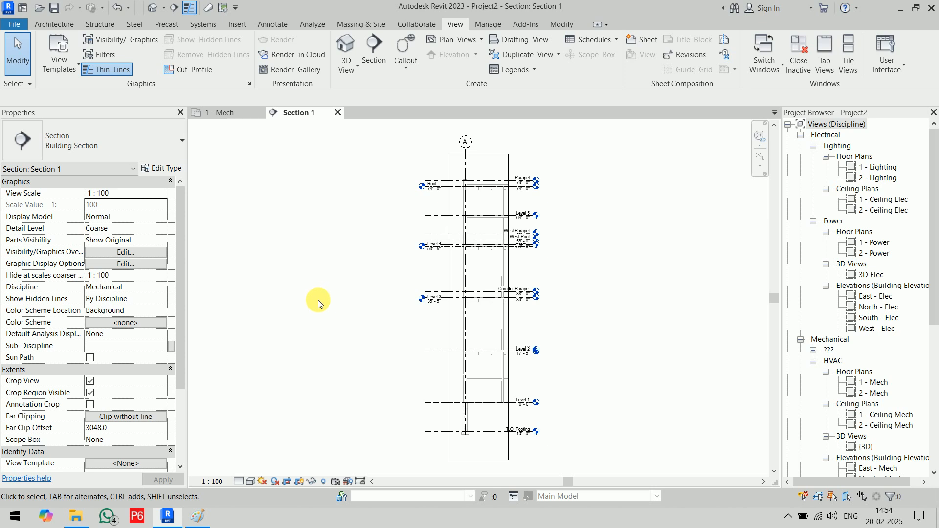
{"action": "left_click", "coordinate": [225, 113]}
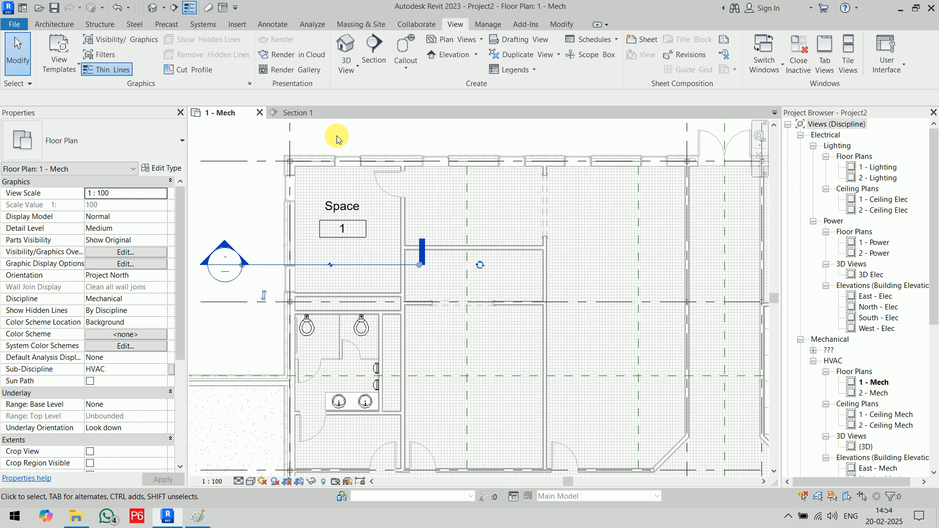
{"action": "left_click", "coordinate": [312, 114]}
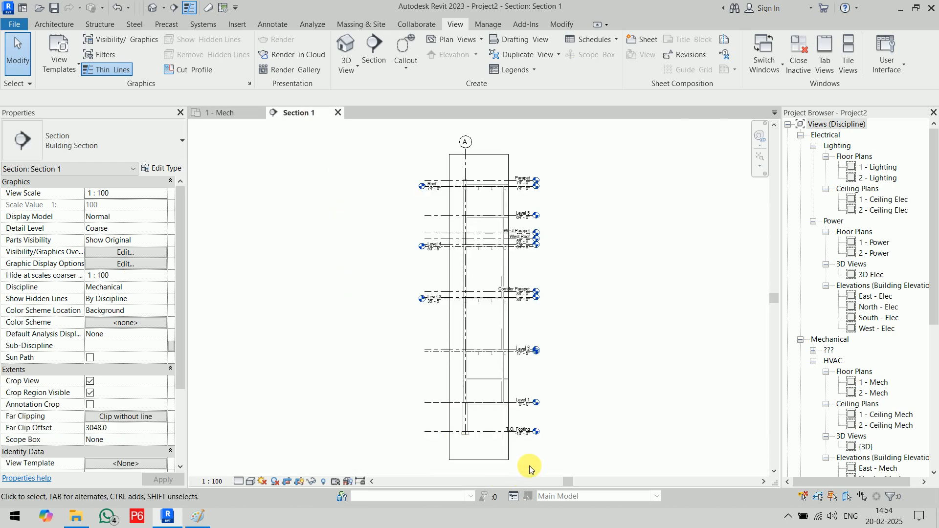
- Crop Section 1 from Level 1 to just above Level 2, then select Space 1 to check its height
{"action": "scroll", "coordinate": [521, 445], "scroll_direction": "up", "scroll_amount": 5}
{"action": "scroll", "coordinate": [438, 442], "scroll_direction": "down", "scroll_amount": 3}
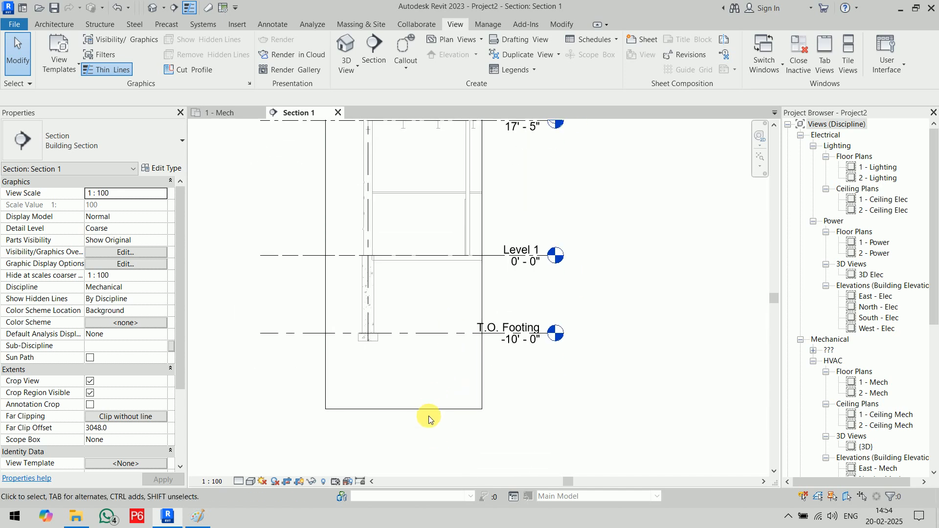
{"action": "left_click", "coordinate": [421, 410]}
{"action": "left_click_drag", "start_coordinate": [404, 409], "coordinate": [408, 272]}
{"action": "scroll", "coordinate": [538, 313], "scroll_direction": "down", "scroll_amount": 4}
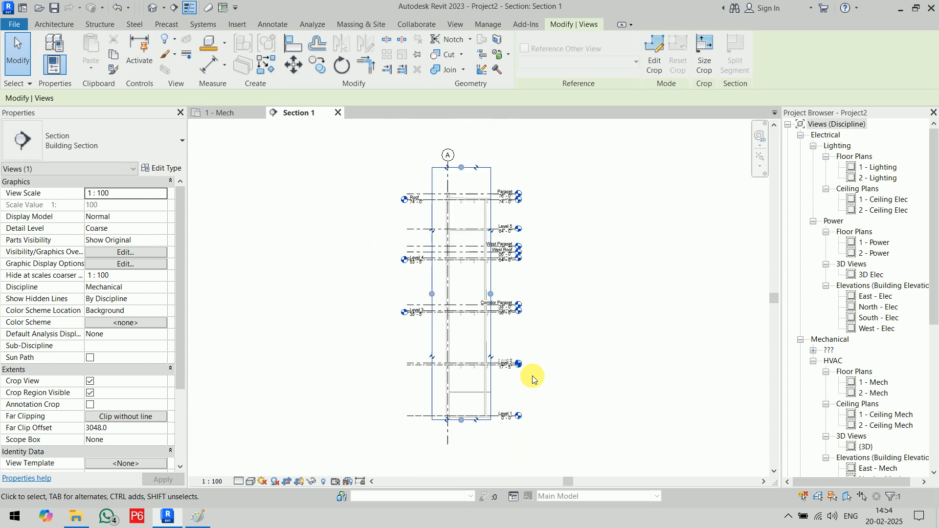
{"action": "left_click_drag", "start_coordinate": [461, 167], "coordinate": [483, 328]}
{"action": "left_click", "coordinate": [570, 410]}
{"action": "scroll", "coordinate": [436, 394], "scroll_direction": "up", "scroll_amount": 3}
{"action": "scroll", "coordinate": [465, 308], "scroll_direction": "up", "scroll_amount": 3}
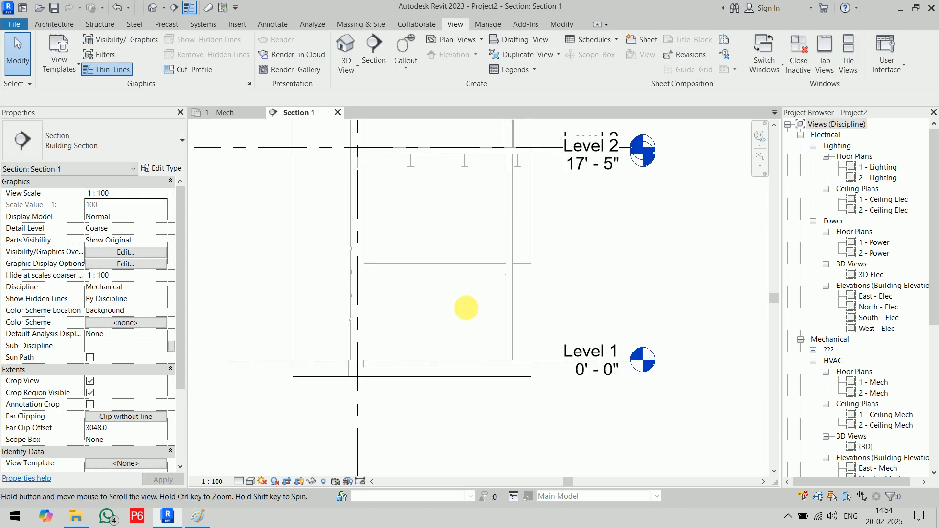
{"action": "left_click", "coordinate": [455, 331]}
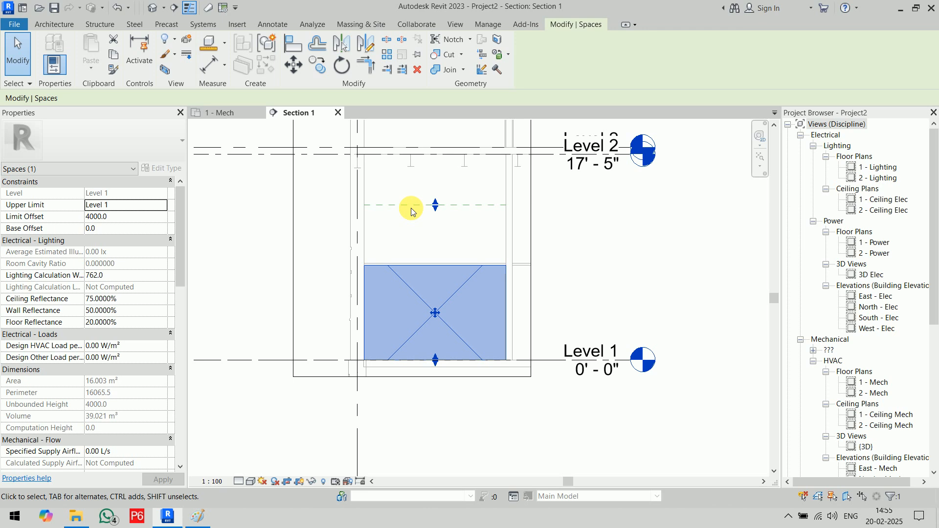
{"action": "left_click", "coordinate": [547, 289]}
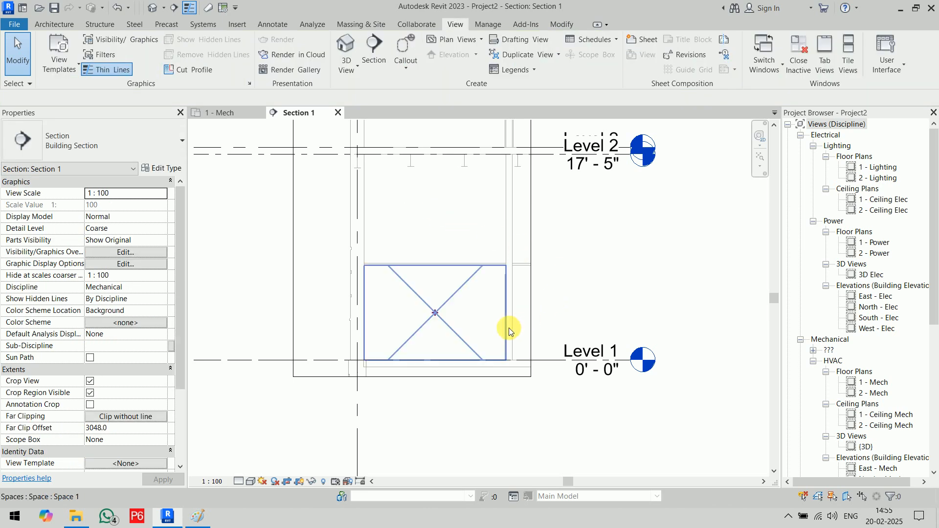
{"action": "scroll", "coordinate": [486, 315], "scroll_direction": "up", "scroll_amount": 2}
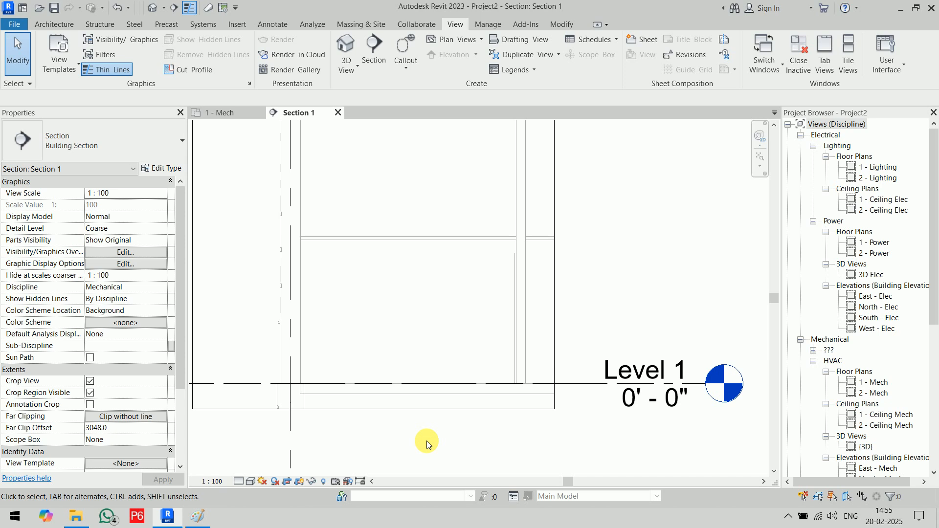
{"action": "key", "text": "d"}
{"action": "key", "text": "i"}
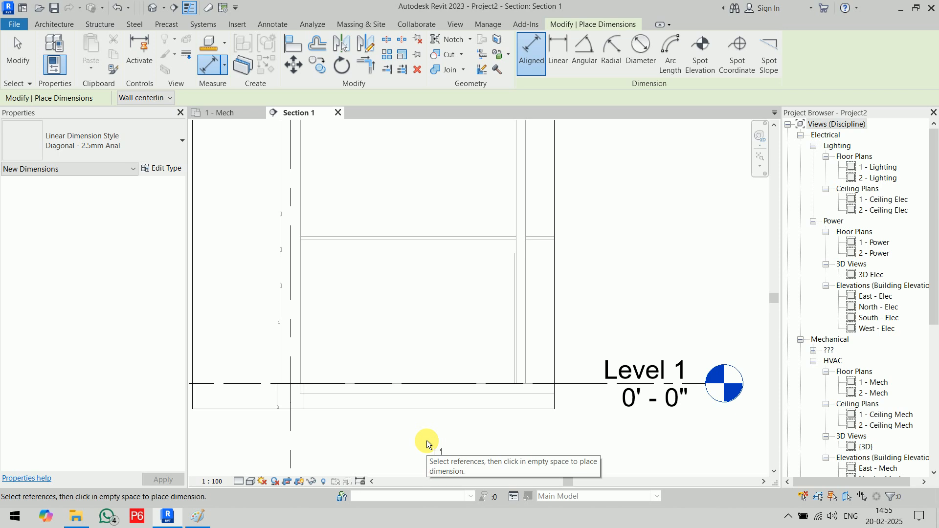
{"action": "left_click", "coordinate": [424, 384]}
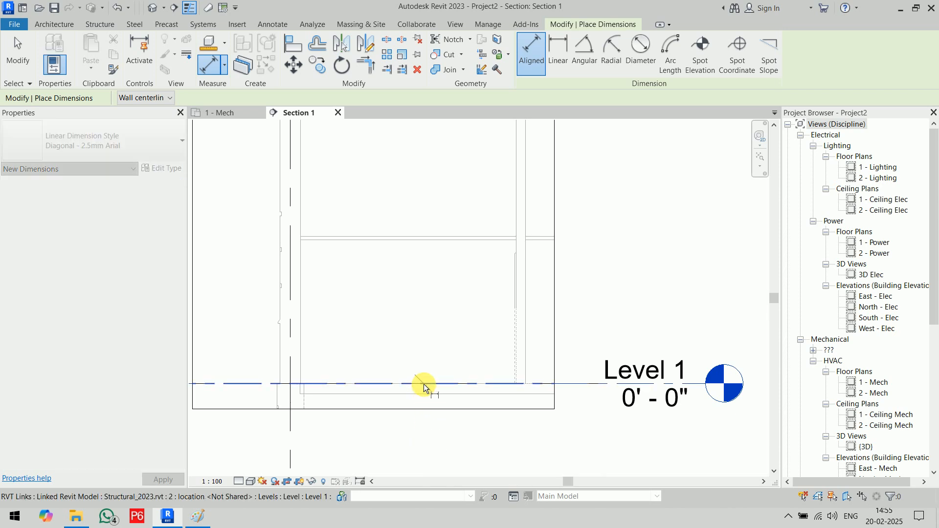
{"action": "left_click", "coordinate": [432, 240]}
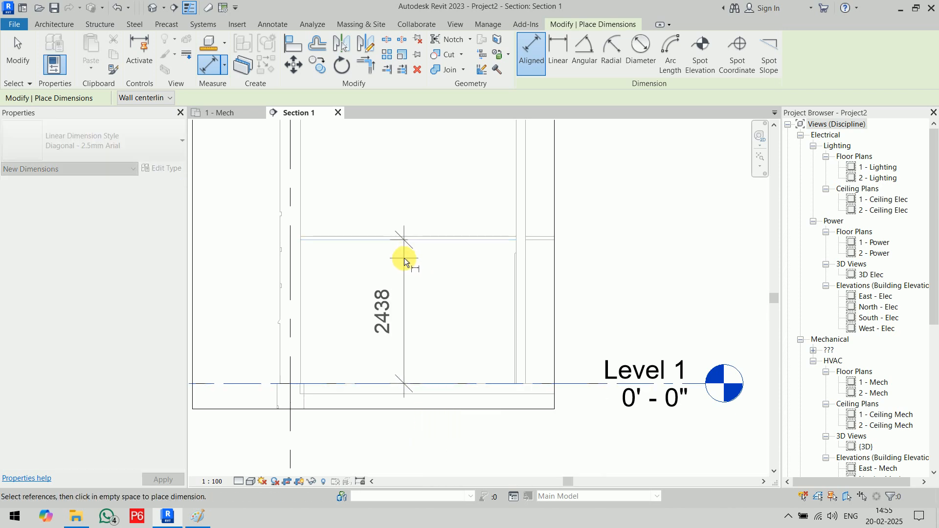
{"action": "left_click", "coordinate": [404, 258]}
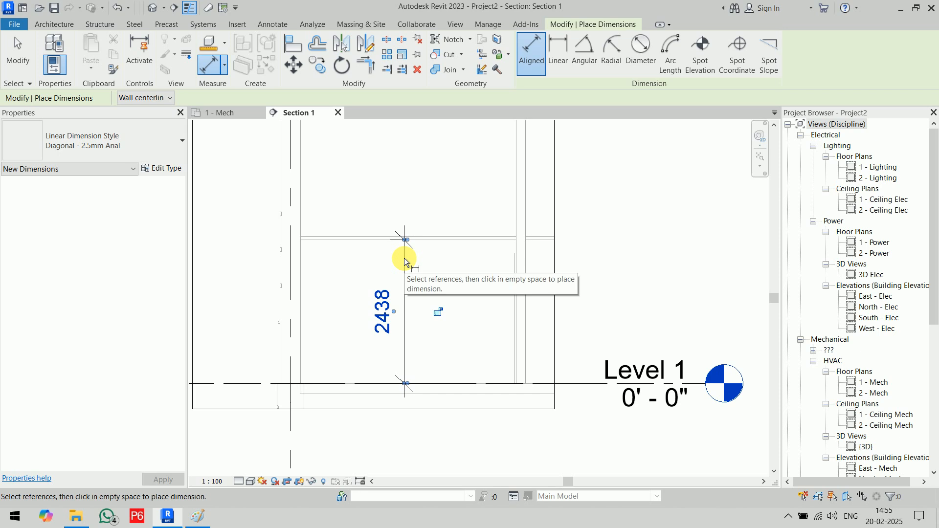
{"action": "key", "text": "Escape"}
{"action": "key", "text": "Escape"}
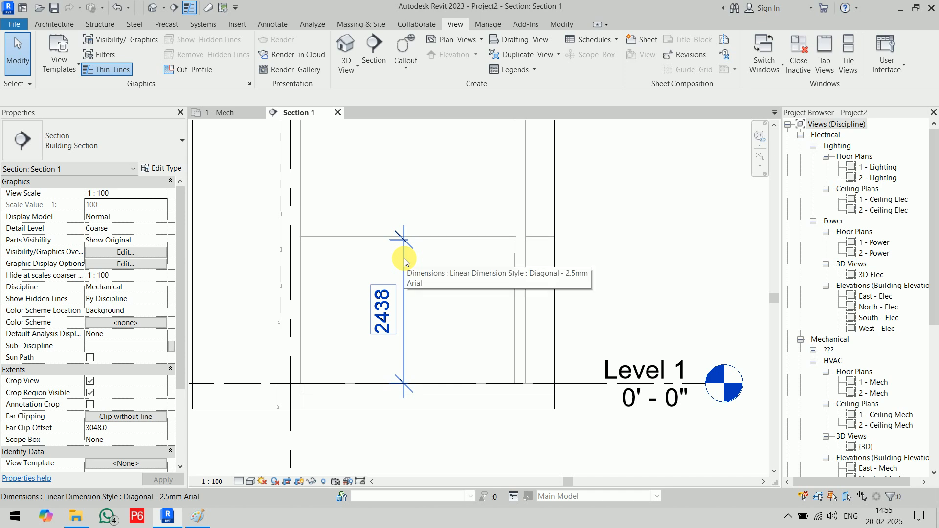
{"action": "left_click", "coordinate": [404, 259]}
{"action": "key", "text": "Delete"}
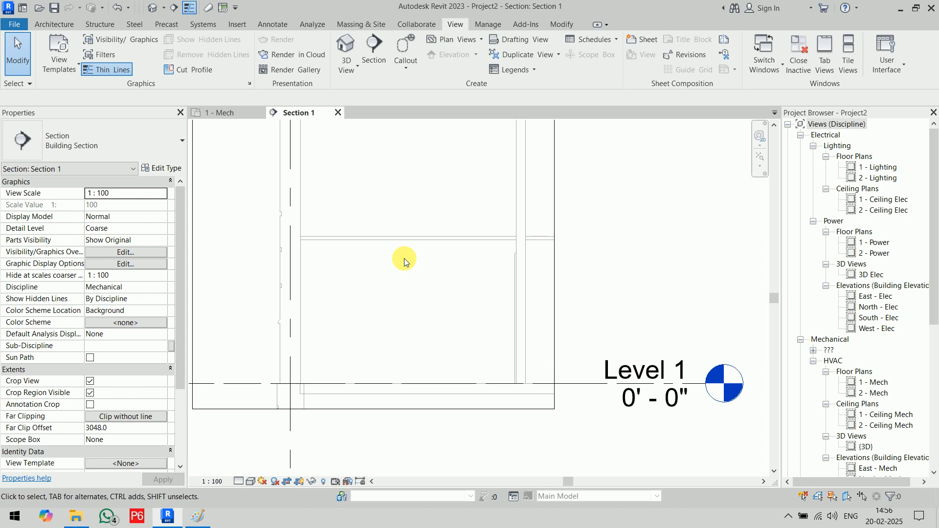
{"action": "left_click", "coordinate": [227, 112]}
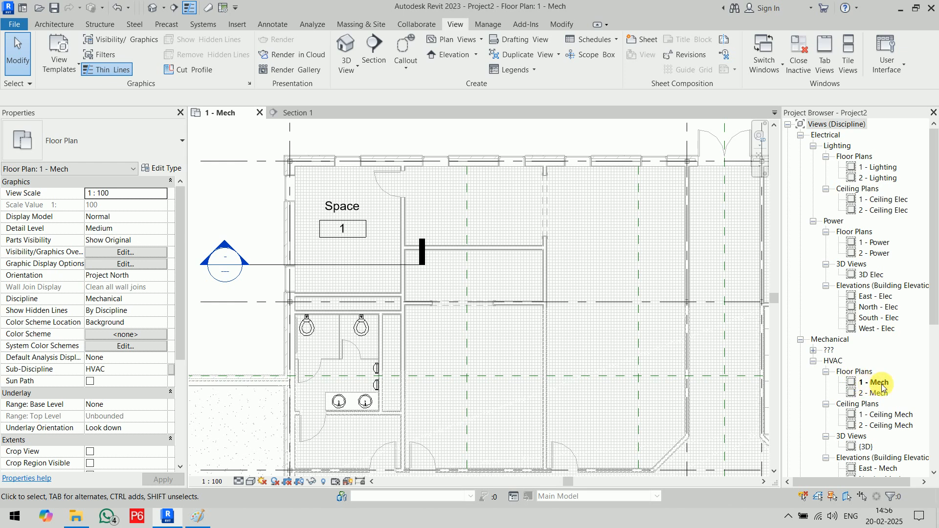
- Open the 1 - Ceiling Mech plan from the Project Browser's HVAC Ceiling Plans
{"action": "scroll", "coordinate": [878, 385], "scroll_direction": "down", "scroll_amount": 1}
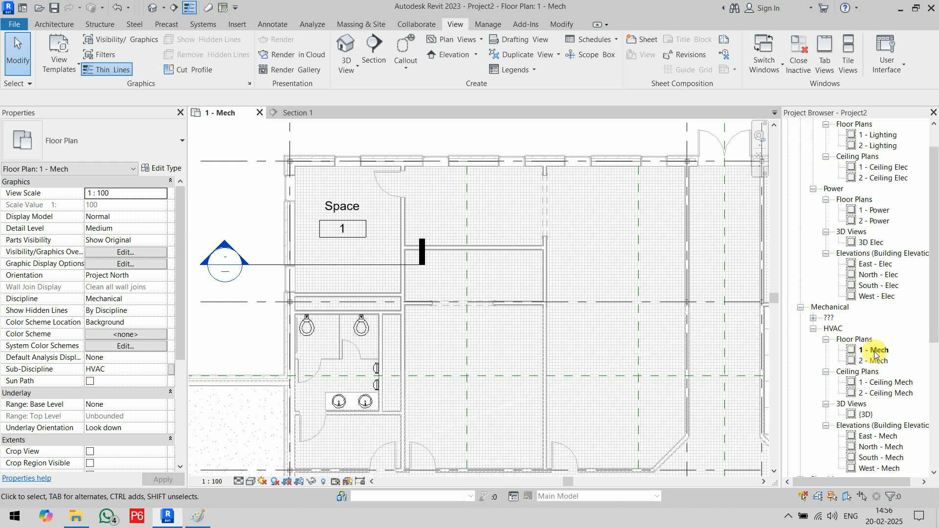
{"action": "double_click", "coordinate": [888, 384]}
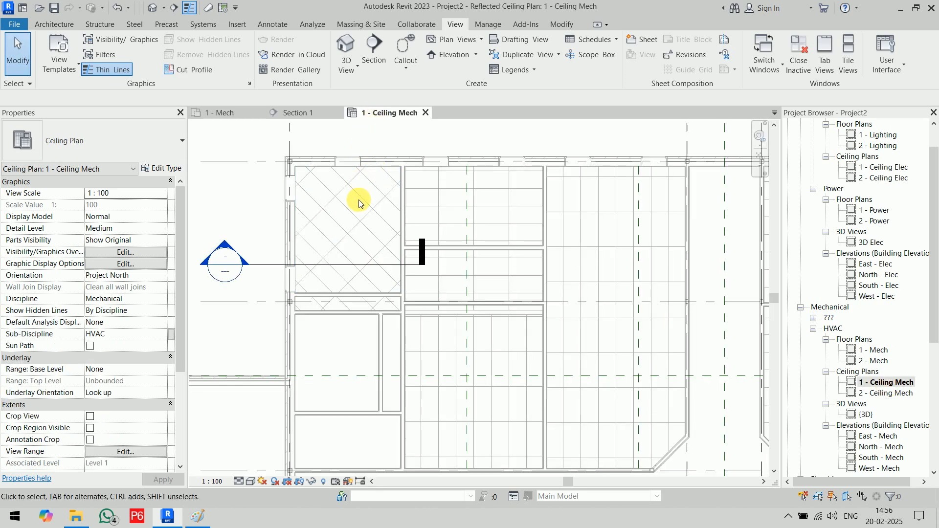
{"action": "left_click", "coordinate": [286, 25]}
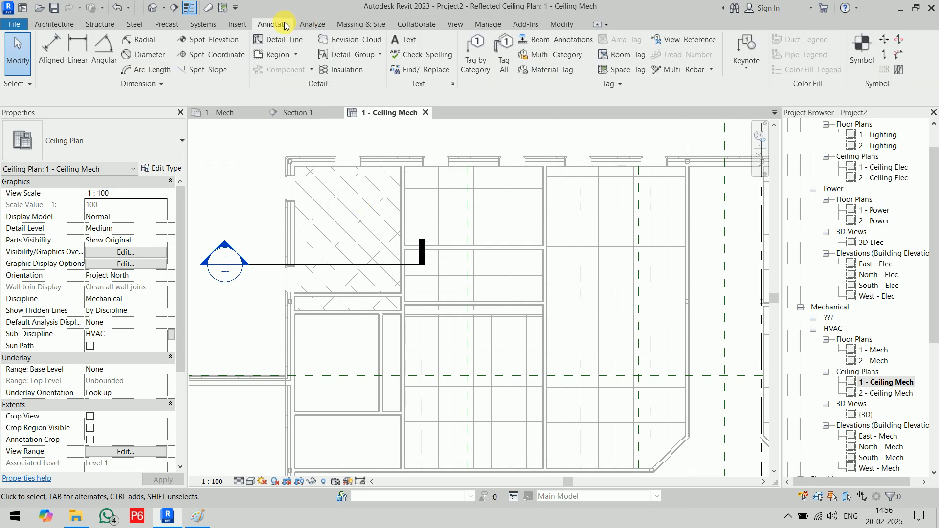
{"action": "left_click", "coordinate": [207, 46]}
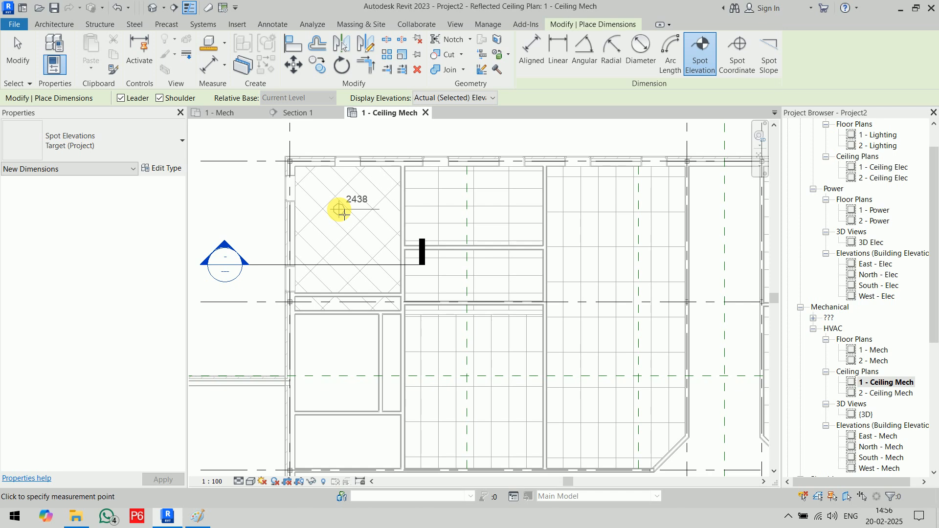
{"action": "key", "text": "Escape"}
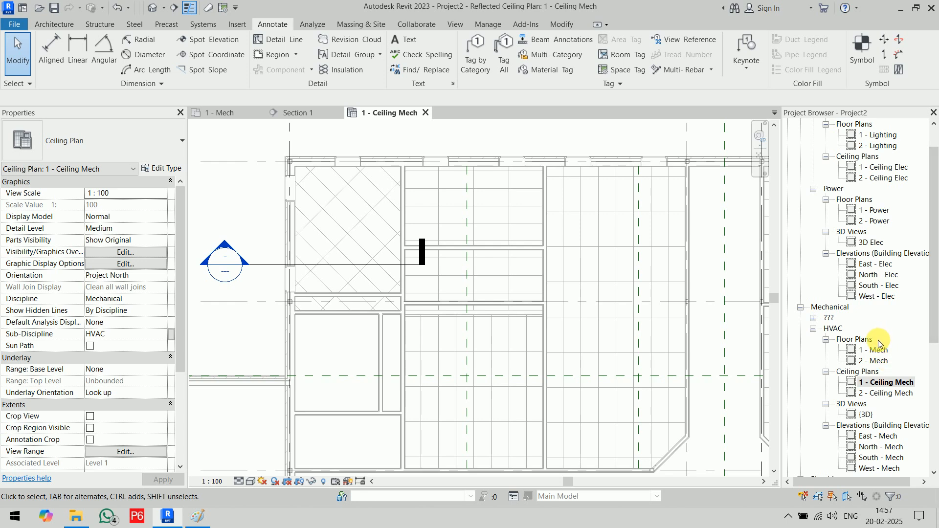
{"action": "scroll", "coordinate": [878, 344], "scroll_direction": "down", "scroll_amount": 3}
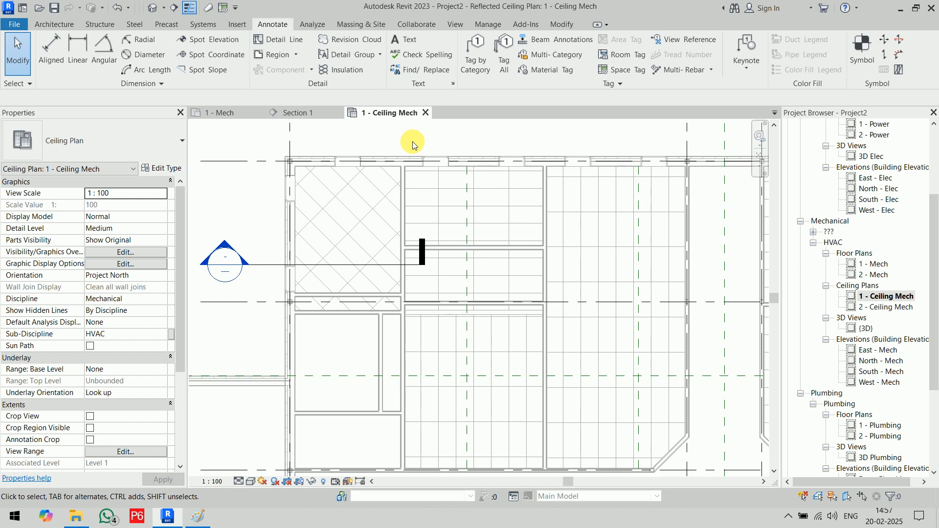
- Select Space 1 in the ceiling plan and set its Limit Offset to 2438
{"action": "left_click", "coordinate": [339, 265]}
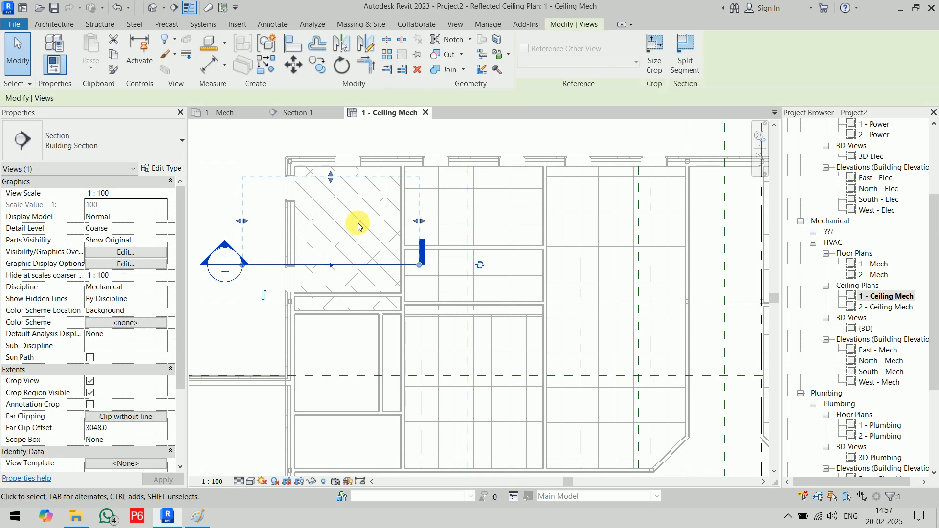
{"action": "left_click", "coordinate": [261, 140]}
{"action": "left_click", "coordinate": [333, 224]}
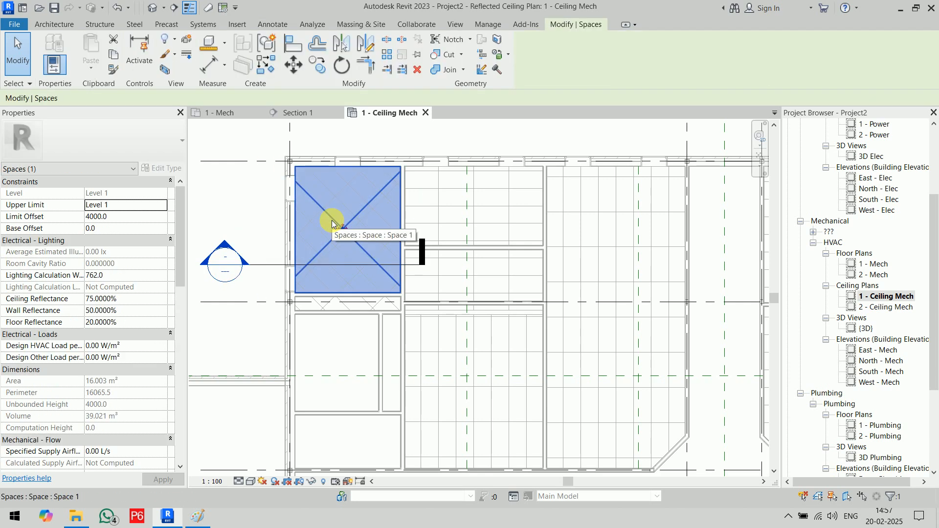
{"action": "left_click", "coordinate": [132, 221]}
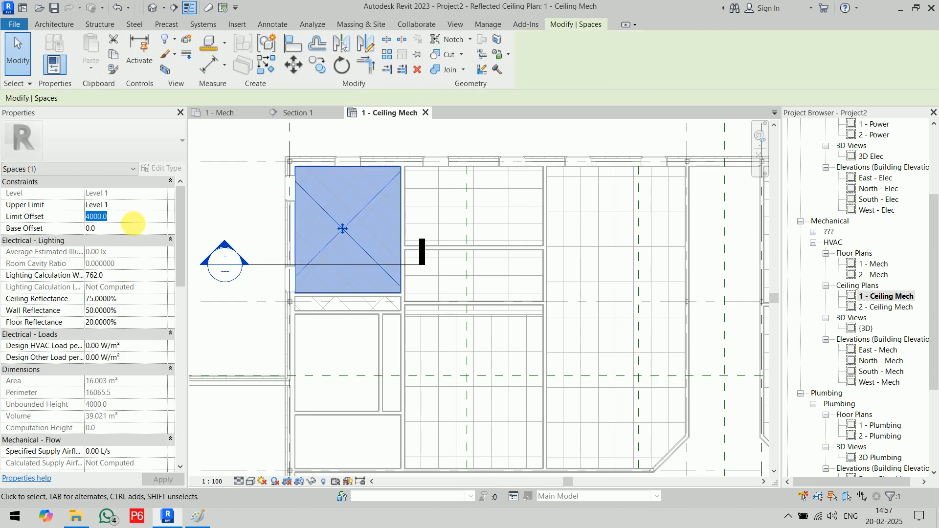
{"action": "type", "text": "2438"}
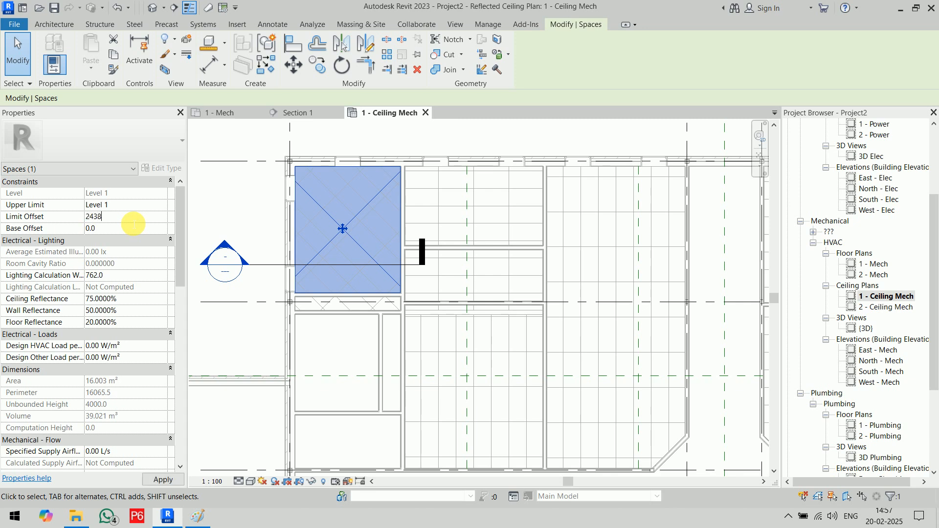
{"action": "key", "text": "Return"}
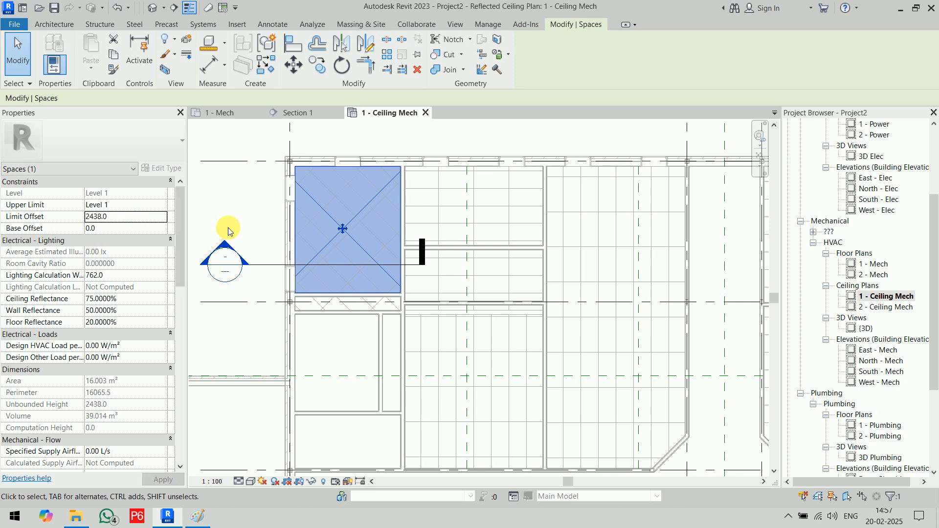
- Check Space 1's new height in Section 1, then return to the 1 - Mech plan
{"action": "left_click", "coordinate": [227, 227]}
{"action": "left_click", "coordinate": [316, 117]}
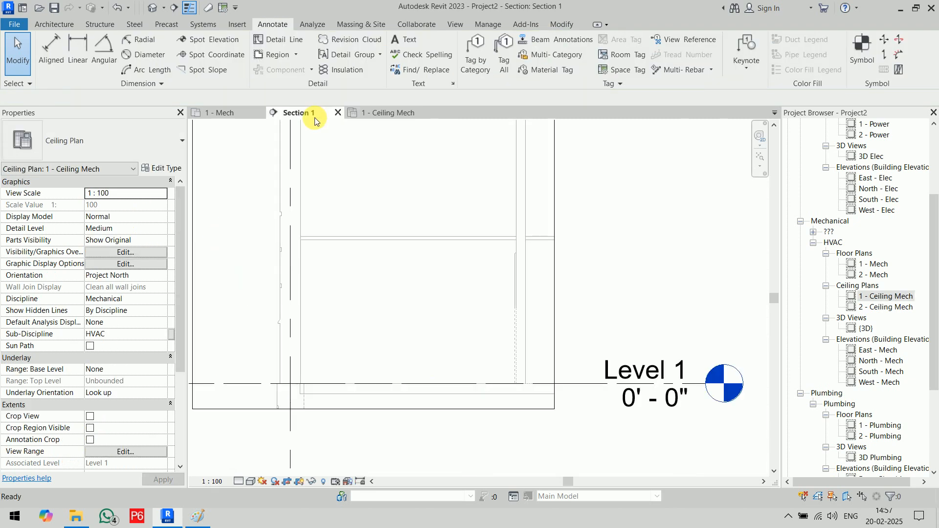
{"action": "left_click", "coordinate": [401, 316]}
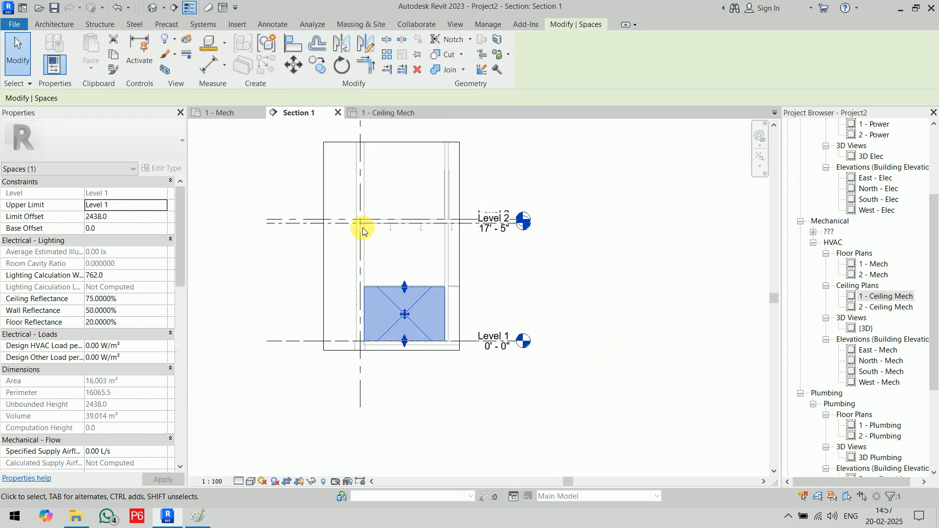
{"action": "scroll", "coordinate": [448, 262], "scroll_direction": "up", "scroll_amount": 2}
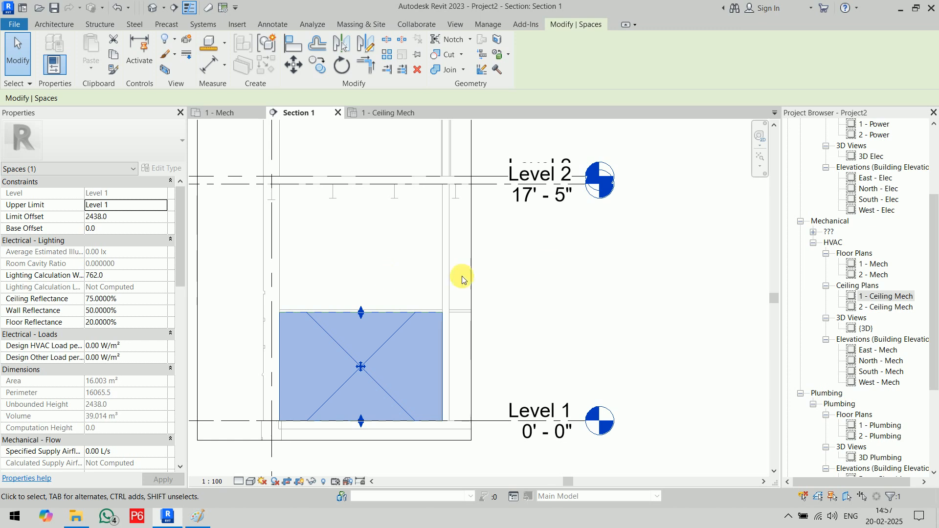
{"action": "left_click", "coordinate": [547, 262]}
{"action": "left_click", "coordinate": [233, 116]}
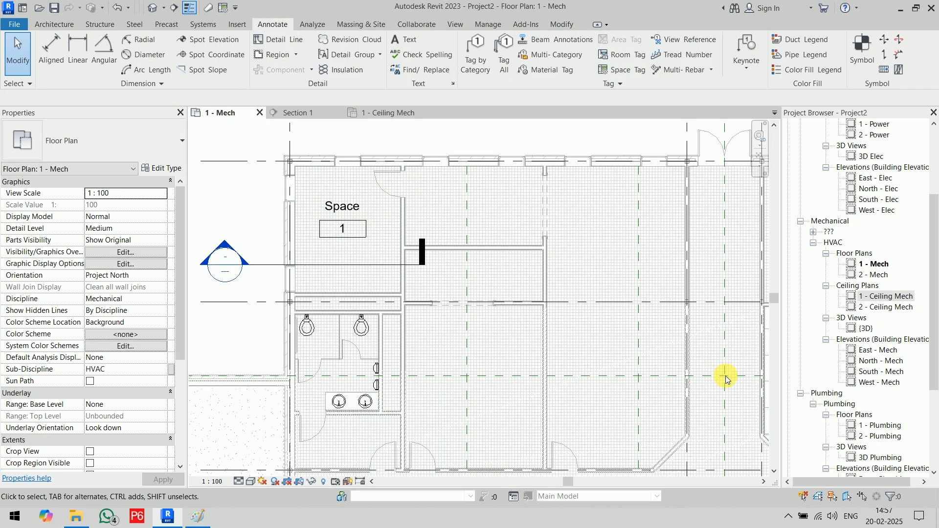
- Set the Space Offset to 2438 and place spaces automatically, creating 36 tagged spaces
{"action": "scroll", "coordinate": [633, 329], "scroll_direction": "down", "scroll_amount": 5}
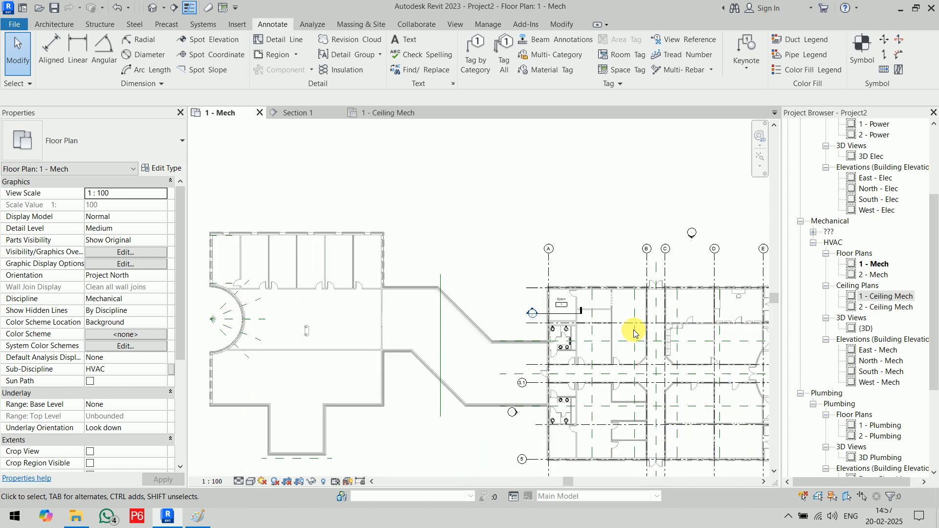
{"action": "middle_click_drag", "start_coordinate": [625, 336], "coordinate": [511, 261]}
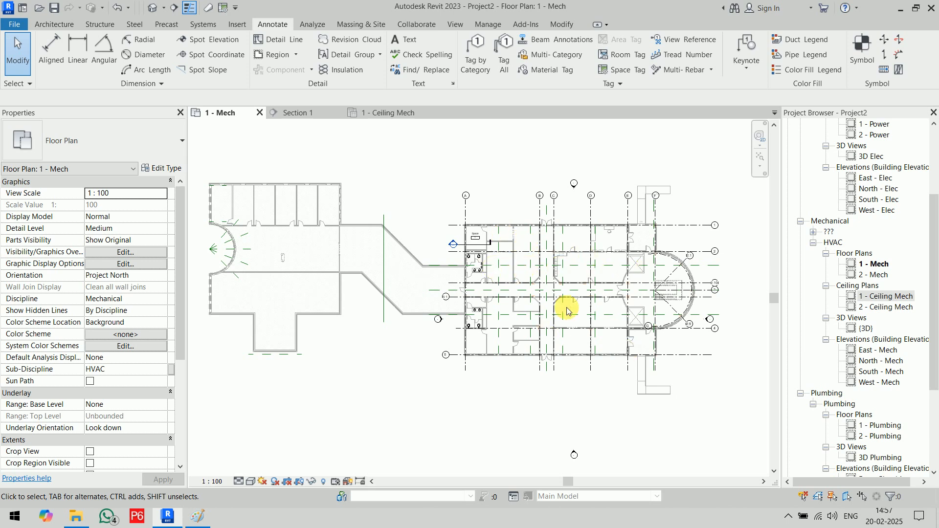
{"action": "left_click", "coordinate": [304, 26]}
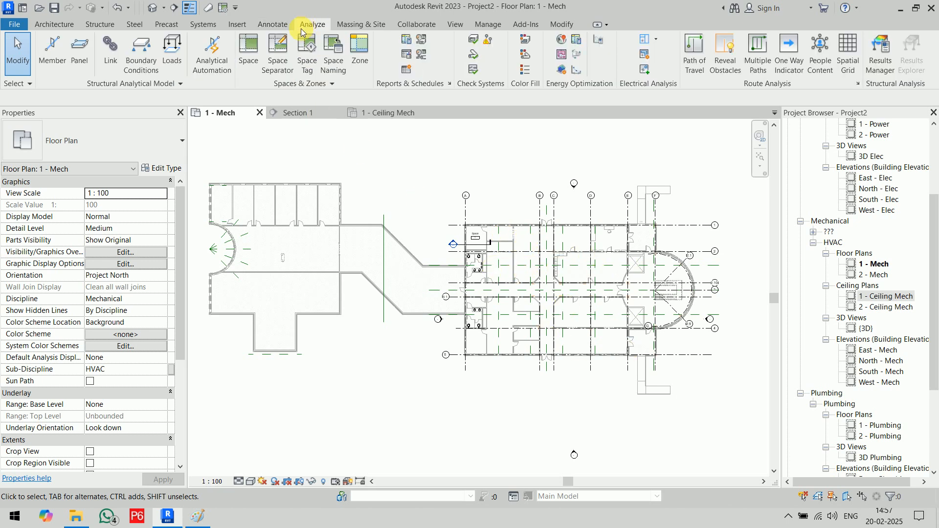
{"action": "left_click", "coordinate": [257, 48]}
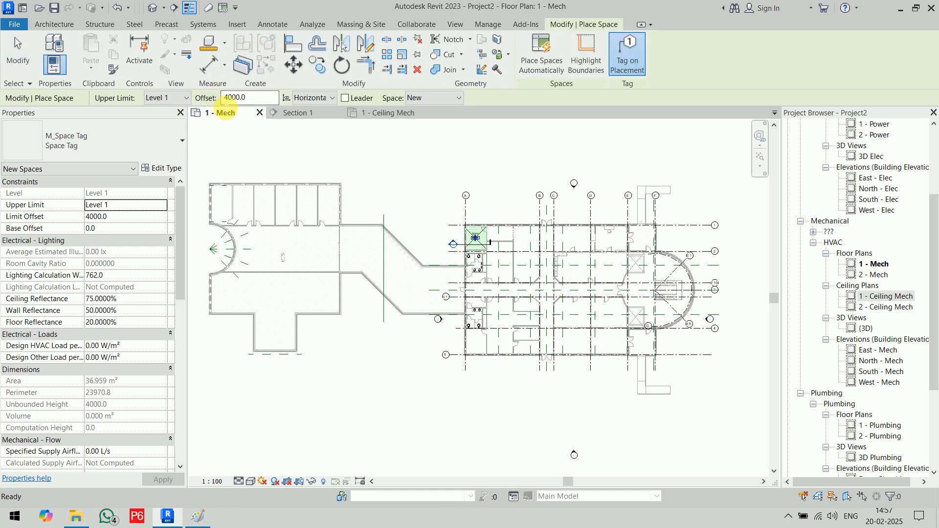
{"action": "double_click", "coordinate": [237, 105]}
{"action": "type", "text": "2438"}
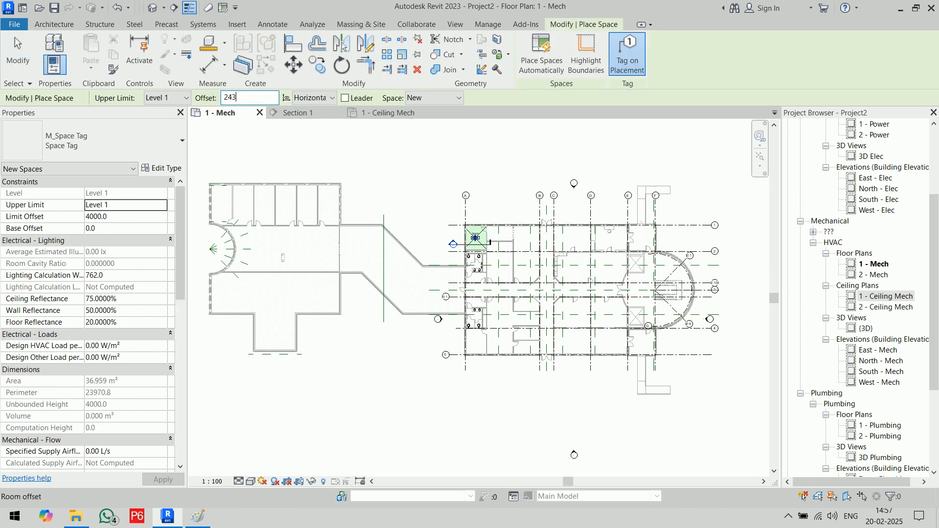
{"action": "key", "text": "Return"}
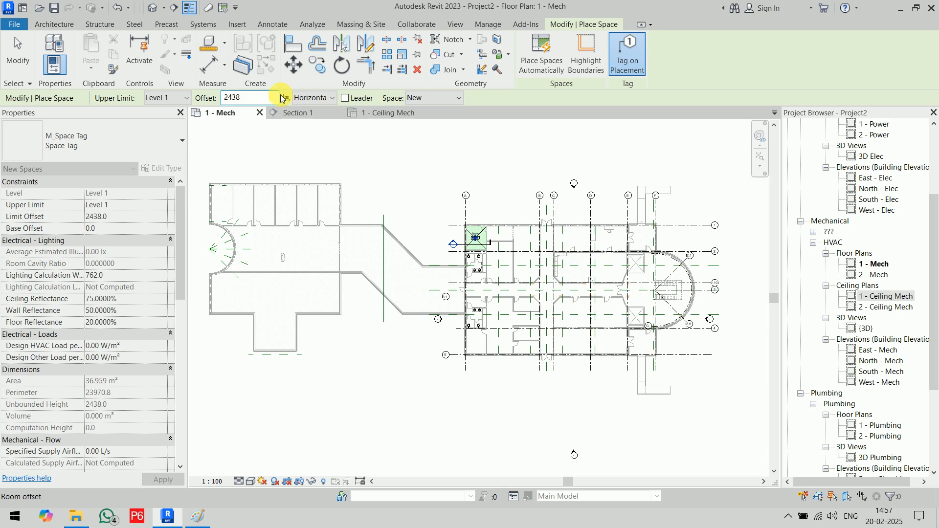
{"action": "left_click", "coordinate": [544, 65]}
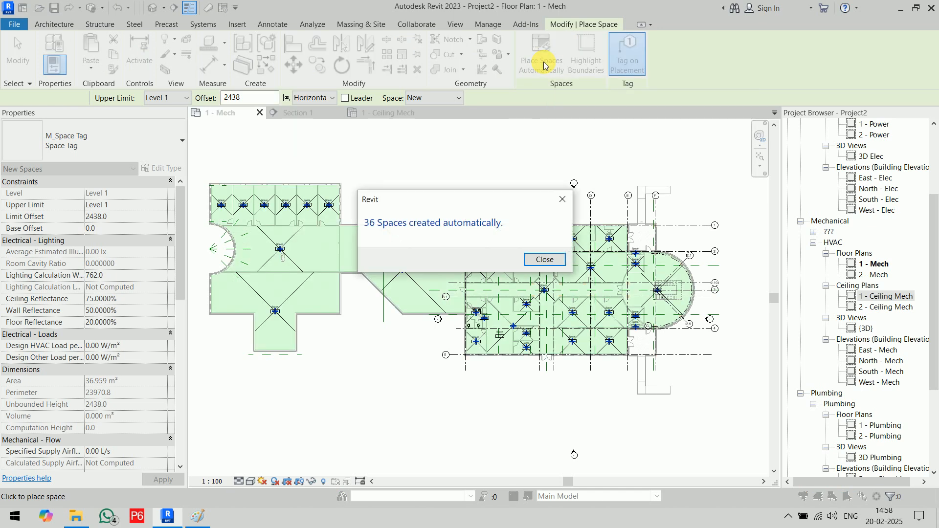
{"action": "left_click", "coordinate": [545, 259]}
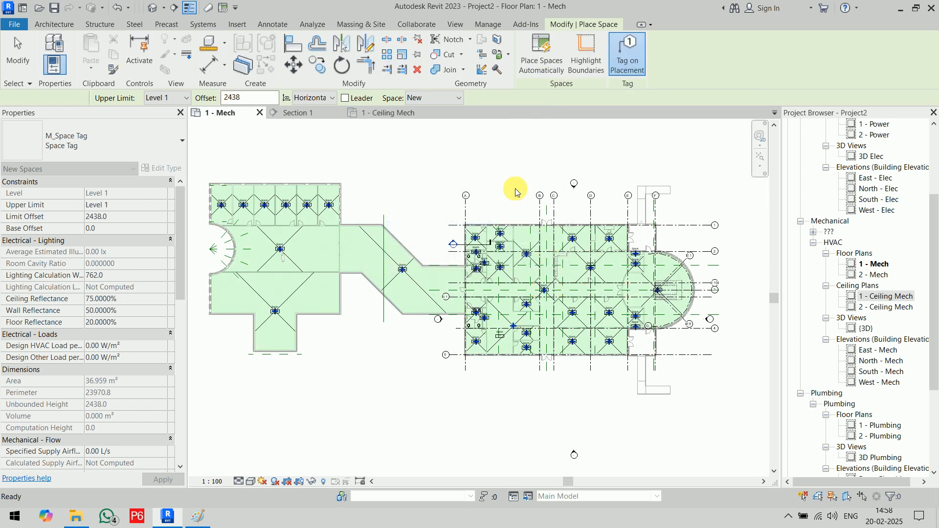
{"action": "key", "text": "Escape"}
{"action": "key", "text": "Escape"}
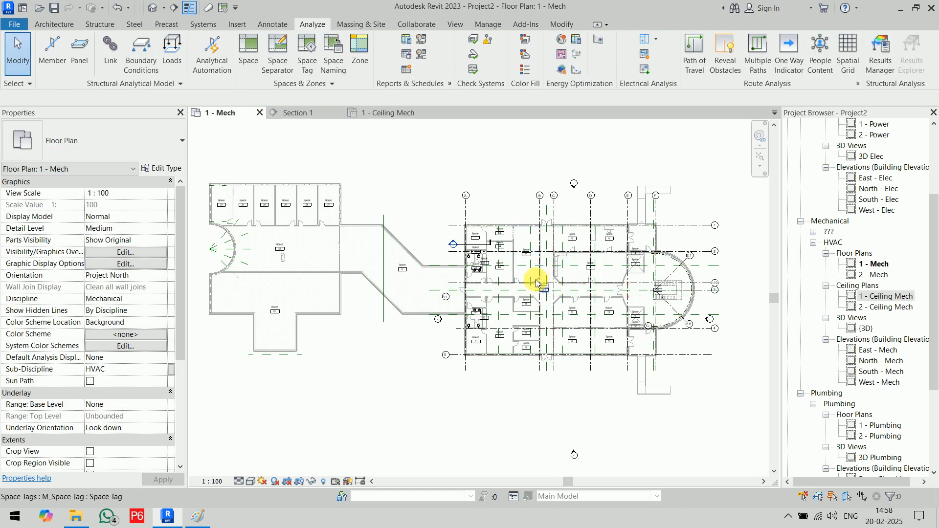
{"action": "scroll", "coordinate": [503, 256], "scroll_direction": "up", "scroll_amount": 10}
{"action": "middle_click_drag", "start_coordinate": [494, 272], "coordinate": [531, 336]}
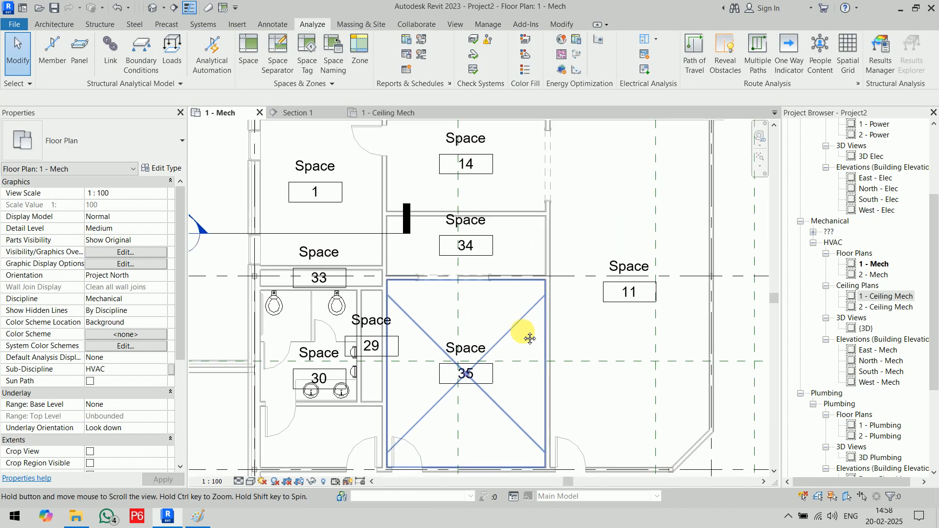
{"action": "scroll", "coordinate": [529, 332], "scroll_direction": "down", "scroll_amount": 3}
{"action": "middle_click_drag", "start_coordinate": [599, 373], "coordinate": [314, 304]}
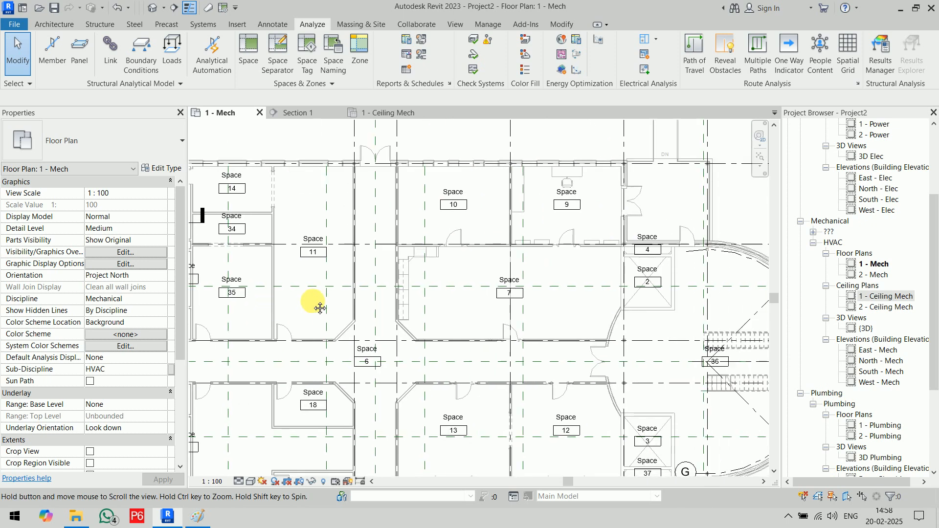
{"action": "middle_click_drag", "start_coordinate": [544, 337], "coordinate": [589, 227]}
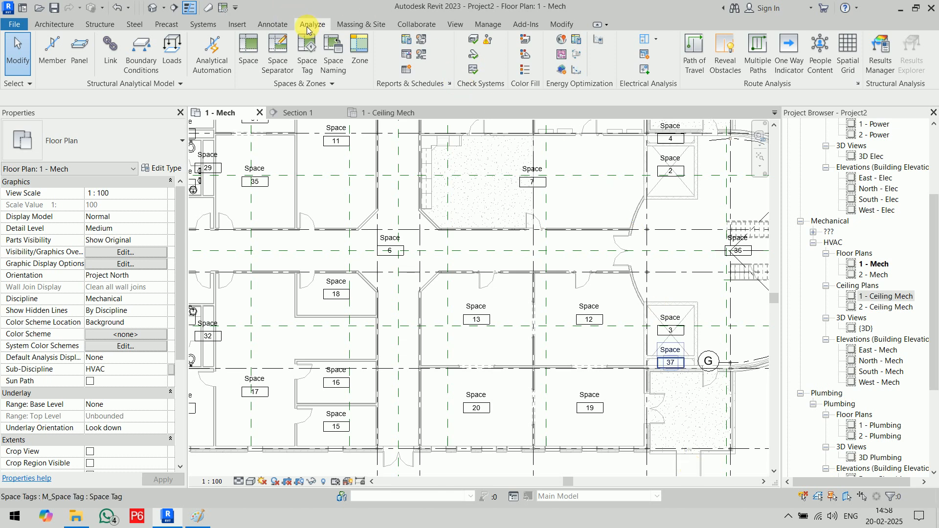
- Apply room names and numbers to all spaces on all levels, accepting the duplicate-number warning
{"action": "left_click", "coordinate": [332, 74]}
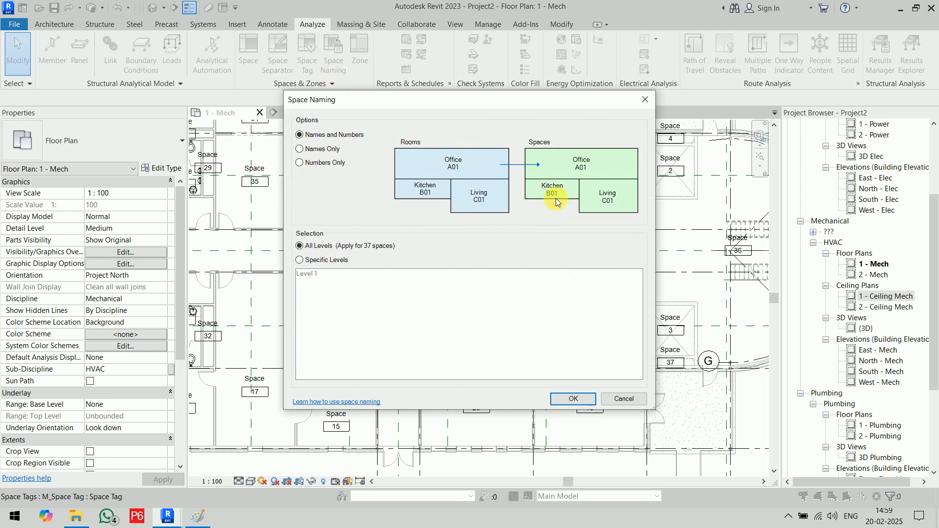
{"action": "left_click", "coordinate": [578, 398]}
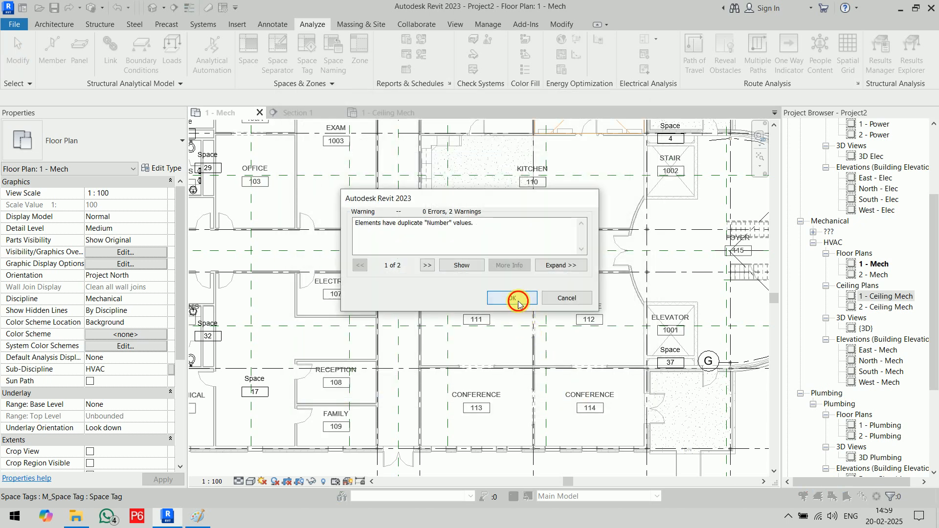
{"action": "left_click", "coordinate": [518, 300]}
{"action": "middle_click_drag", "start_coordinate": [391, 261], "coordinate": [491, 396]}
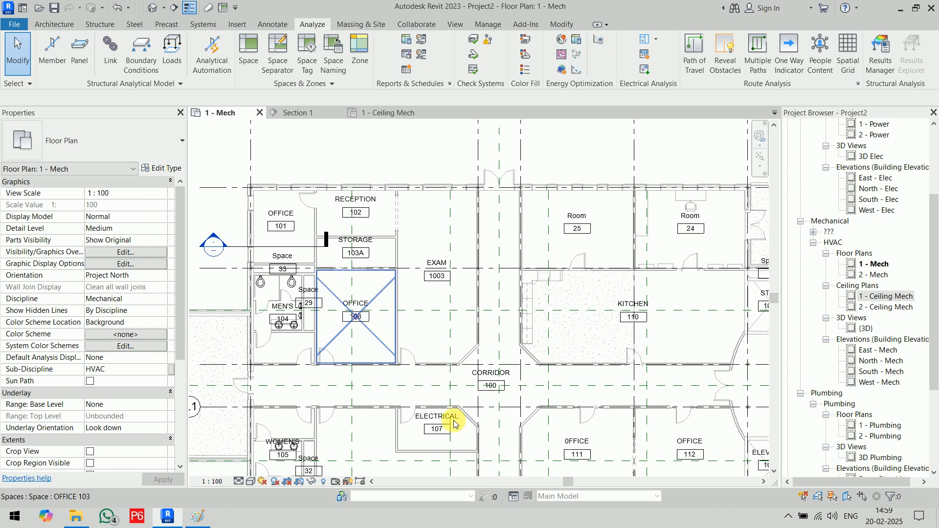
- Edit Space 17's tag name to 'Waiting Area'
{"action": "middle_click_drag", "start_coordinate": [460, 422], "coordinate": [474, 214]}
{"action": "scroll", "coordinate": [391, 250], "scroll_direction": "up", "scroll_amount": 3}
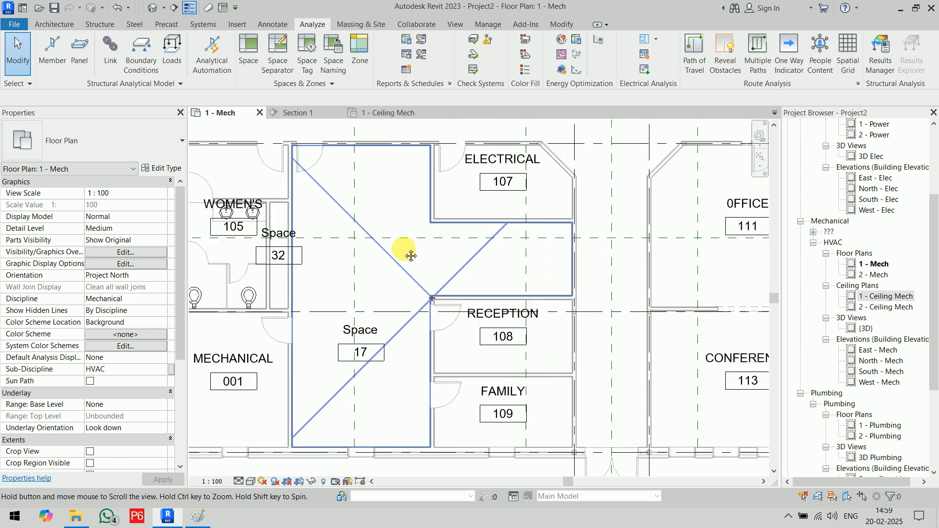
{"action": "left_click", "coordinate": [435, 277]}
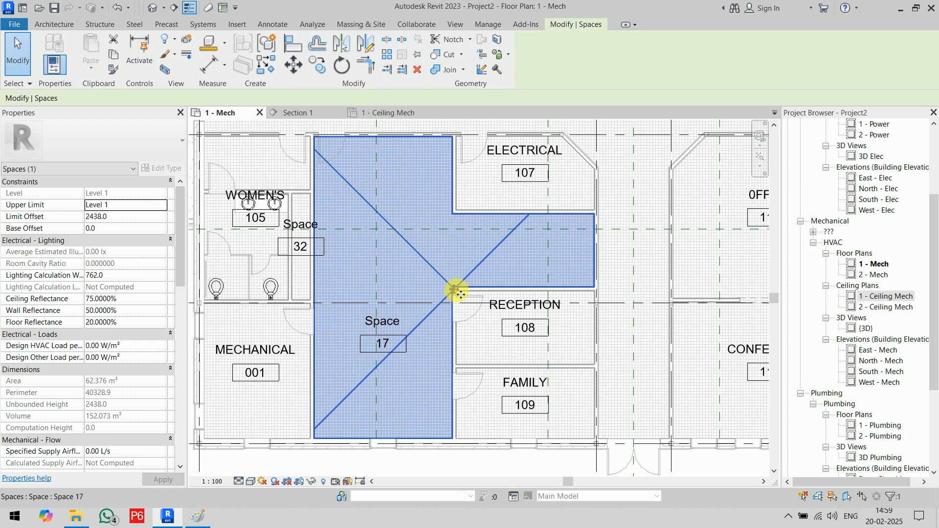
{"action": "left_click", "coordinate": [419, 457]}
{"action": "scroll", "coordinate": [390, 327], "scroll_direction": "up", "scroll_amount": 1}
{"action": "scroll", "coordinate": [389, 327], "scroll_direction": "up", "scroll_amount": 1}
{"action": "double_click", "coordinate": [391, 323]}
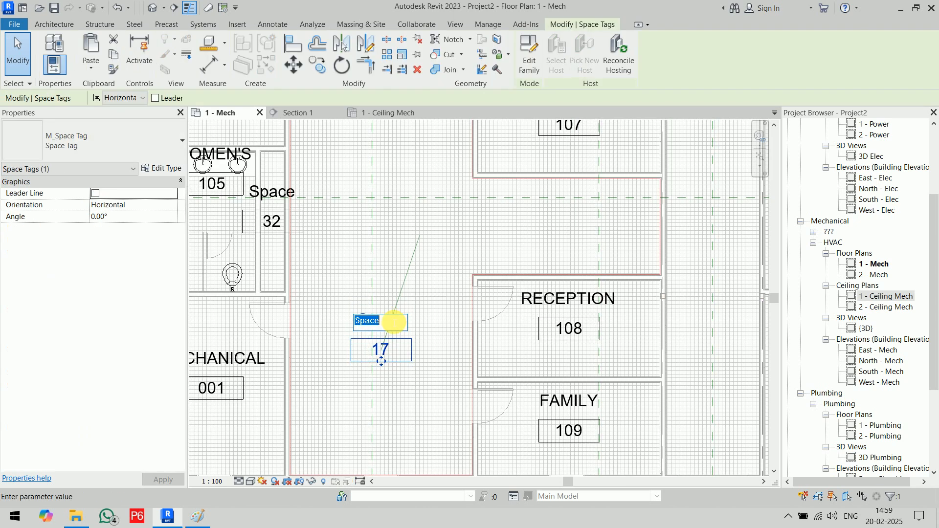
{"action": "type", "text": "Waiting Area"}
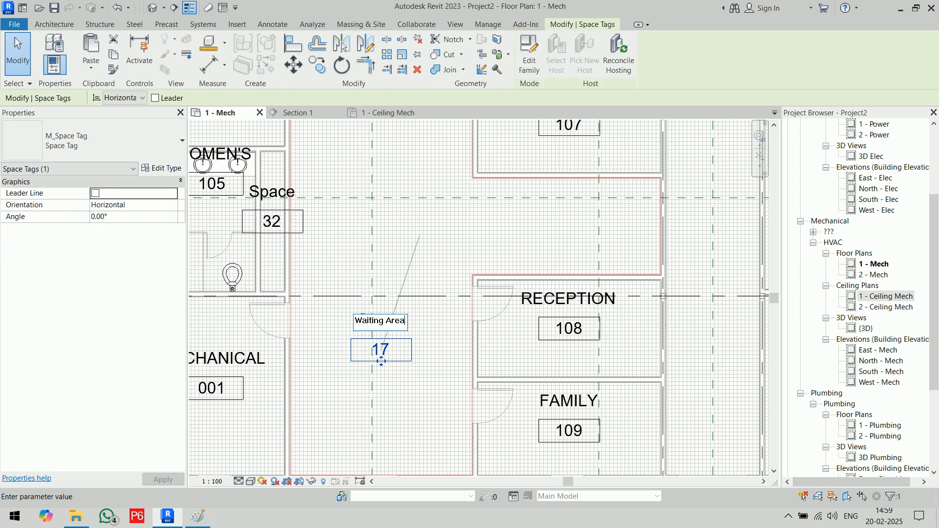
{"action": "key", "text": "Return"}
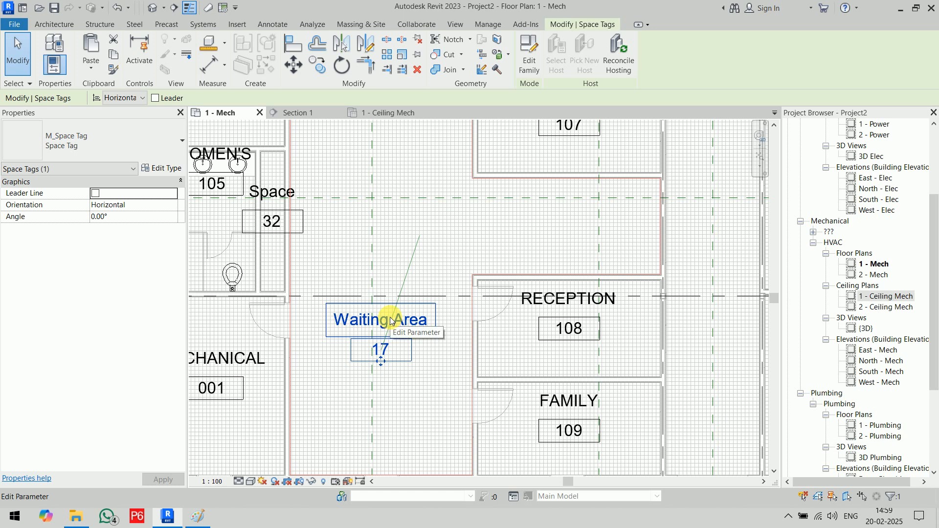
- Select the Waiting Area space to verify its new name
{"action": "scroll", "coordinate": [419, 287], "scroll_direction": "down", "scroll_amount": 3}
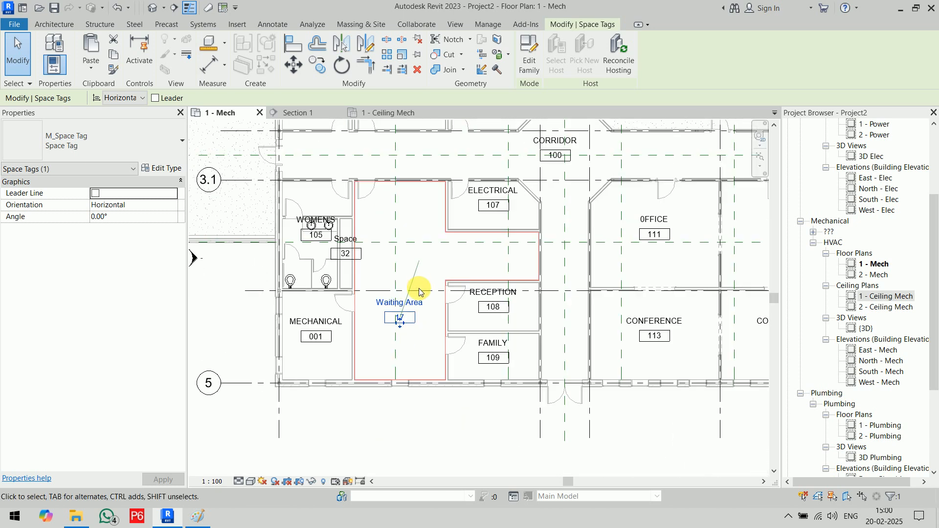
{"action": "left_click", "coordinate": [435, 434]}
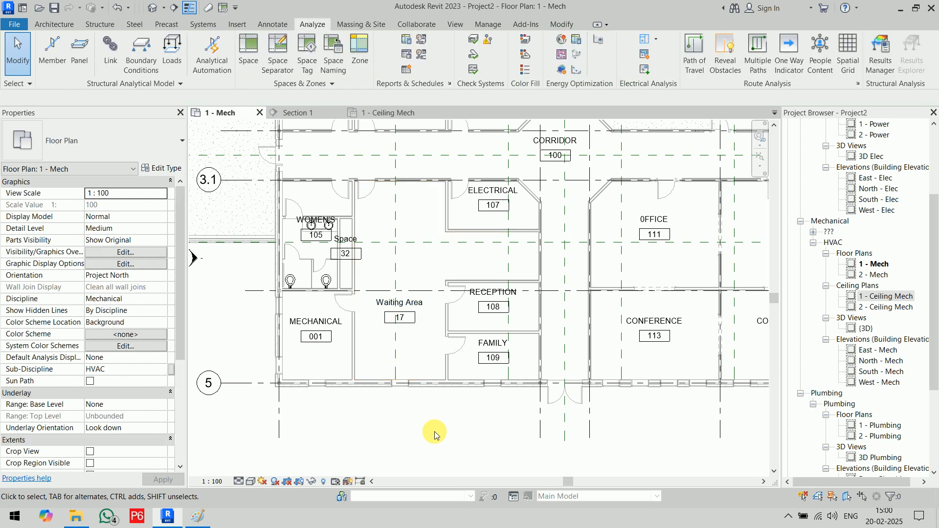
{"action": "left_click", "coordinate": [421, 269]}
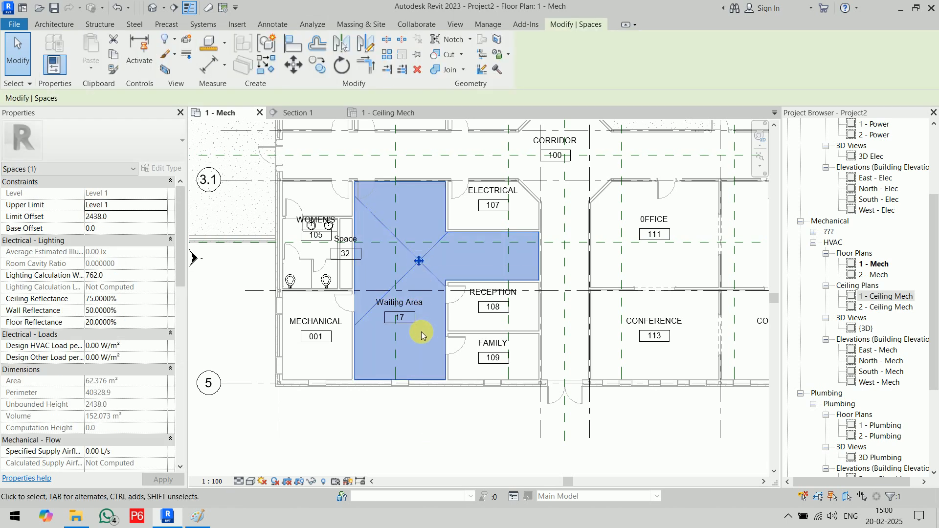
{"action": "left_click", "coordinate": [421, 446]}
{"action": "scroll", "coordinate": [360, 270], "scroll_direction": "up", "scroll_amount": 3}
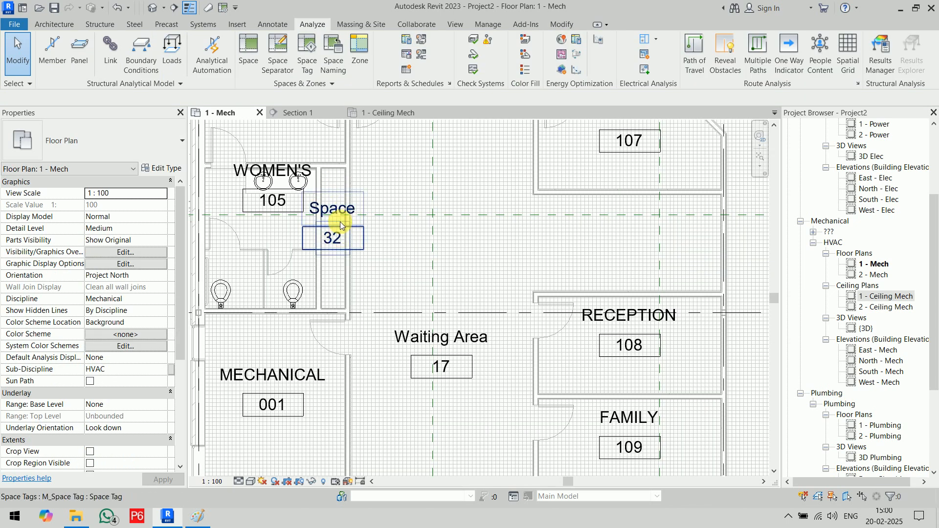
{"action": "scroll", "coordinate": [310, 340], "scroll_direction": "down", "scroll_amount": 5}
{"action": "scroll", "coordinate": [298, 397], "scroll_direction": "up", "scroll_amount": 5}
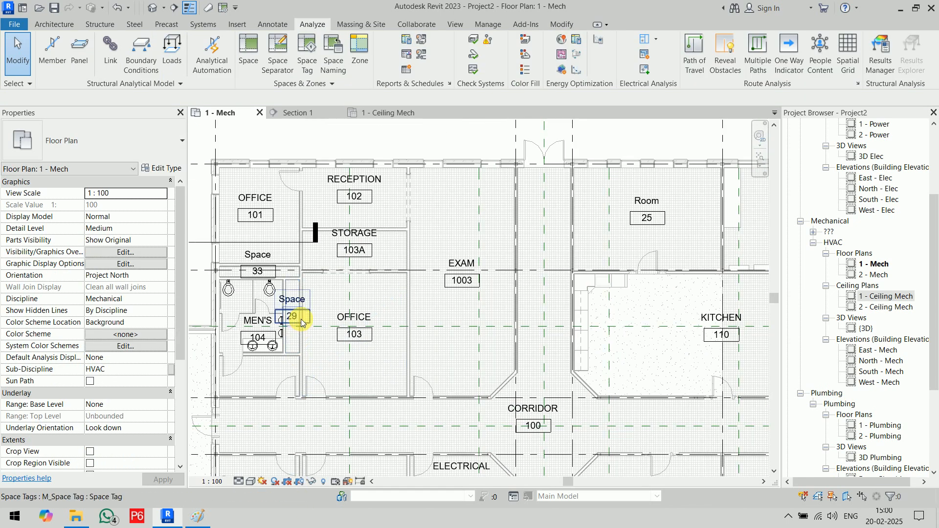
{"action": "scroll", "coordinate": [270, 264], "scroll_direction": "down", "scroll_amount": 4}
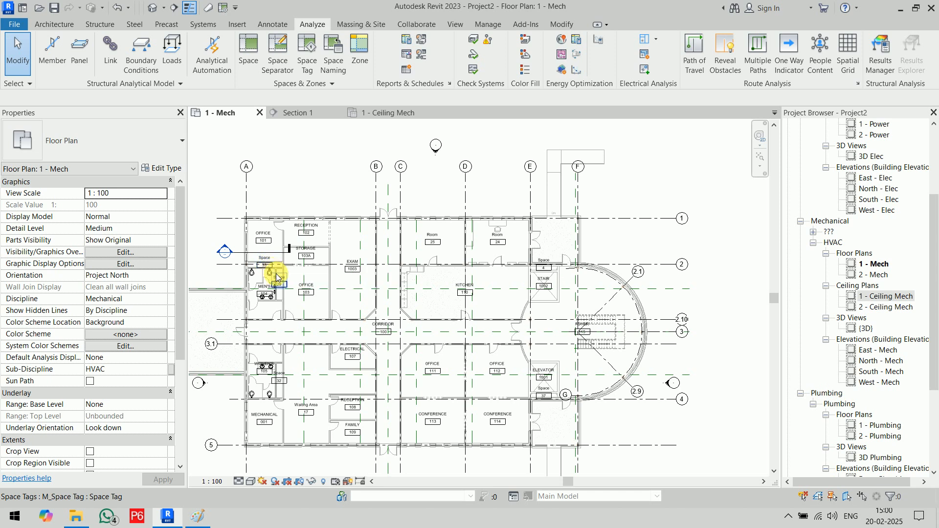
{"action": "middle_click_drag", "start_coordinate": [272, 267], "coordinate": [641, 285]}
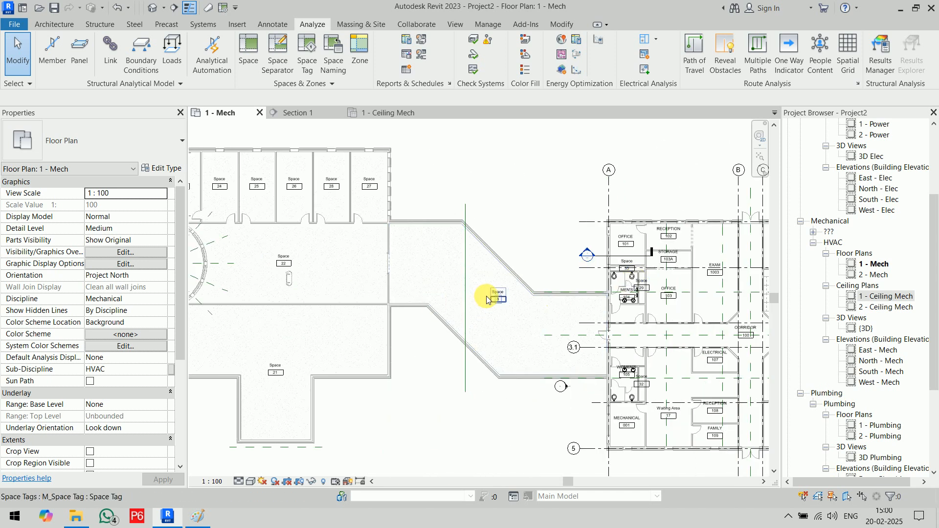
{"action": "middle_click_drag", "start_coordinate": [247, 209], "coordinate": [424, 220]}
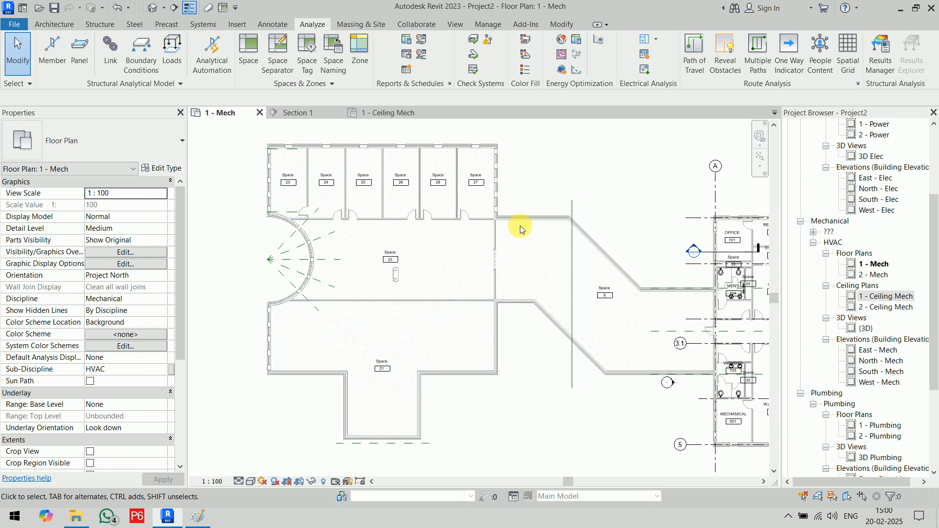
{"action": "scroll", "coordinate": [521, 227], "scroll_direction": "down", "scroll_amount": 2}
{"action": "middle_click_drag", "start_coordinate": [513, 254], "coordinate": [292, 262]}
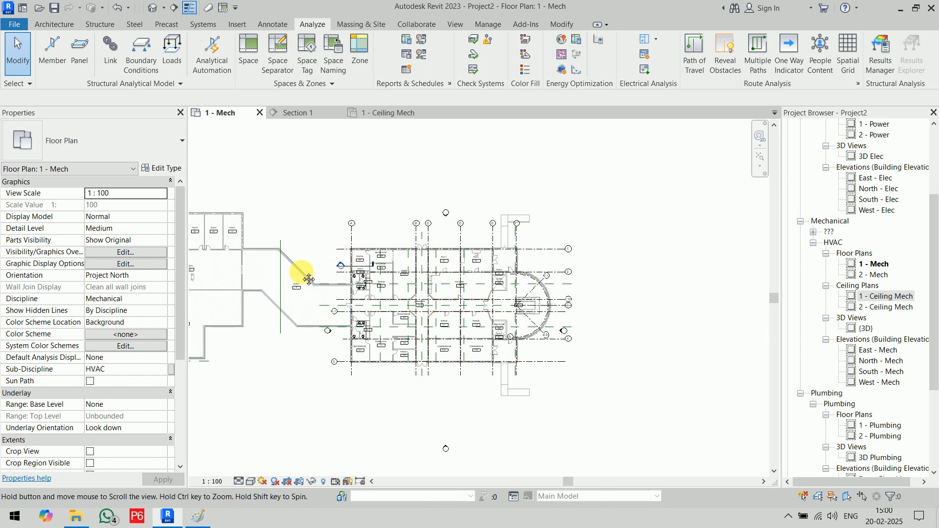
{"action": "middle_click_drag", "start_coordinate": [308, 272], "coordinate": [348, 295]}
{"action": "scroll", "coordinate": [348, 295], "scroll_direction": "up", "scroll_amount": 3}
{"action": "scroll", "coordinate": [313, 262], "scroll_direction": "up", "scroll_amount": 2}
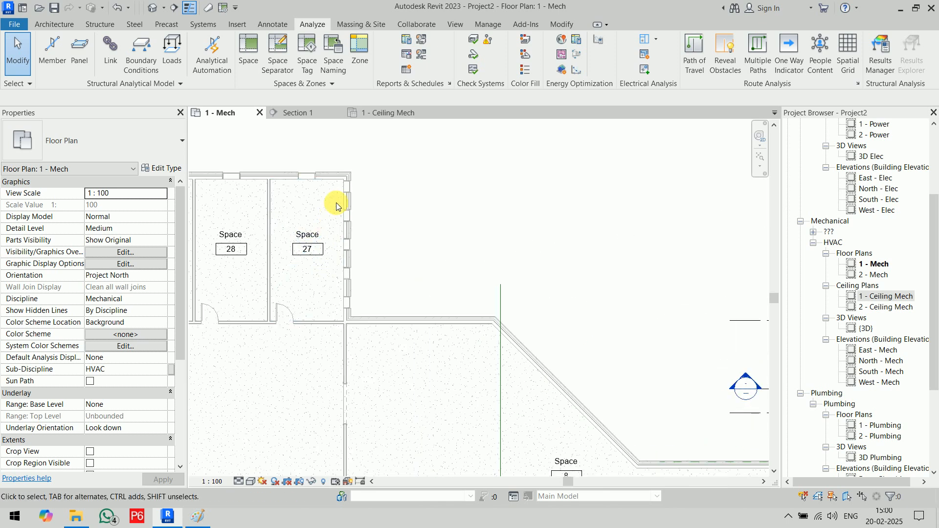
- Delete Space 27 from the 1 - Mech plan and dismiss the deletion warning
{"action": "left_click", "coordinate": [313, 263]}
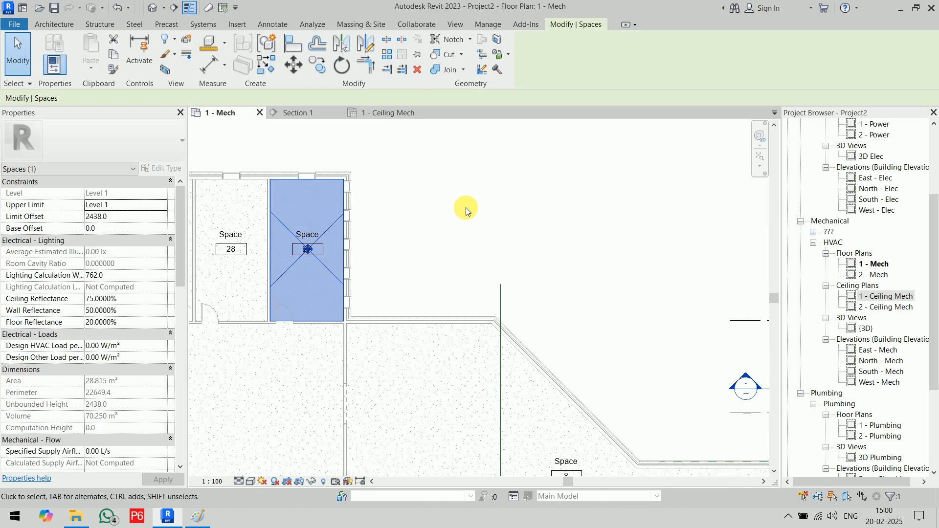
{"action": "key", "text": "Delete"}
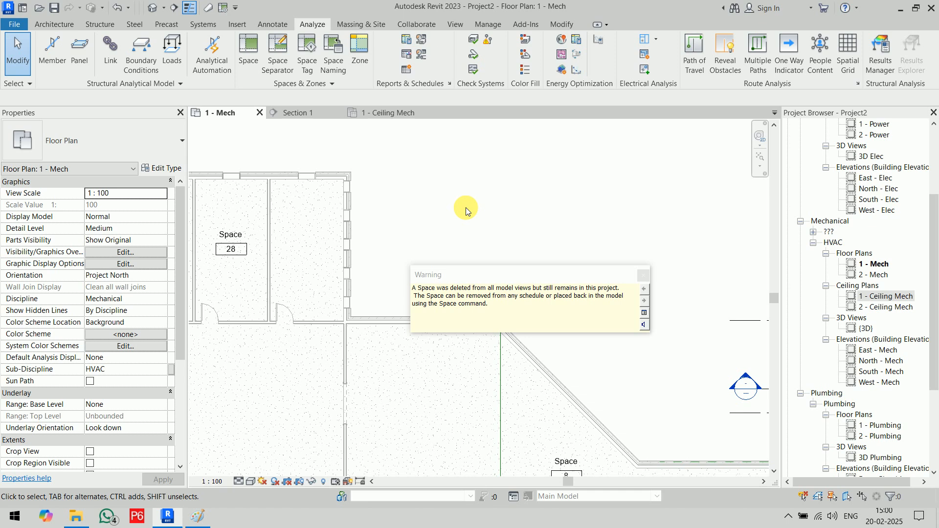
{"action": "left_click", "coordinate": [642, 277]}
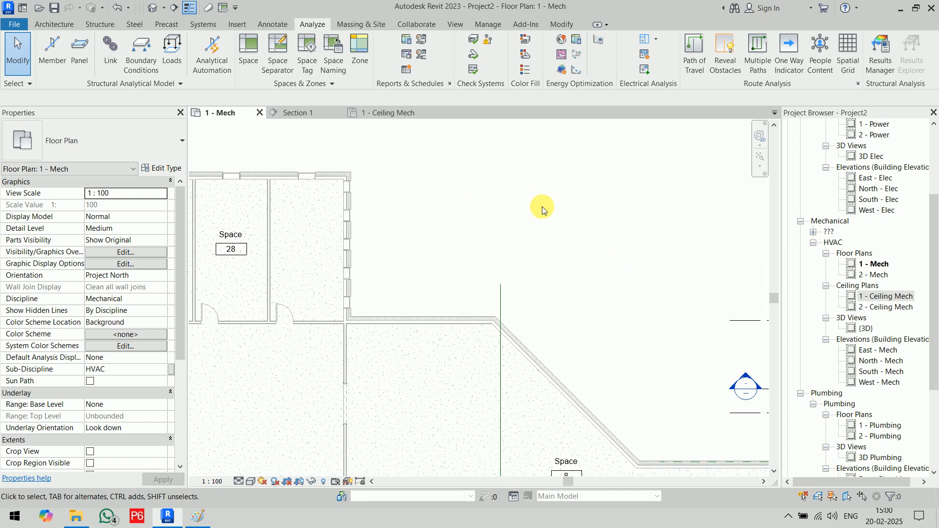
{"action": "scroll", "coordinate": [542, 210], "scroll_direction": "down", "scroll_amount": 3}
{"action": "scroll", "coordinate": [542, 206], "scroll_direction": "down", "scroll_amount": 3}
{"action": "middle_click_drag", "start_coordinate": [540, 207], "coordinate": [430, 206]}
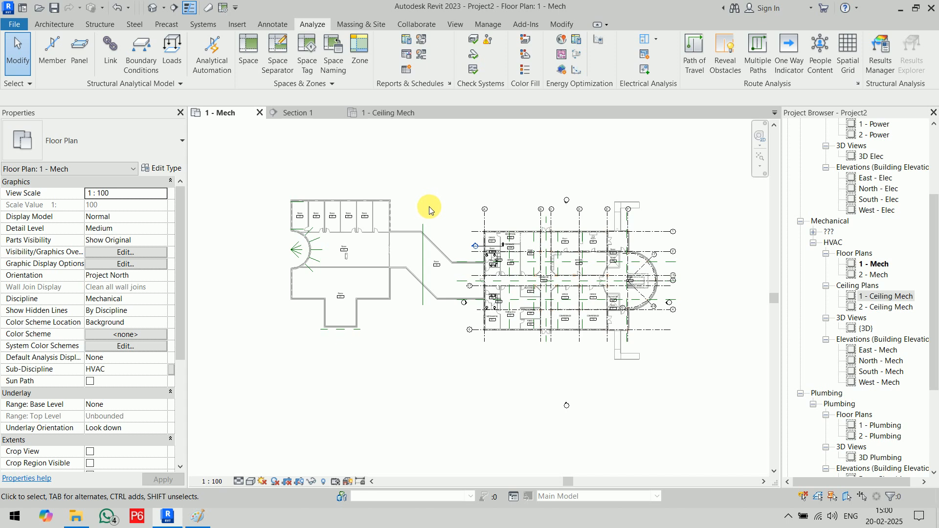
{"action": "scroll", "coordinate": [375, 212], "scroll_direction": "up", "scroll_amount": 4}
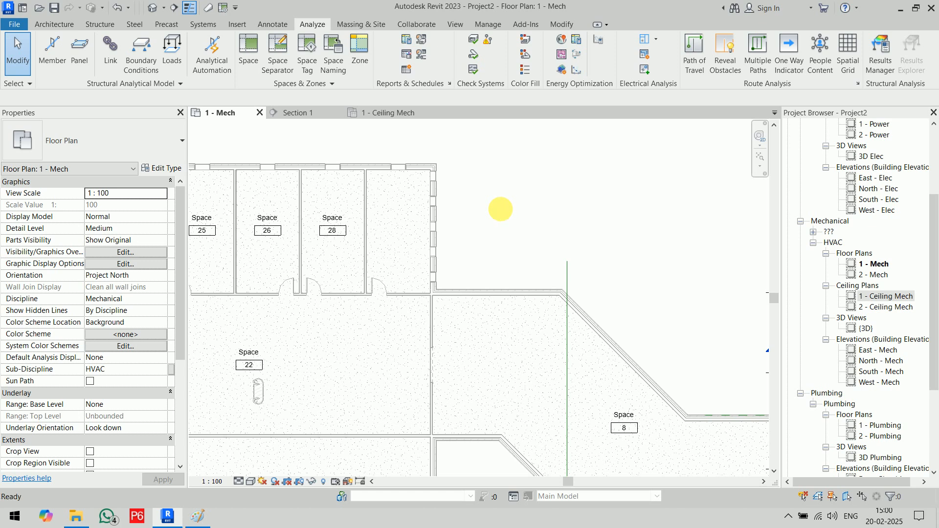
- Undo that deletion, then delete Space 27 again and close the warning
{"action": "key", "text": "ctrl+z"}
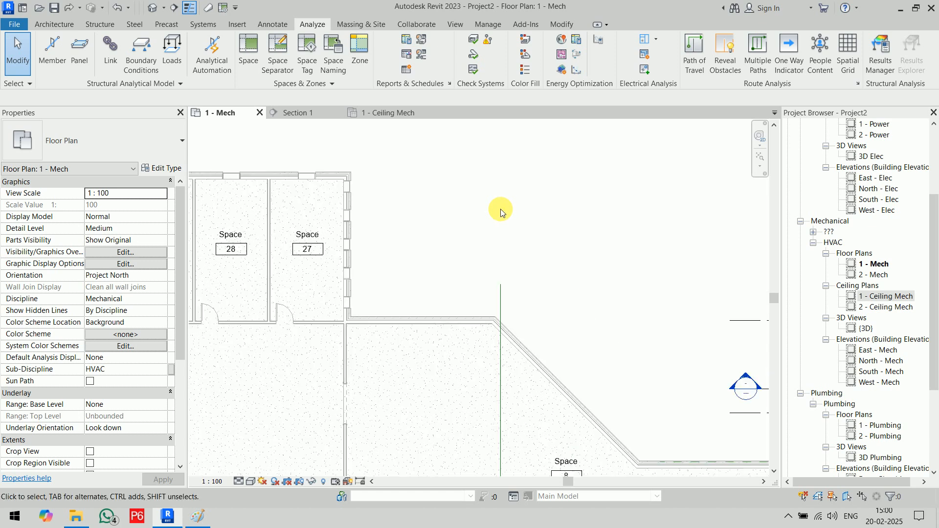
{"action": "left_click", "coordinate": [321, 271]}
{"action": "key", "text": "Delete"}
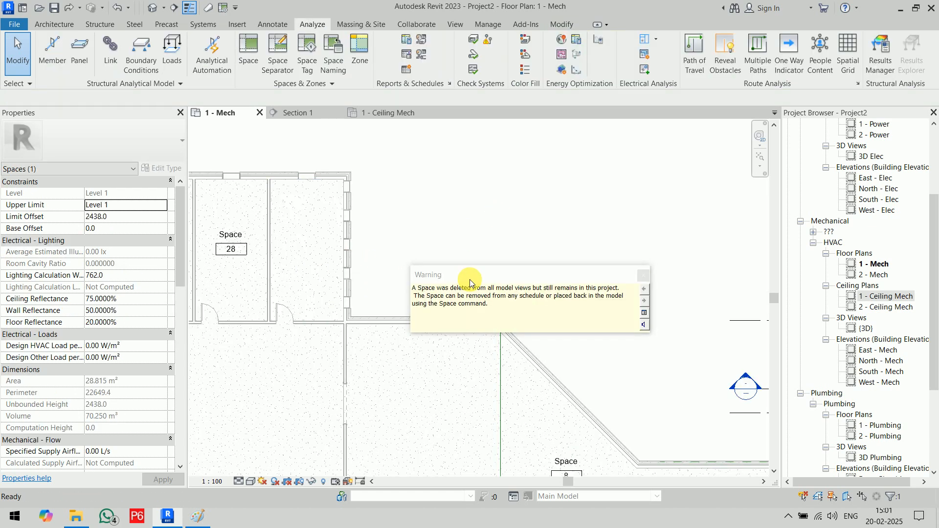
{"action": "left_click", "coordinate": [644, 276]}
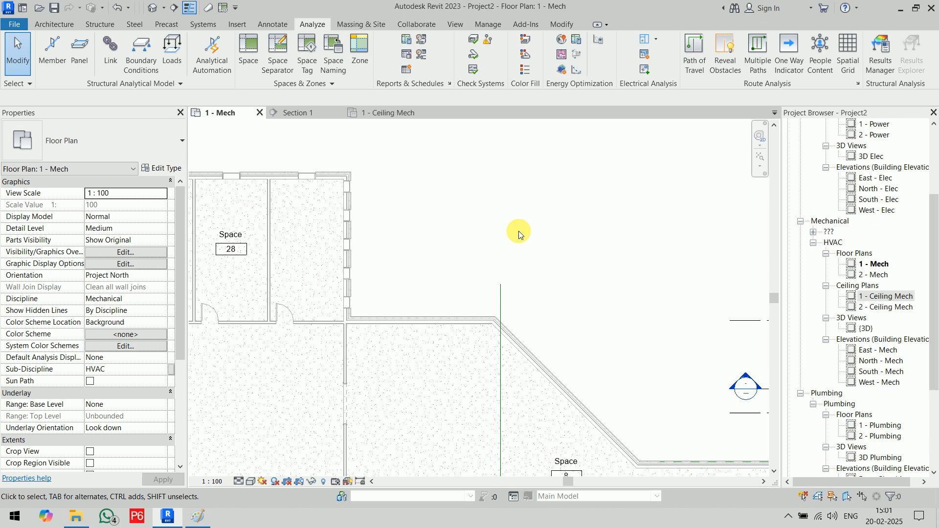
{"action": "scroll", "coordinate": [520, 224], "scroll_direction": "down", "scroll_amount": 6}
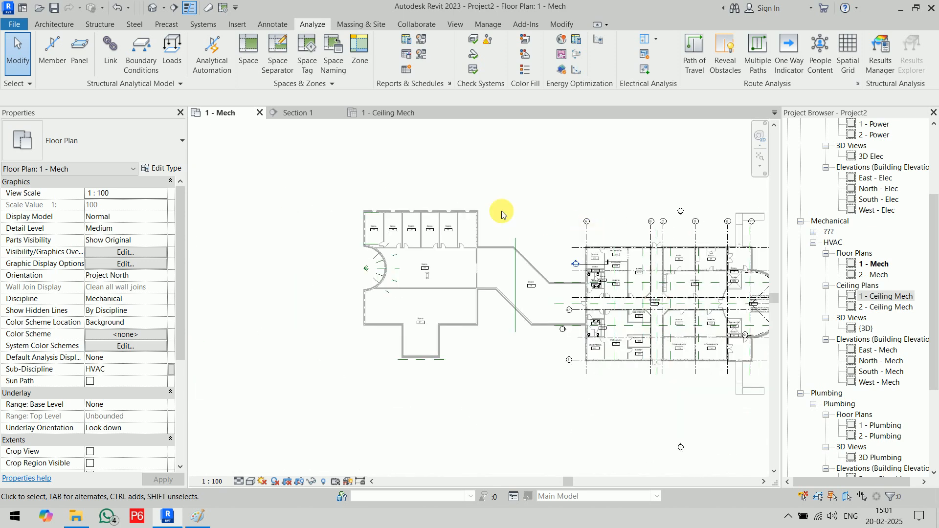
- Show the widened System Browser set to Zones with the Default zone expanded
{"action": "right_click", "coordinate": [564, 221]}
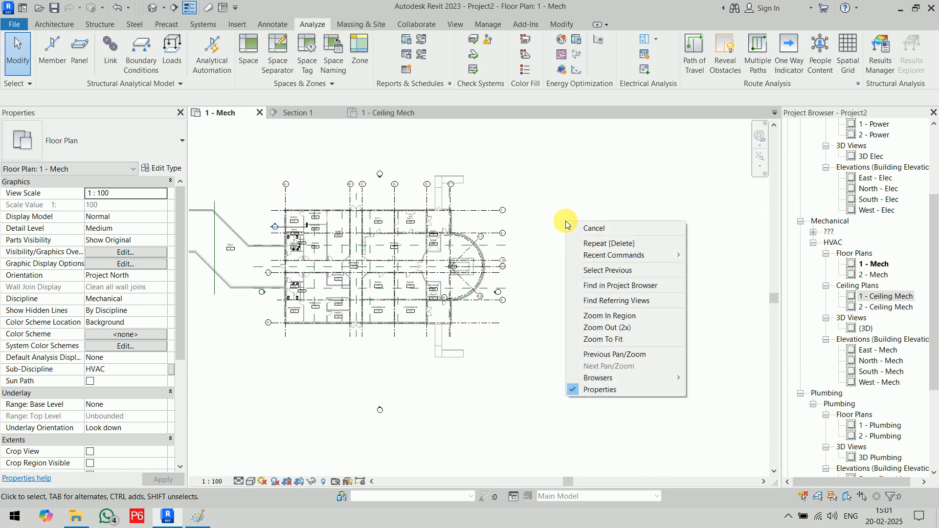
{"action": "mouse_move", "coordinate": [636, 381]}
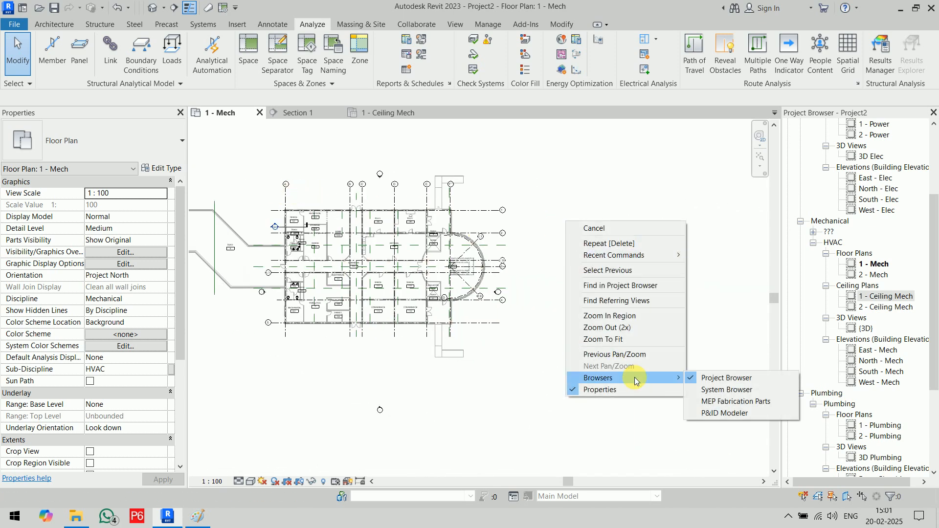
{"action": "left_click", "coordinate": [736, 392]}
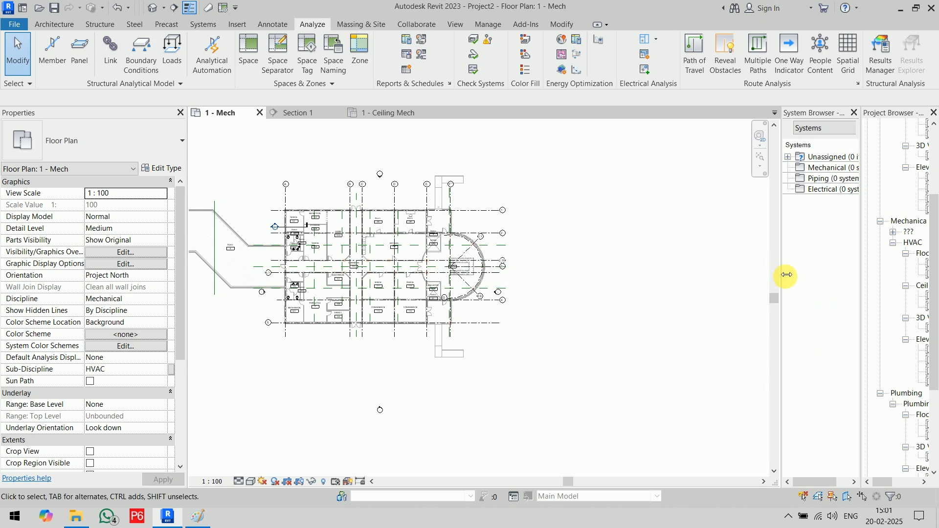
{"action": "left_click_drag", "start_coordinate": [786, 275], "coordinate": [635, 294]}
{"action": "left_click", "coordinate": [717, 128]}
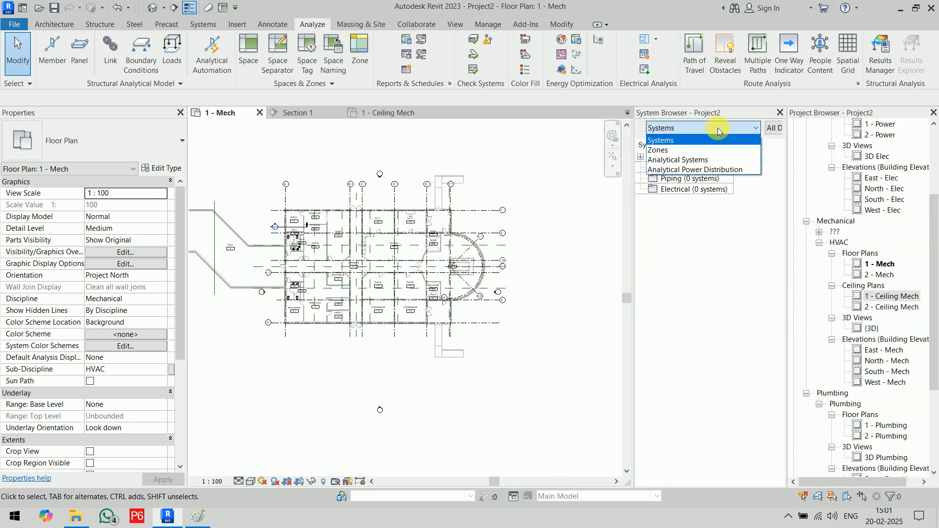
{"action": "left_click", "coordinate": [700, 147]}
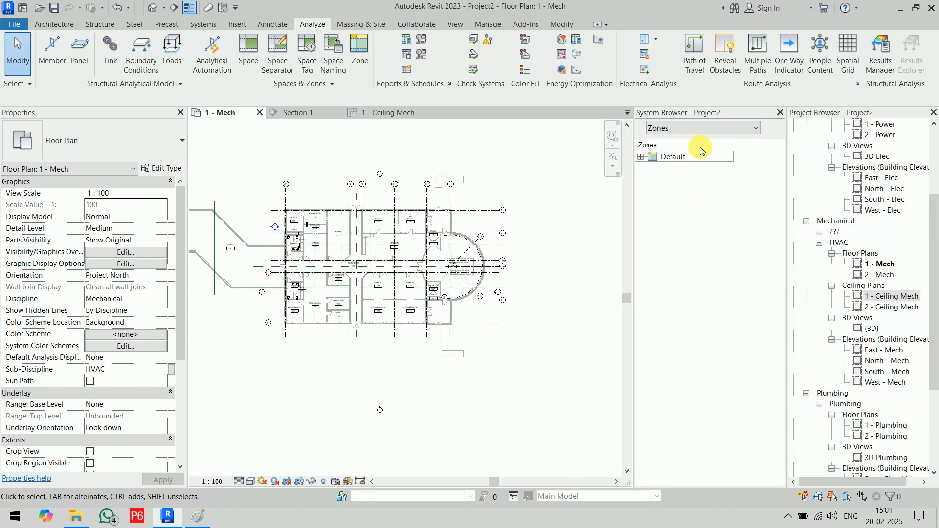
{"action": "left_click", "coordinate": [640, 157]}
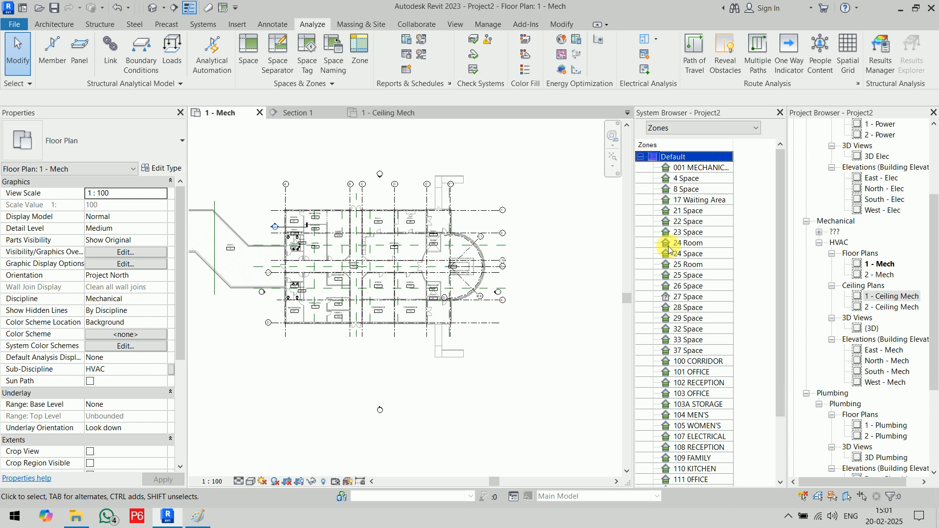
- Locate 27, 29, 32 and 25 Space and 101 OFFICE in the plan from the zone list
{"action": "left_click", "coordinate": [669, 299]}
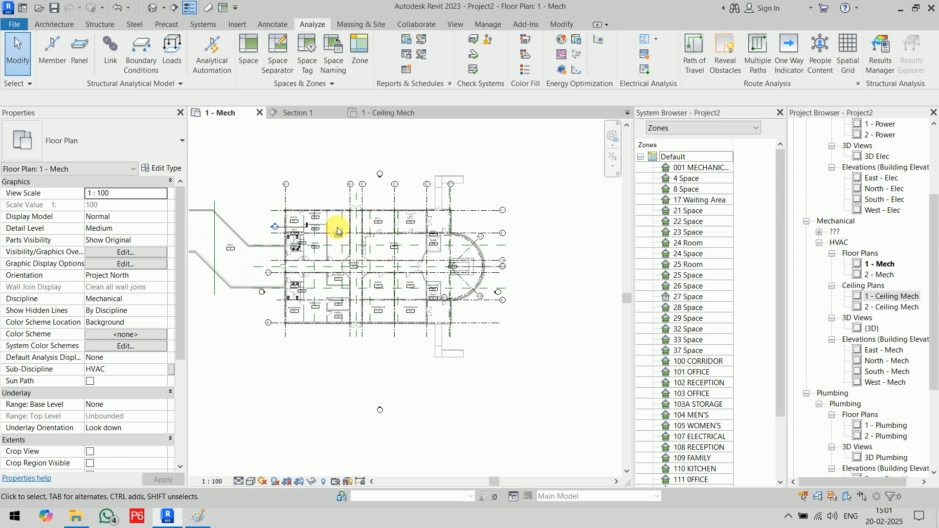
{"action": "left_click", "coordinate": [674, 372]}
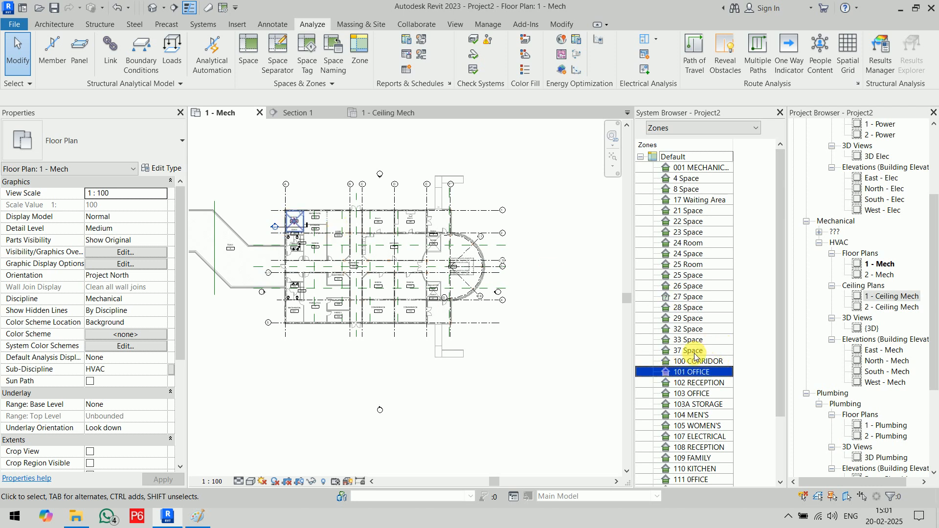
{"action": "left_click", "coordinate": [762, 322]}
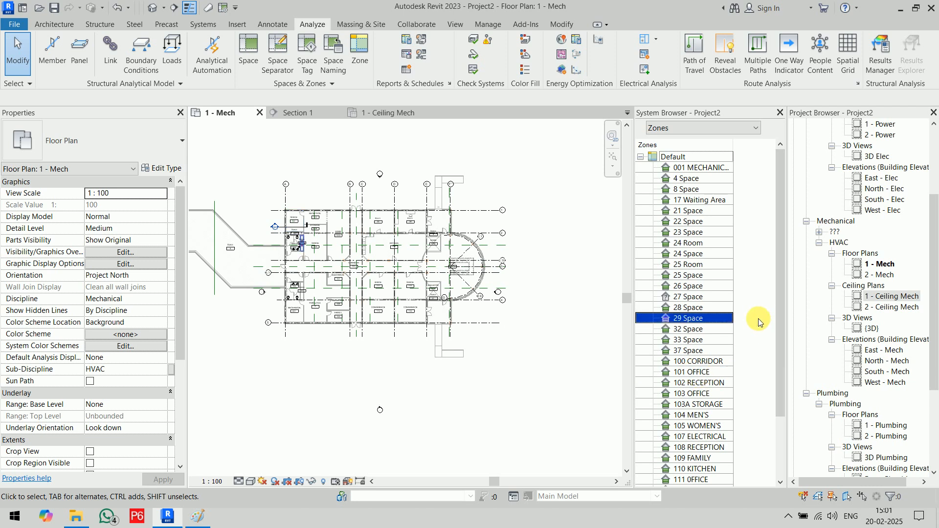
{"action": "left_click", "coordinate": [729, 329]}
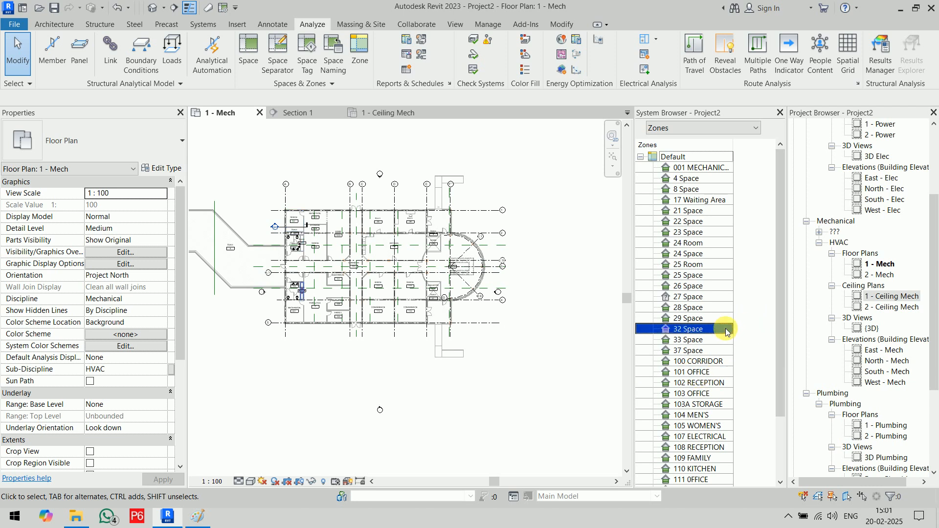
{"action": "left_click", "coordinate": [740, 275]}
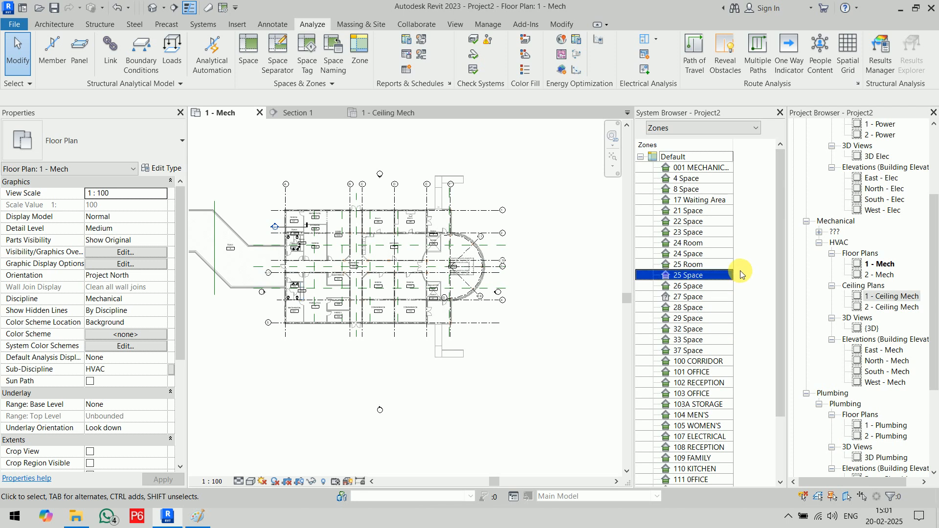
- Select 4, 8, 21–29, 32, 33 and 37 Space in the Default zone
{"action": "left_click", "coordinate": [711, 179]}
{"action": "left_click", "coordinate": [713, 190], "text": "ctrl"}
{"action": "left_click", "coordinate": [711, 211], "text": "ctrl"}
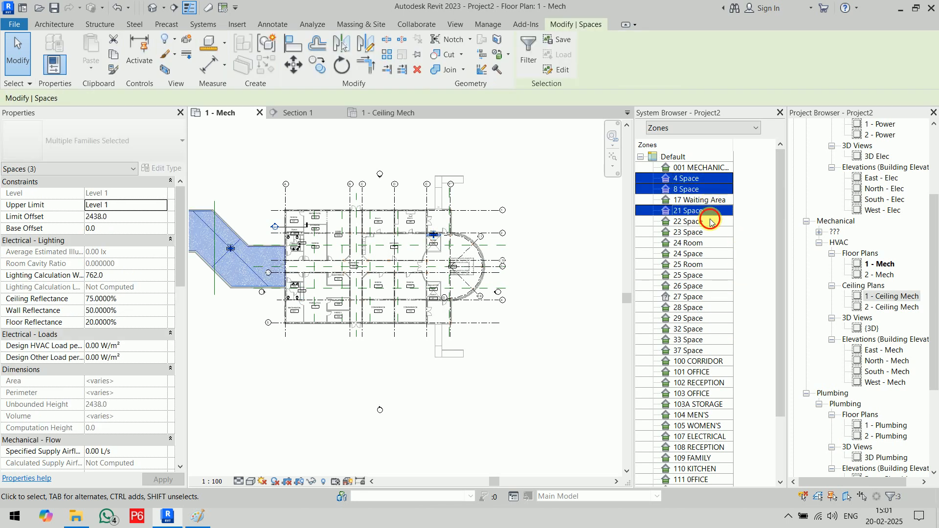
{"action": "left_click", "coordinate": [709, 221], "text": "ctrl"}
{"action": "left_click", "coordinate": [708, 232], "text": "ctrl"}
{"action": "left_click", "coordinate": [707, 254], "text": "ctrl"}
{"action": "left_click", "coordinate": [706, 276], "text": "ctrl"}
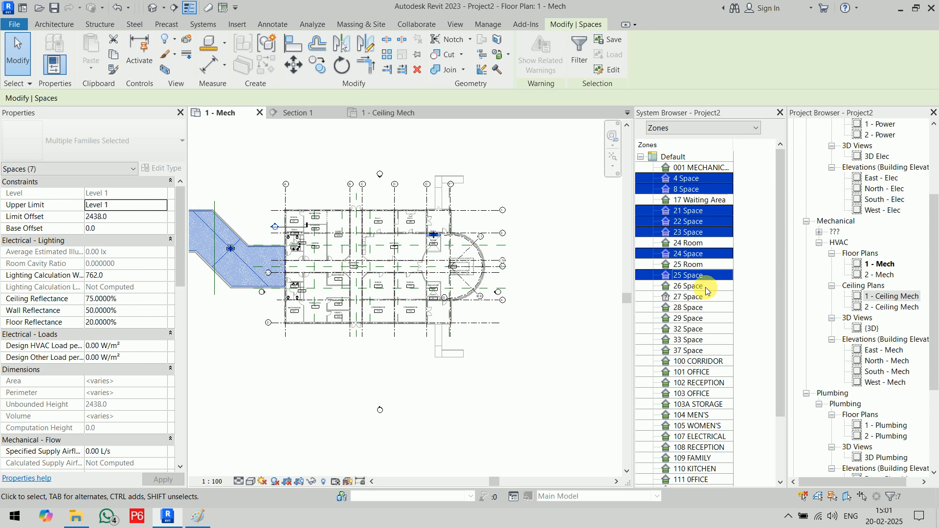
{"action": "left_click", "coordinate": [707, 286], "text": "ctrl"}
{"action": "left_click", "coordinate": [708, 298], "text": "ctrl"}
{"action": "left_click", "coordinate": [708, 308], "text": "ctrl"}
{"action": "left_click", "coordinate": [709, 319], "text": "ctrl"}
{"action": "left_click", "coordinate": [711, 329], "text": "ctrl"}
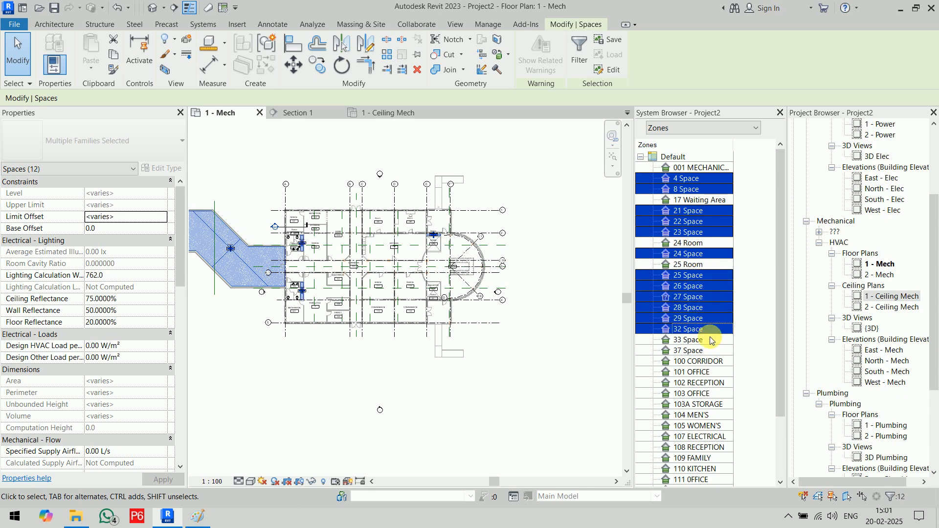
{"action": "left_click", "coordinate": [711, 339], "text": "ctrl"}
{"action": "left_click", "coordinate": [711, 351], "text": "ctrl"}
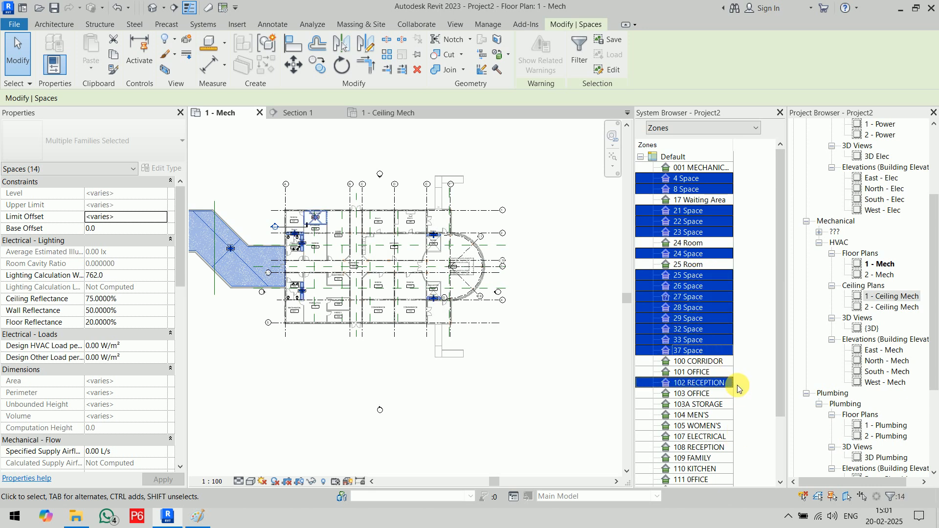
- Delete the fourteen selected spaces, confirm, and close the System Browser
{"action": "right_click", "coordinate": [698, 307]}
{"action": "left_click", "coordinate": [723, 313]}
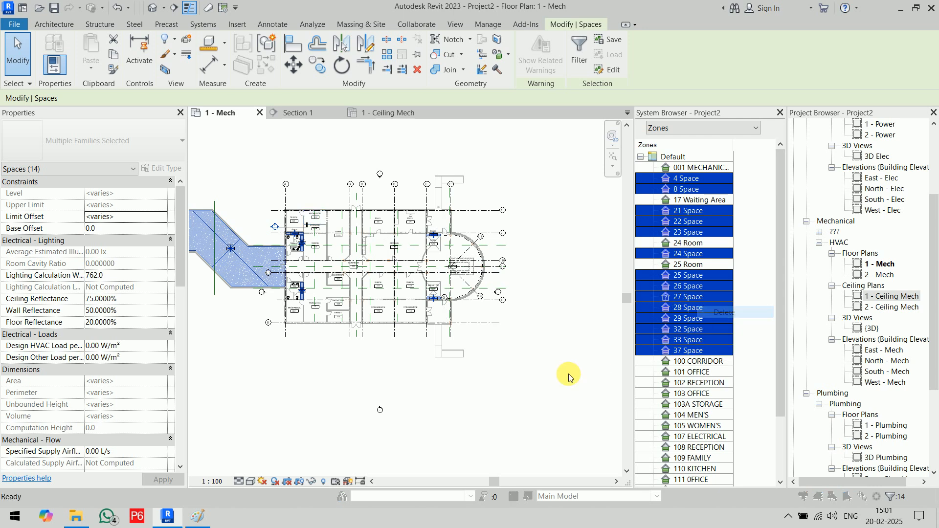
{"action": "left_click", "coordinate": [498, 265]}
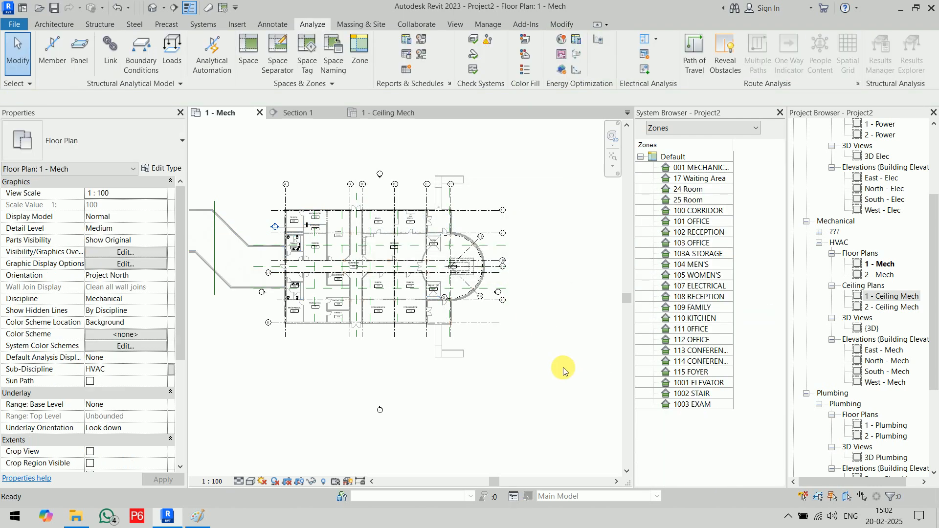
{"action": "left_click", "coordinate": [780, 114]}
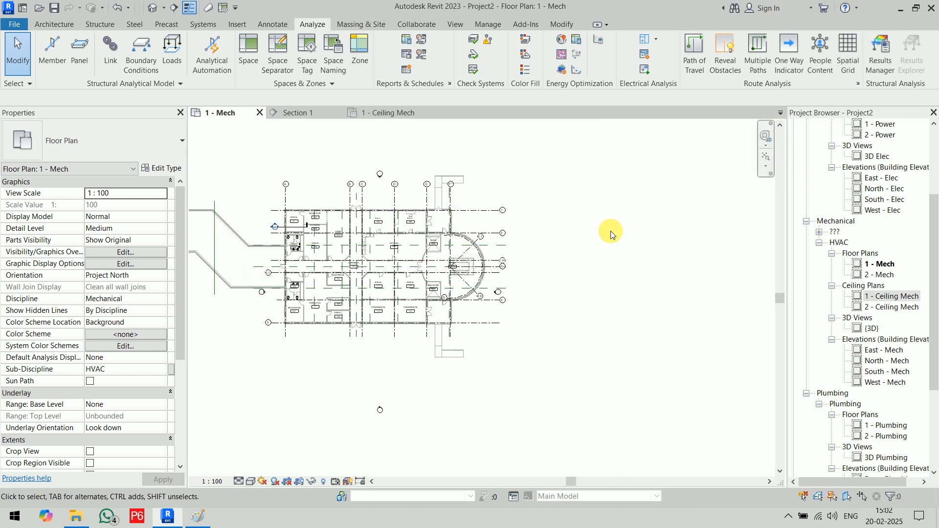
- Drag the Section 1 line down from the upper-left room to cross office 103
{"action": "middle_click_drag", "start_coordinate": [540, 246], "coordinate": [675, 245]}
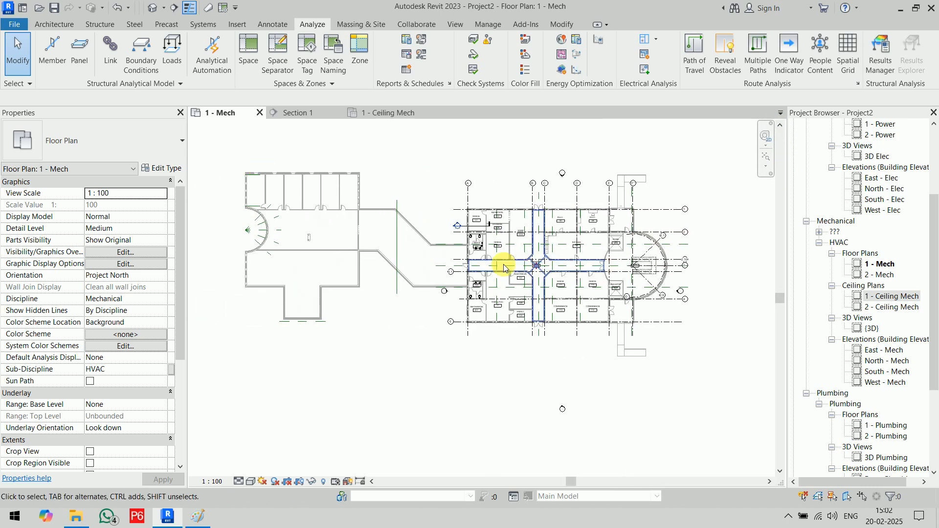
{"action": "scroll", "coordinate": [538, 272], "scroll_direction": "up", "scroll_amount": 1}
{"action": "scroll", "coordinate": [567, 277], "scroll_direction": "up", "scroll_amount": 2}
{"action": "middle_click_drag", "start_coordinate": [587, 253], "coordinate": [516, 294]}
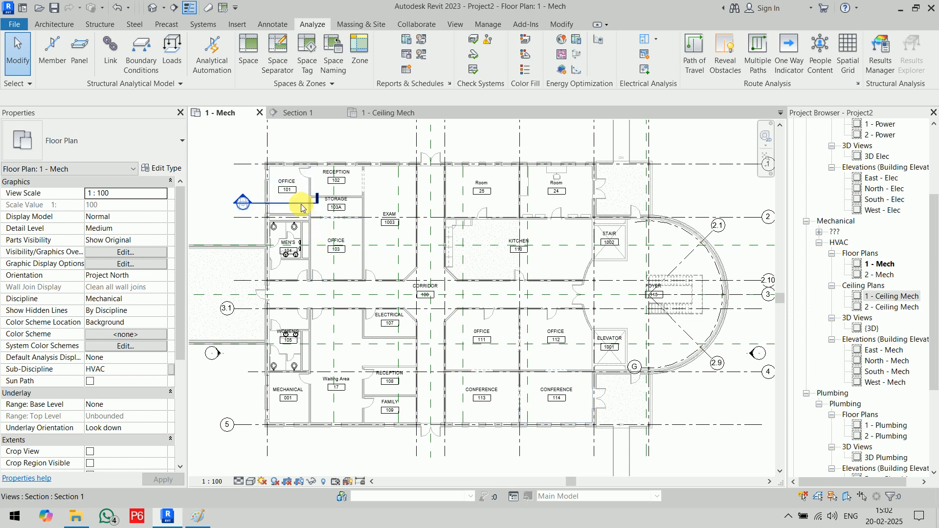
{"action": "left_click_drag", "start_coordinate": [301, 208], "coordinate": [616, 309]}
- Lengthen Section 1 and its crop box east through FOYER 115 to grid line 3
{"action": "middle_click_drag", "start_coordinate": [619, 338], "coordinate": [360, 333]}
{"action": "scroll", "coordinate": [366, 330], "scroll_direction": "up", "scroll_amount": 4}
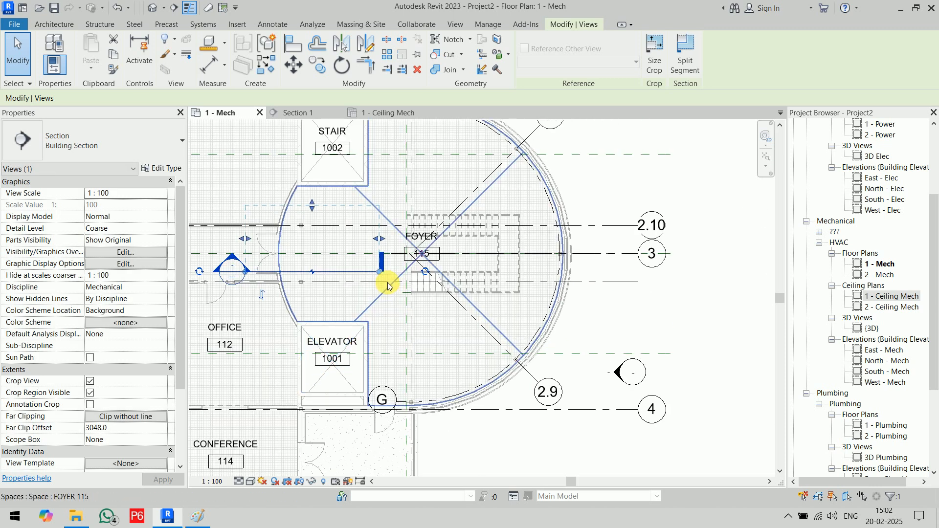
{"action": "left_click_drag", "start_coordinate": [381, 272], "coordinate": [604, 272]}
{"action": "left_click_drag", "start_coordinate": [379, 239], "coordinate": [589, 240]}
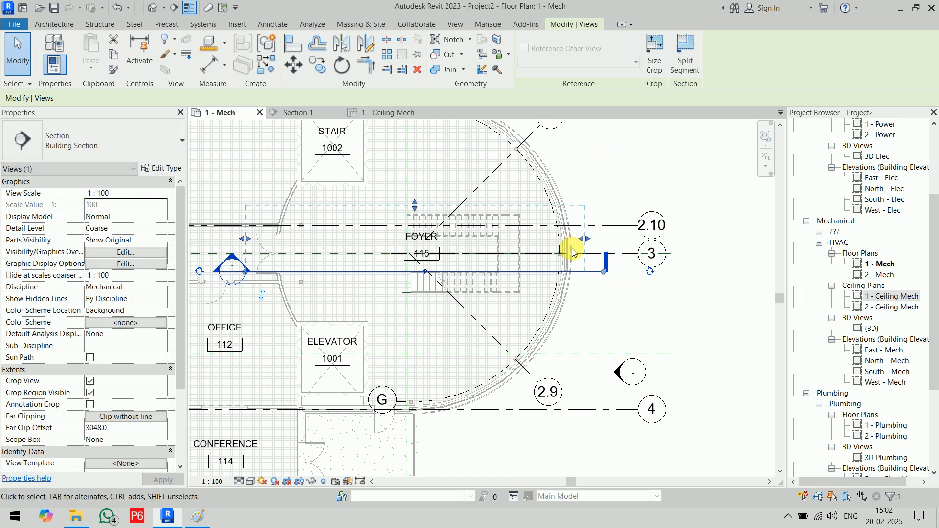
{"action": "left_click", "coordinate": [636, 319]}
{"action": "left_click", "coordinate": [536, 272]}
{"action": "right_click", "coordinate": [536, 273]}
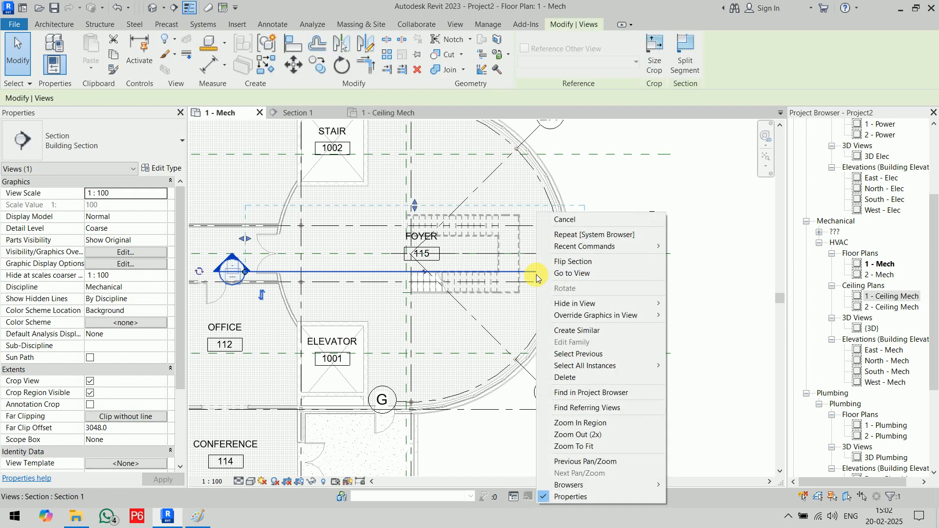
- Open the Section 1 view with Fine detail level and Wireframe visual style
{"action": "left_click", "coordinate": [563, 273]}
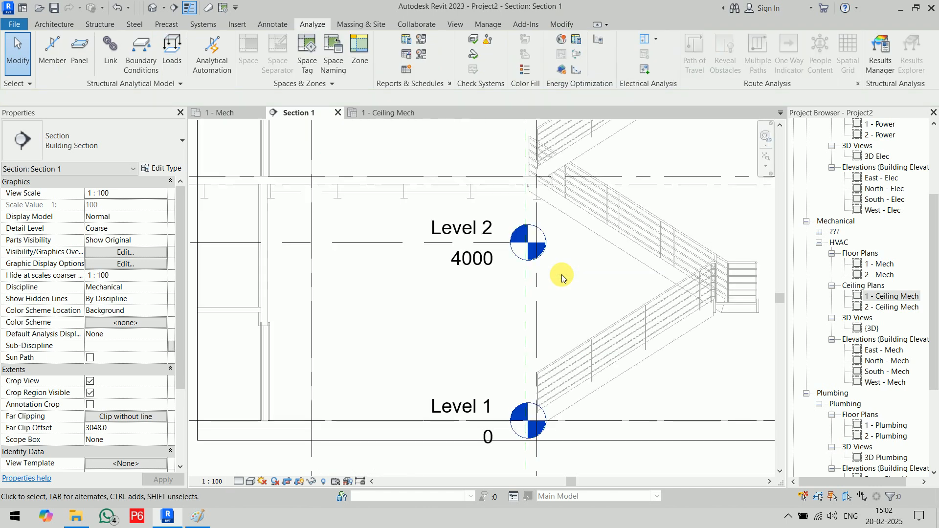
{"action": "scroll", "coordinate": [541, 282], "scroll_direction": "down", "scroll_amount": 5}
{"action": "middle_click_drag", "start_coordinate": [541, 282], "coordinate": [485, 270]}
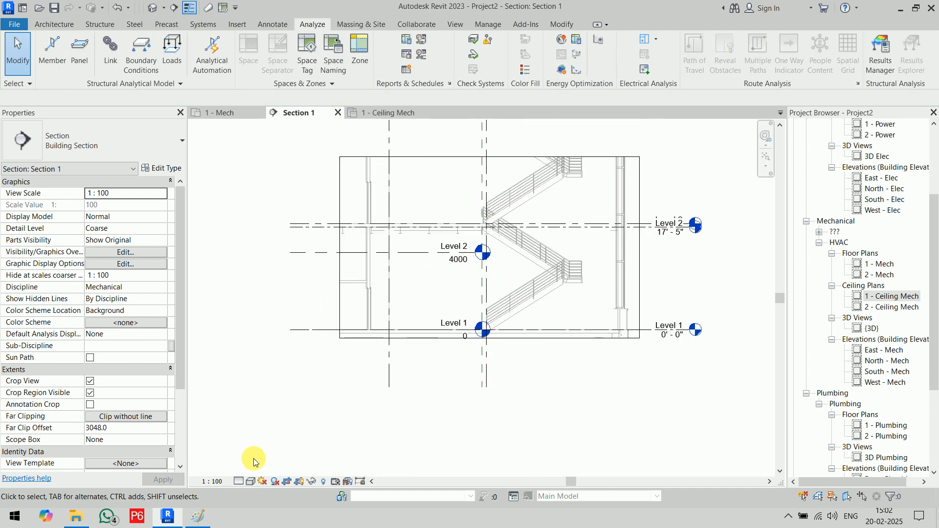
{"action": "left_click", "coordinate": [239, 482]}
{"action": "left_click", "coordinate": [250, 469]}
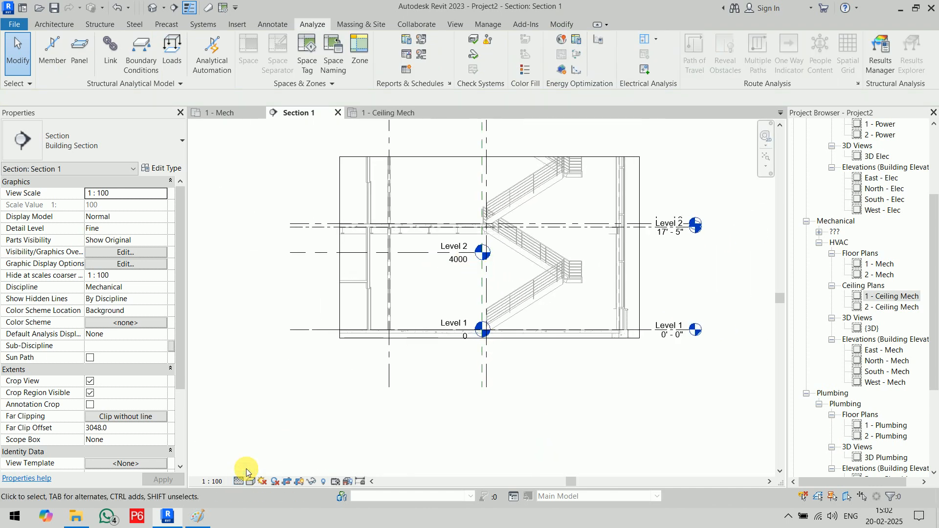
{"action": "left_click", "coordinate": [250, 482]}
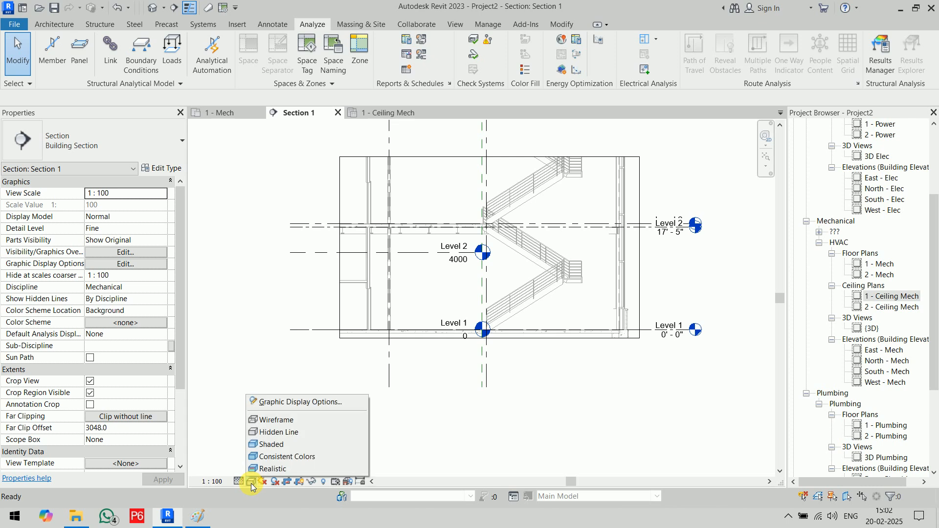
{"action": "left_click", "coordinate": [277, 421]}
- Raise the section's crop region top edge above the Roof and Parapet levels
{"action": "scroll", "coordinate": [462, 392], "scroll_direction": "up", "scroll_amount": 3}
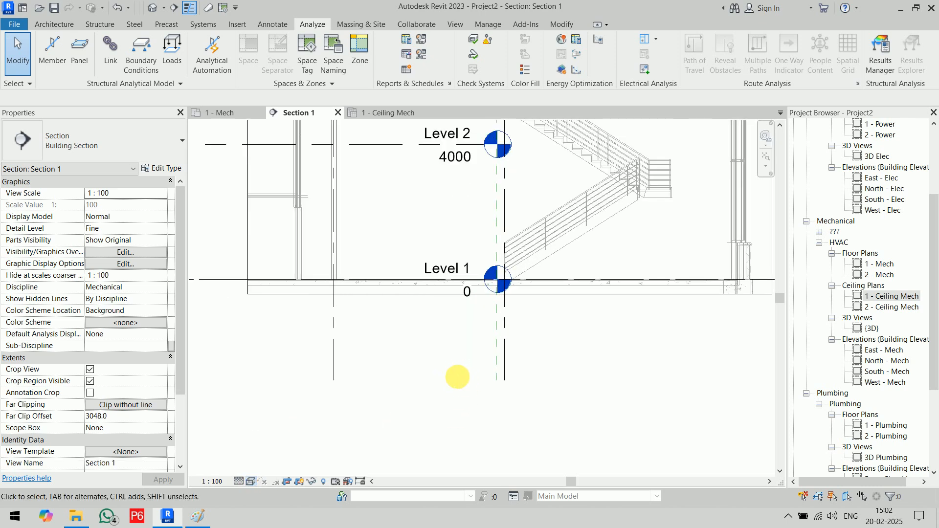
{"action": "middle_click_drag", "start_coordinate": [457, 377], "coordinate": [431, 472]}
{"action": "scroll", "coordinate": [432, 472], "scroll_direction": "up", "scroll_amount": 1}
{"action": "scroll", "coordinate": [399, 314], "scroll_direction": "down", "scroll_amount": 1}
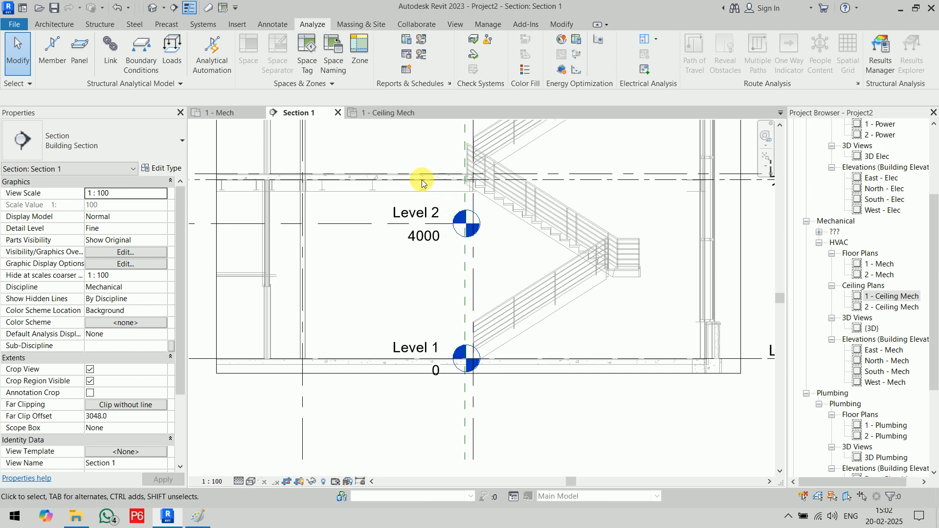
{"action": "scroll", "coordinate": [461, 174], "scroll_direction": "up", "scroll_amount": 3}
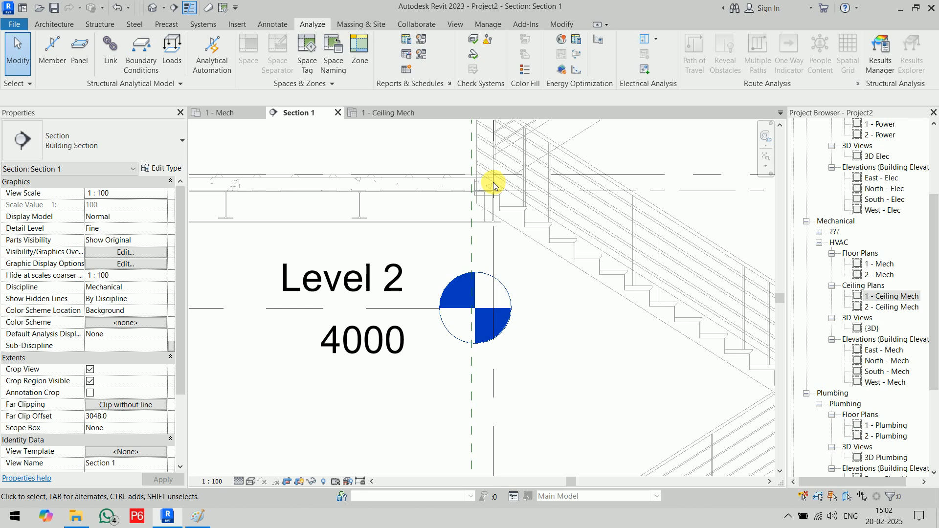
{"action": "scroll", "coordinate": [493, 185], "scroll_direction": "down", "scroll_amount": 1}
{"action": "middle_click_drag", "start_coordinate": [447, 195], "coordinate": [343, 210]}
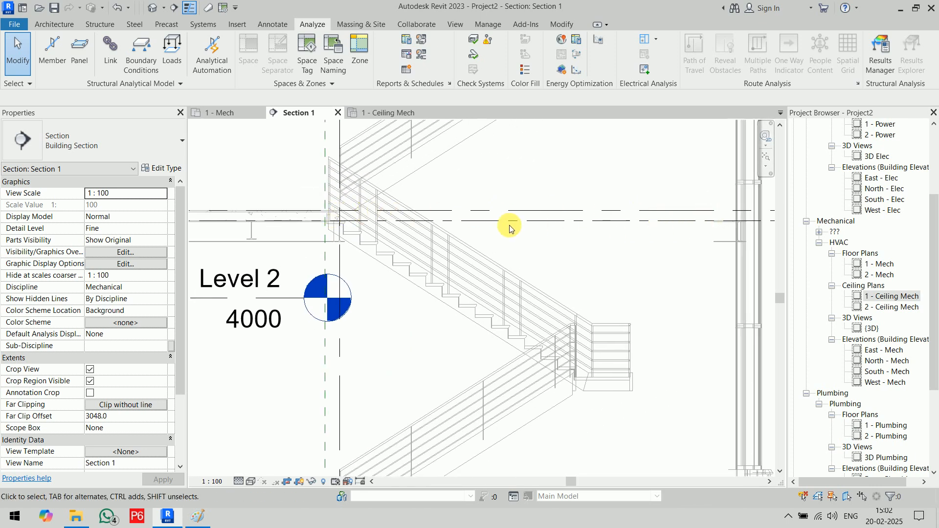
{"action": "scroll", "coordinate": [415, 227], "scroll_direction": "down", "scroll_amount": 3}
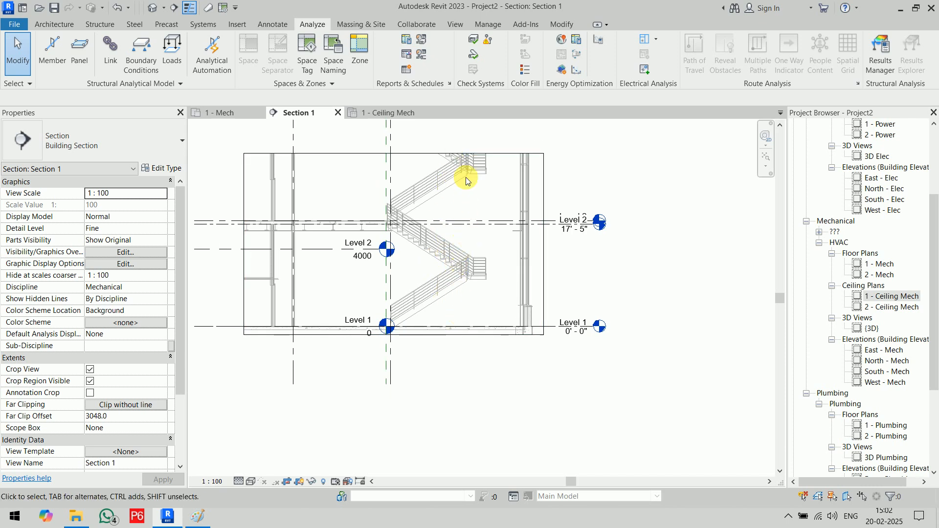
{"action": "scroll", "coordinate": [470, 222], "scroll_direction": "down", "scroll_amount": 5}
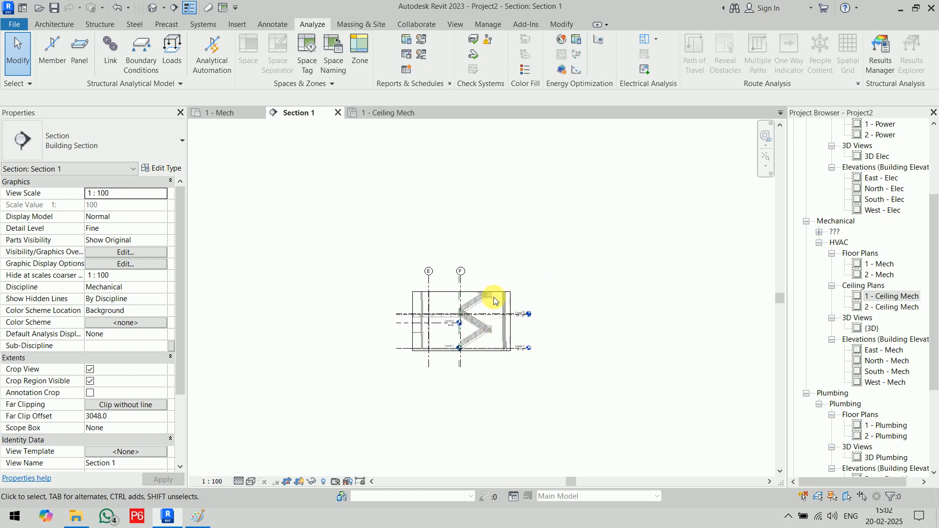
{"action": "left_click", "coordinate": [462, 293]}
{"action": "left_click_drag", "start_coordinate": [463, 292], "coordinate": [464, 138]}
{"action": "scroll", "coordinate": [499, 228], "scroll_direction": "up", "scroll_amount": 2}
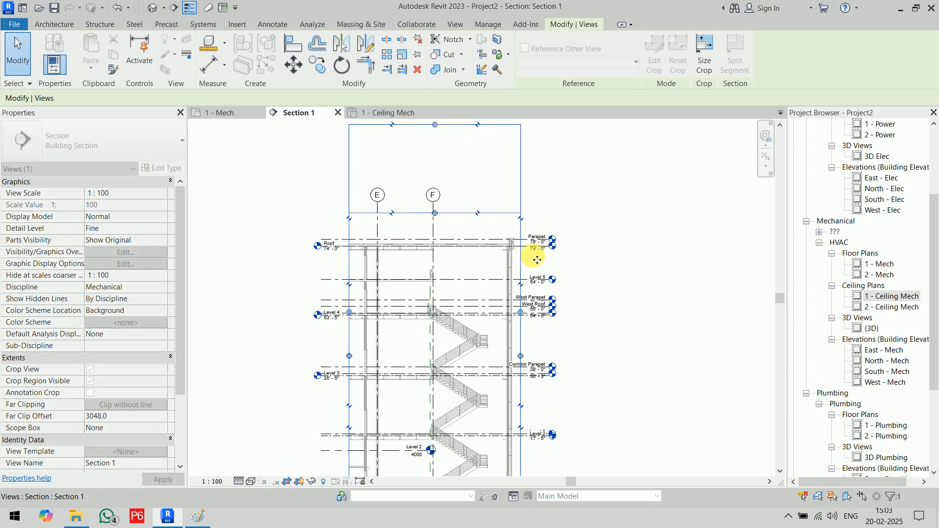
- Select FOYER 115 in Section 1 to confirm its 2438 mm limit offset
{"action": "scroll", "coordinate": [534, 248], "scroll_direction": "up", "scroll_amount": 3}
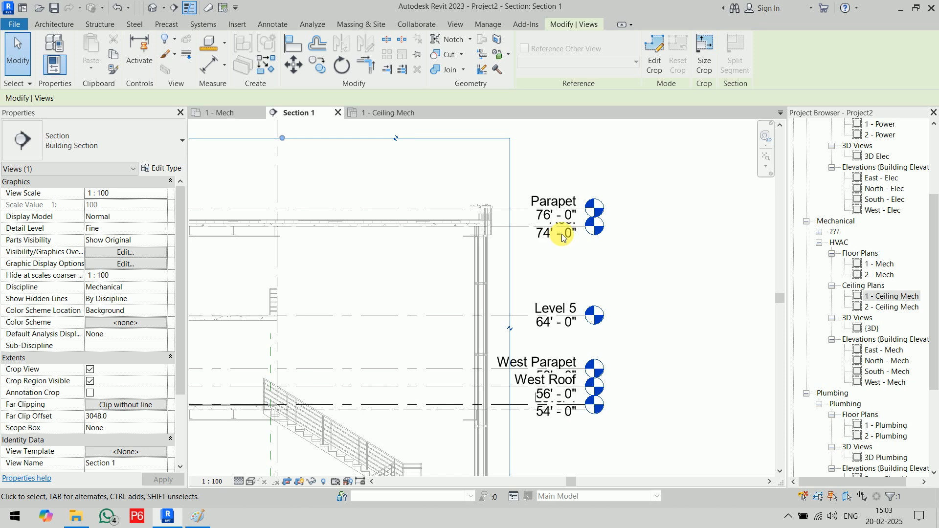
{"action": "scroll", "coordinate": [562, 234], "scroll_direction": "down", "scroll_amount": 5}
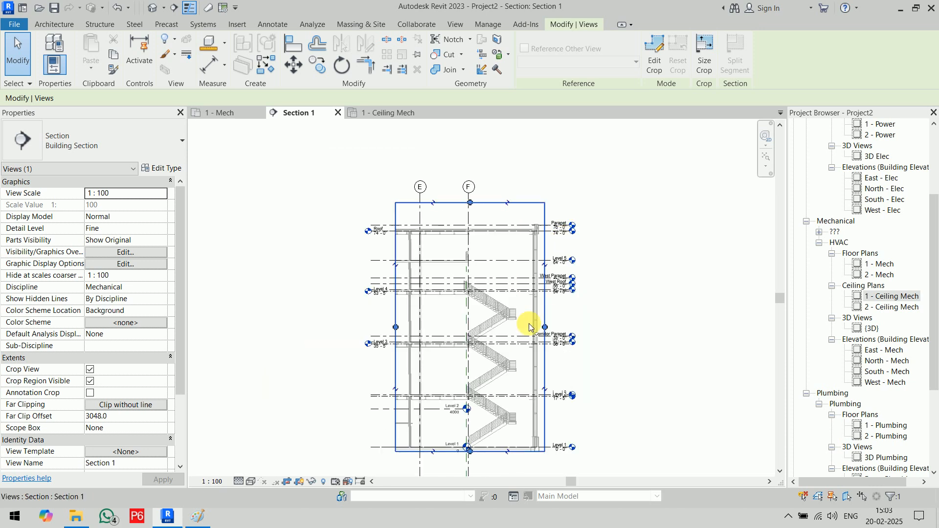
{"action": "middle_click_drag", "start_coordinate": [522, 358], "coordinate": [474, 220]}
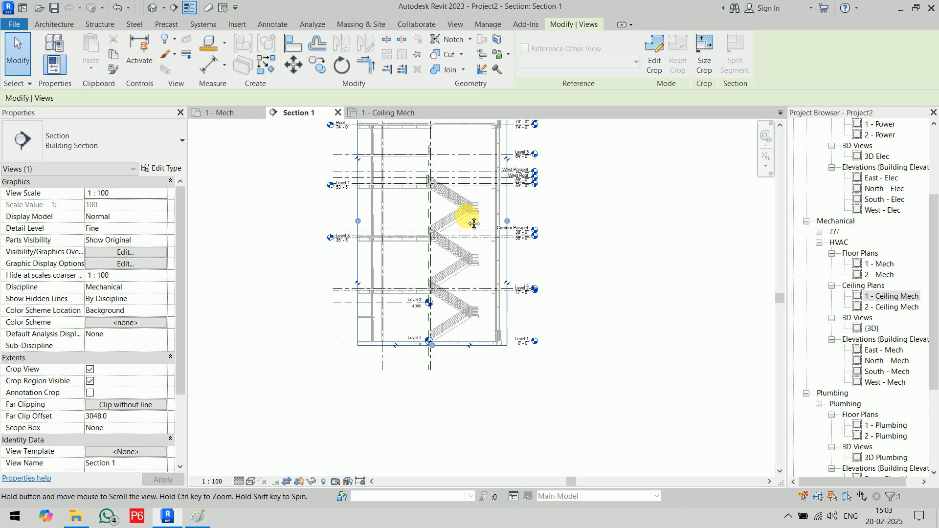
{"action": "left_click", "coordinate": [460, 293]}
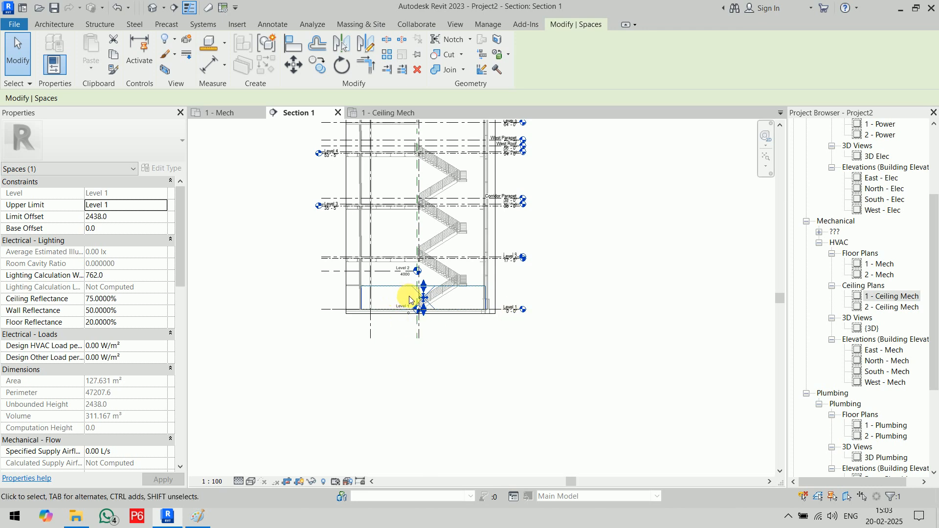
{"action": "scroll", "coordinate": [413, 295], "scroll_direction": "up", "scroll_amount": 5}
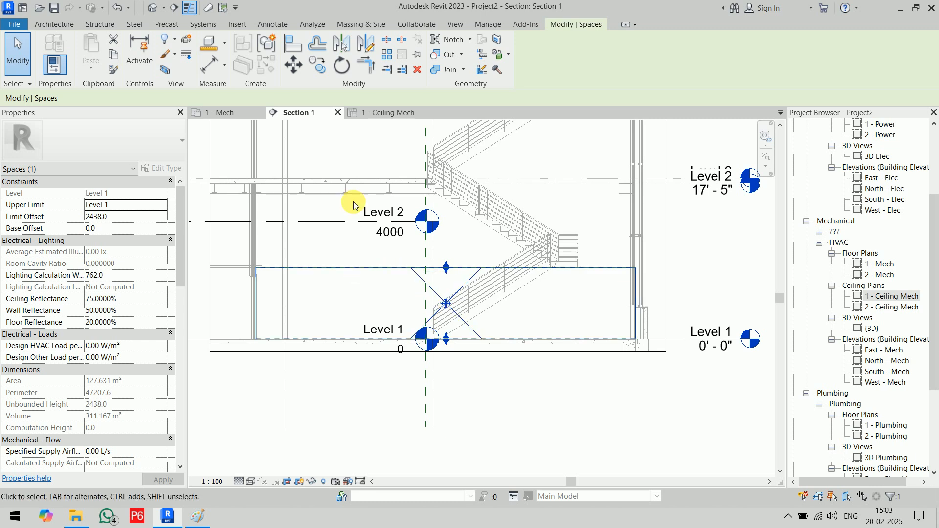
{"action": "scroll", "coordinate": [353, 176], "scroll_direction": "up", "scroll_amount": 4}
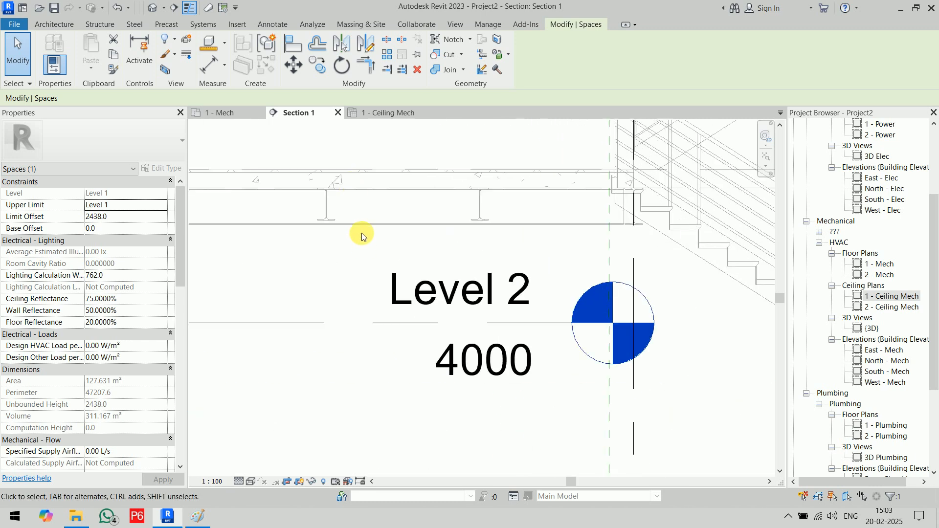
{"action": "scroll", "coordinate": [362, 228], "scroll_direction": "down", "scroll_amount": 4}
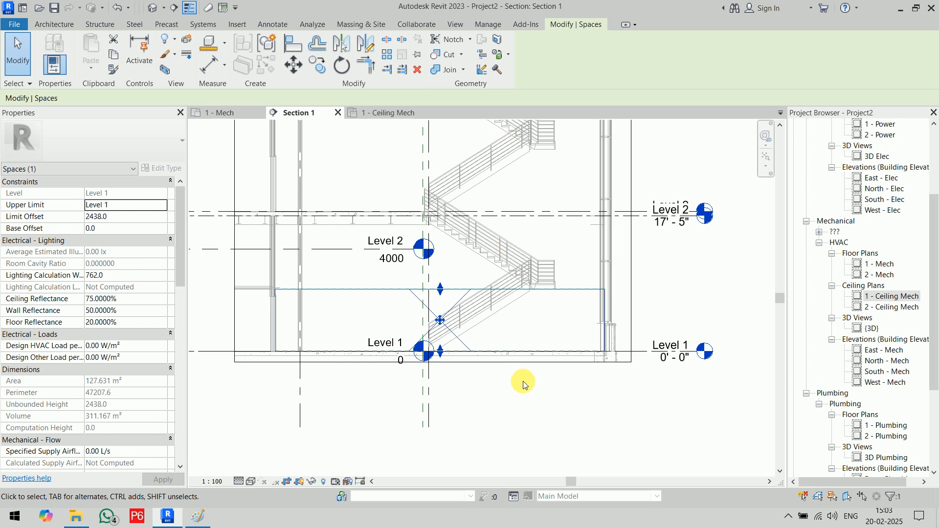
{"action": "left_click", "coordinate": [526, 409]}
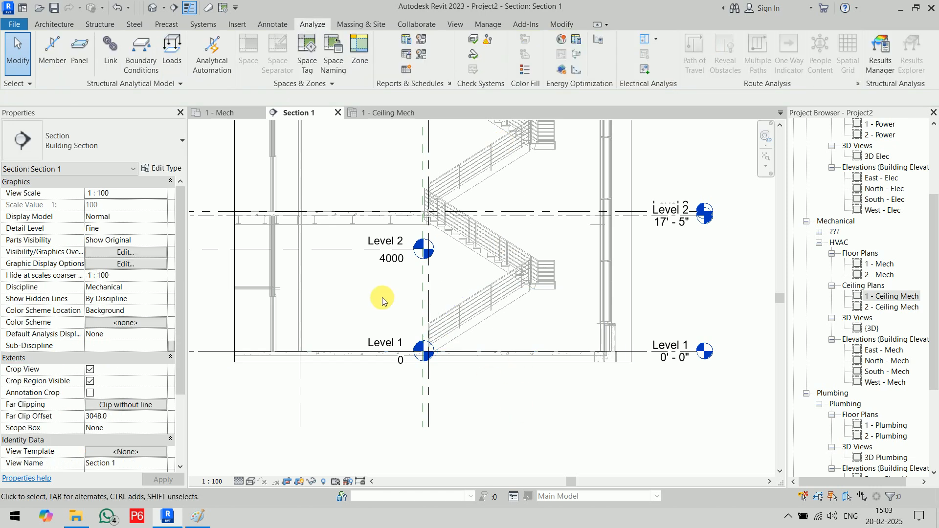
- Place a 4957 mm aligned dimension (DI) from the Level 1 floor to the beam above
{"action": "key", "text": "d"}
{"action": "key", "text": "i"}
{"action": "scroll", "coordinate": [378, 301], "scroll_direction": "up", "scroll_amount": 5}
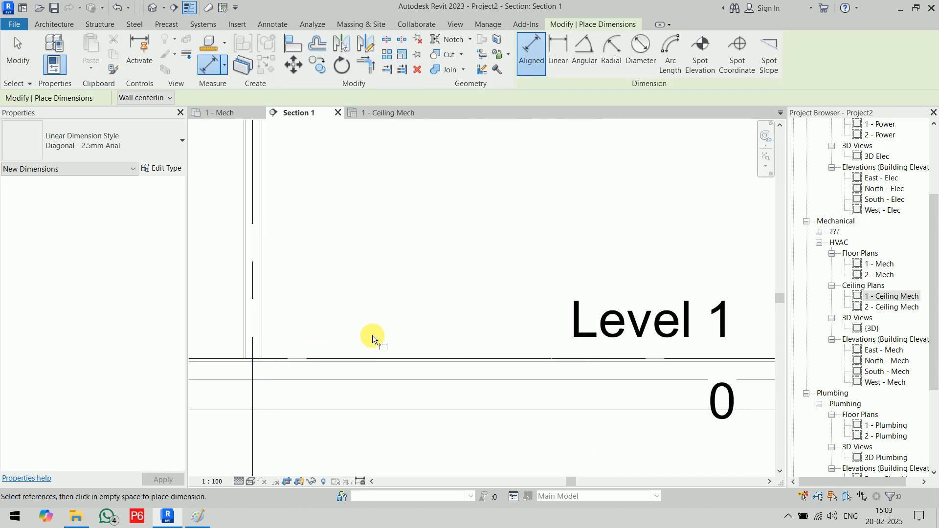
{"action": "scroll", "coordinate": [428, 215], "scroll_direction": "down", "scroll_amount": 3}
{"action": "middle_click_drag", "start_coordinate": [427, 216], "coordinate": [450, 375]}
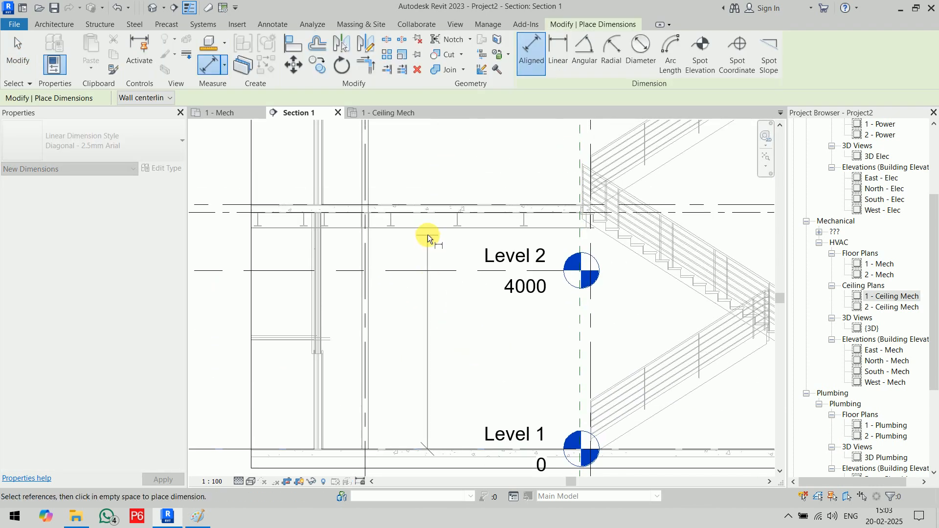
{"action": "scroll", "coordinate": [428, 239], "scroll_direction": "up", "scroll_amount": 5}
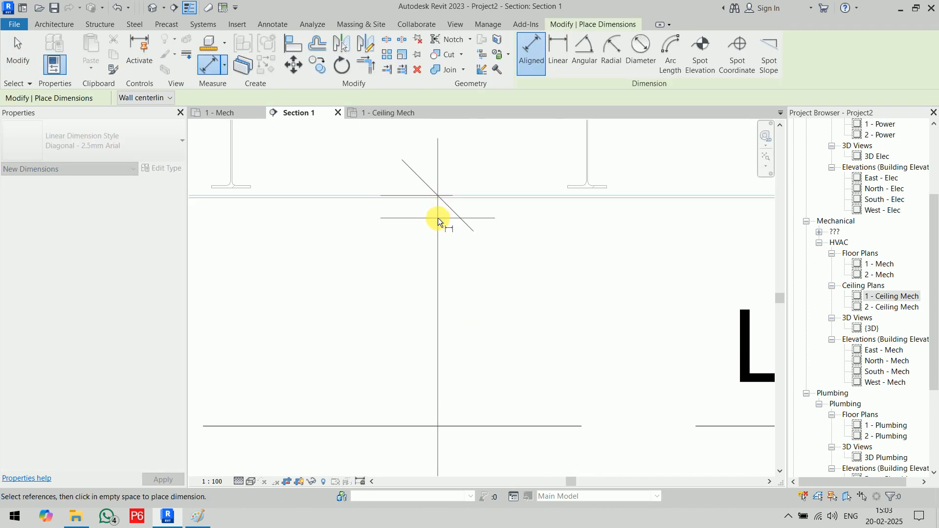
{"action": "scroll", "coordinate": [437, 220], "scroll_direction": "down", "scroll_amount": 3}
{"action": "scroll", "coordinate": [462, 172], "scroll_direction": "down", "scroll_amount": 2}
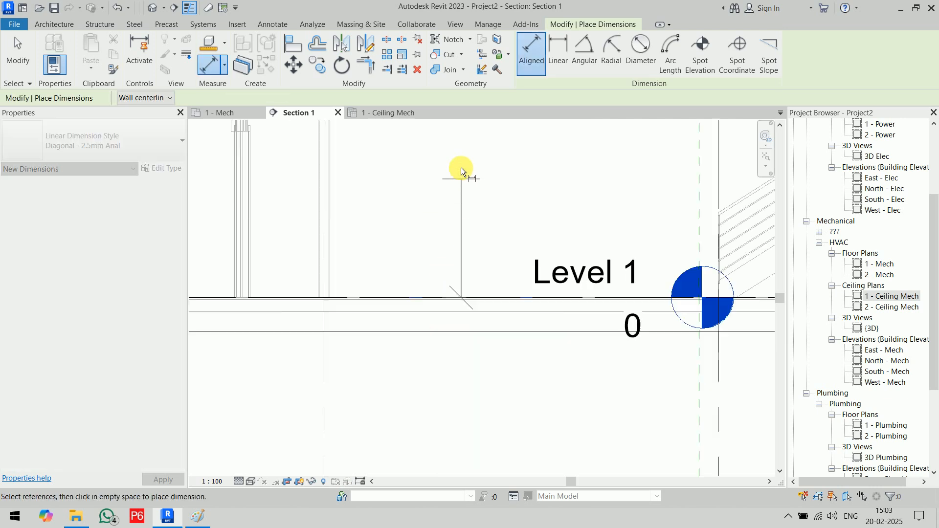
{"action": "middle_click_drag", "start_coordinate": [461, 171], "coordinate": [430, 398]}
{"action": "scroll", "coordinate": [430, 237], "scroll_direction": "up", "scroll_amount": 5}
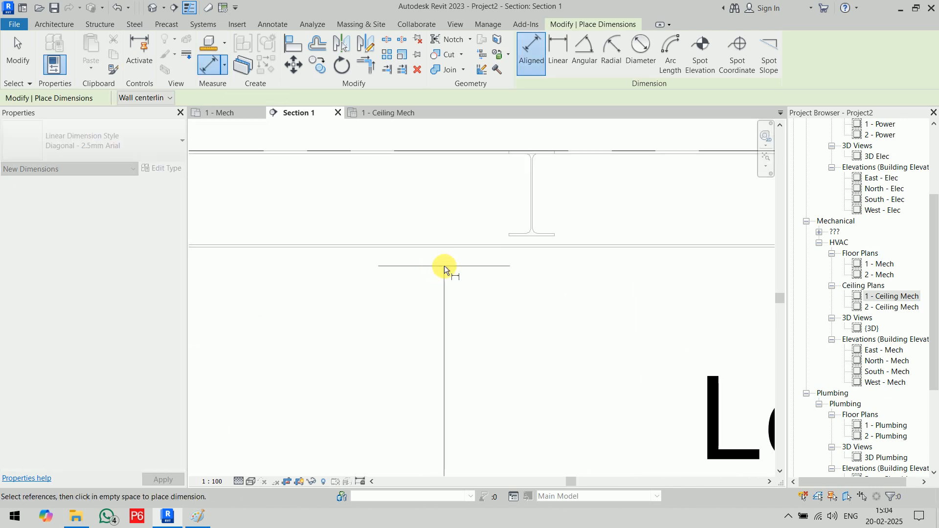
{"action": "scroll", "coordinate": [470, 317], "scroll_direction": "down", "scroll_amount": 5}
{"action": "middle_click_drag", "start_coordinate": [480, 305], "coordinate": [463, 161]}
{"action": "left_click", "coordinate": [465, 259]}
{"action": "key", "text": "Escape"}
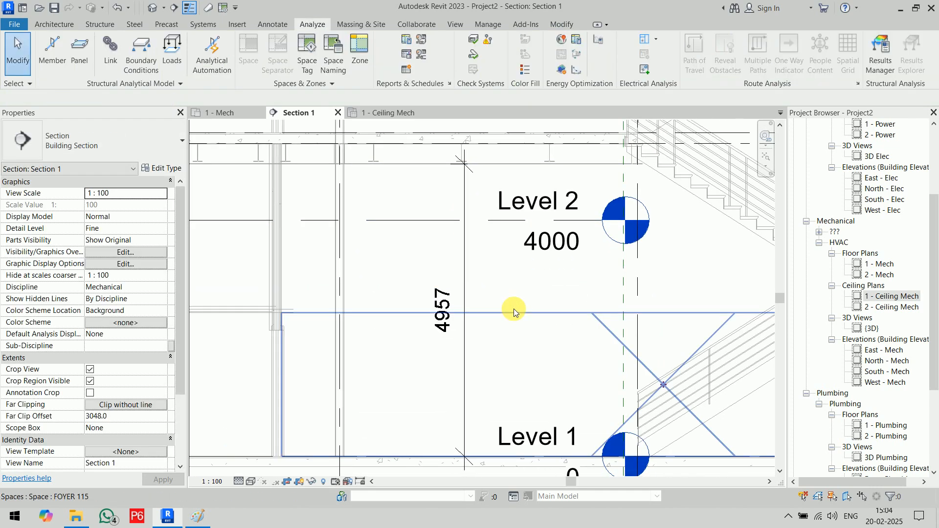
{"action": "scroll", "coordinate": [513, 309], "scroll_direction": "down", "scroll_amount": 2}
- Check the 1 - Ceiling Mech plan, then bring the 1 - Mech plan back to the front
{"action": "left_click", "coordinate": [223, 113]}
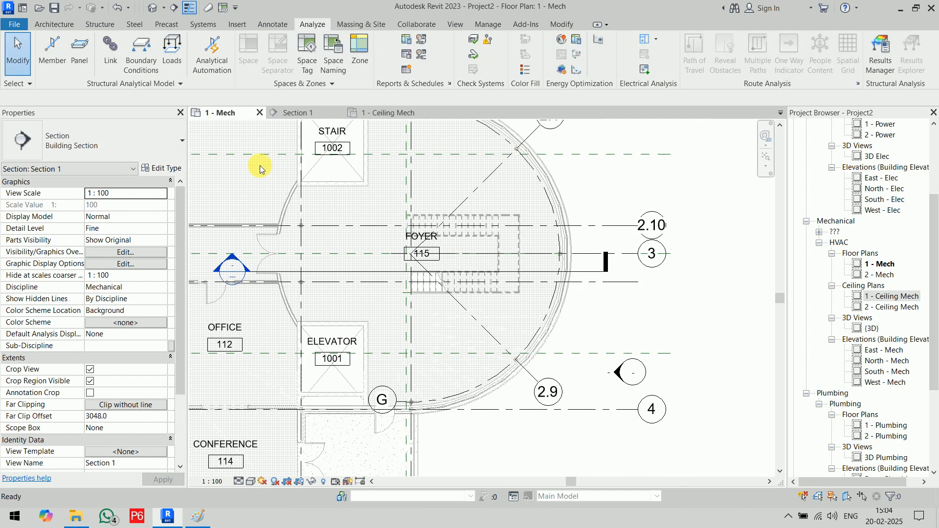
{"action": "left_click", "coordinate": [390, 114]}
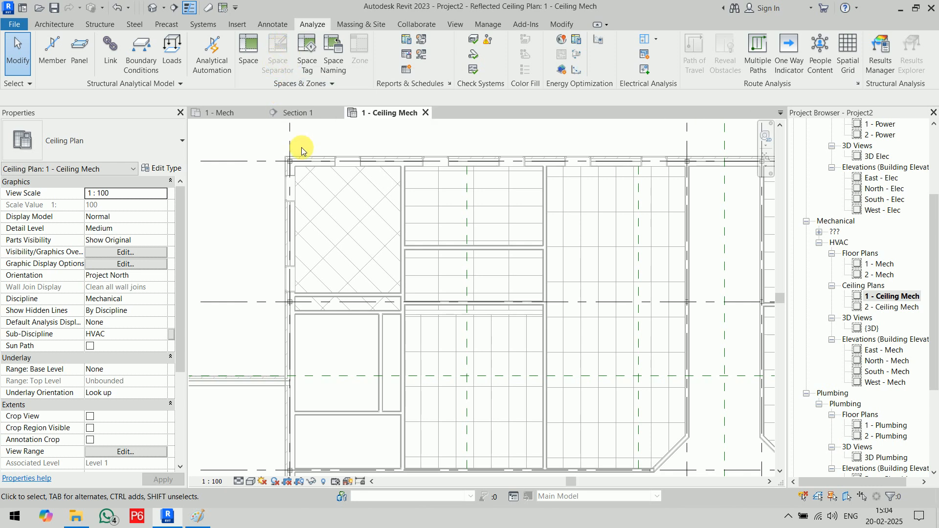
{"action": "left_click", "coordinate": [234, 113]}
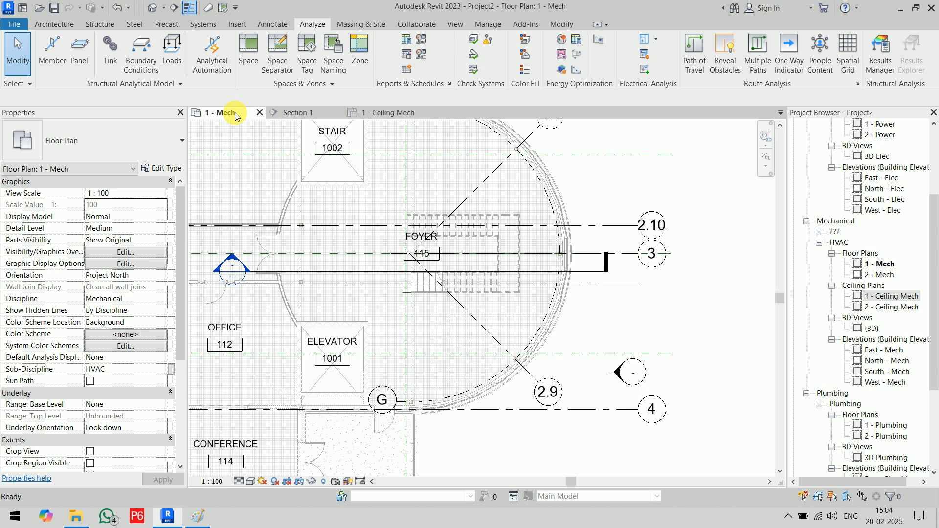
- Draw a vertical space separation line across the circular foyer wall, top to bottom
{"action": "left_click", "coordinate": [283, 74]}
{"action": "middle_click_drag", "start_coordinate": [461, 242], "coordinate": [475, 317]}
{"action": "scroll", "coordinate": [430, 185], "scroll_direction": "up", "scroll_amount": 8}
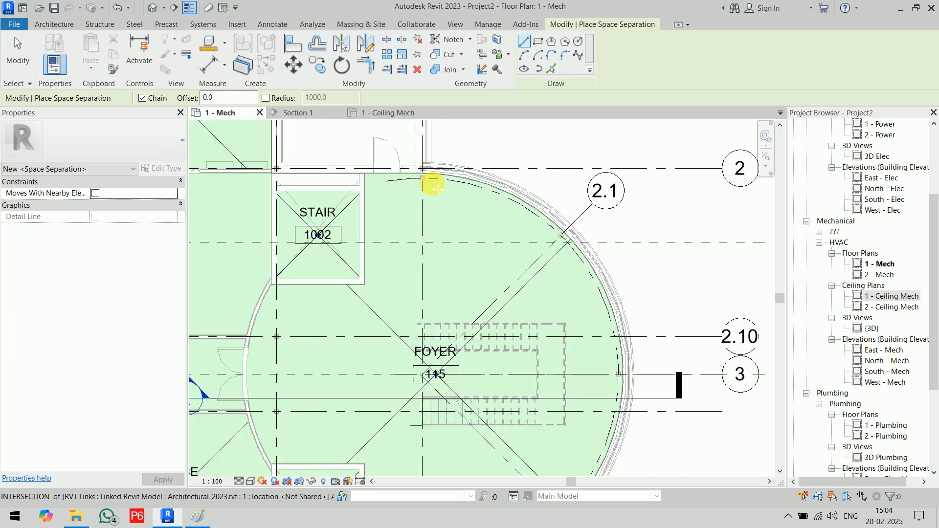
{"action": "left_click", "coordinate": [412, 166]}
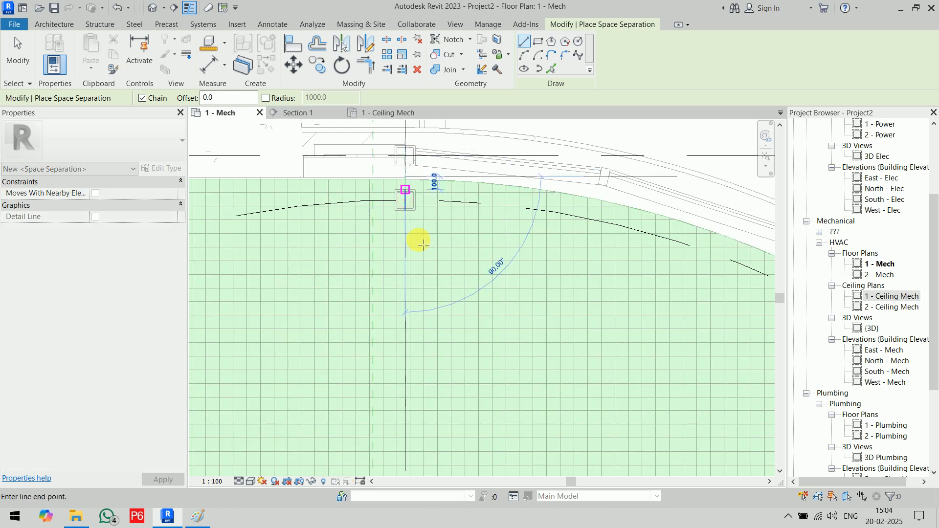
{"action": "scroll", "coordinate": [419, 242], "scroll_direction": "down", "scroll_amount": 4}
{"action": "scroll", "coordinate": [410, 421], "scroll_direction": "down", "scroll_amount": 1}
{"action": "middle_click_drag", "start_coordinate": [420, 464], "coordinate": [464, 135]}
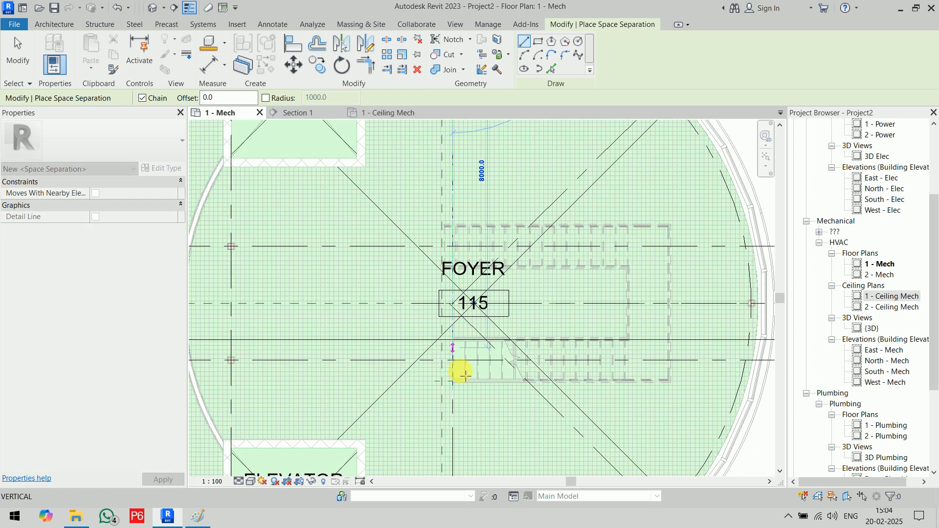
{"action": "middle_click_drag", "start_coordinate": [459, 378], "coordinate": [465, 90]}
{"action": "scroll", "coordinate": [472, 345], "scroll_direction": "up", "scroll_amount": 5}
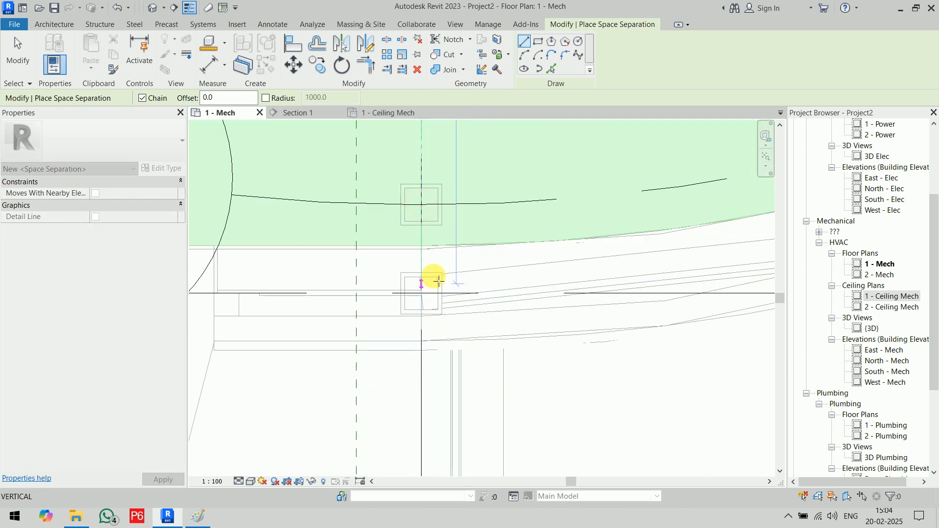
{"action": "scroll", "coordinate": [453, 325], "scroll_direction": "down", "scroll_amount": 6}
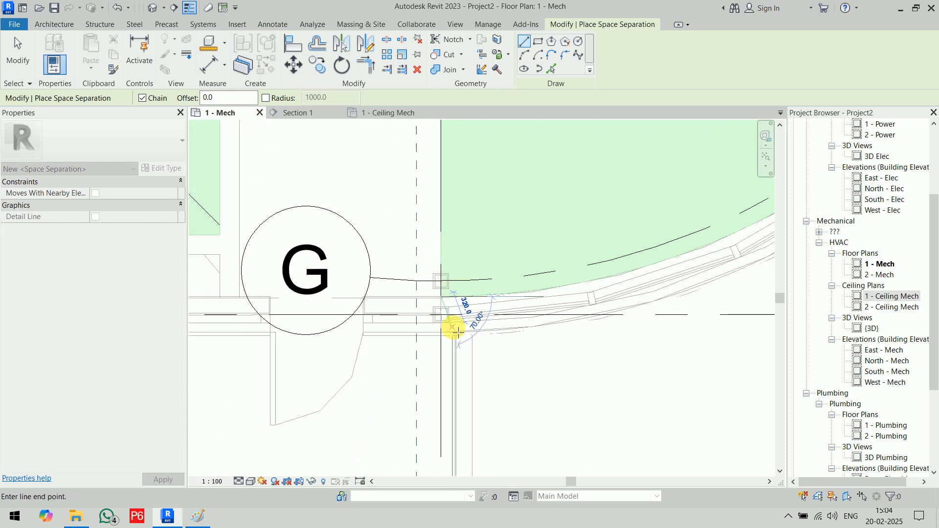
{"action": "middle_click_drag", "start_coordinate": [453, 329], "coordinate": [455, 377]}
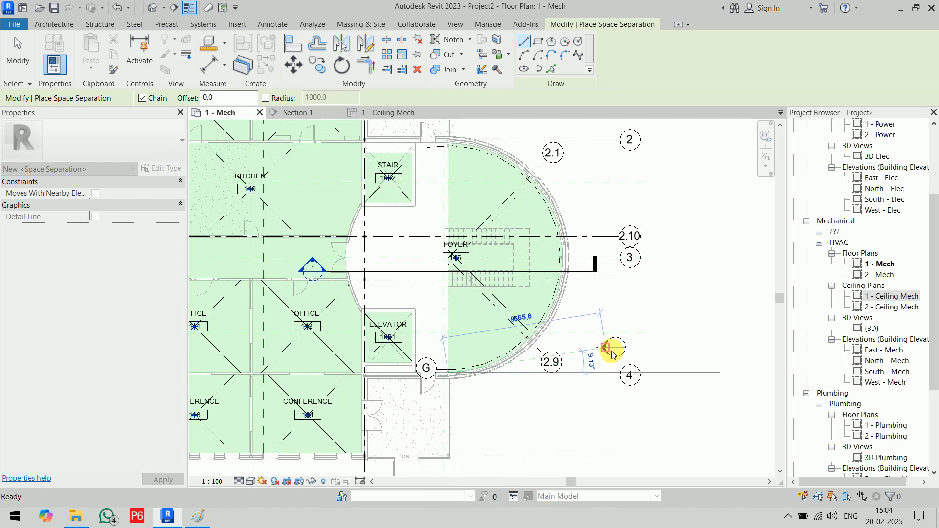
{"action": "key", "text": "Escape"}
{"action": "key", "text": "Escape"}
- Move the FOYER 115 tag into the foyer's right half
{"action": "left_click", "coordinate": [502, 208]}
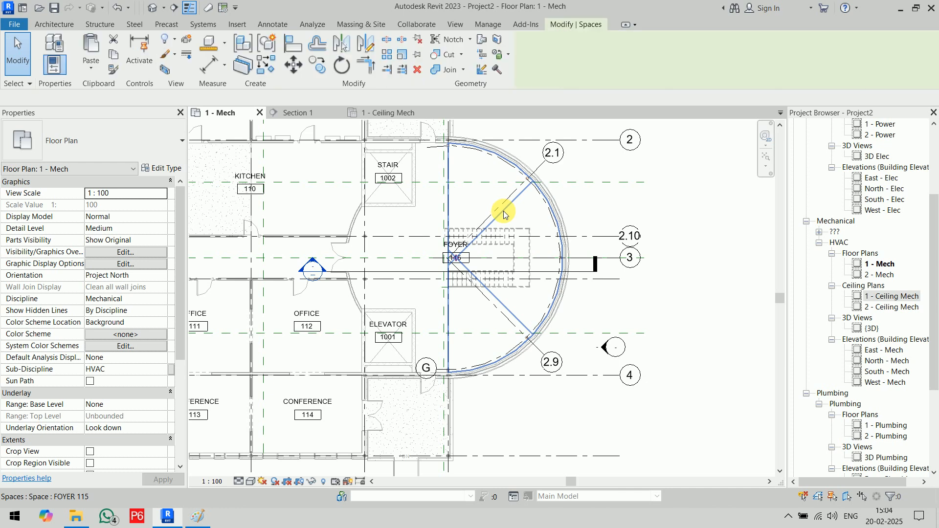
{"action": "left_click", "coordinate": [458, 259]}
{"action": "left_click_drag", "start_coordinate": [457, 263], "coordinate": [498, 261]}
{"action": "left_click", "coordinate": [694, 332]}
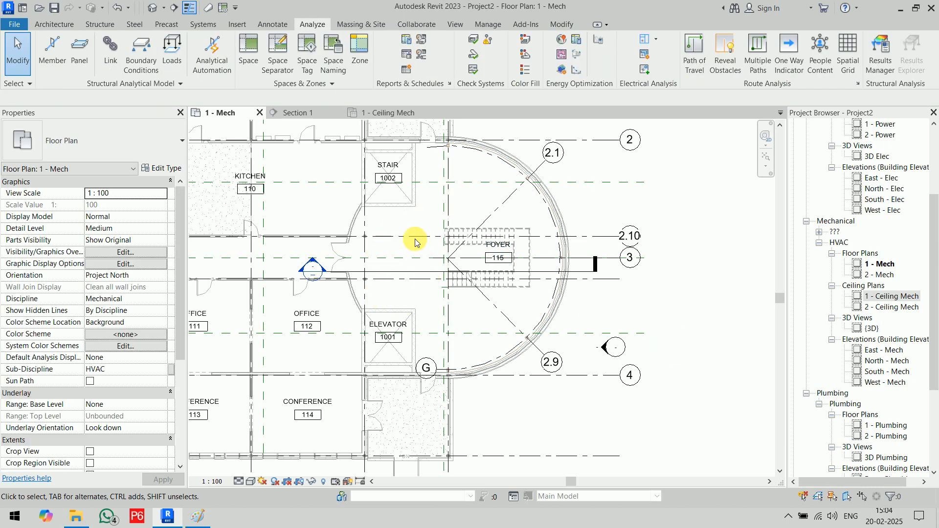
{"action": "scroll", "coordinate": [391, 251], "scroll_direction": "up", "scroll_amount": 1}
- Place new space 116 in the circular foyer's empty left half and select its tag
{"action": "key", "text": "m"}
{"action": "key", "text": "s"}
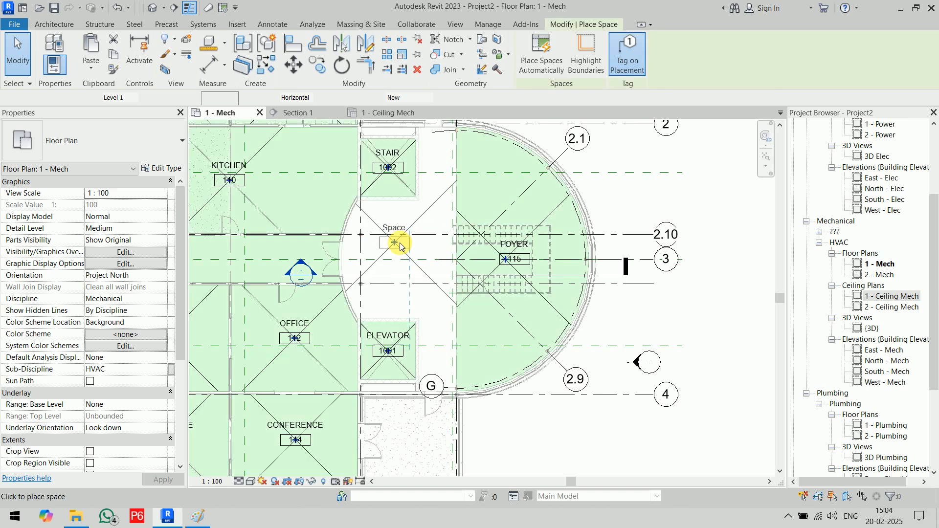
{"action": "left_click", "coordinate": [400, 254]}
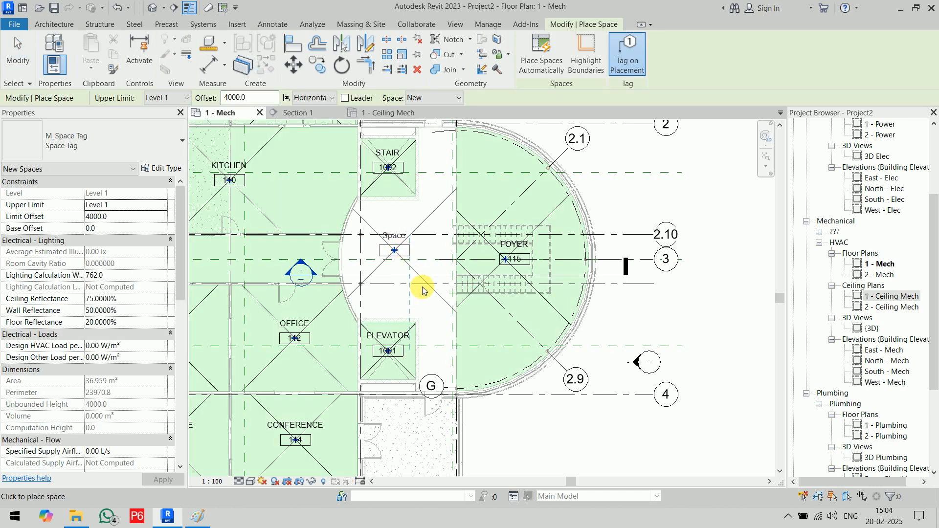
{"action": "key", "text": "Escape"}
{"action": "key", "text": "Escape"}
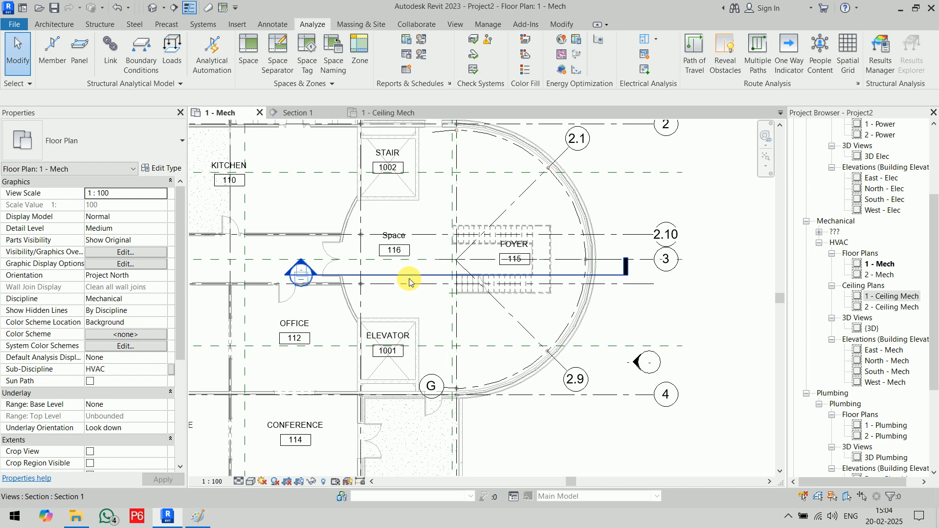
{"action": "scroll", "coordinate": [409, 274], "scroll_direction": "down", "scroll_amount": 3}
{"action": "scroll", "coordinate": [469, 243], "scroll_direction": "up", "scroll_amount": 5}
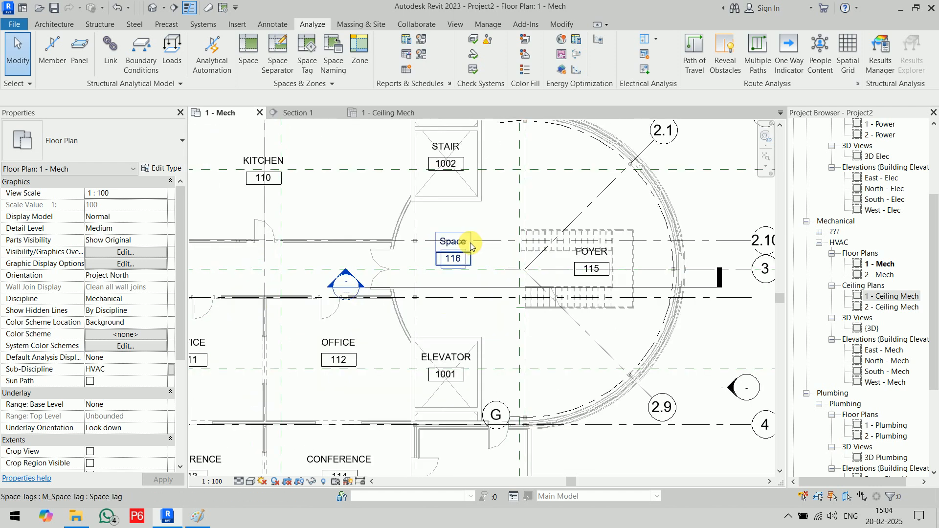
{"action": "left_click", "coordinate": [449, 241]}
- Rename space 116's tag label to 'Ext. Corridor'
{"action": "left_click", "coordinate": [450, 244]}
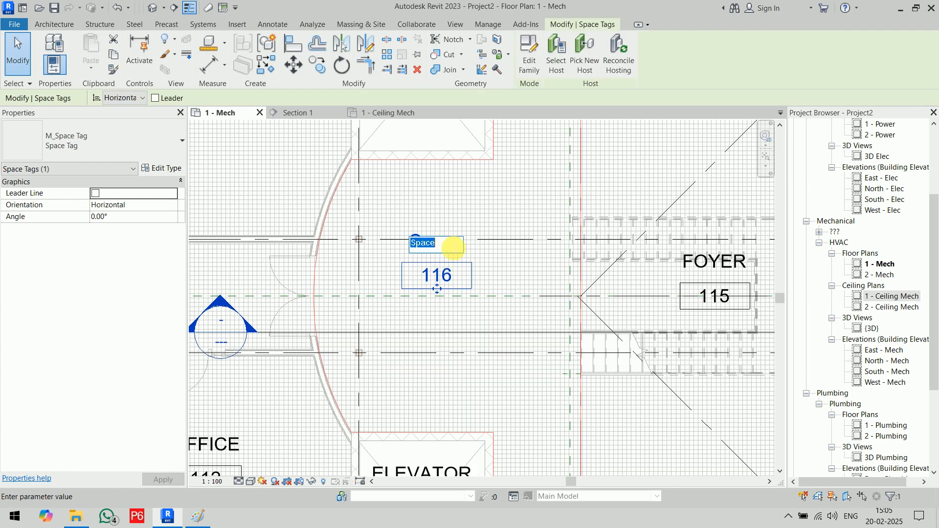
{"action": "type", "text": "Ext. Corridor"}
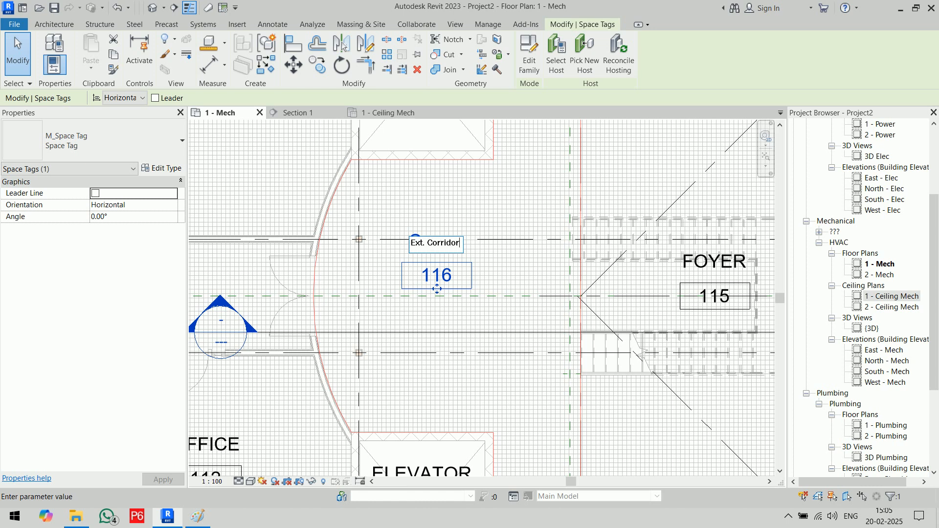
{"action": "key", "text": "Return"}
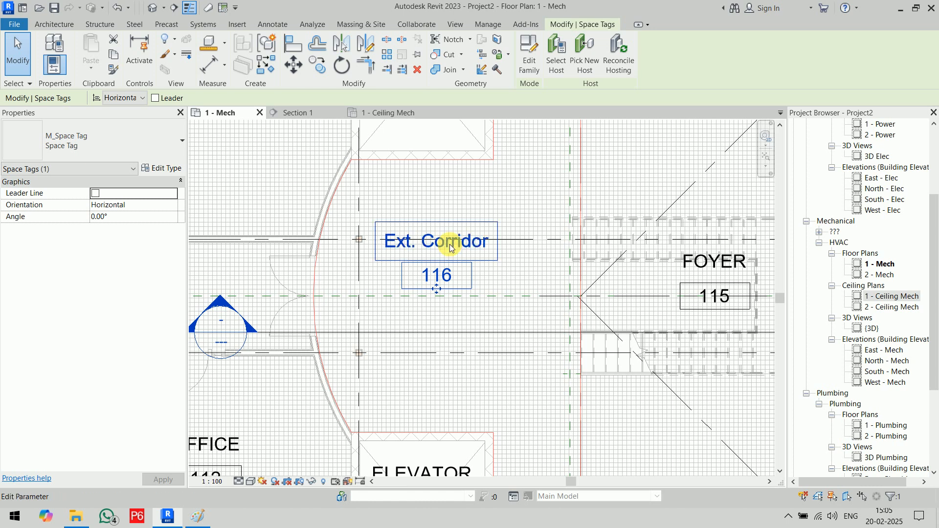
- Glance at the Section 1 view, then return to the 1 - Mech plan
{"action": "scroll", "coordinate": [450, 248], "scroll_direction": "down", "scroll_amount": 5}
{"action": "left_click", "coordinate": [323, 112]}
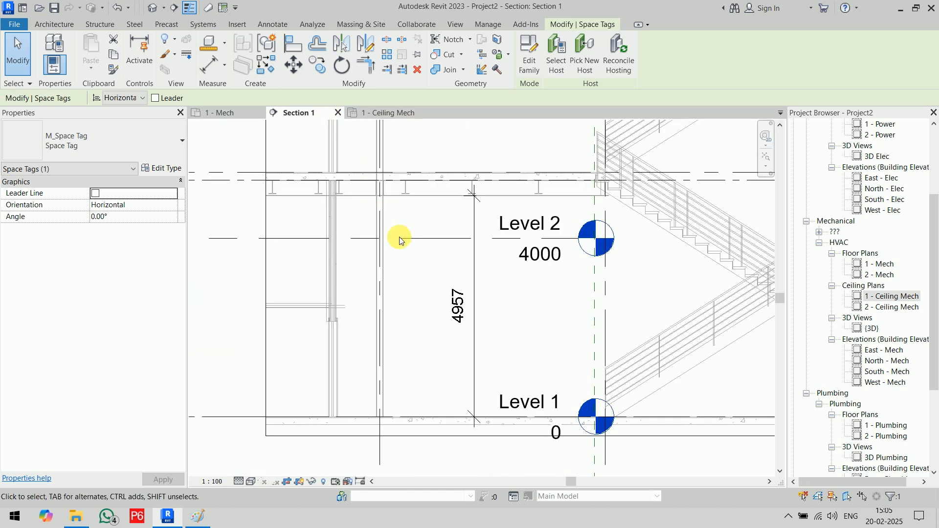
{"action": "left_click", "coordinate": [244, 113]}
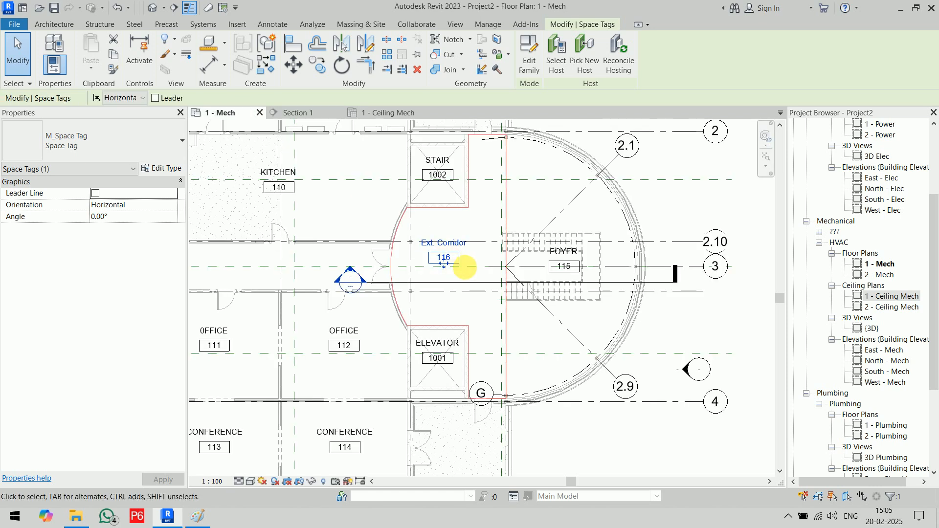
{"action": "left_click", "coordinate": [464, 266]}
- Set the Ext. Corridor space's Limit Offset to 4957
{"action": "left_click", "coordinate": [425, 210]}
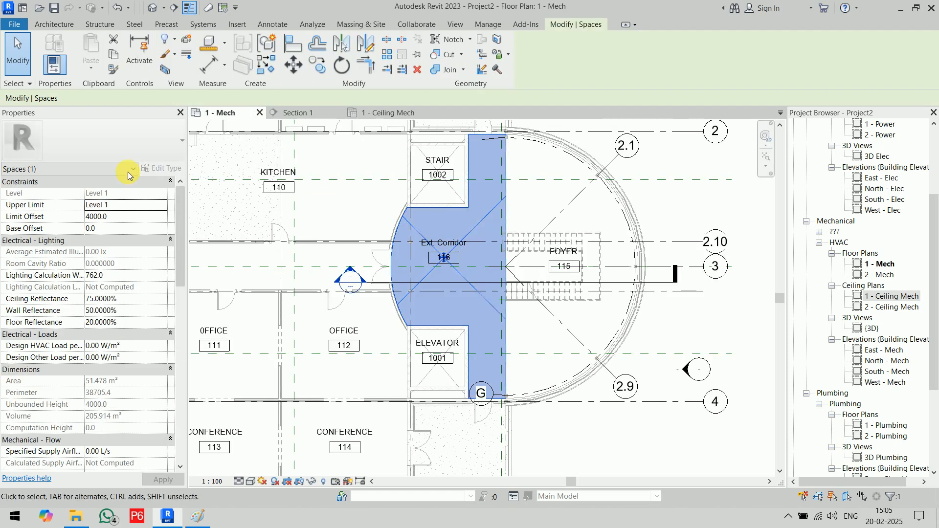
{"action": "left_click", "coordinate": [126, 216]}
{"action": "type", "text": "4957"}
{"action": "key", "text": "Return"}
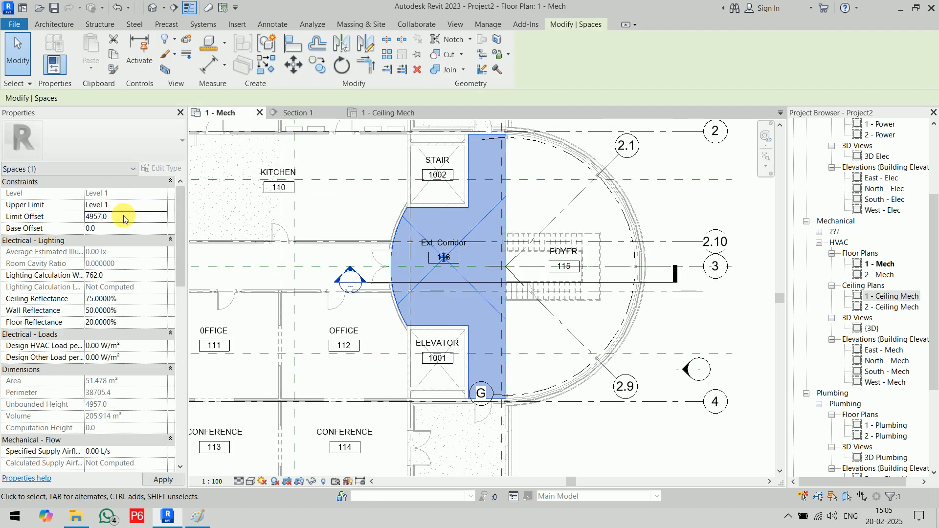
{"action": "left_click", "coordinate": [601, 388]}
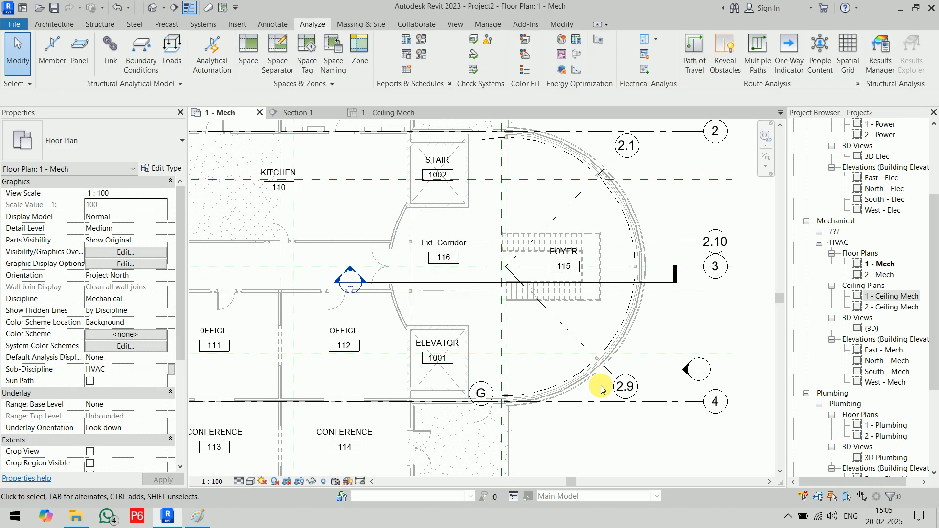
- Set the FOYER space's Limit Offset to 74' (22555.2 mm)
{"action": "left_click", "coordinate": [600, 221]}
{"action": "left_click", "coordinate": [123, 217]}
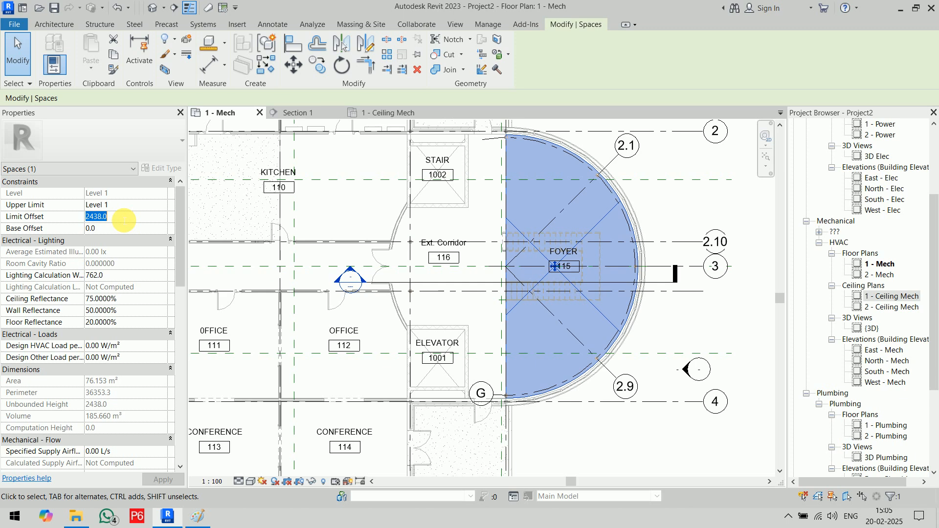
{"action": "type", "text": "74"}
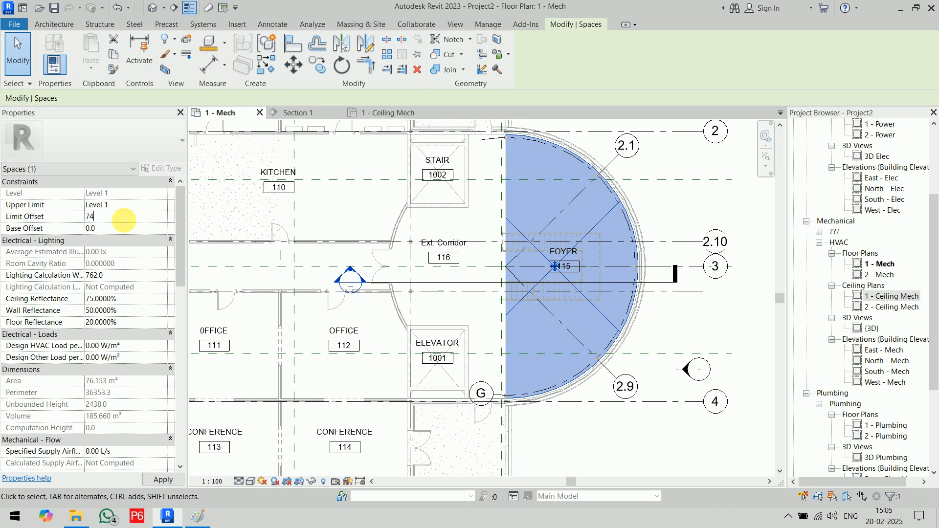
{"action": "type", "text": "'"}
{"action": "key", "text": "Return"}
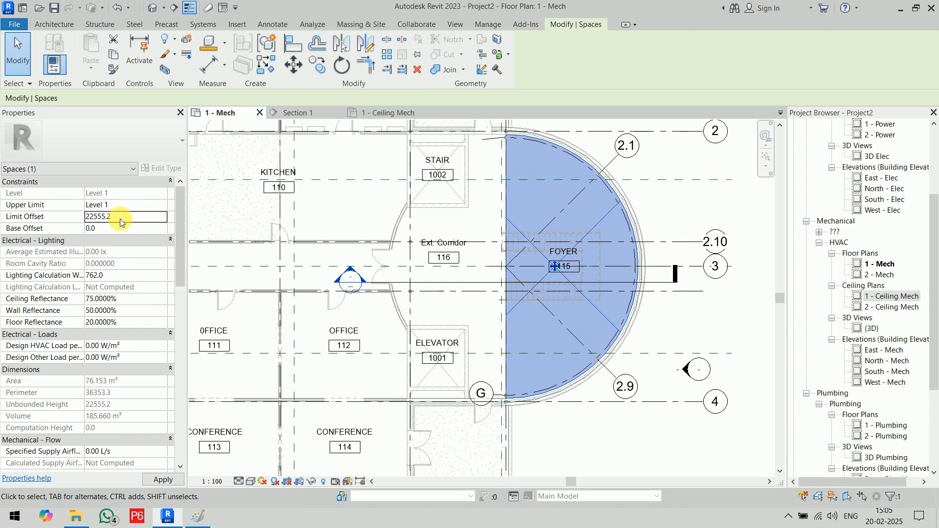
{"action": "left_click", "coordinate": [643, 434]}
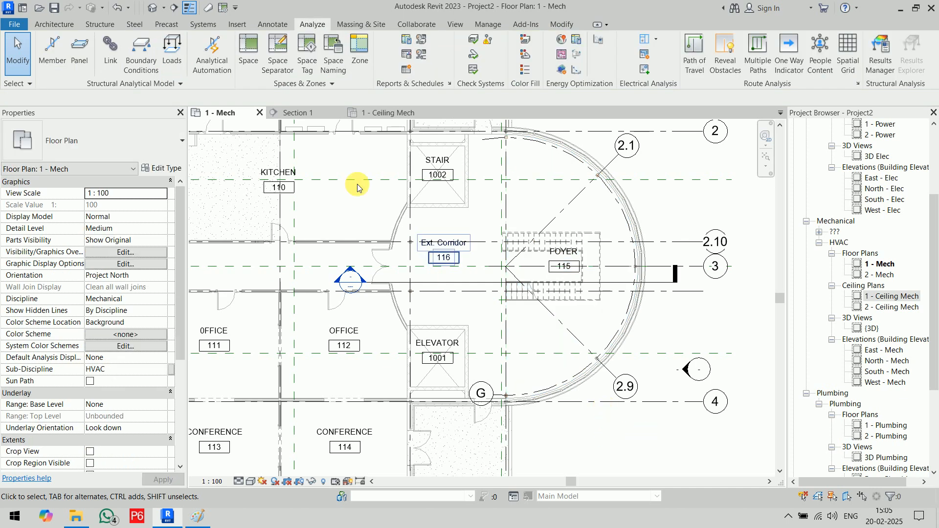
{"action": "left_click", "coordinate": [300, 113]}
{"action": "scroll", "coordinate": [395, 295], "scroll_direction": "down", "scroll_amount": 5}
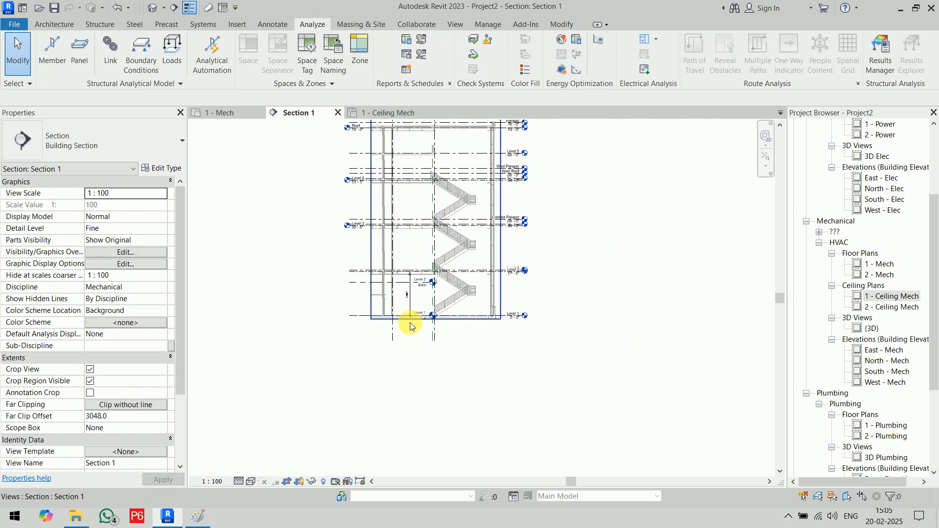
{"action": "left_click", "coordinate": [409, 295]}
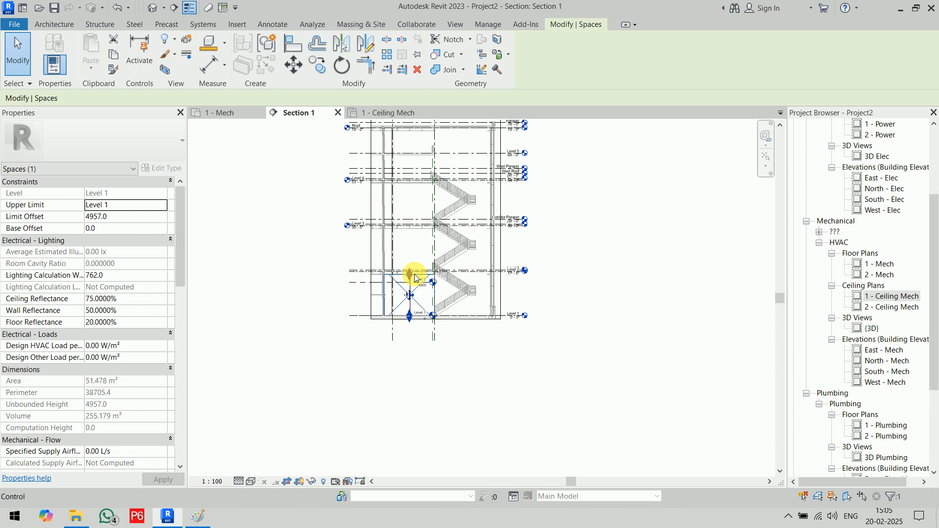
{"action": "left_click", "coordinate": [447, 237]}
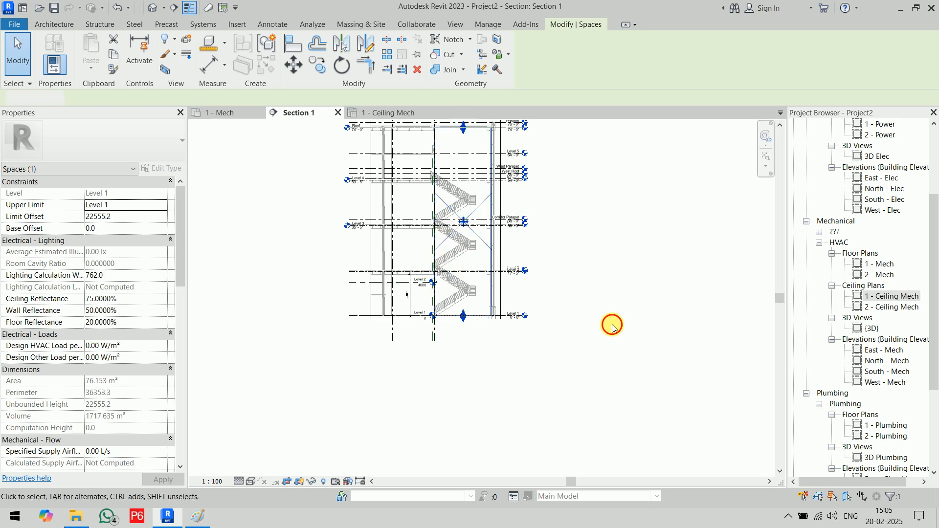
{"action": "left_click", "coordinate": [610, 321]}
{"action": "left_click", "coordinate": [256, 117]}
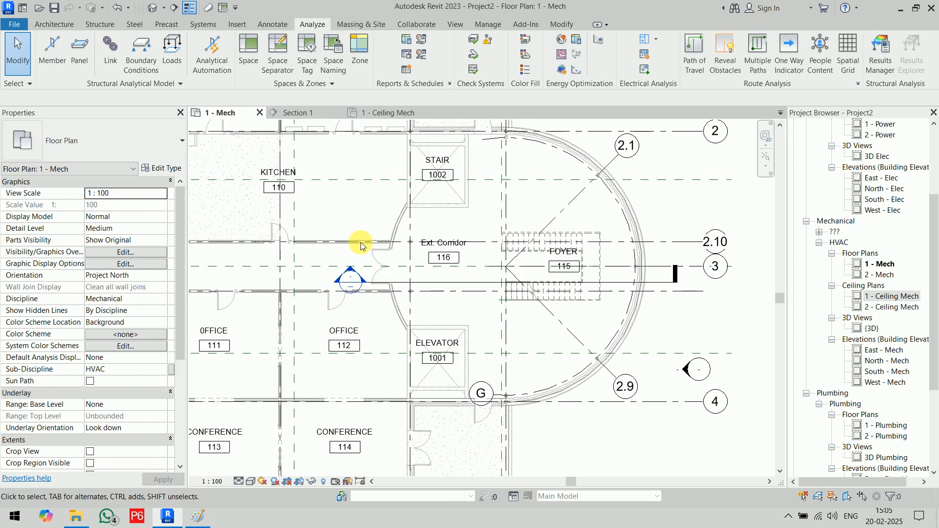
- Close the 1 - Ceiling Mech view
{"action": "scroll", "coordinate": [535, 366], "scroll_direction": "down", "scroll_amount": 5}
{"action": "middle_click_drag", "start_coordinate": [534, 367], "coordinate": [549, 248]}
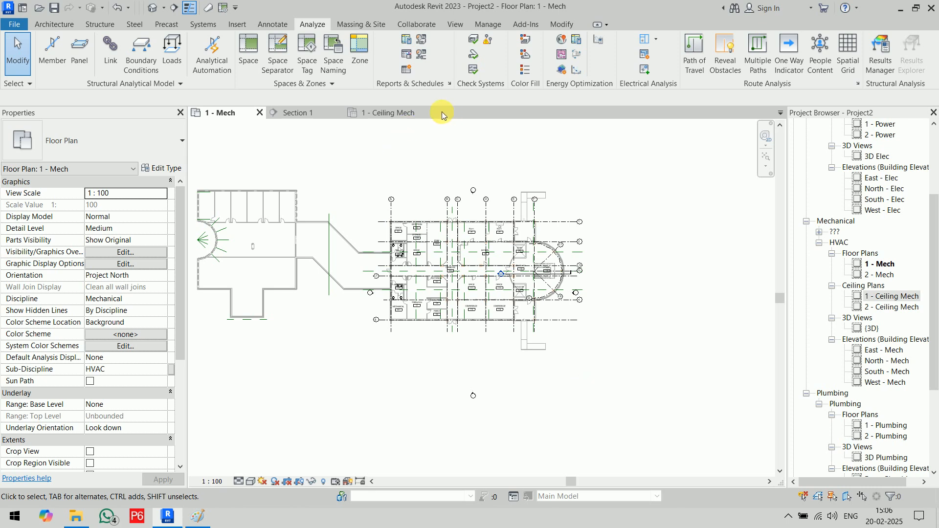
{"action": "left_click", "coordinate": [423, 113]}
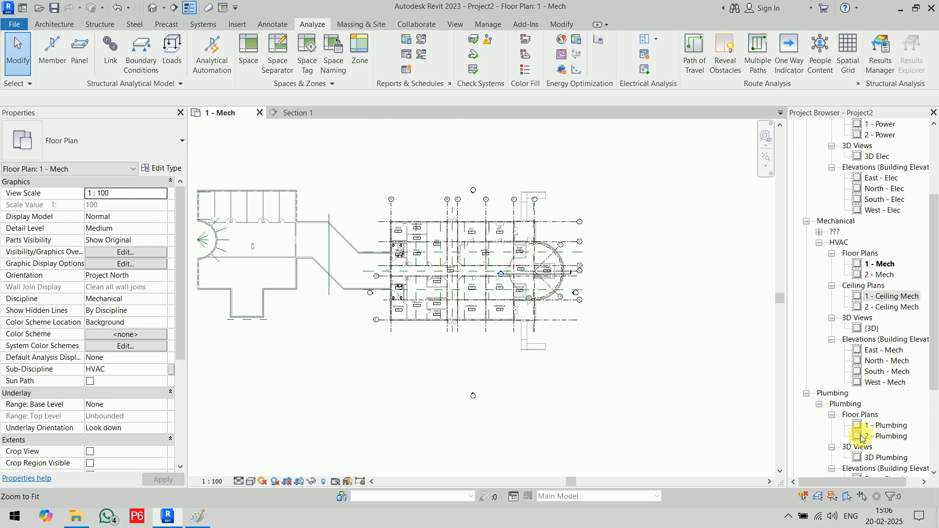
- Browse the 1 - Lighting and 2 - Lighting plans in the Project Browser
{"action": "scroll", "coordinate": [873, 309], "scroll_direction": "up", "scroll_amount": 4}
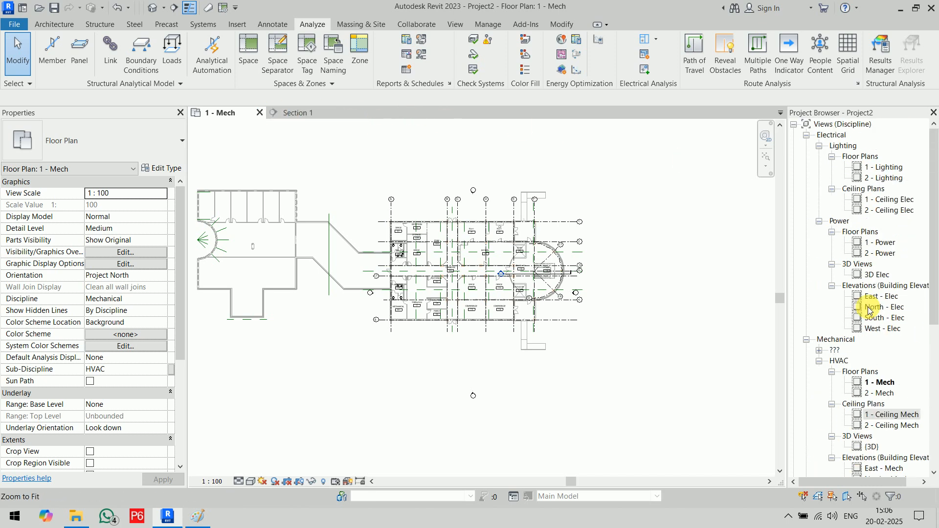
{"action": "left_click", "coordinate": [888, 168]}
{"action": "left_click", "coordinate": [889, 179]}
{"action": "left_click", "coordinate": [639, 275]}
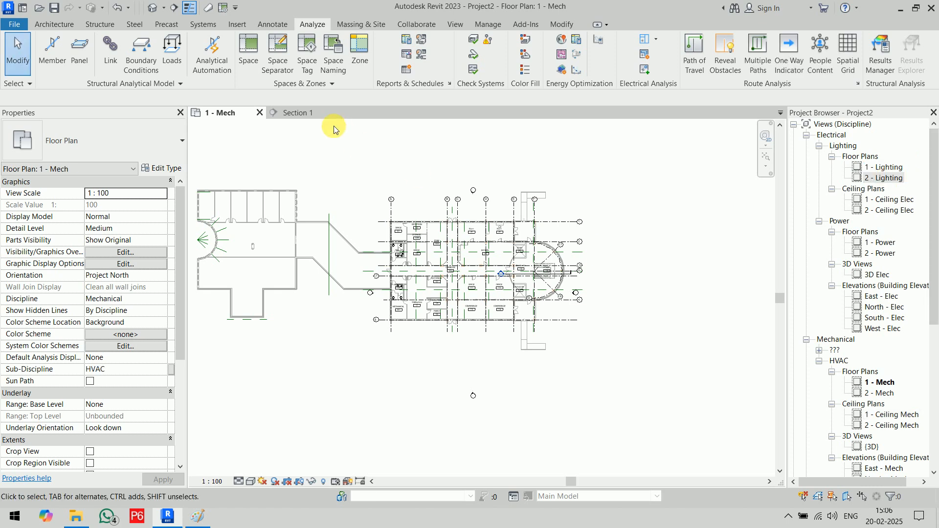
- Close the Section 1 view, leaving only the 1 - Mech floor plan open
{"action": "left_click", "coordinate": [299, 113]}
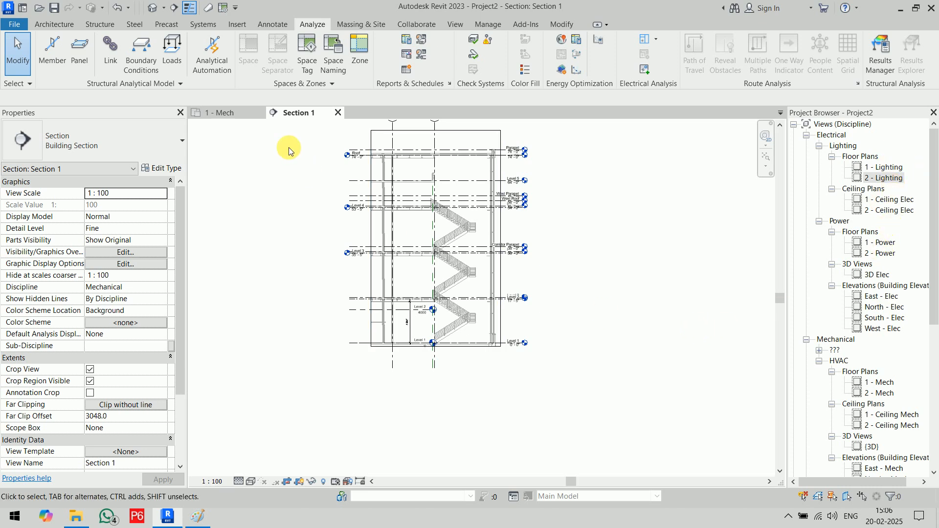
{"action": "left_click", "coordinate": [338, 113]}
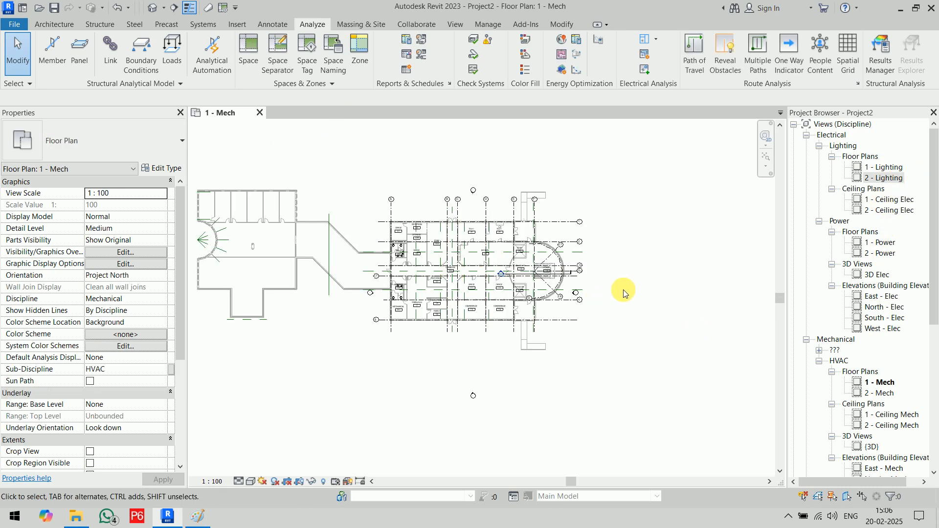
{"action": "scroll", "coordinate": [606, 282], "scroll_direction": "up", "scroll_amount": 4}
{"action": "scroll", "coordinate": [607, 280], "scroll_direction": "down", "scroll_amount": 2}
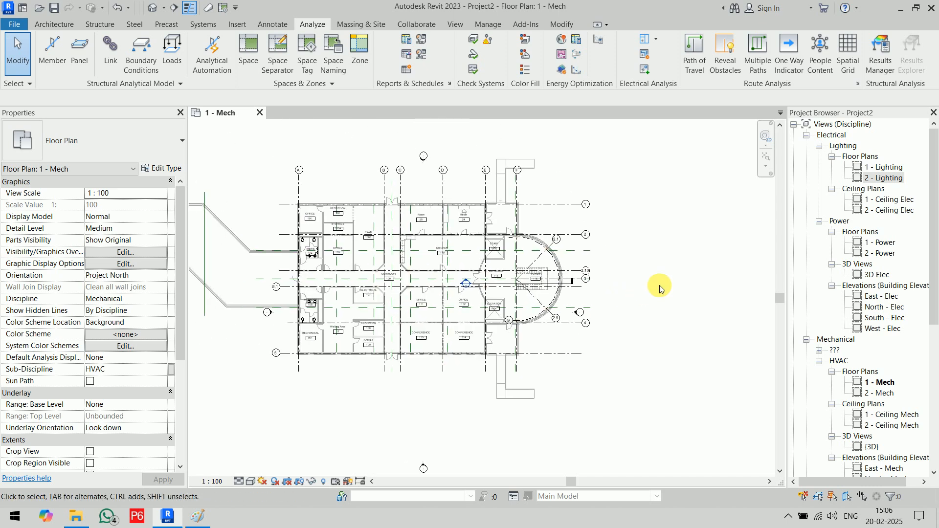
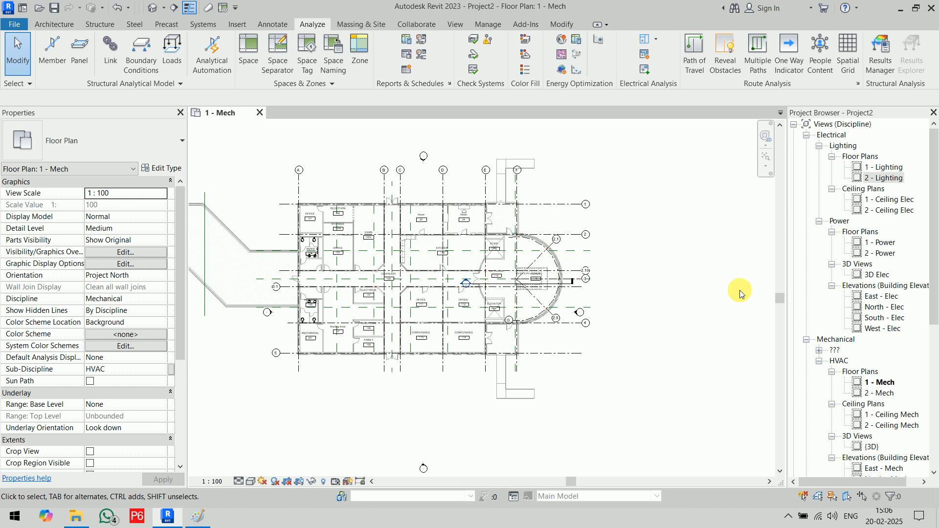
- Open the South - Elec elevation under Power > Elevations and centre the building in view
{"action": "left_click", "coordinate": [871, 319]}
{"action": "double_click", "coordinate": [870, 321]}
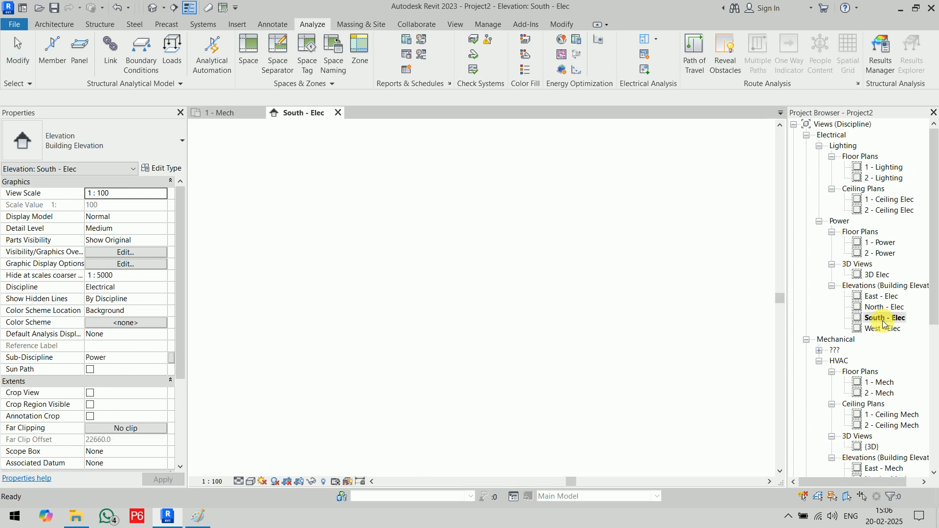
{"action": "middle_click_drag", "start_coordinate": [681, 407], "coordinate": [446, 396]}
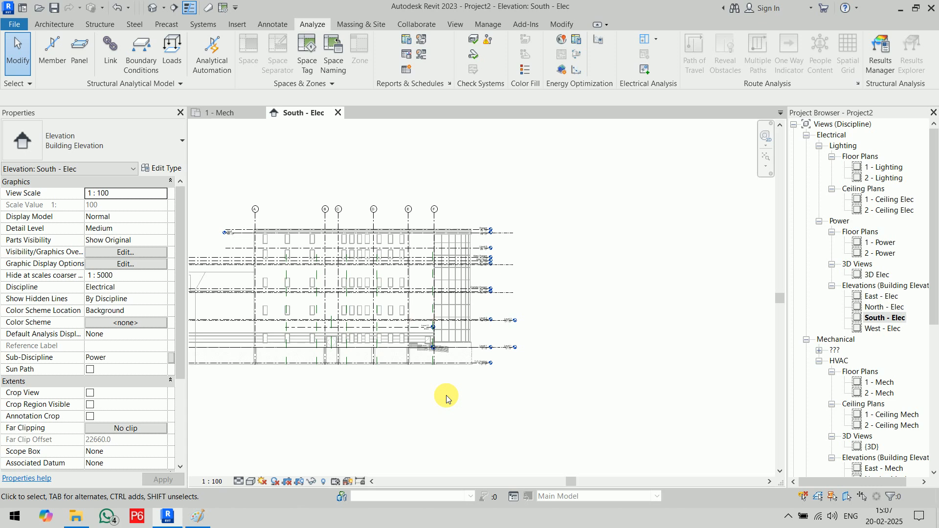
- Create a new project from the English Systems-Default_Metric.rte template
{"action": "key", "text": "ctrl+n"}
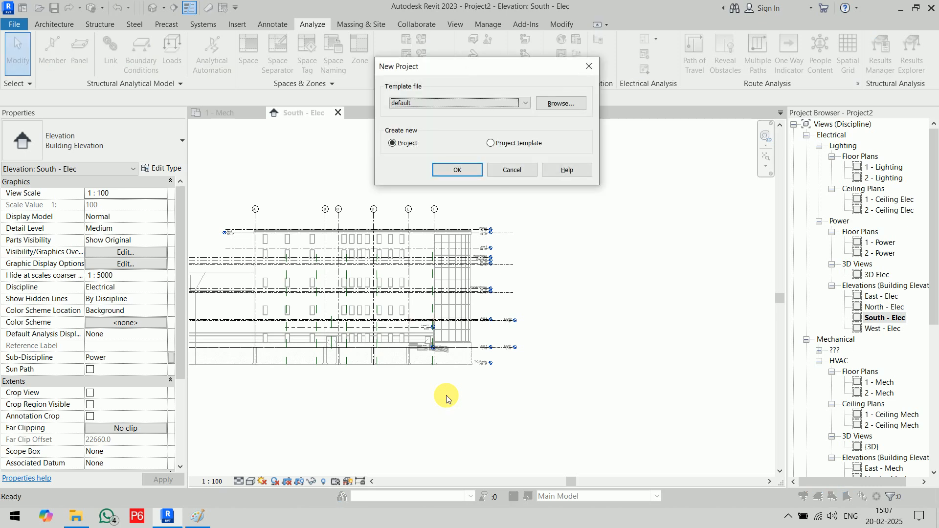
{"action": "left_click", "coordinate": [552, 103]}
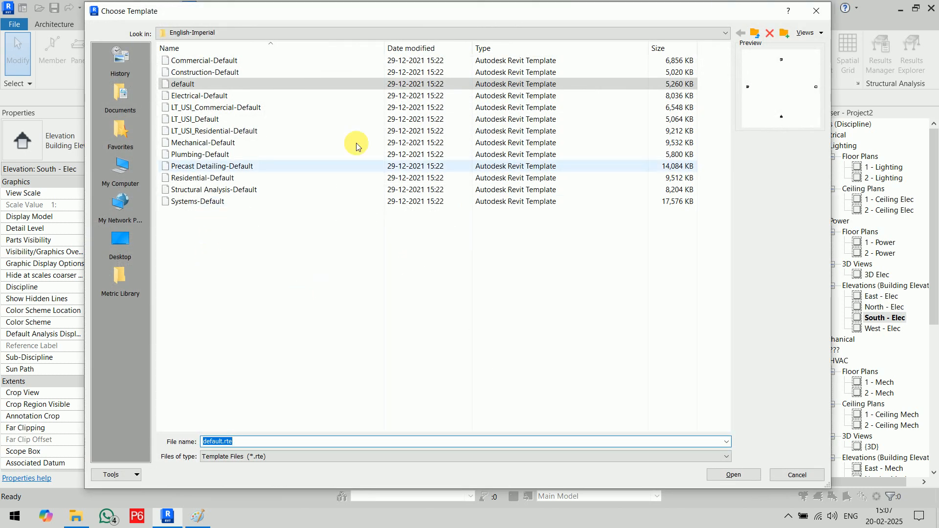
{"action": "left_click", "coordinate": [755, 32]}
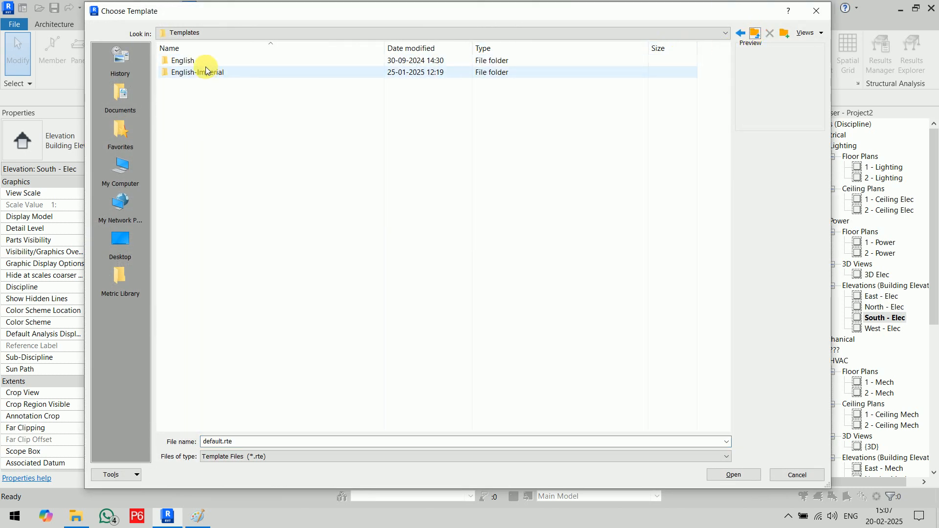
{"action": "left_click", "coordinate": [198, 59]}
{"action": "double_click", "coordinate": [199, 60]}
{"action": "left_click", "coordinate": [264, 400]}
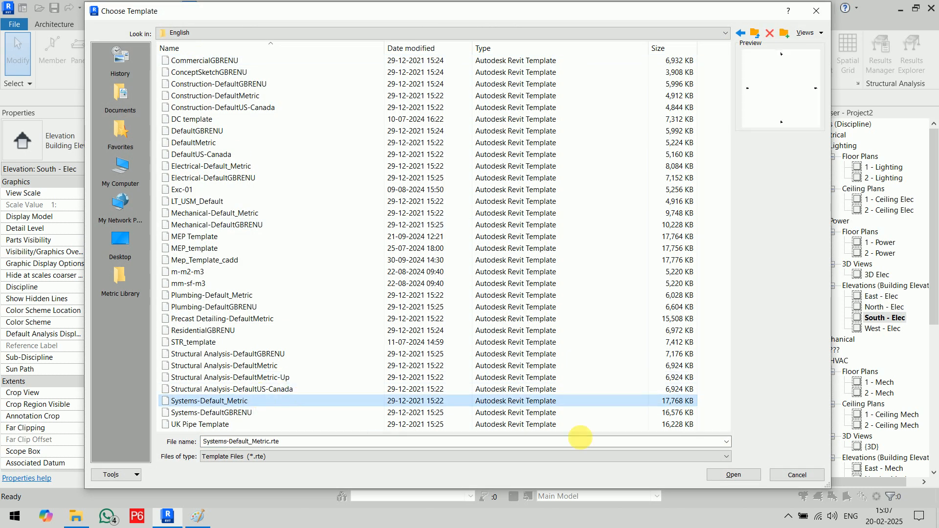
{"action": "left_click", "coordinate": [729, 476]}
{"action": "left_click", "coordinate": [458, 170]}
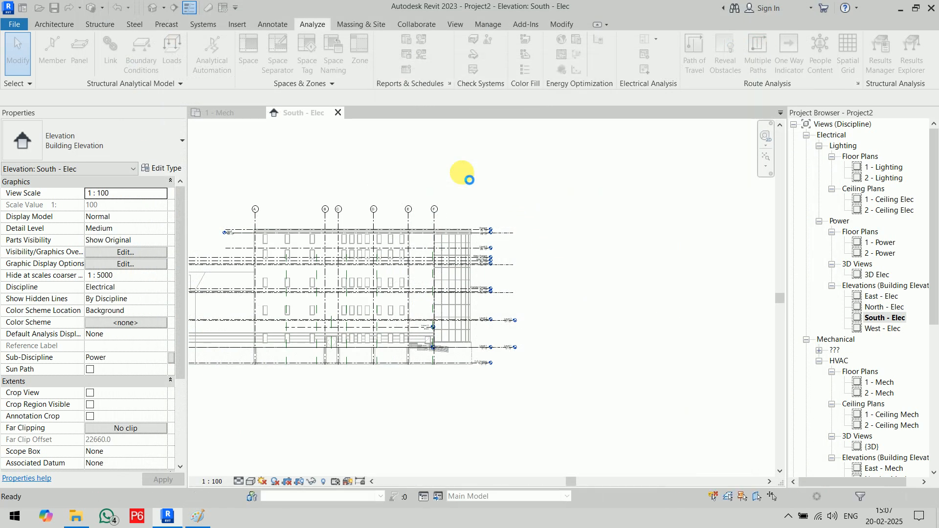
- Inspect the new project's South - Elec elevation levels, then close that view
{"action": "double_click", "coordinate": [897, 319]}
{"action": "scroll", "coordinate": [666, 382], "scroll_direction": "down", "scroll_amount": 2}
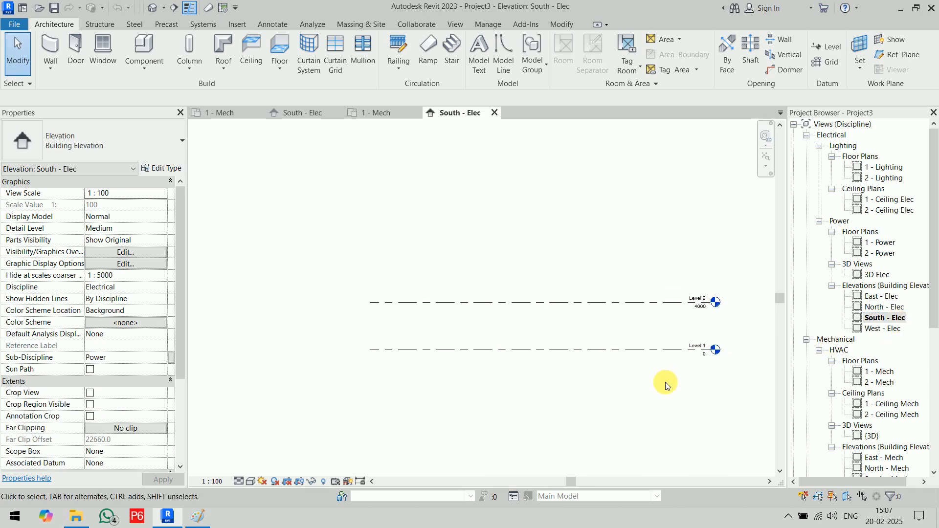
{"action": "middle_click_drag", "start_coordinate": [633, 388], "coordinate": [530, 363]}
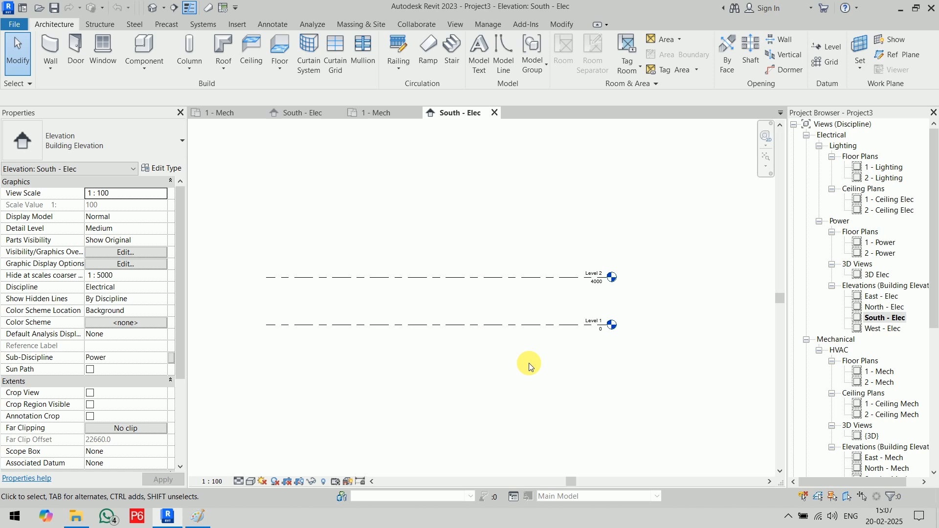
{"action": "left_click", "coordinate": [495, 113]}
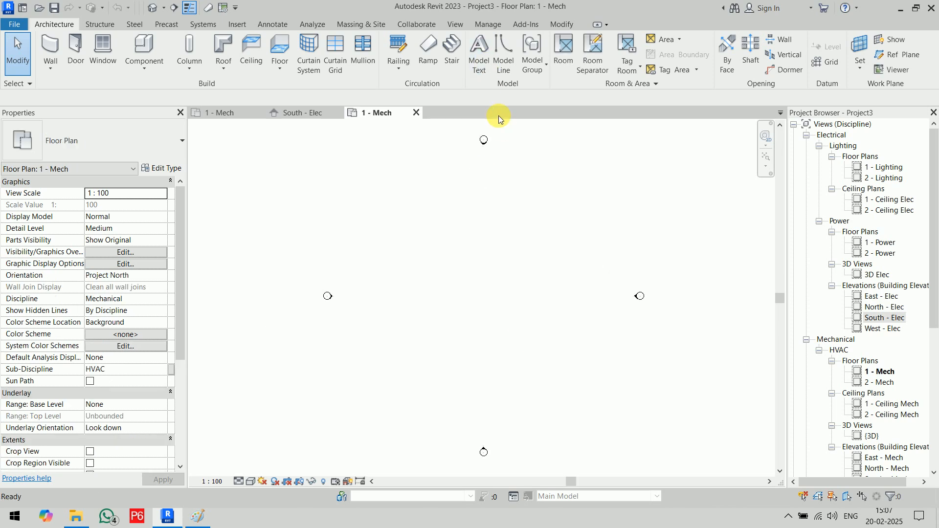
- Close Project3 and extend Project2's Level 2 (4000) line to the right past the building
{"action": "left_click", "coordinate": [417, 113]}
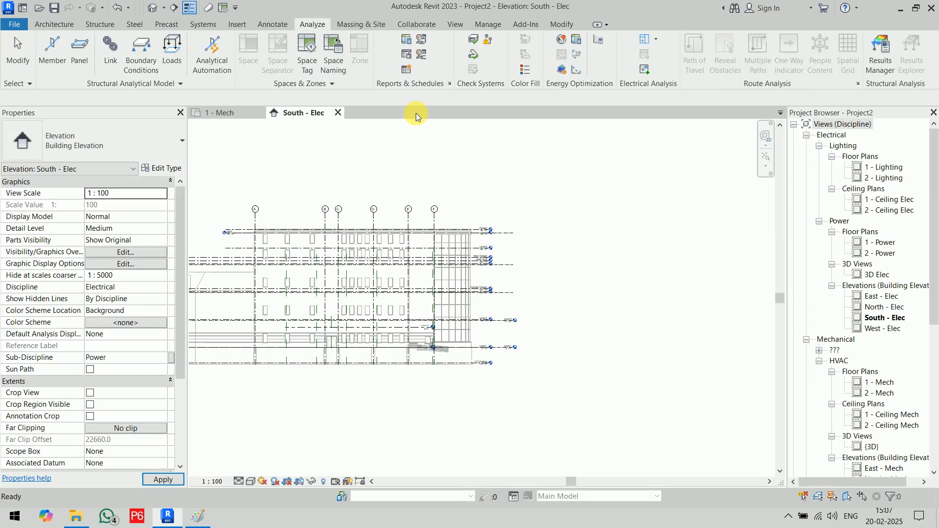
{"action": "scroll", "coordinate": [465, 342], "scroll_direction": "up", "scroll_amount": 5}
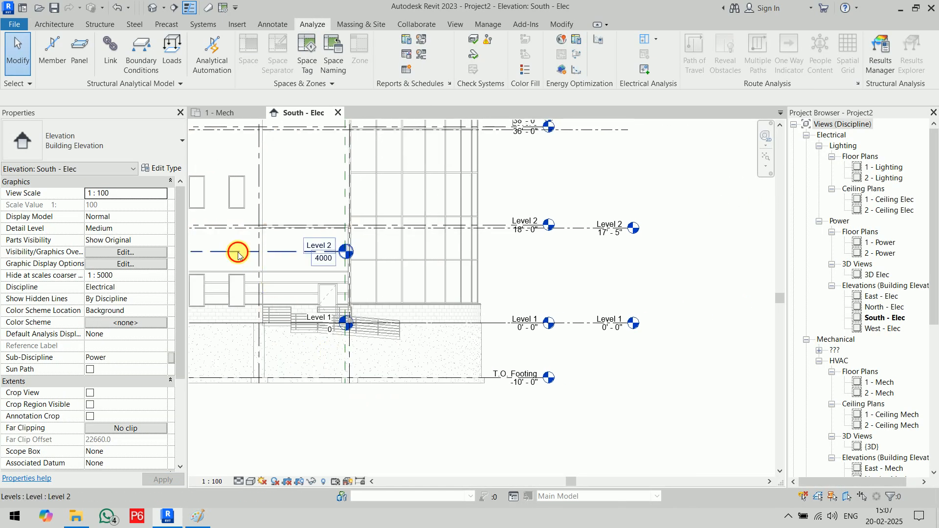
{"action": "left_click", "coordinate": [237, 251]}
{"action": "scroll", "coordinate": [305, 297], "scroll_direction": "down", "scroll_amount": 2}
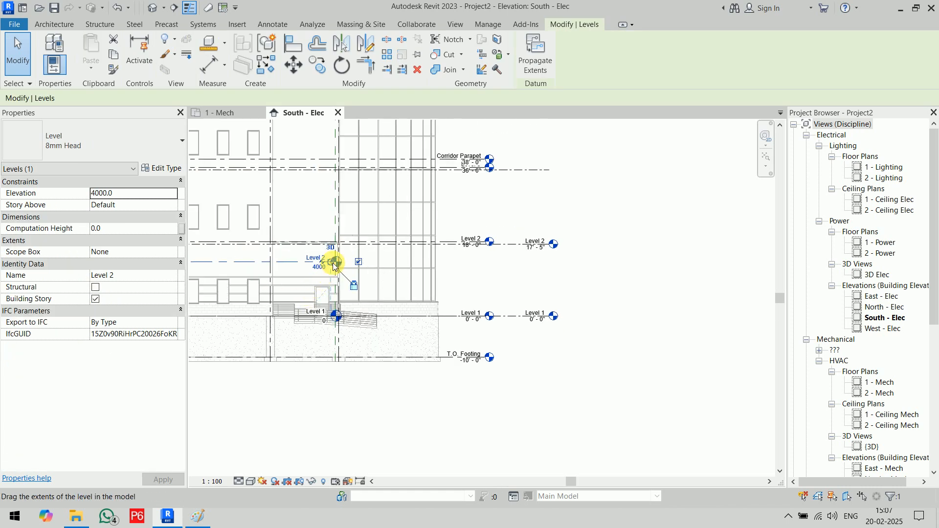
{"action": "left_click_drag", "start_coordinate": [335, 262], "coordinate": [650, 262]}
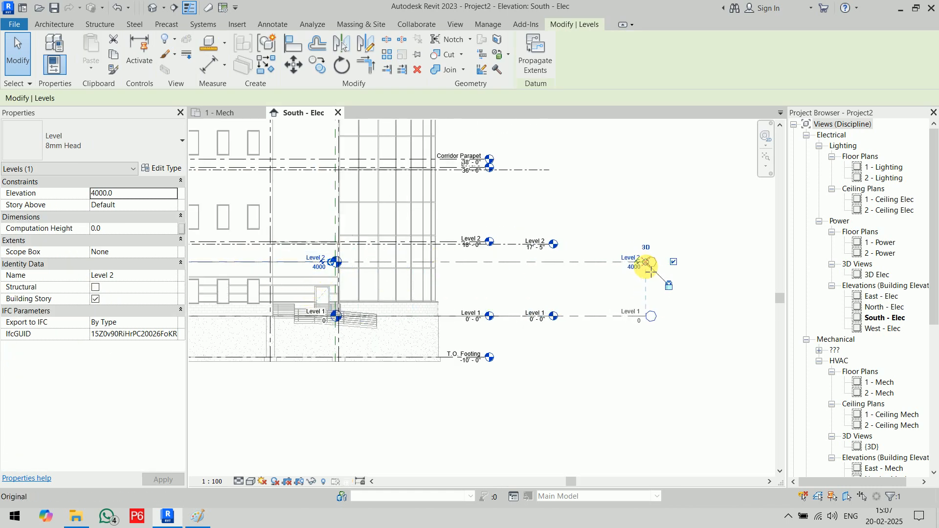
{"action": "left_click", "coordinate": [647, 181]}
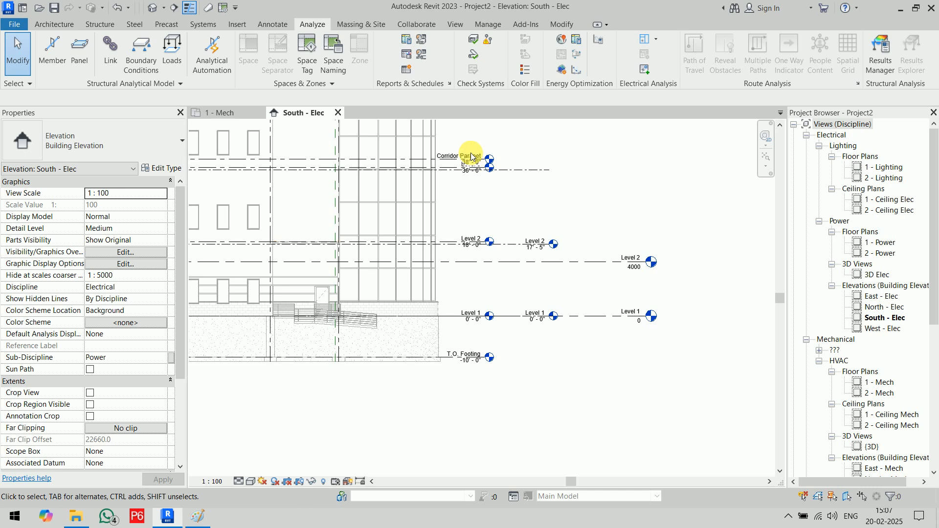
{"action": "scroll", "coordinate": [470, 169], "scroll_direction": "down", "scroll_amount": 3}
{"action": "middle_click_drag", "start_coordinate": [470, 174], "coordinate": [480, 284]}
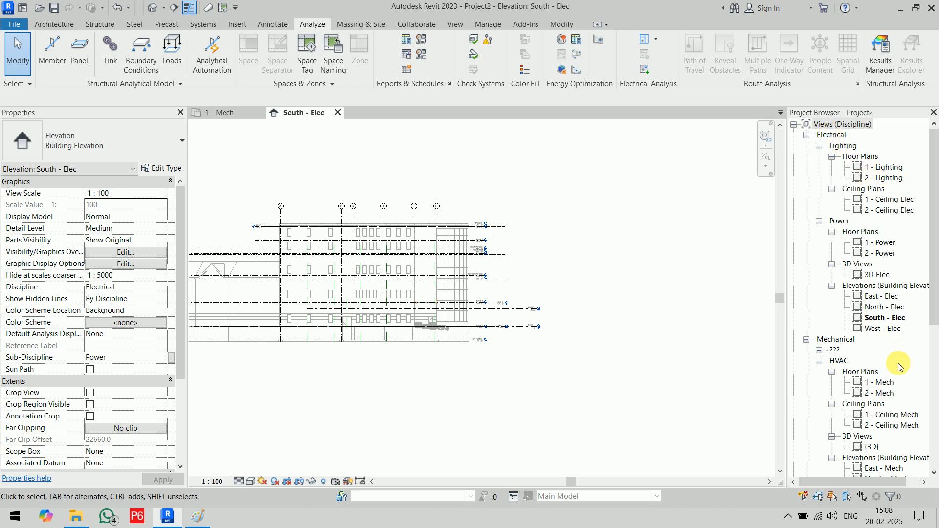
{"action": "double_click", "coordinate": [883, 385]}
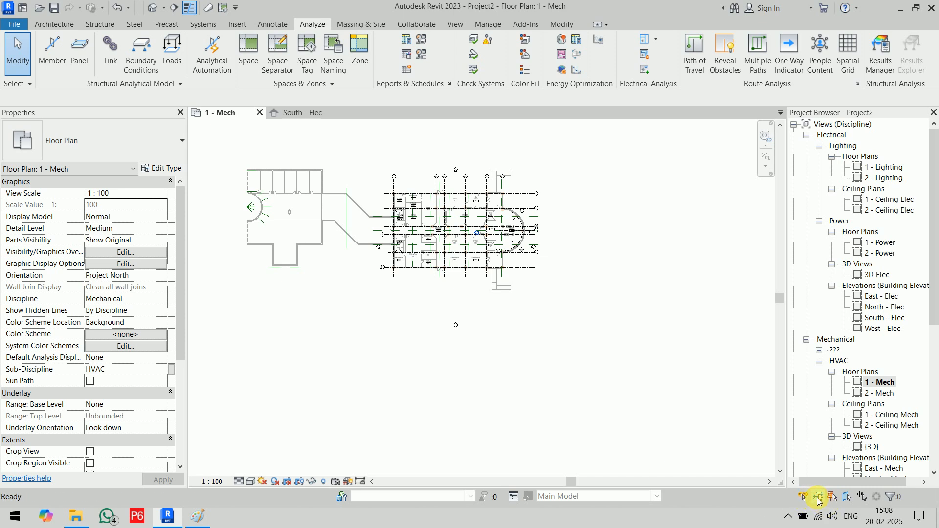
{"action": "left_click", "coordinate": [310, 210]}
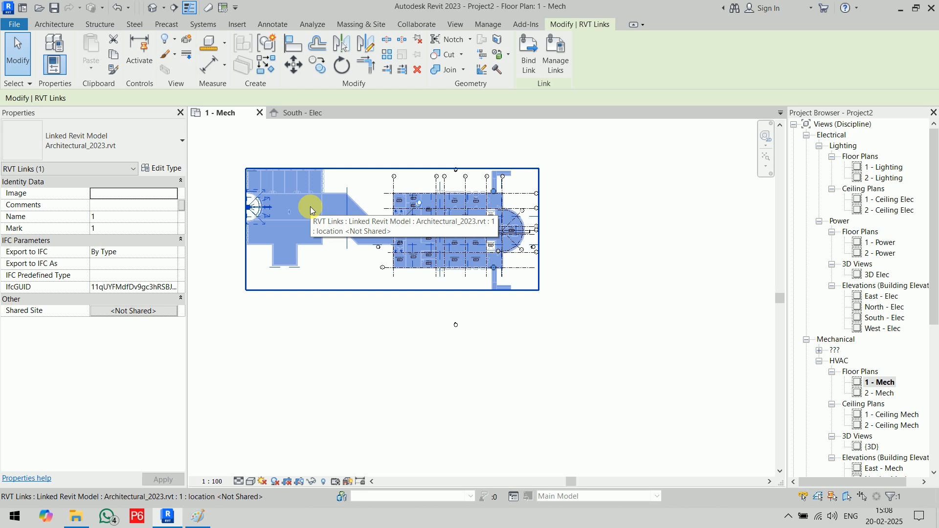
{"action": "left_click", "coordinate": [398, 362]}
{"action": "left_click", "coordinate": [299, 113]}
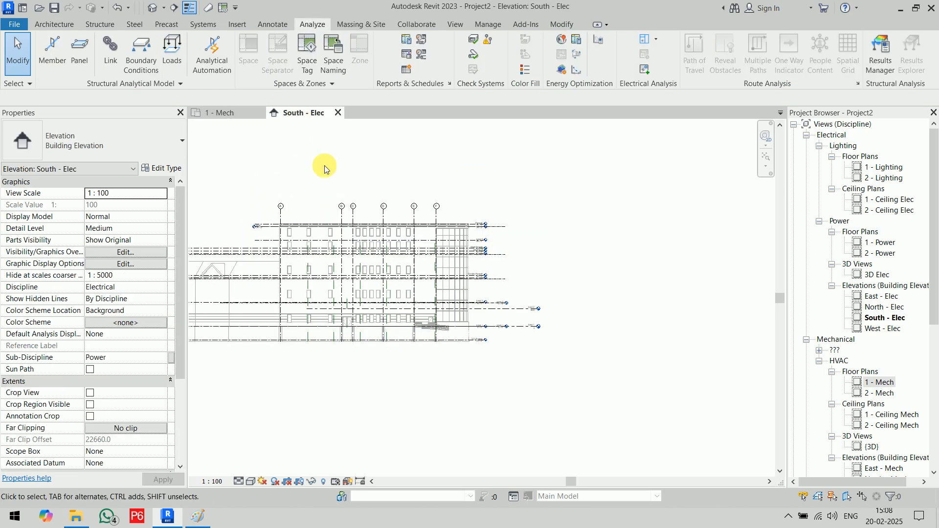
{"action": "scroll", "coordinate": [480, 230], "scroll_direction": "up", "scroll_amount": 5}
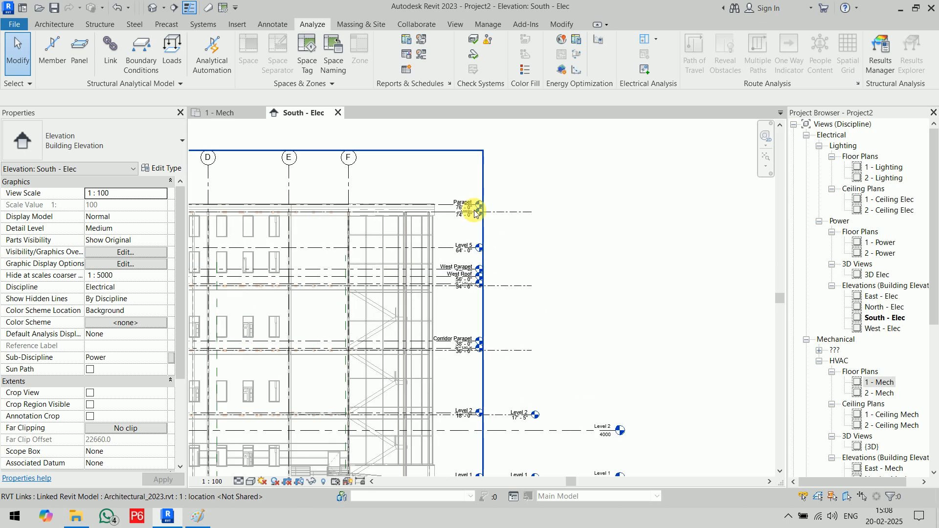
{"action": "scroll", "coordinate": [578, 220], "scroll_direction": "down", "scroll_amount": 5}
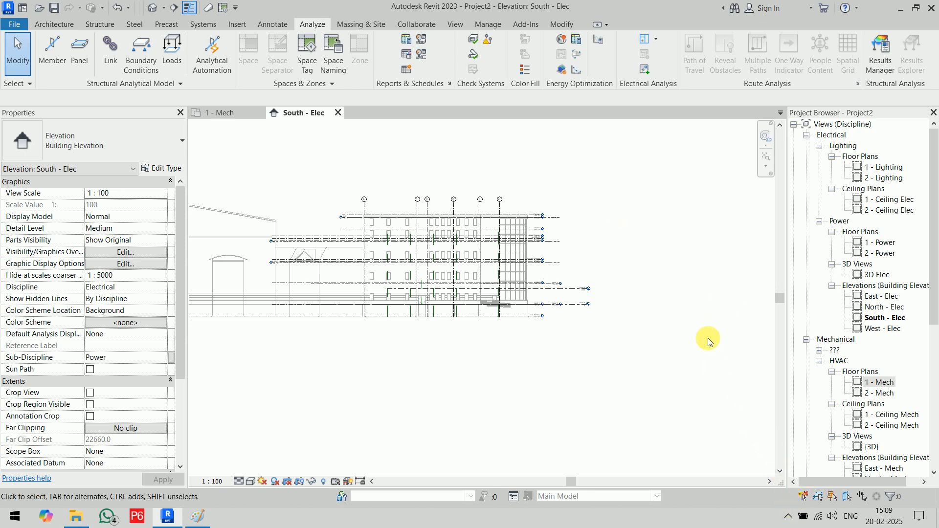
{"action": "scroll", "coordinate": [581, 234], "scroll_direction": "up", "scroll_amount": 3}
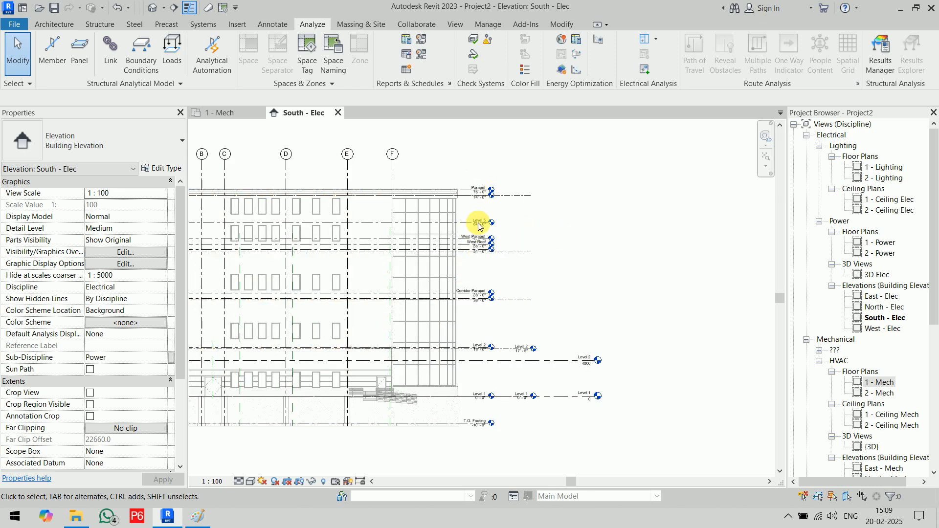
{"action": "left_click", "coordinate": [556, 362]}
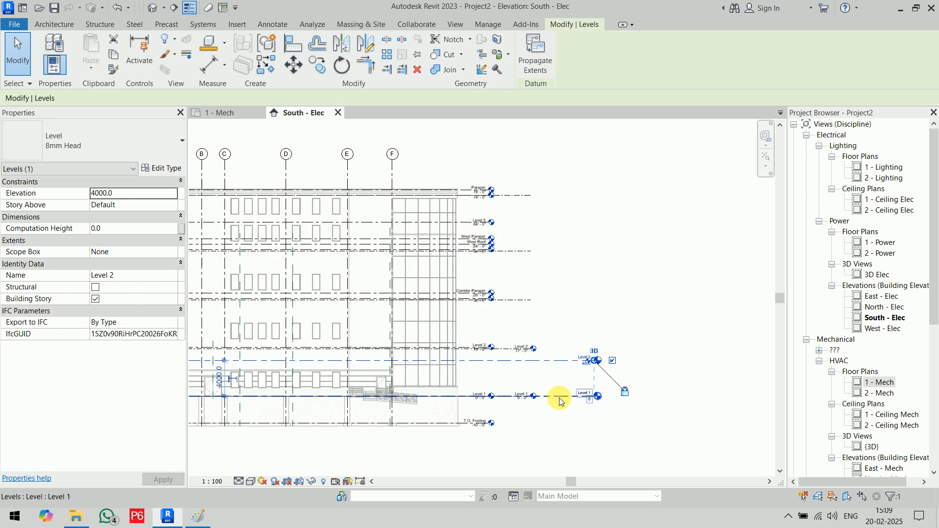
{"action": "left_click", "coordinate": [560, 396]}
{"action": "left_click", "coordinate": [615, 269]}
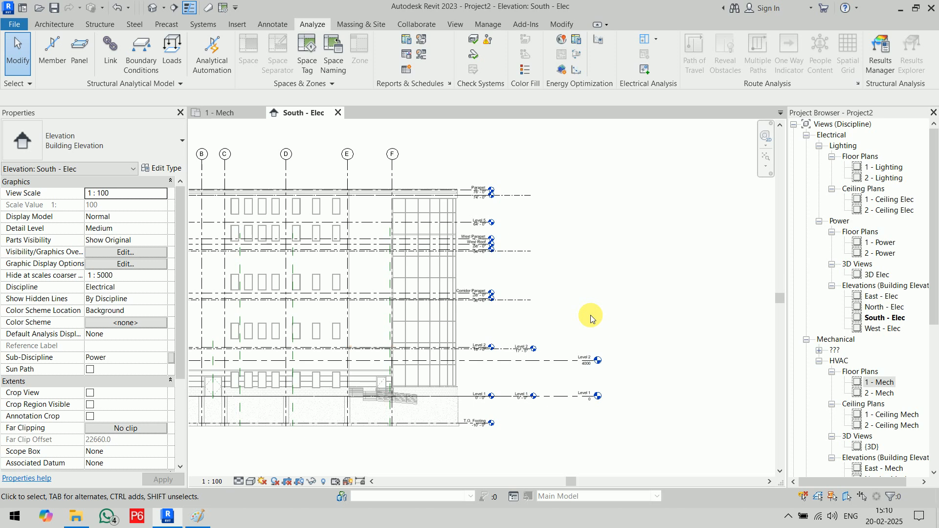
- In Visibility/Graphics (VG) Revit Links, set the Structural_2023.rvt link display to Custom
{"action": "key", "text": "v"}
{"action": "key", "text": "g"}
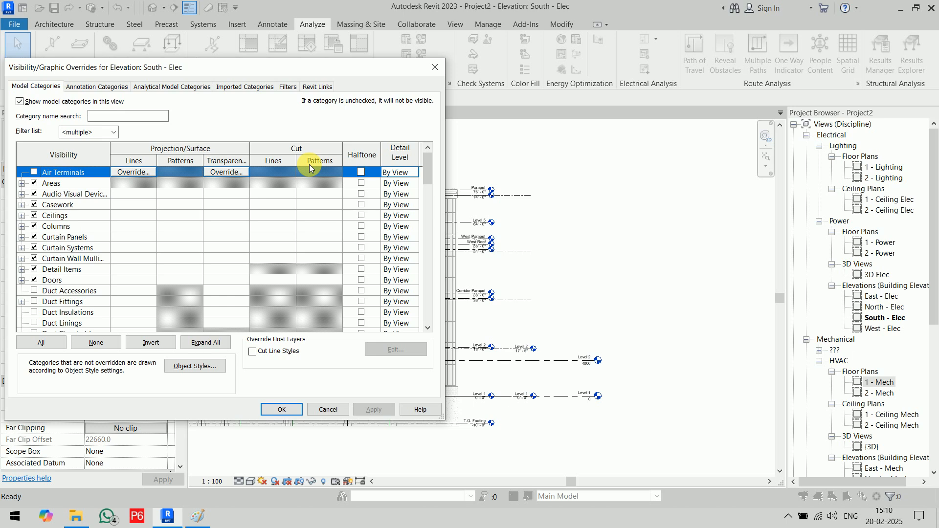
{"action": "left_click", "coordinate": [312, 89]}
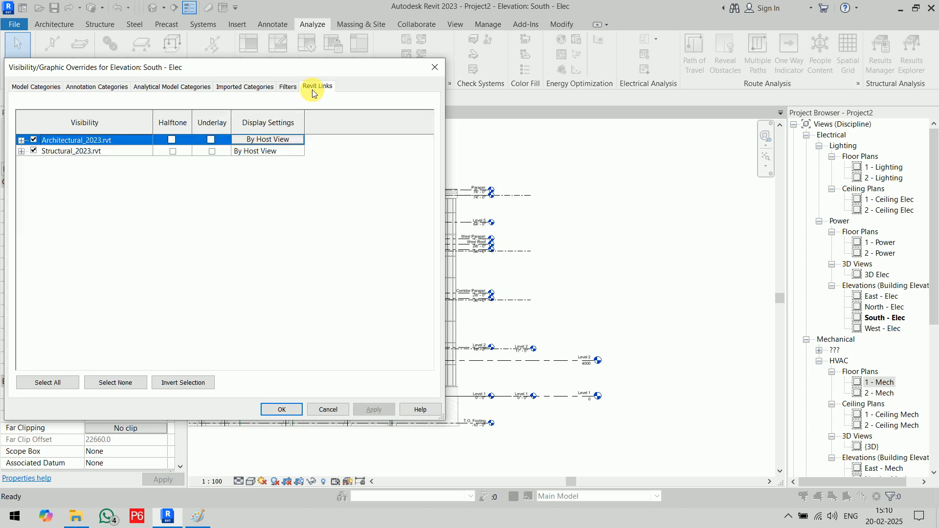
{"action": "left_click", "coordinate": [283, 152]}
{"action": "left_click", "coordinate": [283, 151]}
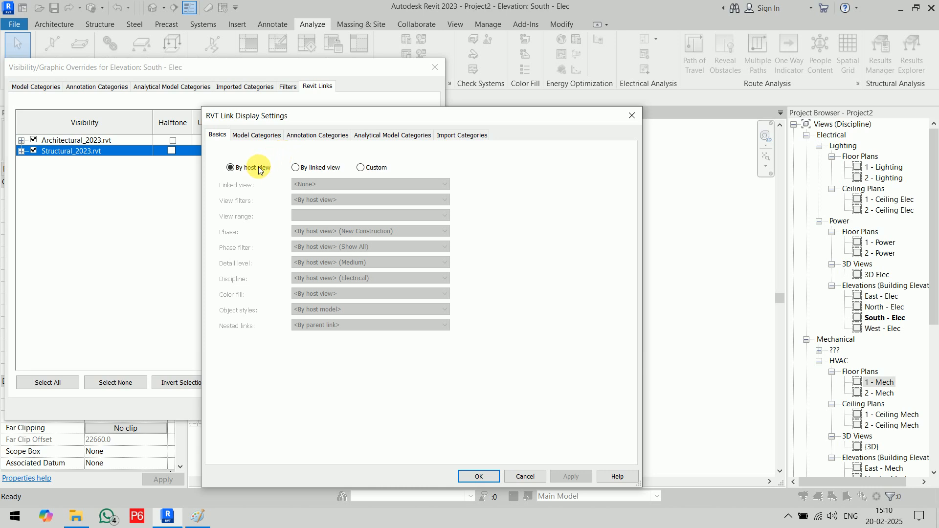
{"action": "left_click", "coordinate": [364, 167]}
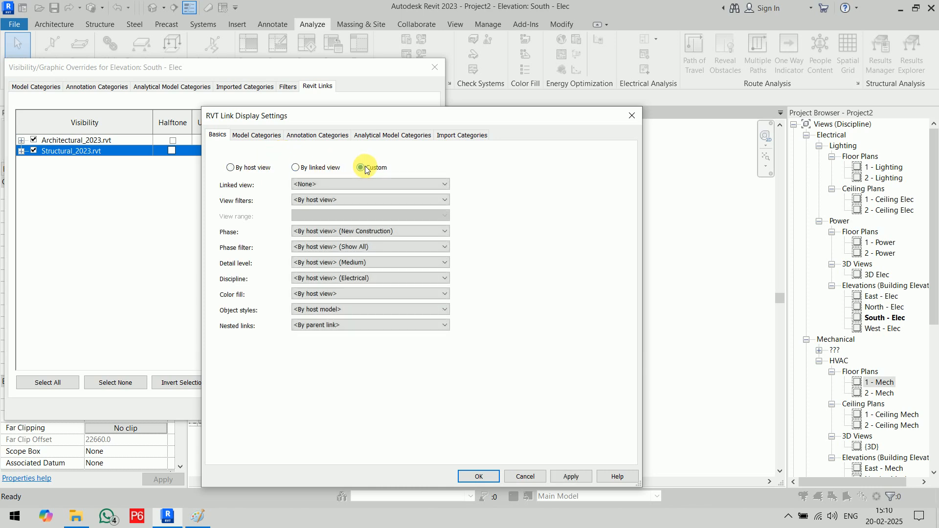
- Set the link's Model Categories and Annotation Categories to Custom
{"action": "left_click", "coordinate": [260, 136]}
{"action": "left_click", "coordinate": [329, 156]}
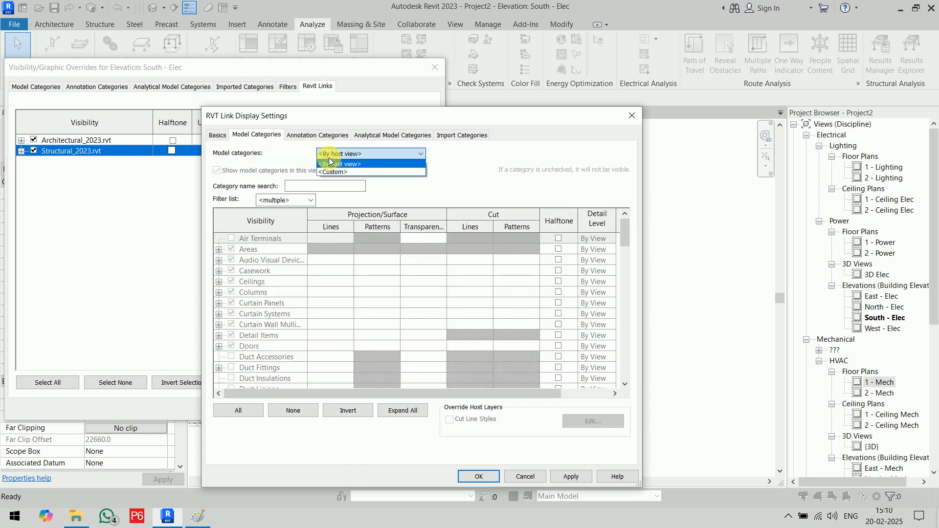
{"action": "left_click", "coordinate": [331, 170]}
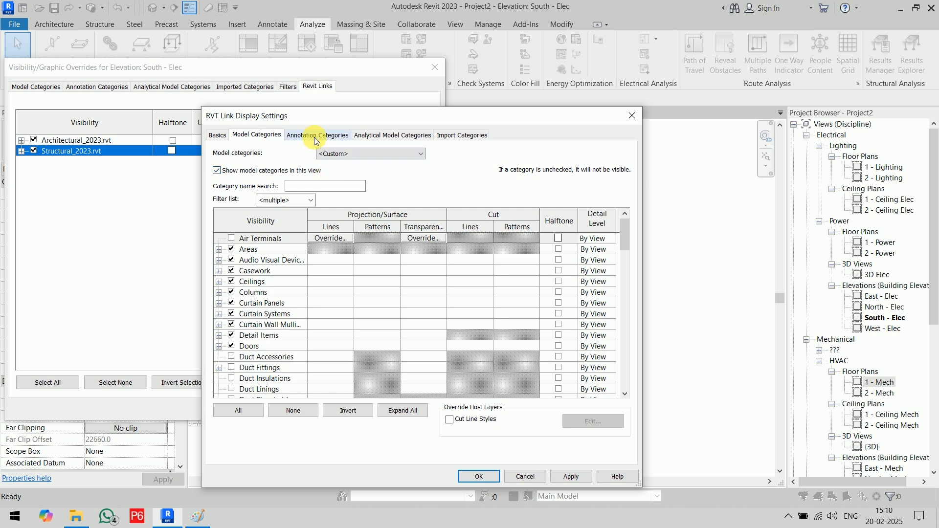
{"action": "left_click", "coordinate": [315, 136]}
{"action": "left_click", "coordinate": [331, 154]}
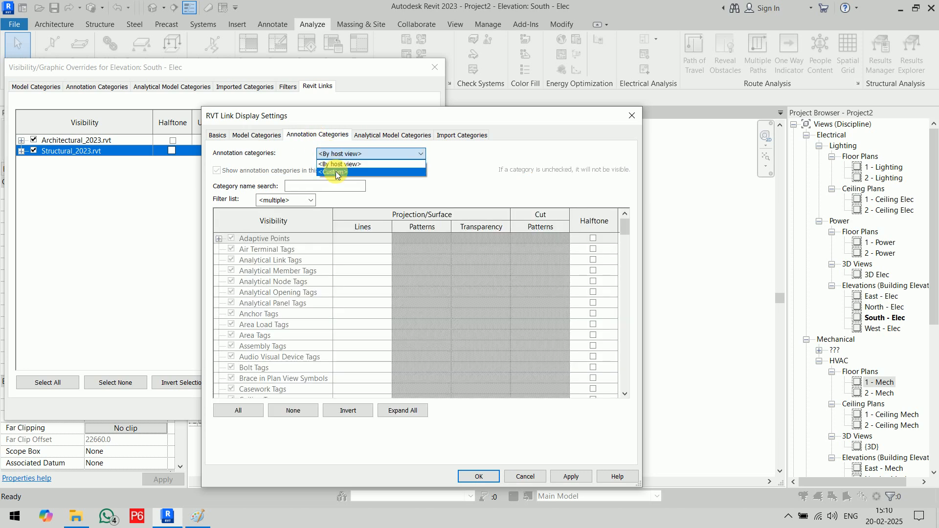
{"action": "left_click", "coordinate": [335, 172]}
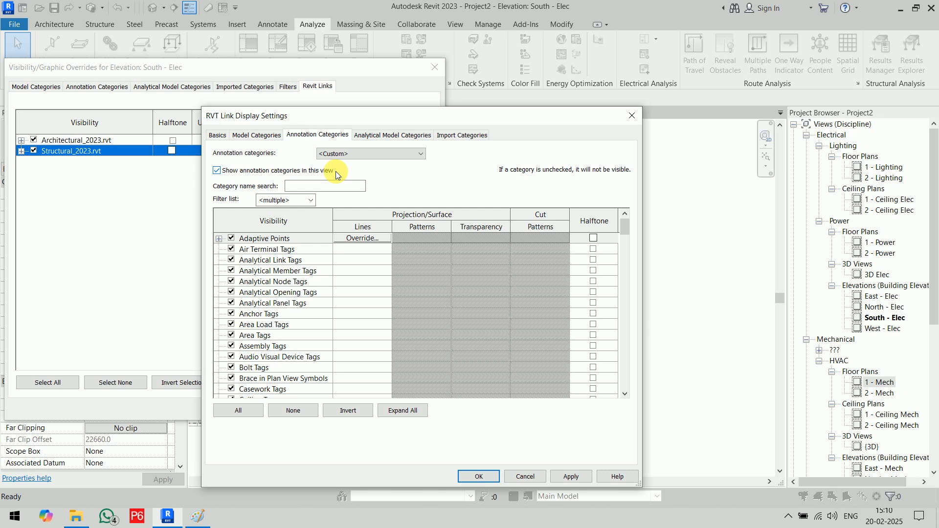
- Uncheck the linked model's Levels annotation category and confirm the link display settings
{"action": "scroll", "coordinate": [261, 332], "scroll_direction": "down", "scroll_amount": 6}
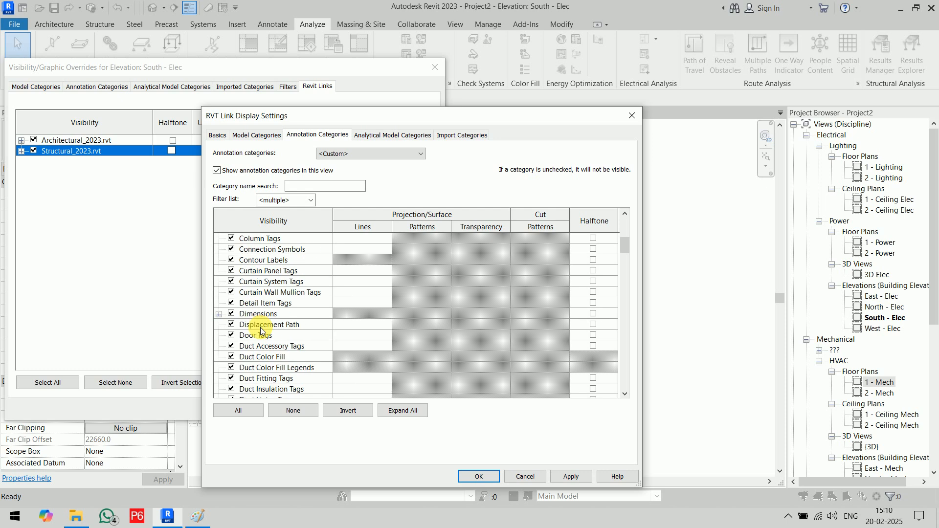
{"action": "scroll", "coordinate": [260, 331], "scroll_direction": "down", "scroll_amount": 5}
{"action": "scroll", "coordinate": [261, 332], "scroll_direction": "down", "scroll_amount": 3}
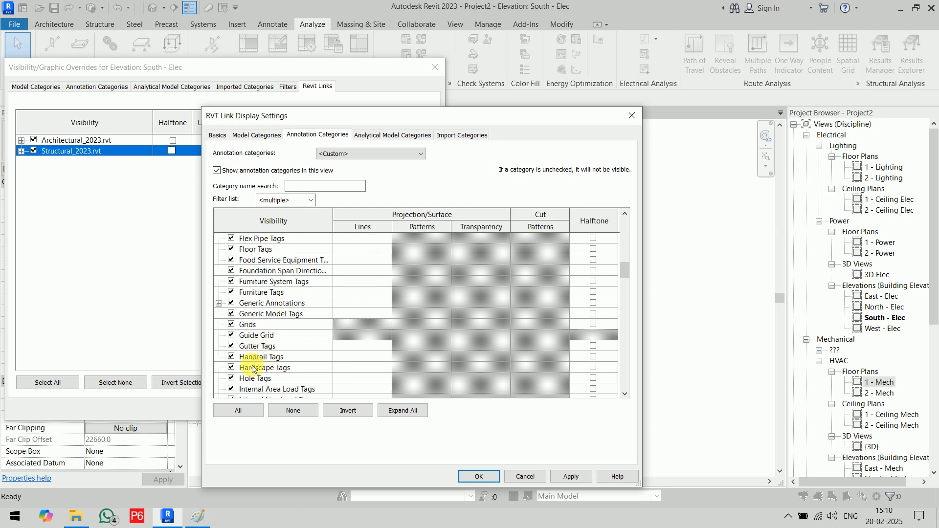
{"action": "scroll", "coordinate": [245, 265], "scroll_direction": "up", "scroll_amount": 1}
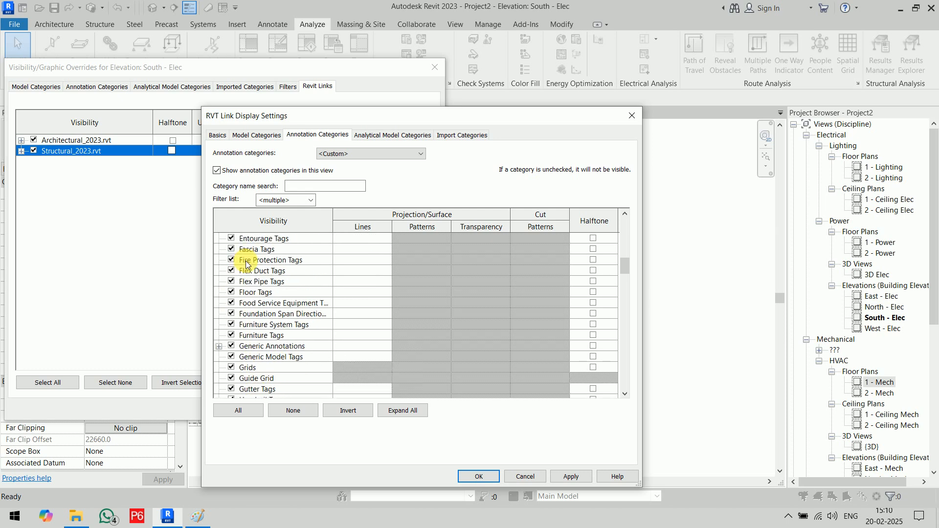
{"action": "scroll", "coordinate": [247, 269], "scroll_direction": "down", "scroll_amount": 3}
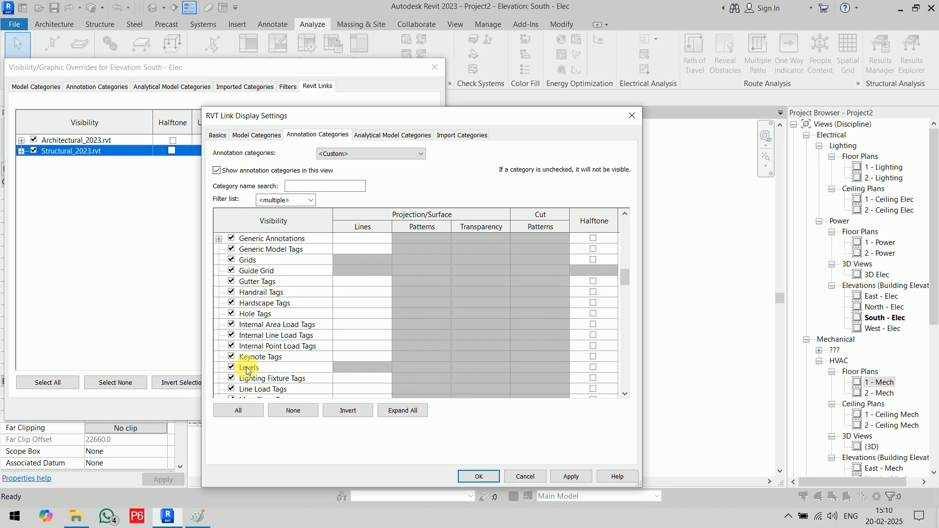
{"action": "left_click", "coordinate": [232, 368]}
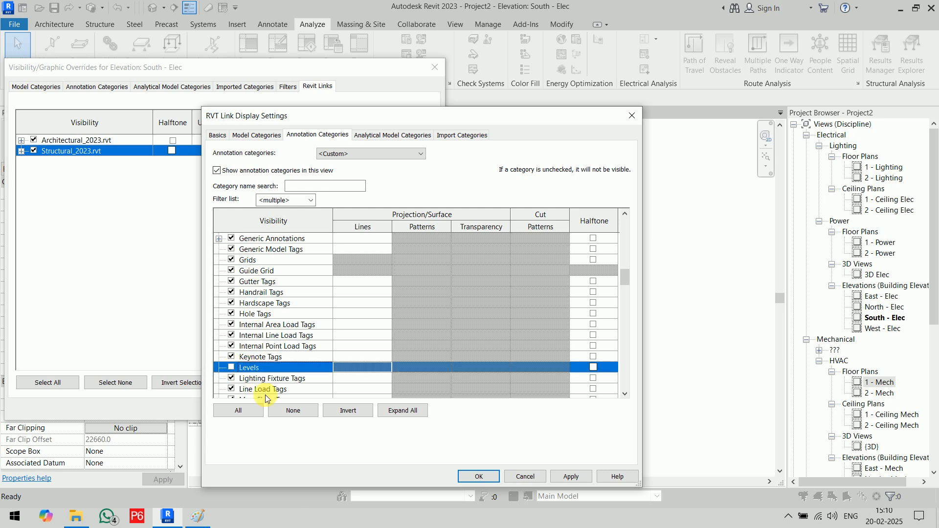
{"action": "left_click", "coordinate": [492, 476]}
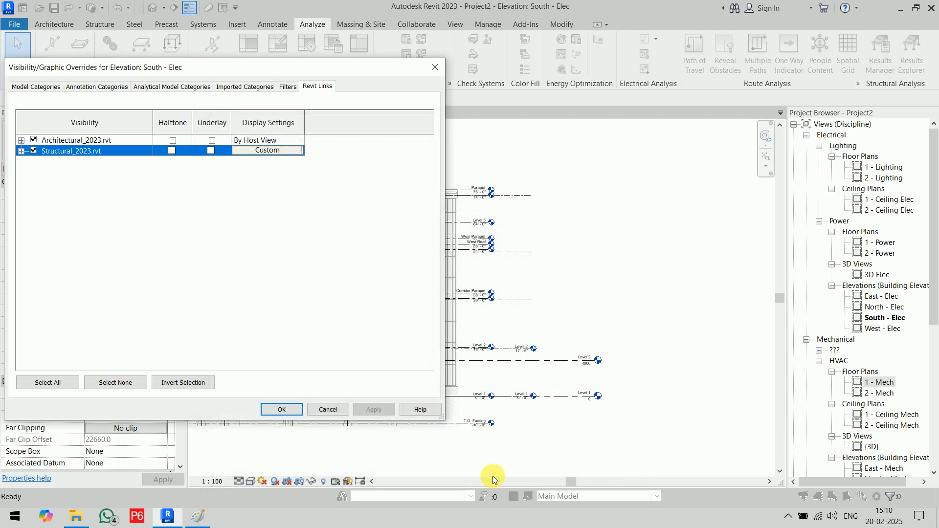
- Apply the visibility change to South - Elec, accept it, and dismiss the save reminder
{"action": "left_click_drag", "start_coordinate": [254, 69], "coordinate": [139, 41]}
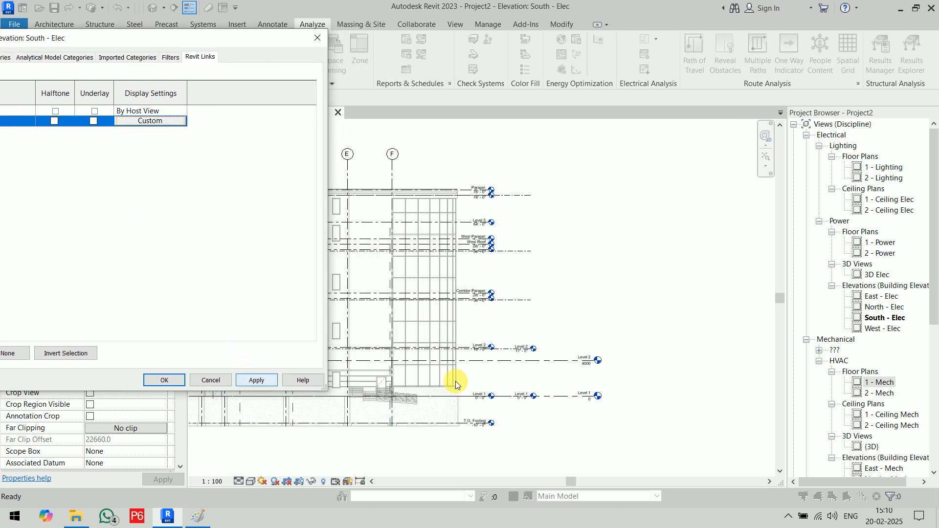
{"action": "left_click", "coordinate": [256, 380]}
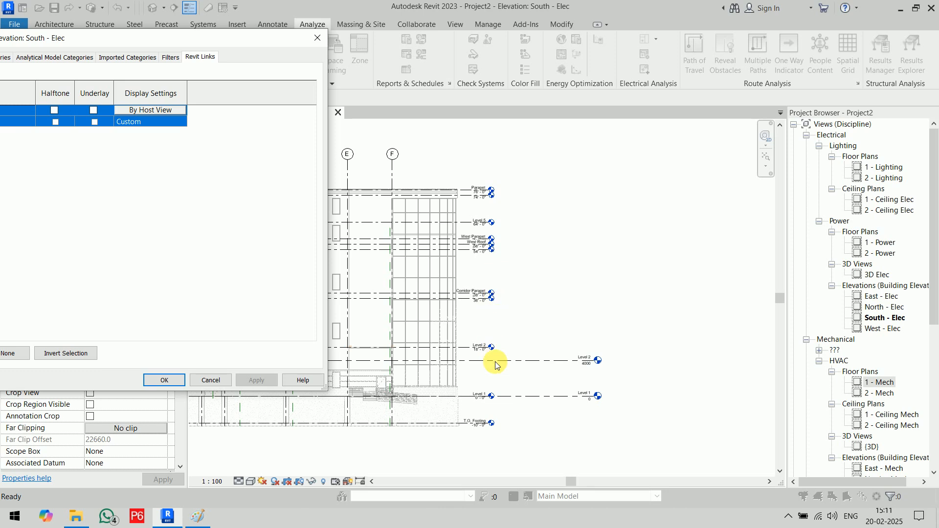
{"action": "left_click", "coordinate": [160, 380]}
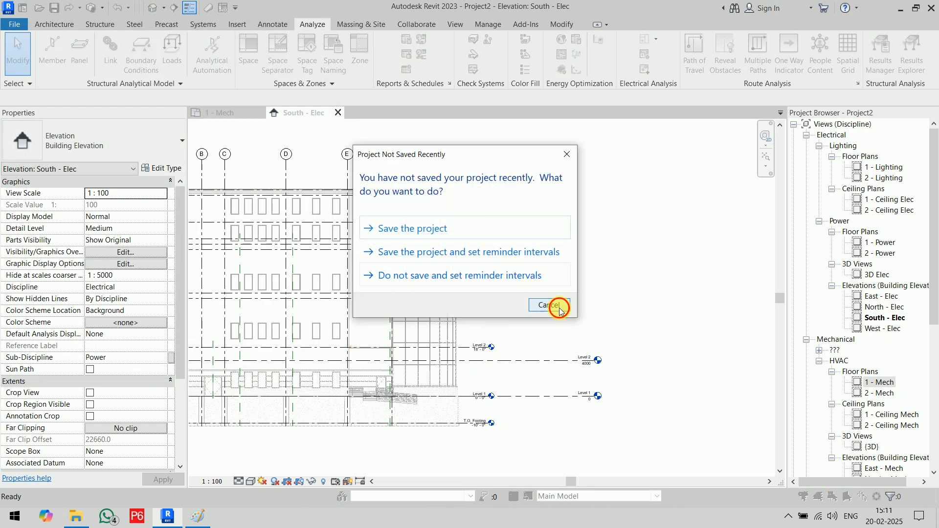
{"action": "left_click", "coordinate": [549, 305]}
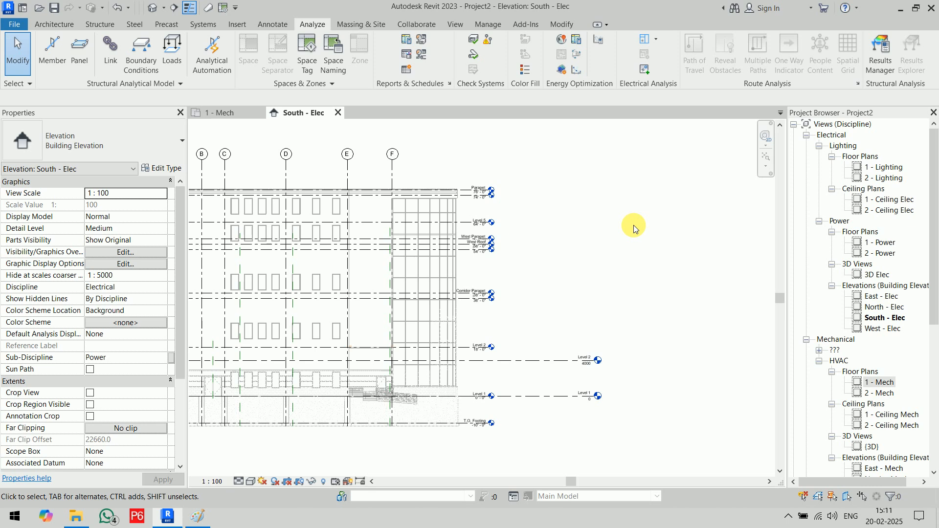
- Drag the Level 2 head left so it lines up with Level 1's head
{"action": "scroll", "coordinate": [546, 407], "scroll_direction": "up", "scroll_amount": 3}
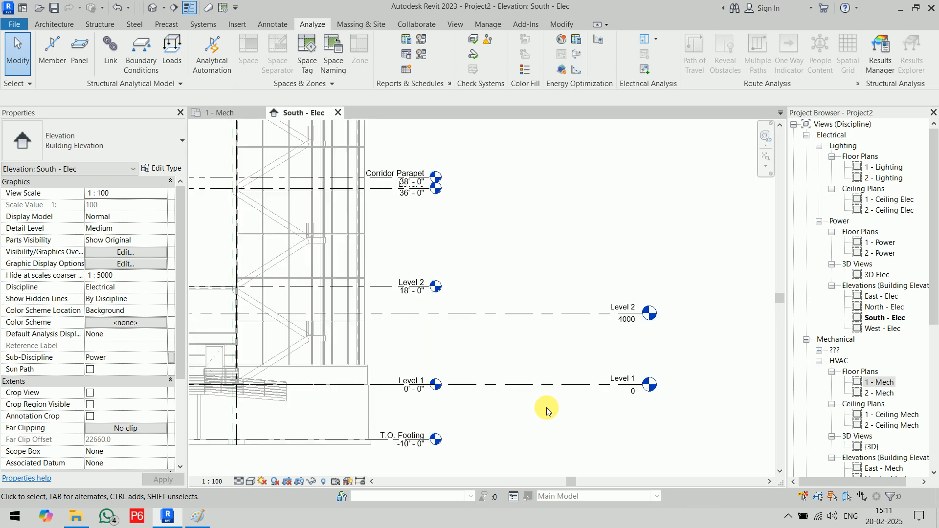
{"action": "left_click", "coordinate": [545, 316]}
{"action": "left_click_drag", "start_coordinate": [644, 314], "coordinate": [549, 314]}
{"action": "left_click", "coordinate": [626, 215]}
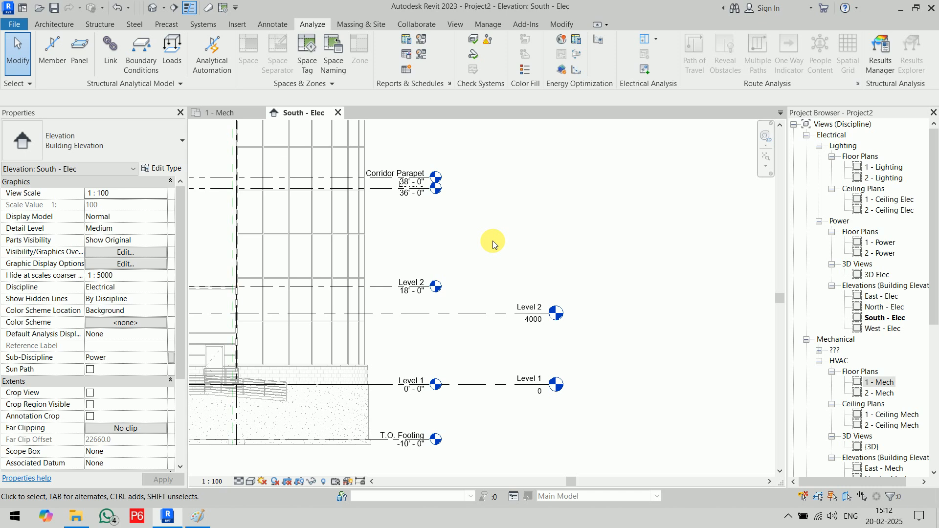
- Align (AL) the host Level 2 to the linked Level 2, moving it from 4000 to 5486
{"action": "key", "text": "a"}
{"action": "key", "text": "l"}
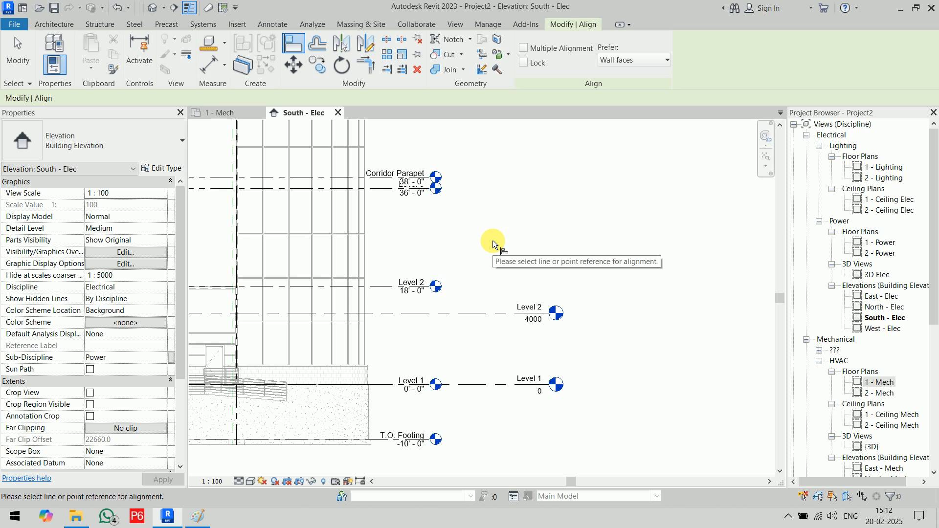
{"action": "left_click", "coordinate": [383, 288]}
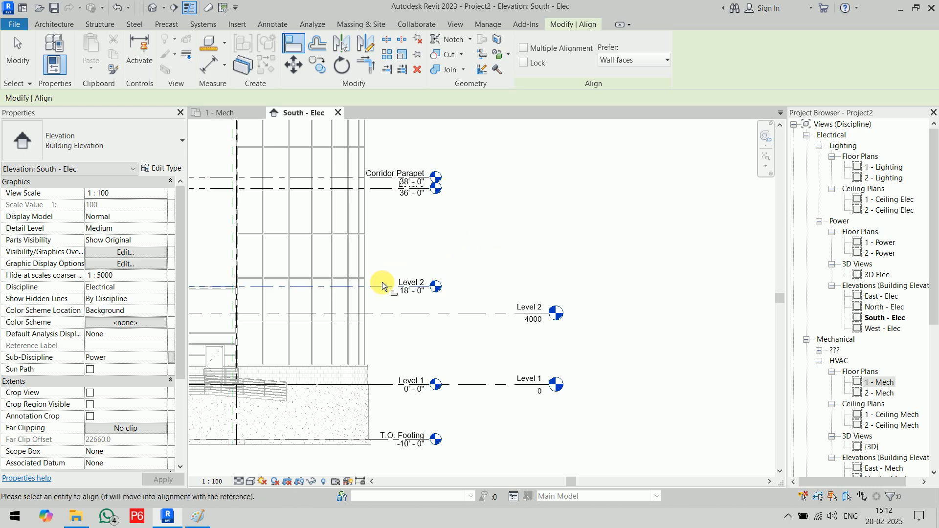
{"action": "left_click", "coordinate": [391, 313]}
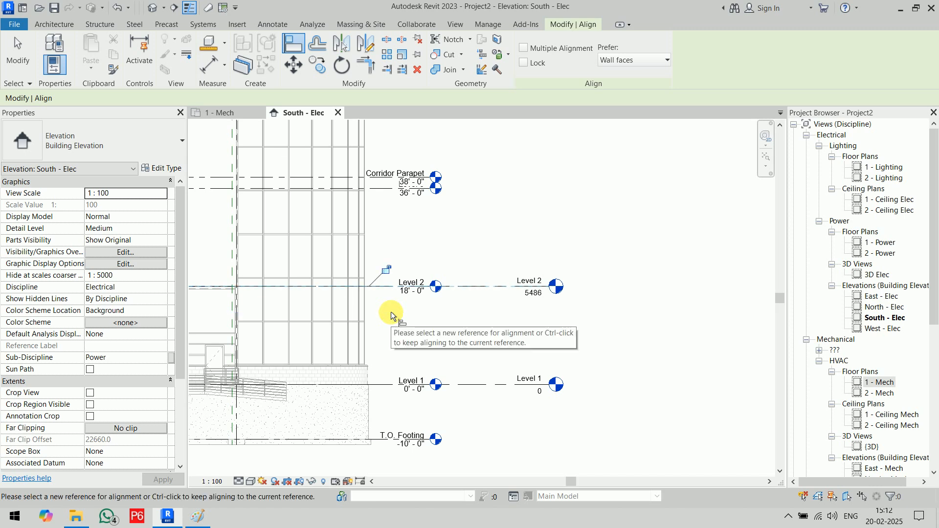
{"action": "right_click", "coordinate": [615, 253]}
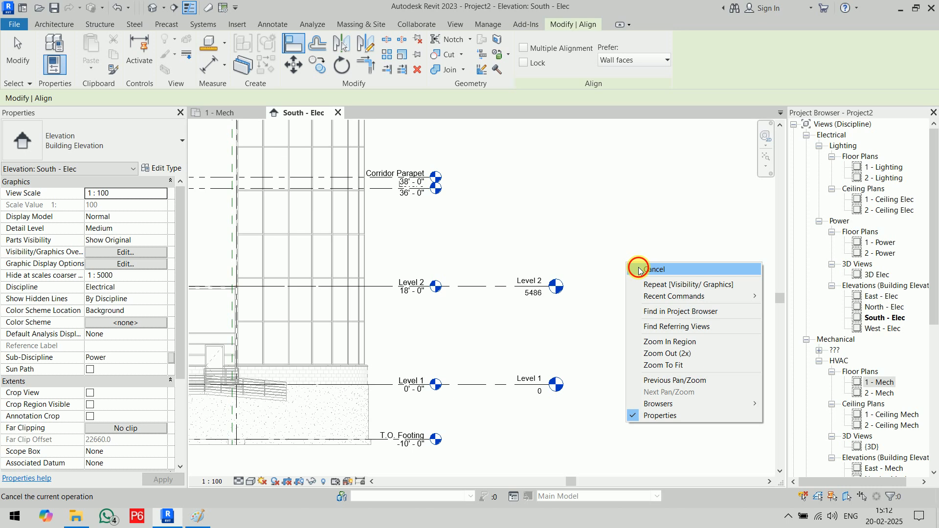
{"action": "left_click", "coordinate": [638, 264]}
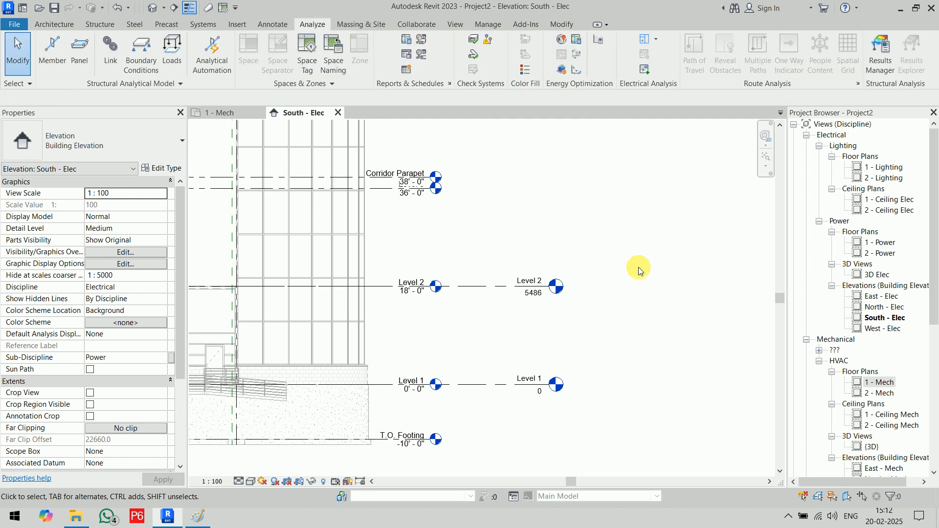
{"action": "scroll", "coordinate": [620, 286], "scroll_direction": "down", "scroll_amount": 3}
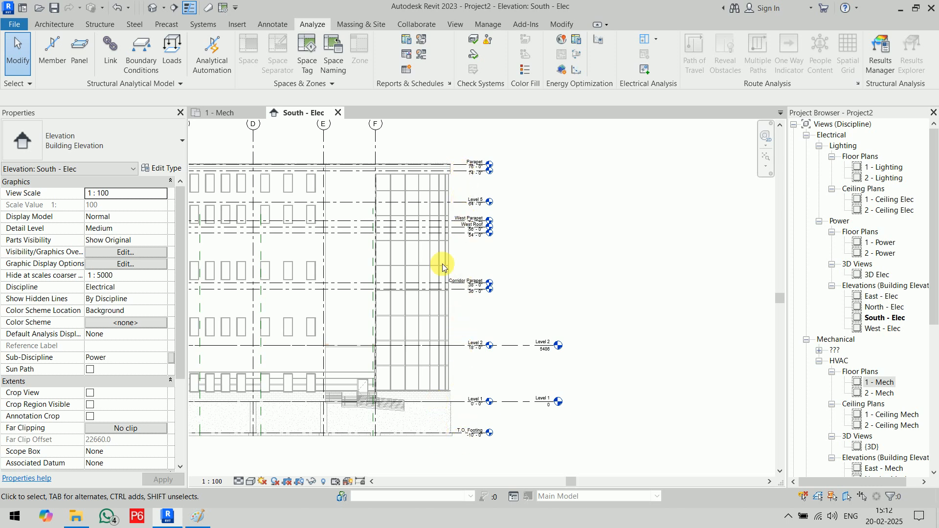
{"action": "scroll", "coordinate": [536, 234], "scroll_direction": "up", "scroll_amount": 3}
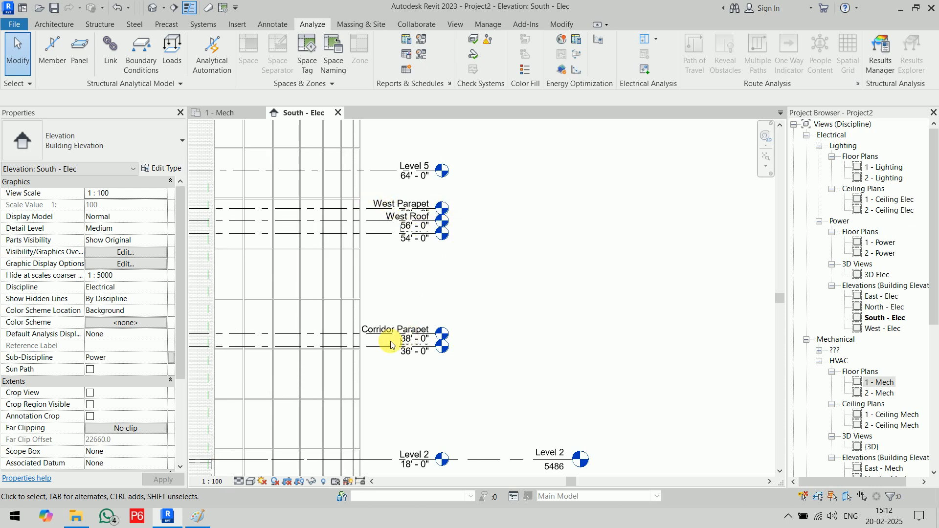
{"action": "scroll", "coordinate": [492, 325], "scroll_direction": "down", "scroll_amount": 3}
{"action": "middle_click_drag", "start_coordinate": [503, 325], "coordinate": [535, 278]}
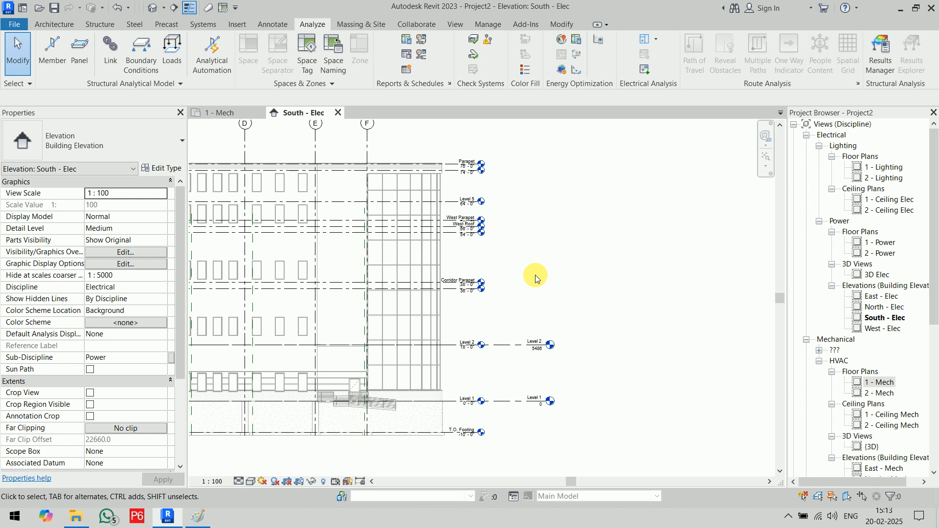
{"action": "left_click", "coordinate": [67, 24]}
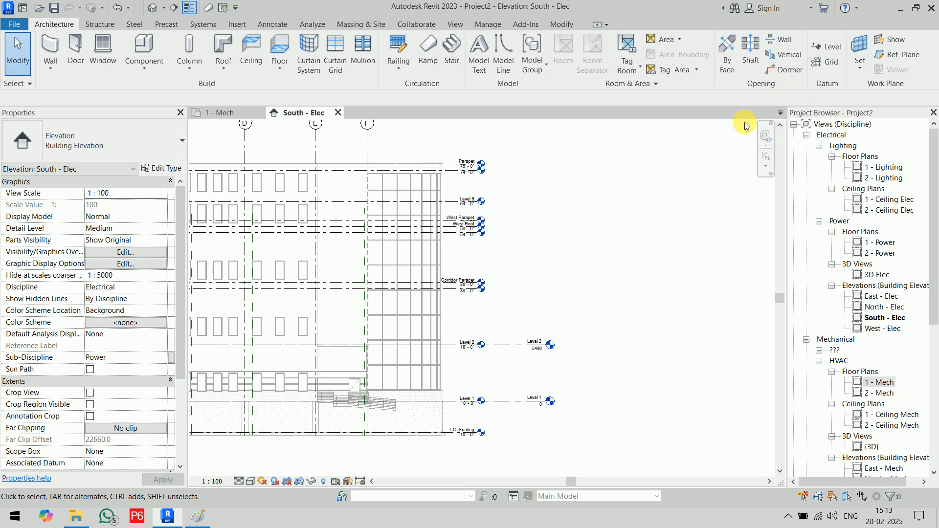
{"action": "left_click", "coordinate": [219, 117]}
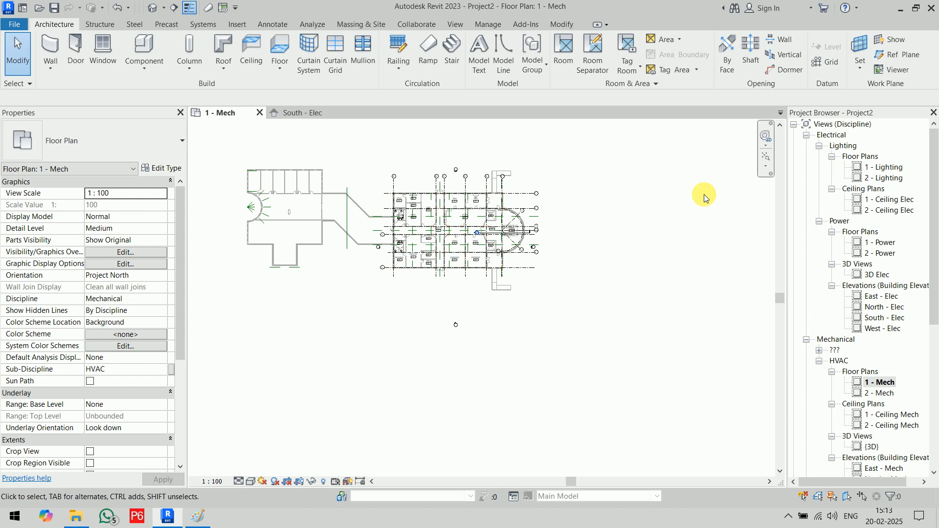
{"action": "left_click", "coordinate": [307, 112]}
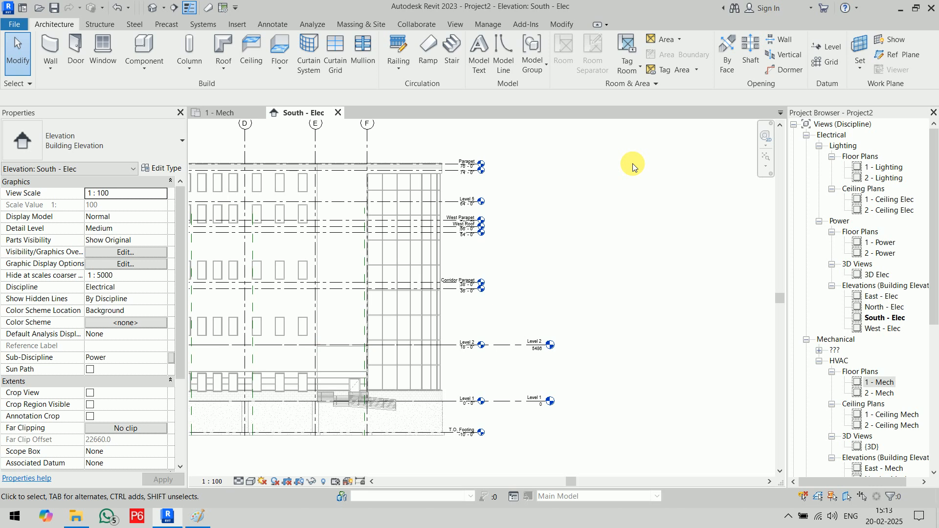
- Draw a new Level 3 line in South - Elec, its head aligned with the other levels
{"action": "key", "text": "l"}
{"action": "key", "text": "l"}
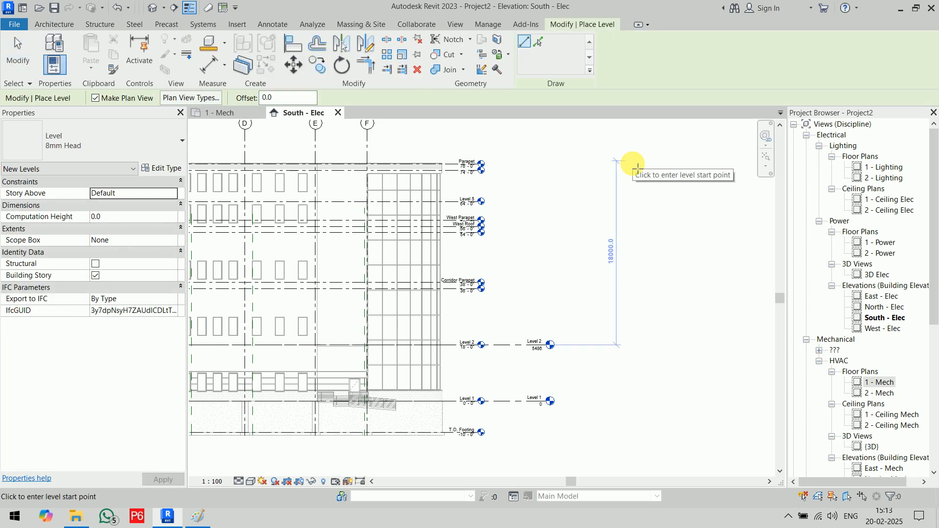
{"action": "key", "text": "Escape"}
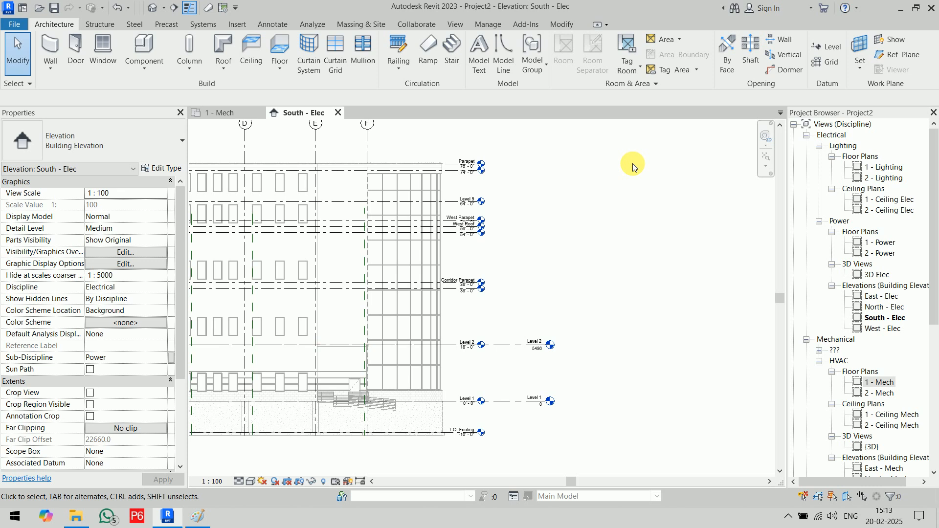
{"action": "left_click", "coordinate": [817, 46]}
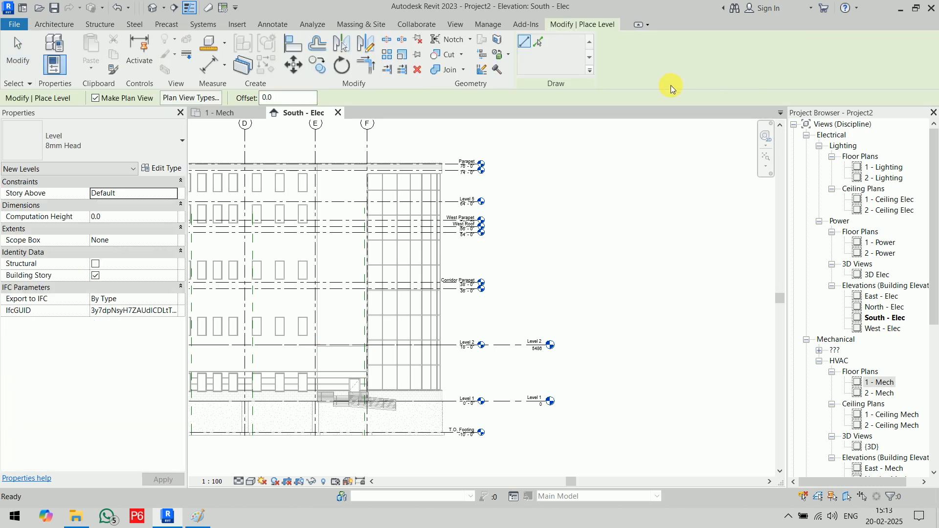
{"action": "left_click", "coordinate": [522, 45]}
{"action": "left_click", "coordinate": [222, 294]}
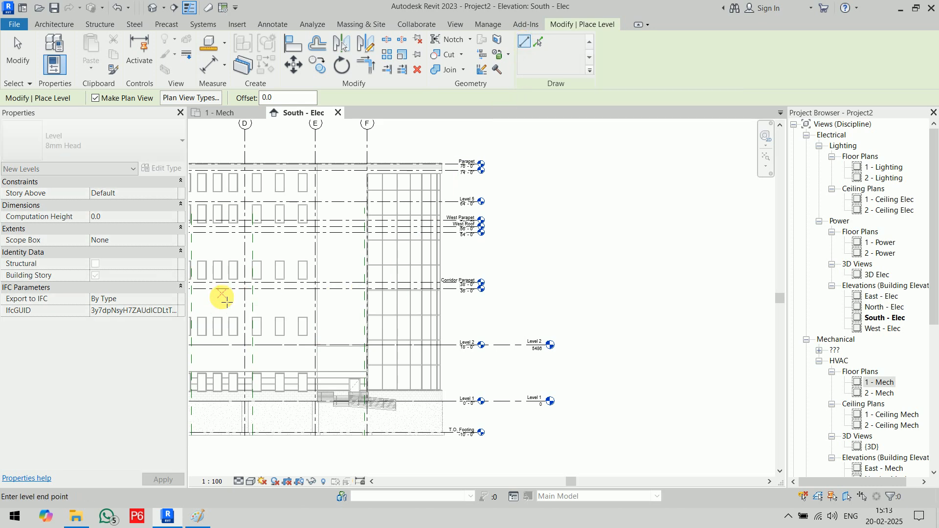
{"action": "left_click", "coordinate": [542, 303]}
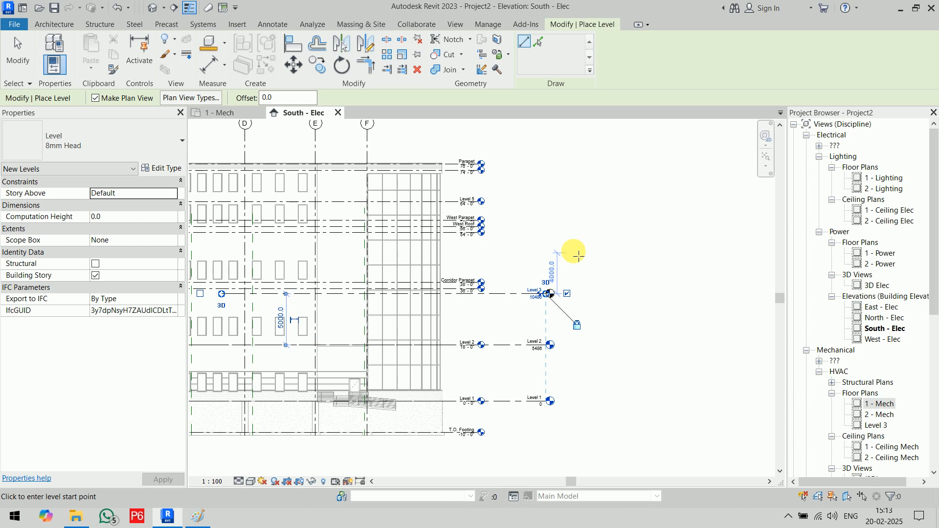
- Review which plan views new levels create without changes, then select the 1 - Mech plan
{"action": "scroll", "coordinate": [881, 404], "scroll_direction": "down", "scroll_amount": 1}
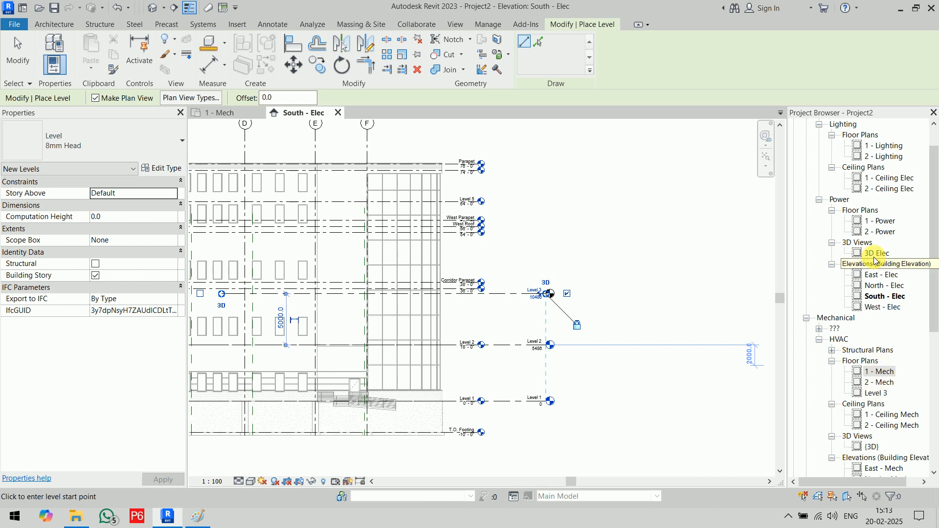
{"action": "scroll", "coordinate": [870, 224], "scroll_direction": "up", "scroll_amount": 1}
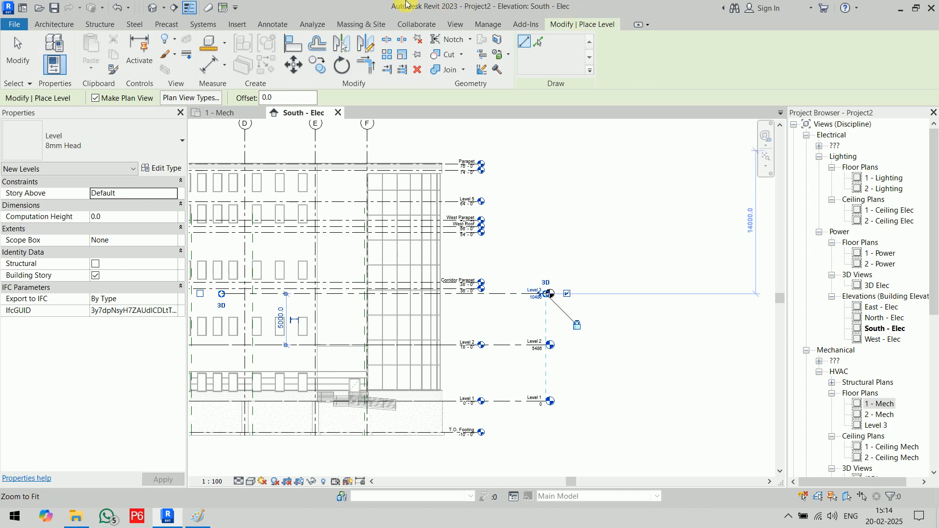
{"action": "left_click", "coordinate": [187, 103]}
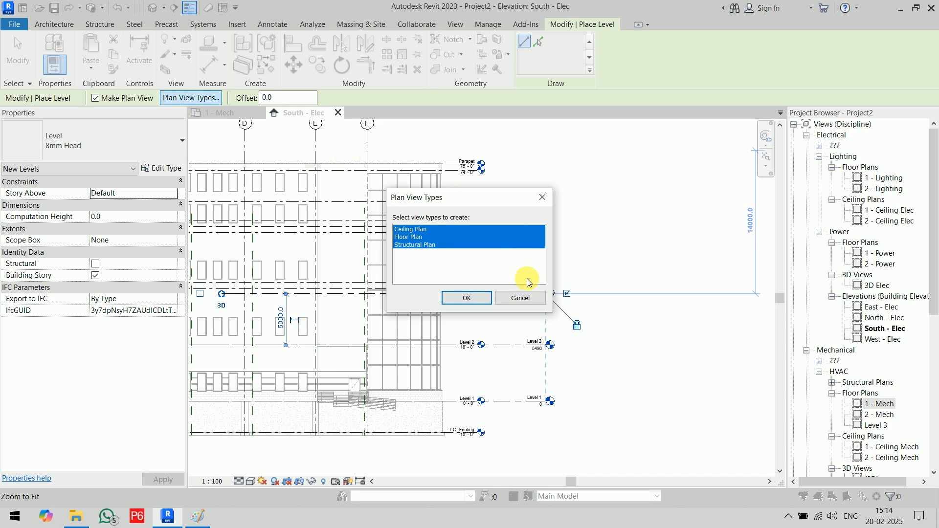
{"action": "left_click", "coordinate": [532, 299]}
{"action": "scroll", "coordinate": [896, 406], "scroll_direction": "down", "scroll_amount": 1}
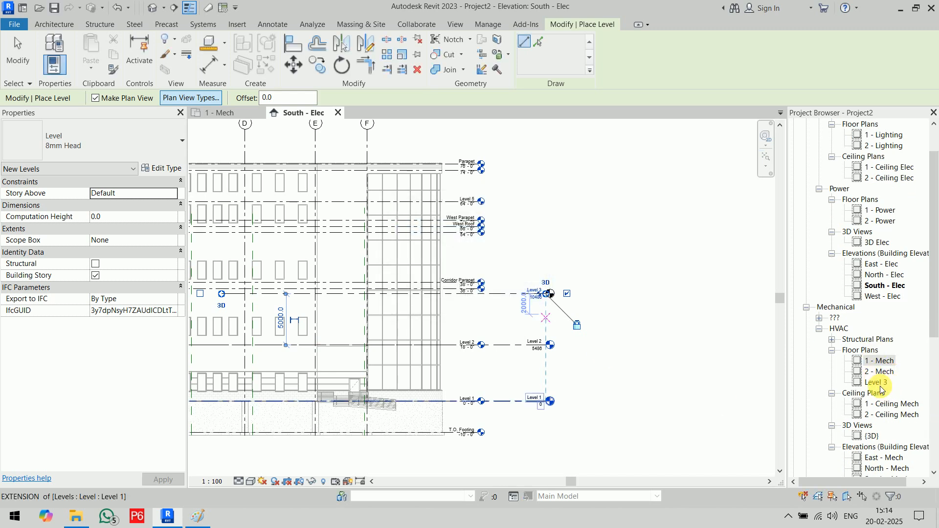
{"action": "left_click", "coordinate": [832, 340]}
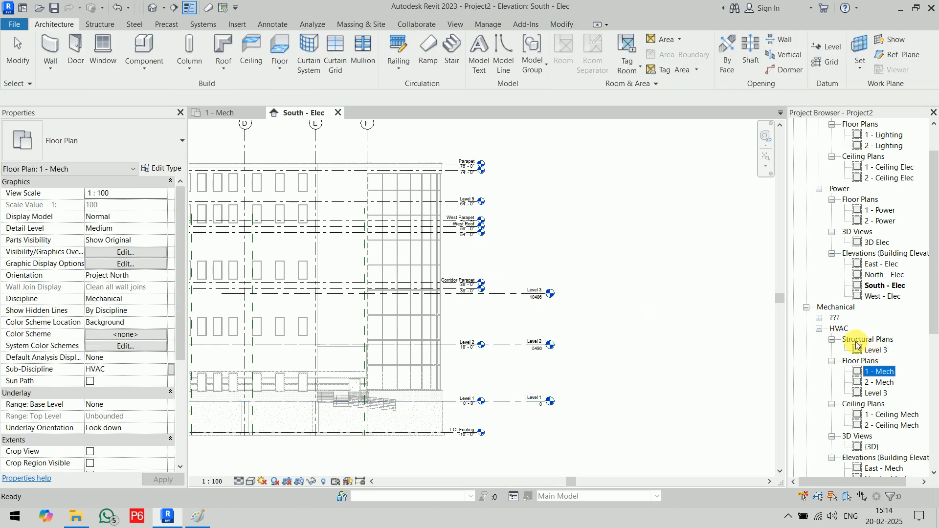
{"action": "scroll", "coordinate": [857, 343], "scroll_direction": "down", "scroll_amount": 6}
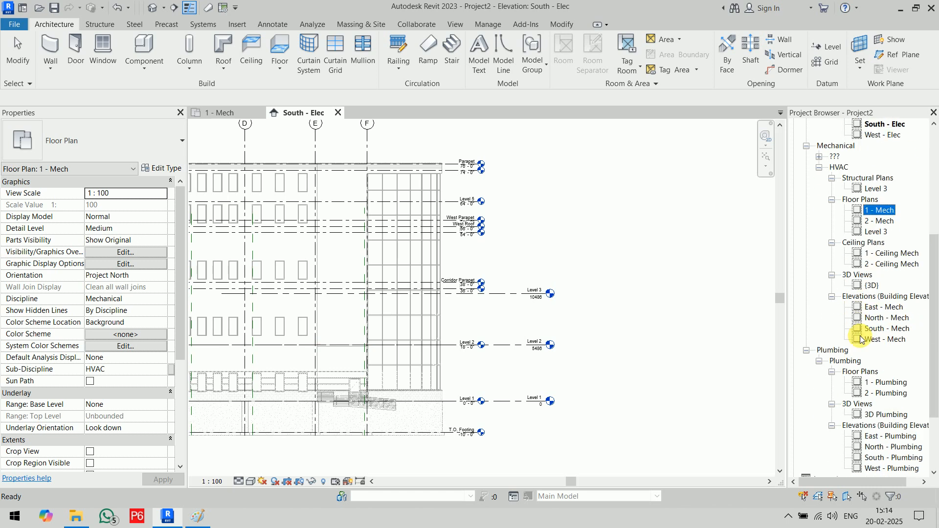
{"action": "scroll", "coordinate": [866, 343], "scroll_direction": "up", "scroll_amount": 8}
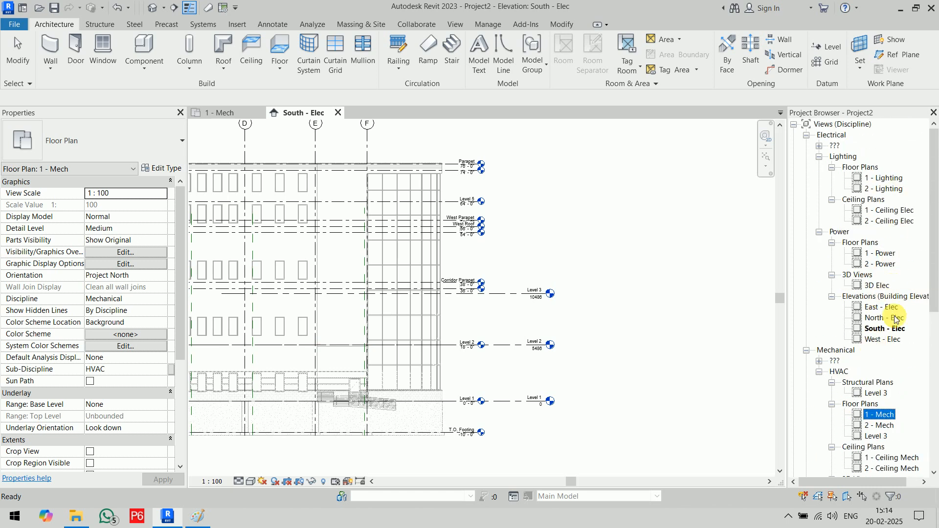
{"action": "scroll", "coordinate": [885, 333], "scroll_direction": "down", "scroll_amount": 2}
{"action": "scroll", "coordinate": [895, 348], "scroll_direction": "down", "scroll_amount": 2}
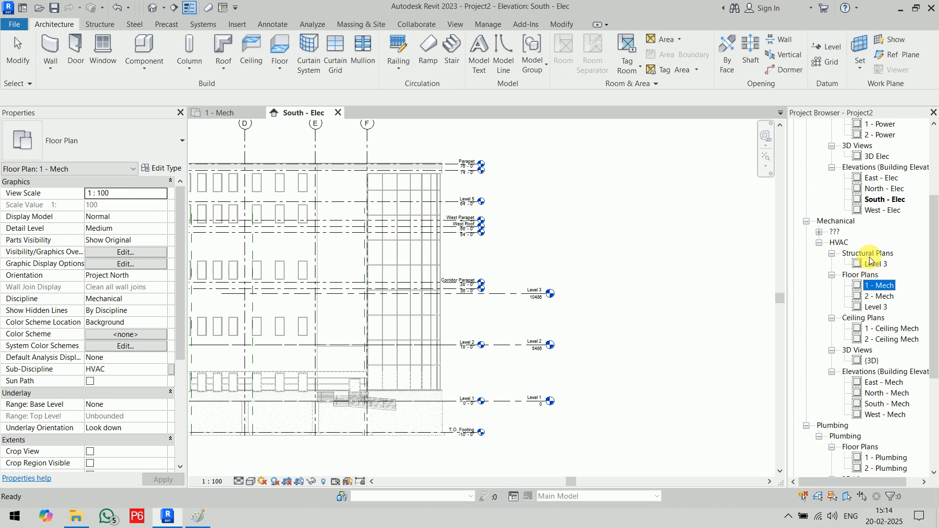
{"action": "left_click", "coordinate": [819, 232]}
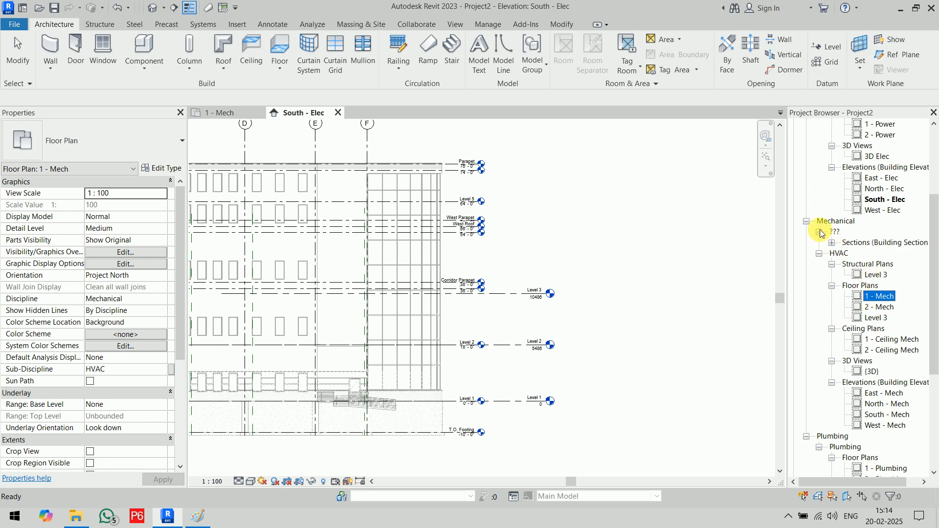
{"action": "left_click", "coordinate": [820, 233]}
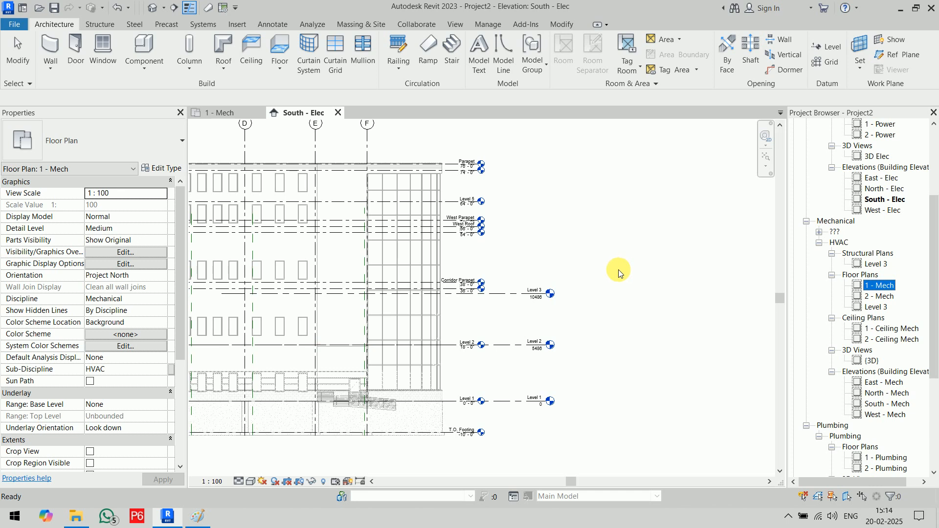
- Undo Level 3, zoom into the elevation, and bring up the Collaborate ribbon
{"action": "key", "text": "ctrl+z"}
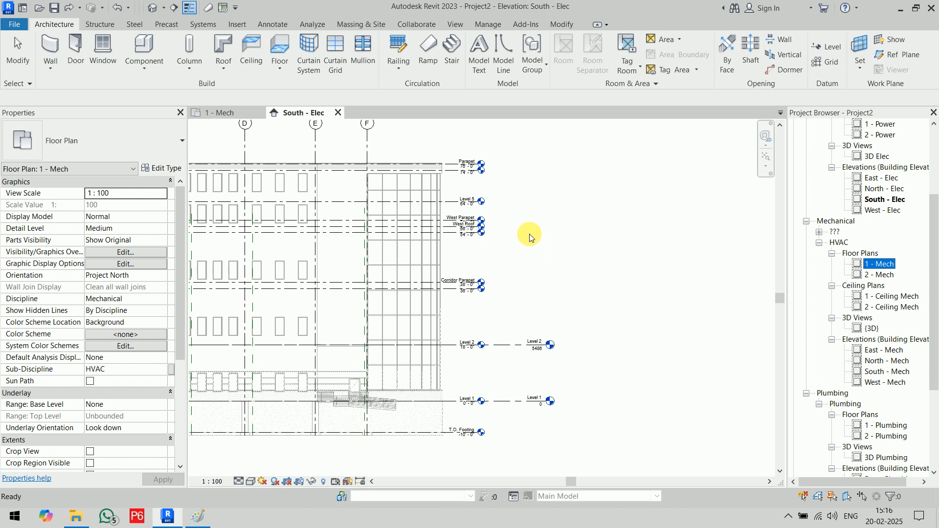
{"action": "scroll", "coordinate": [543, 229], "scroll_direction": "up", "scroll_amount": 2}
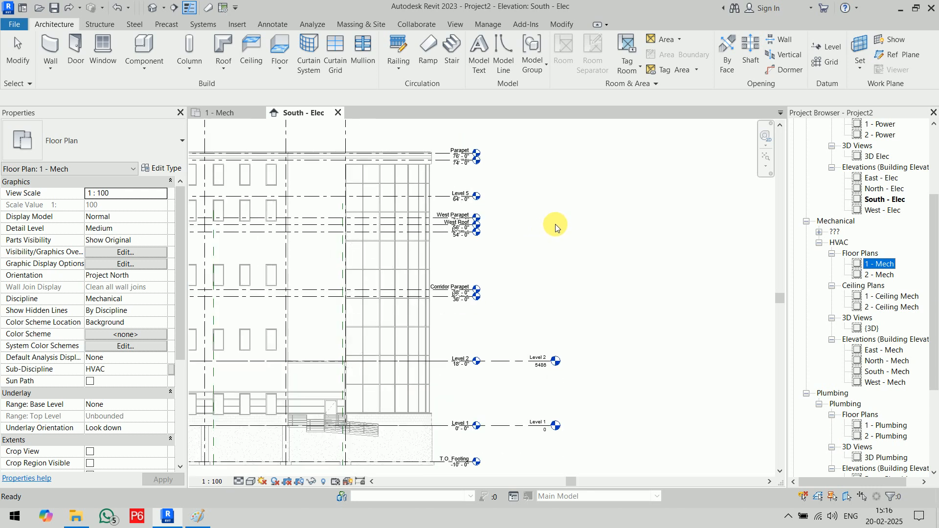
{"action": "left_click", "coordinate": [409, 24]}
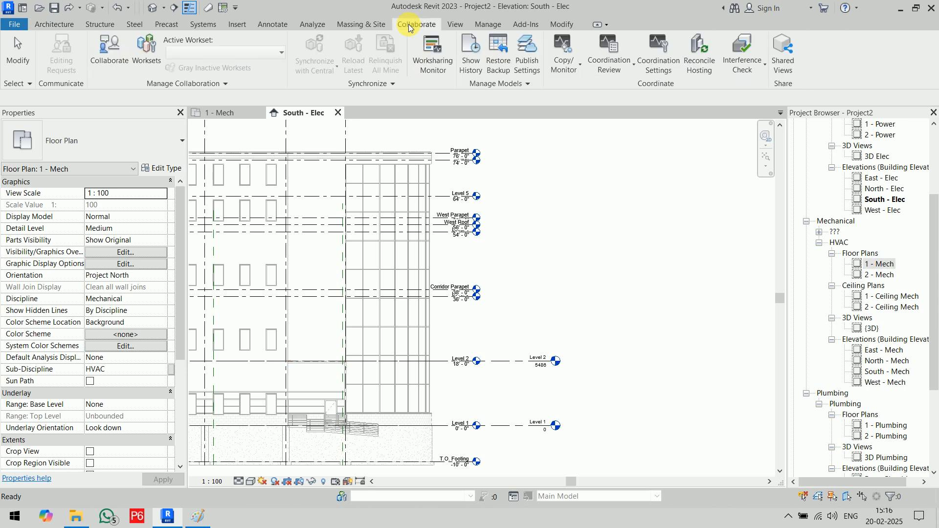
- Choose Copy/Monitor > Select Link and pick the linked Architectural_2023.rvt model
{"action": "left_click", "coordinate": [573, 73]}
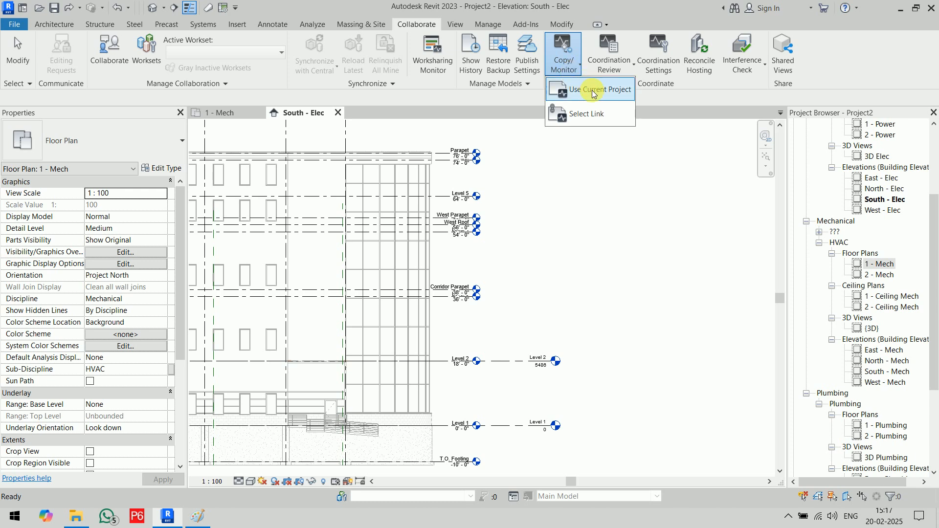
{"action": "left_click", "coordinate": [599, 116]}
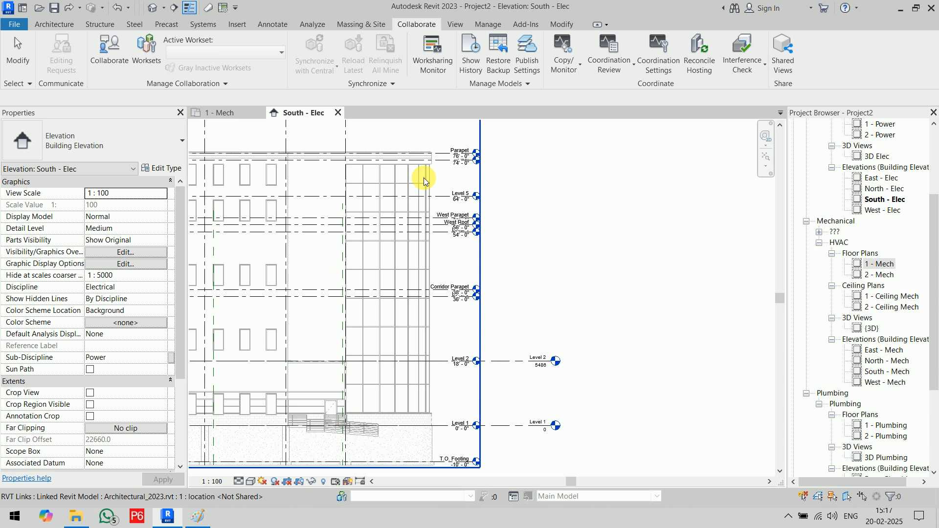
{"action": "left_click", "coordinate": [437, 200]}
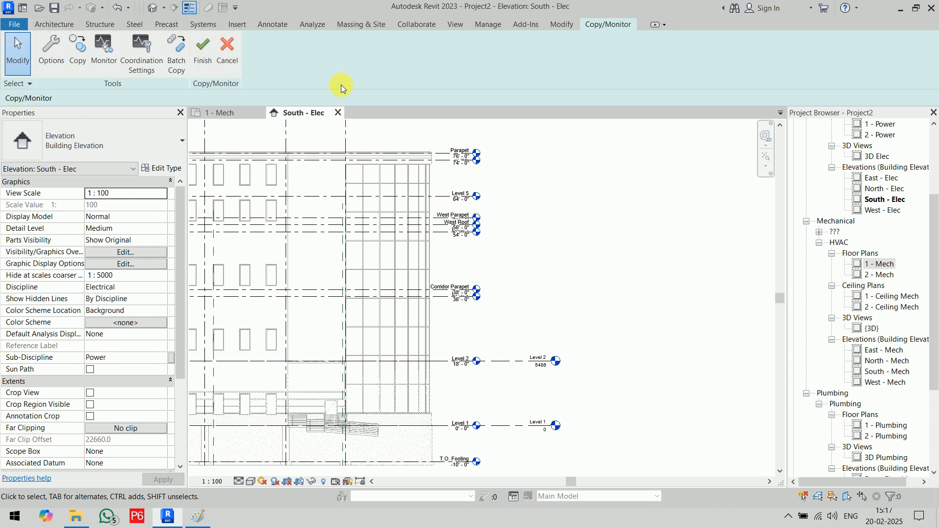
- Start Copy with Multiple, pick T.O. Footing, Corridor Parapet, West Roof and Parapet, then clear the picks
{"action": "left_click", "coordinate": [69, 55]}
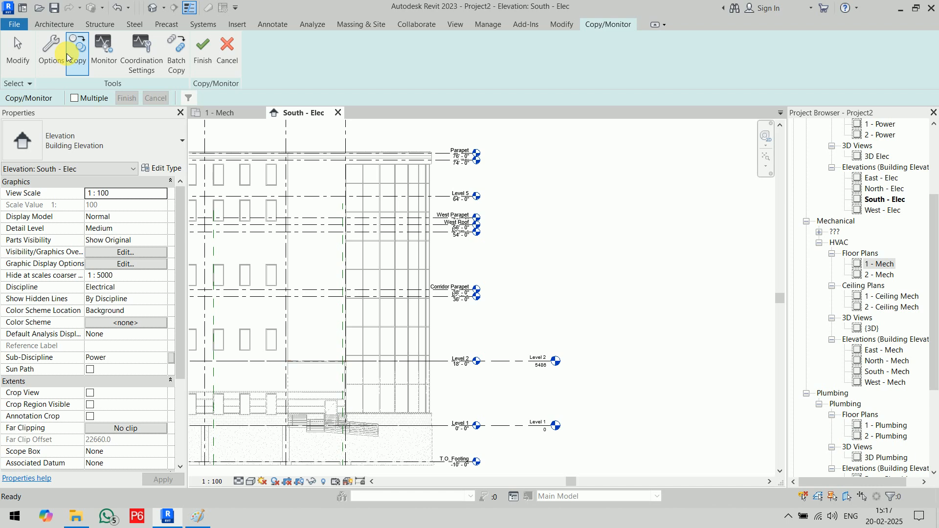
{"action": "left_click", "coordinate": [74, 98]}
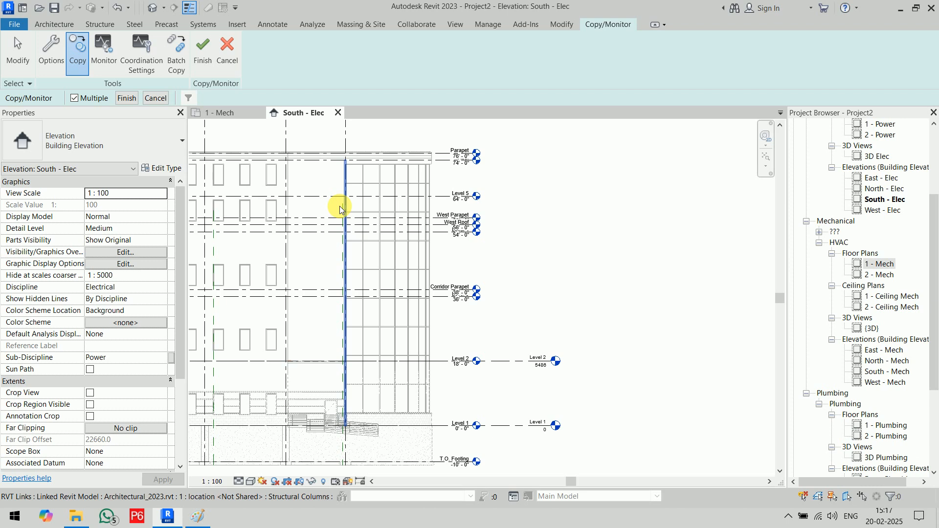
{"action": "left_click", "coordinate": [409, 464]}
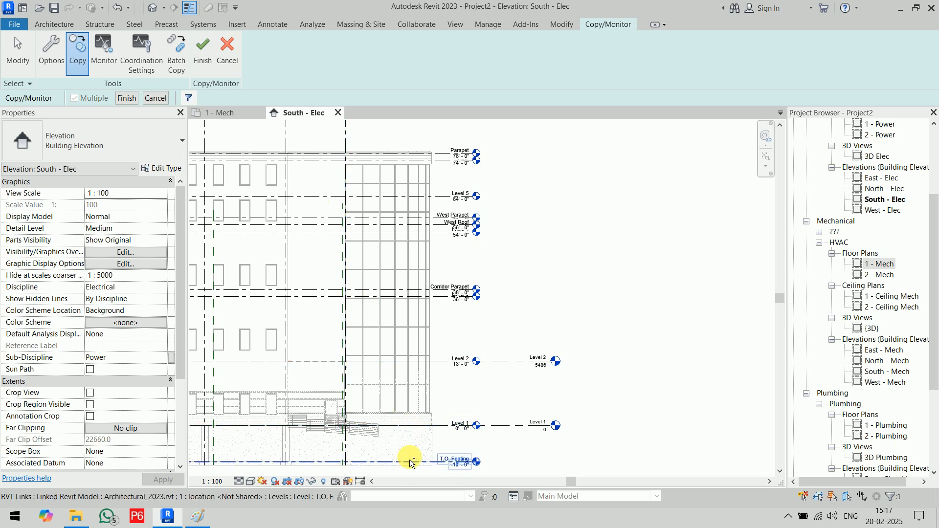
{"action": "left_click", "coordinate": [443, 303]}
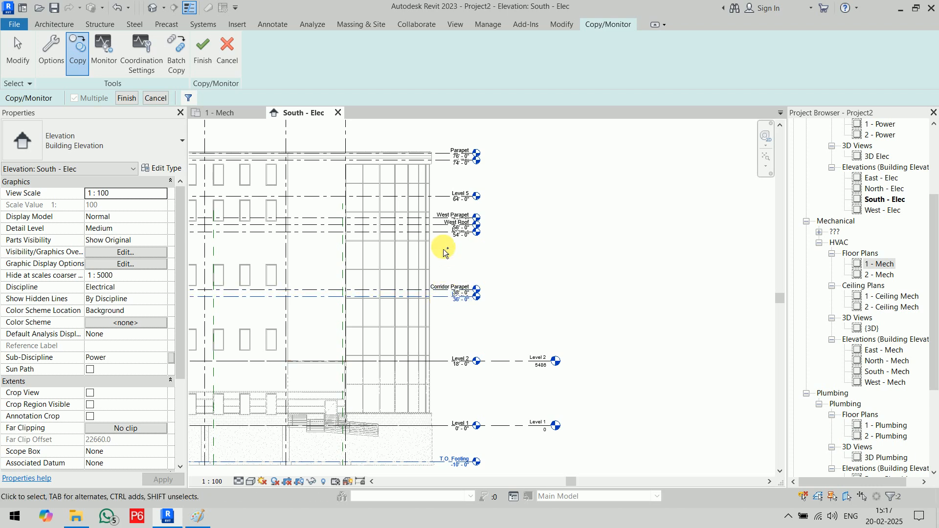
{"action": "left_click", "coordinate": [442, 234]}
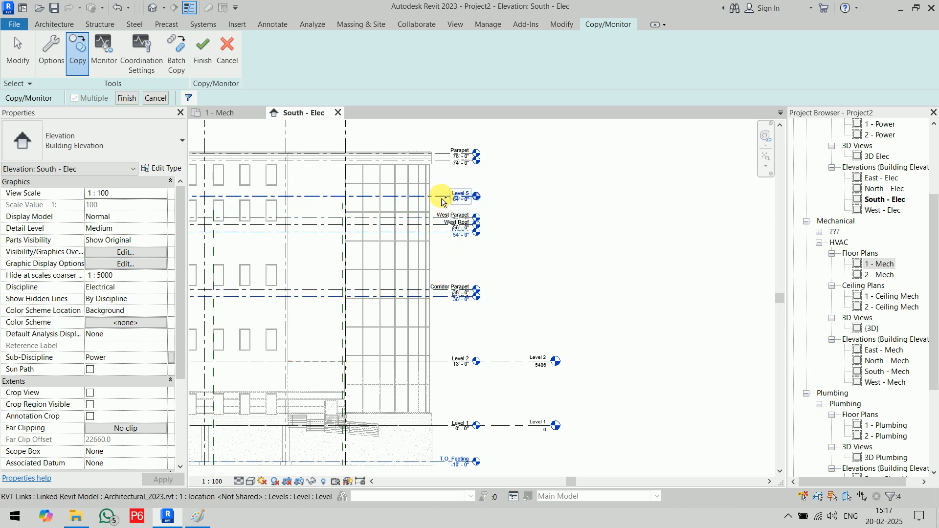
{"action": "left_click", "coordinate": [442, 161]}
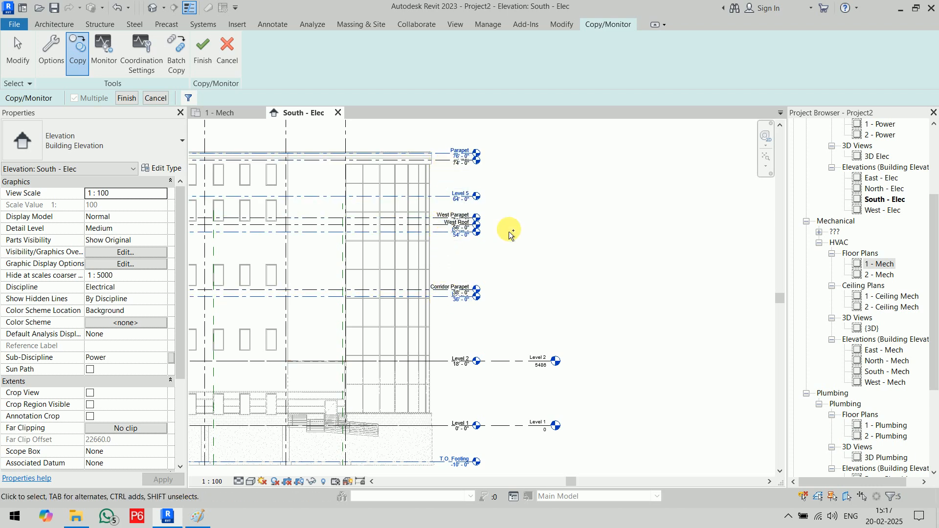
{"action": "scroll", "coordinate": [474, 144], "scroll_direction": "up", "scroll_amount": 4}
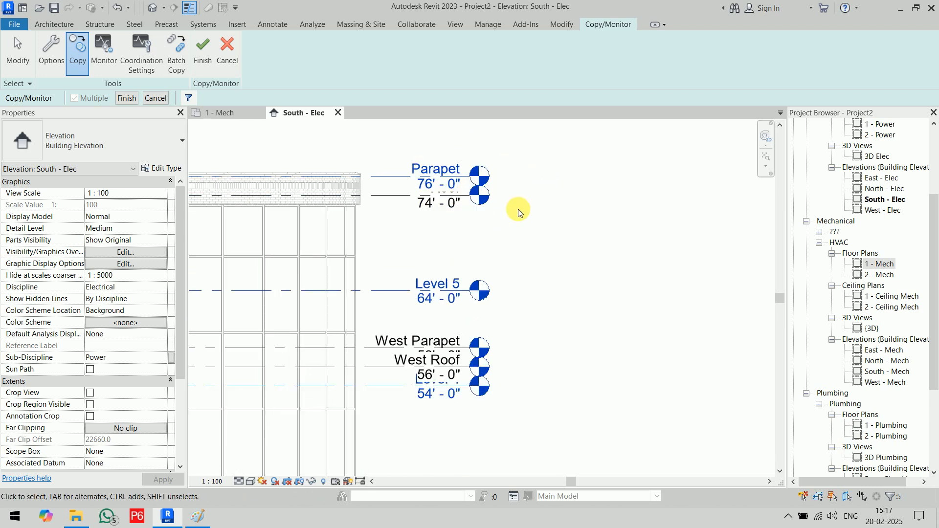
{"action": "key", "text": "Escape"}
{"action": "scroll", "coordinate": [521, 211], "scroll_direction": "down", "scroll_amount": 4}
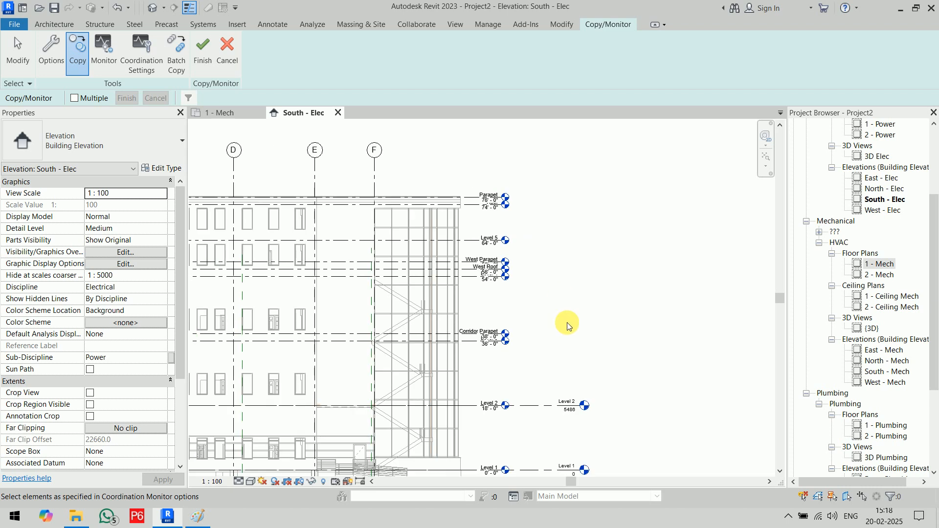
{"action": "middle_click_drag", "start_coordinate": [566, 324], "coordinate": [533, 235]}
- Copy T.O. Footing, Corridor Parapet, West Roof, Level 5, Parapet and grid D, then Finish
{"action": "left_click", "coordinate": [398, 408]}
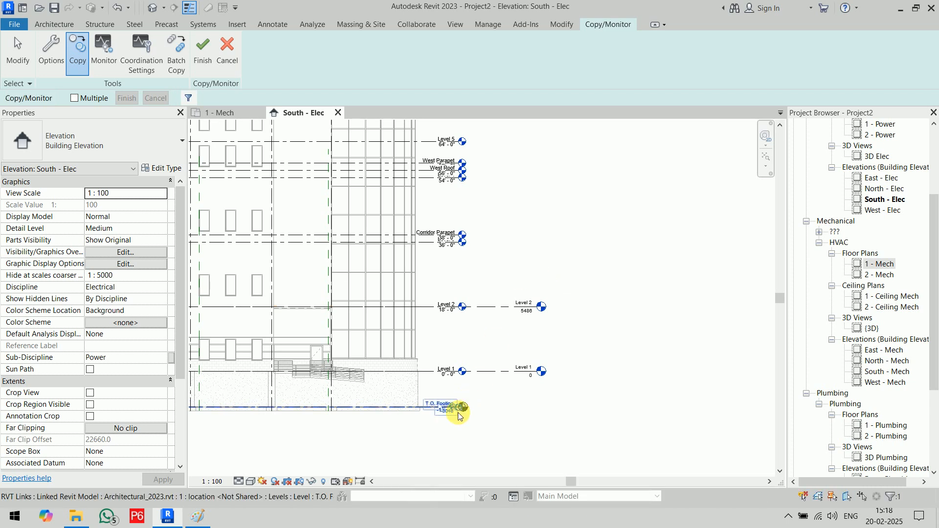
{"action": "left_click", "coordinate": [76, 99]}
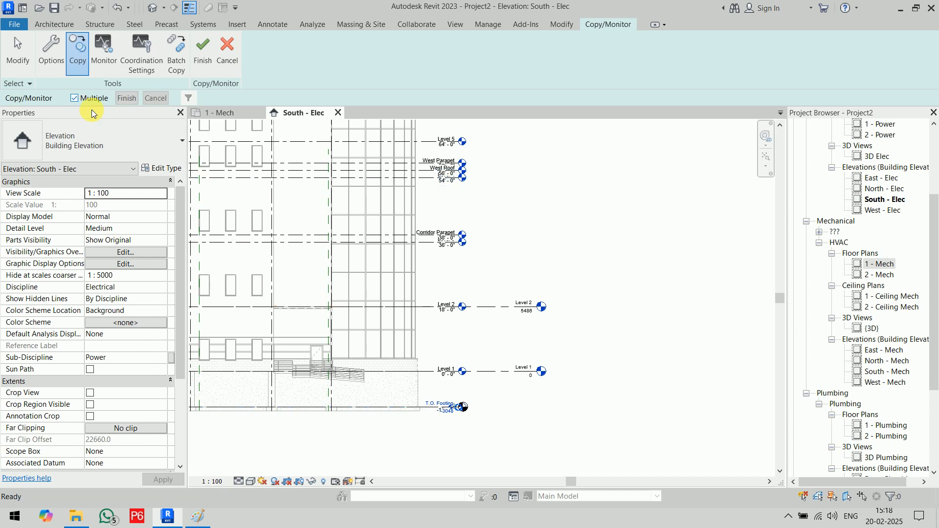
{"action": "middle_click_drag", "start_coordinate": [541, 234], "coordinate": [555, 308]}
{"action": "left_click", "coordinate": [440, 314]}
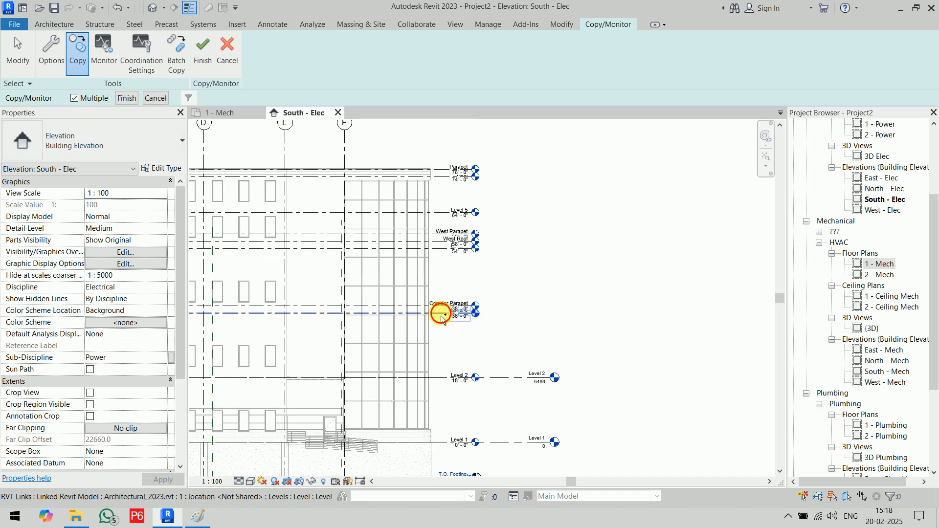
{"action": "left_click", "coordinate": [440, 252]}
{"action": "left_click", "coordinate": [436, 213]}
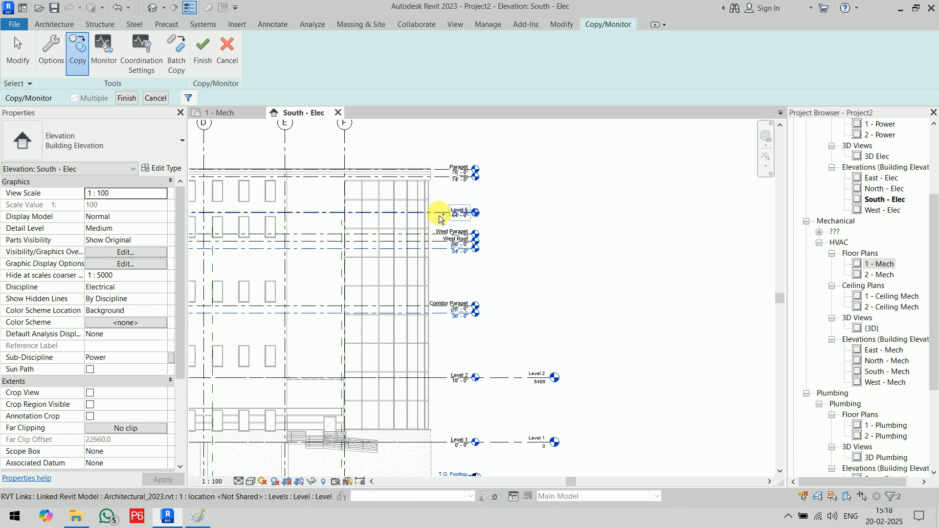
{"action": "left_click", "coordinate": [447, 180]}
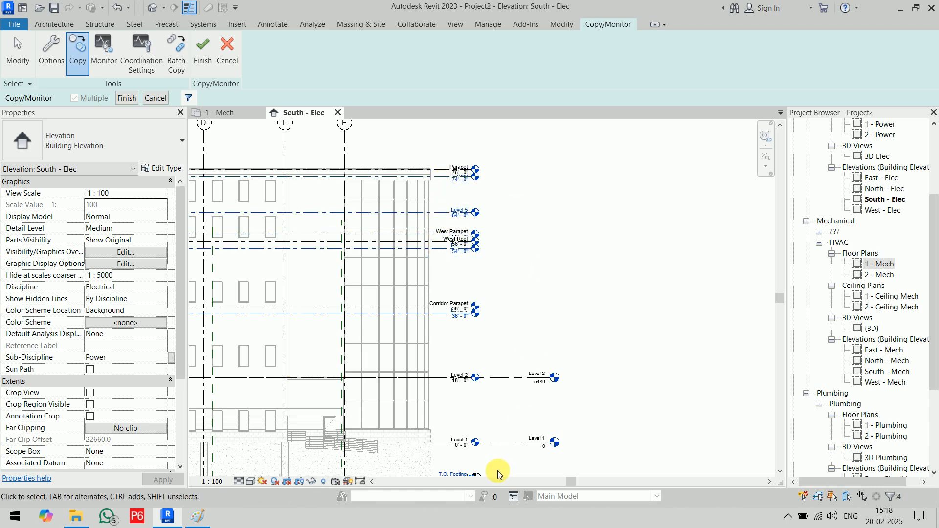
{"action": "left_click", "coordinate": [204, 274]}
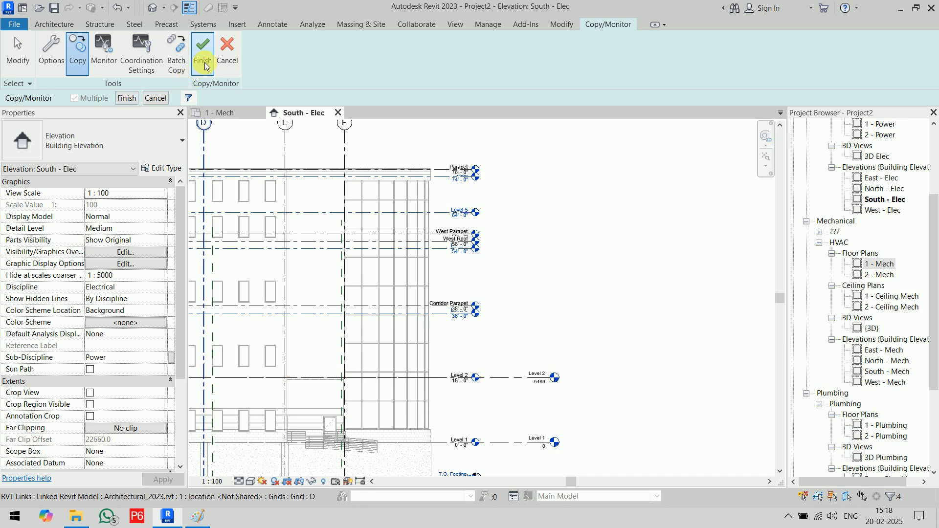
{"action": "left_click", "coordinate": [126, 98]}
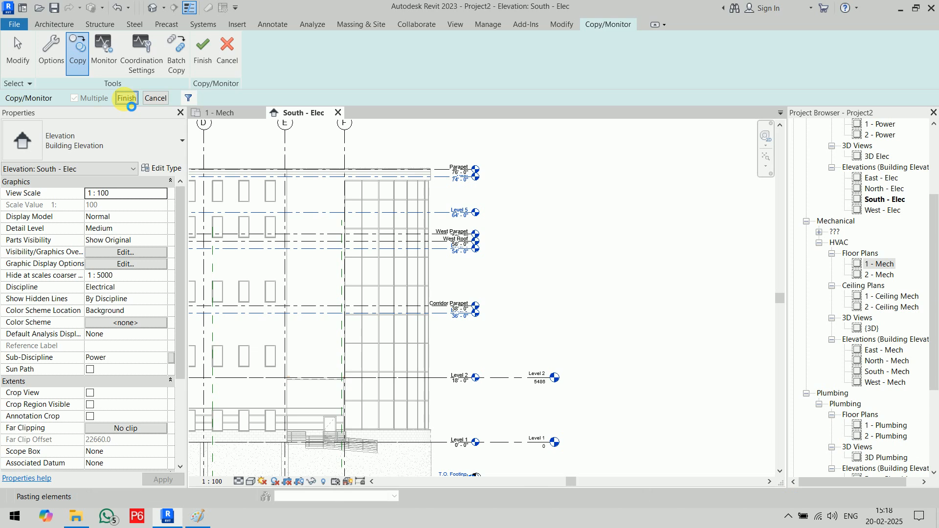
- Stretch the copied Roof level's end to line up with Level 1, then view the whole elevation
{"action": "left_click", "coordinate": [598, 224]}
{"action": "left_click", "coordinate": [443, 184]}
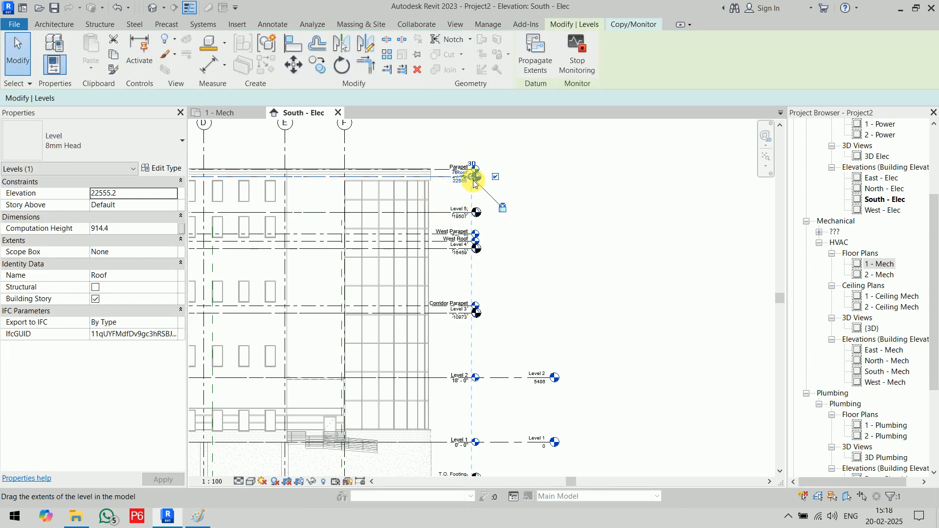
{"action": "left_click_drag", "start_coordinate": [532, 184], "coordinate": [551, 190]}
{"action": "left_click", "coordinate": [634, 320]}
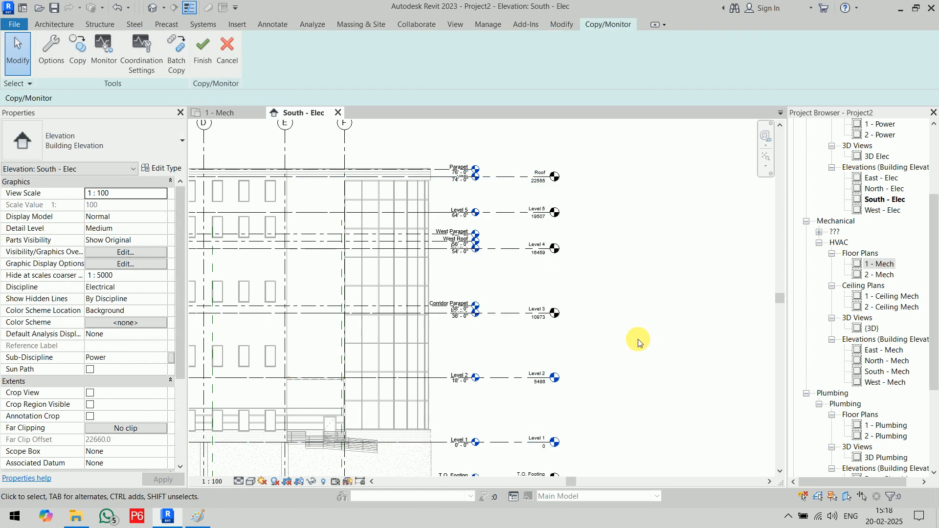
{"action": "scroll", "coordinate": [646, 342], "scroll_direction": "down", "scroll_amount": 1}
{"action": "middle_click_drag", "start_coordinate": [653, 344], "coordinate": [627, 292]}
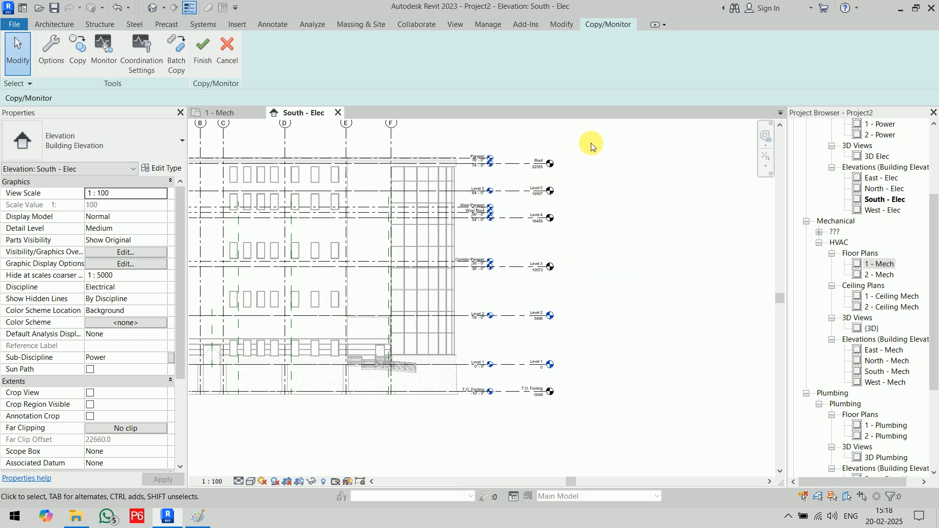
- Select the Roof through Level 3 and T.O. Footing levels, then Level 1 and Level 2, clearing each selection
{"action": "left_click_drag", "start_coordinate": [565, 139], "coordinate": [522, 272]}
{"action": "left_click", "coordinate": [514, 392], "text": "ctrl"}
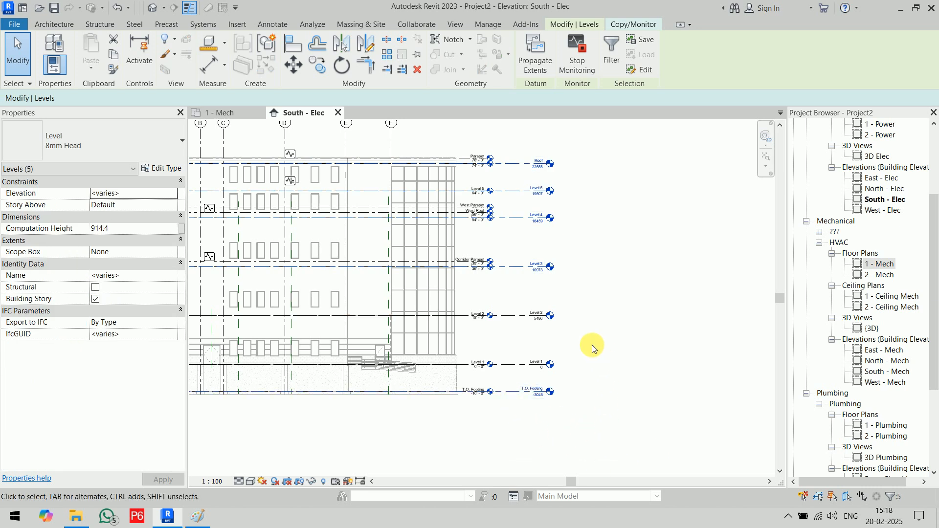
{"action": "middle_click_drag", "start_coordinate": [647, 361], "coordinate": [753, 360]}
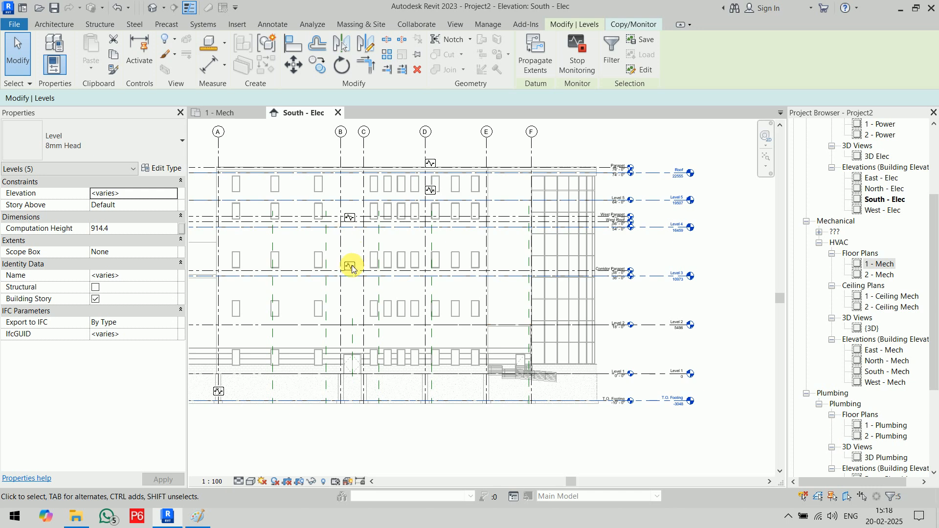
{"action": "left_click", "coordinate": [444, 441]}
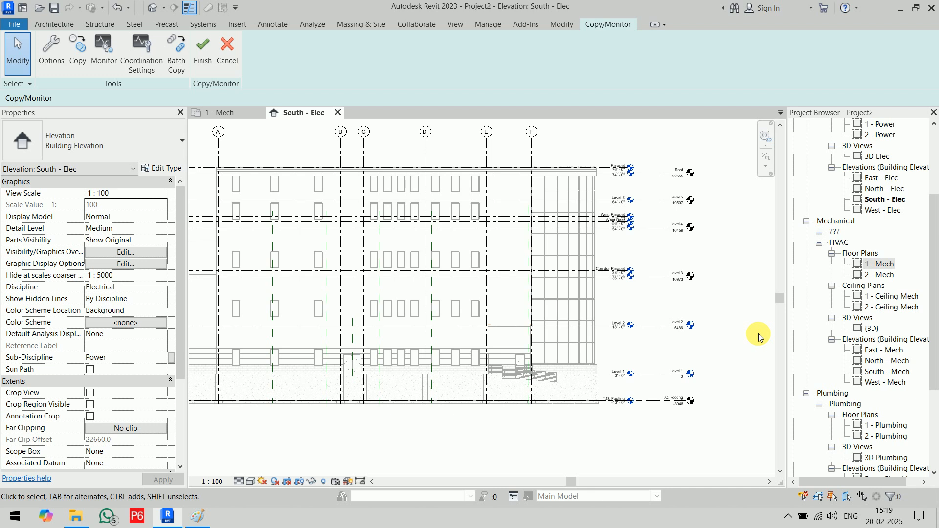
{"action": "left_click_drag", "start_coordinate": [704, 308], "coordinate": [658, 383]}
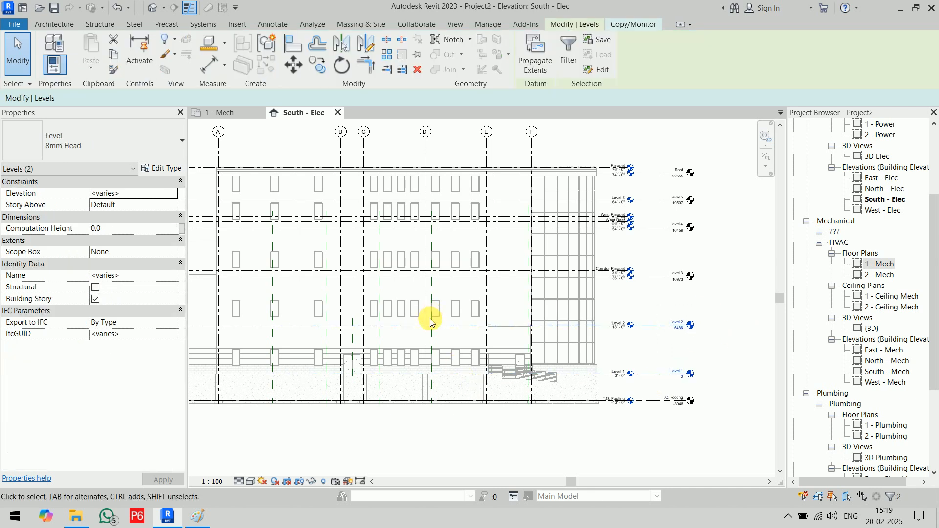
{"action": "left_click", "coordinate": [429, 446]}
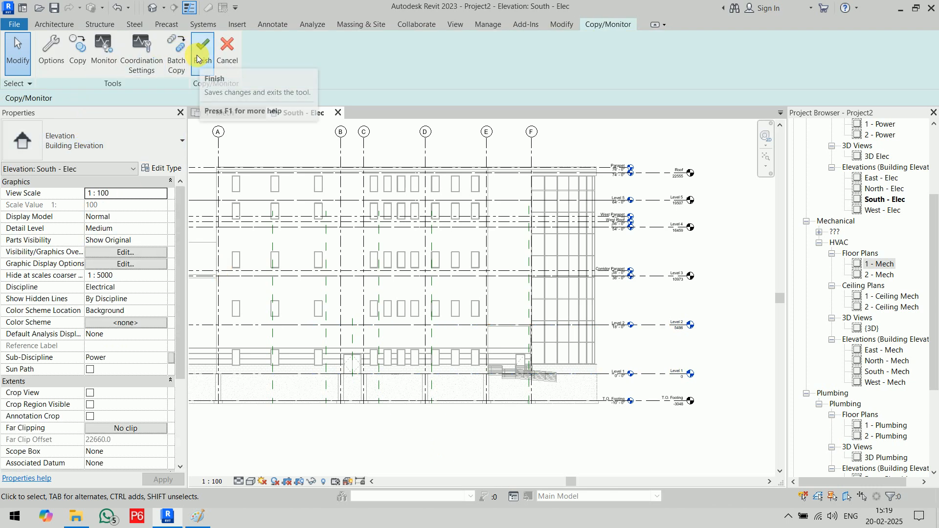
- Pair host Level 1 and Level 2 with the linked model's matching levels as monitored, then finish
{"action": "left_click", "coordinate": [108, 52]}
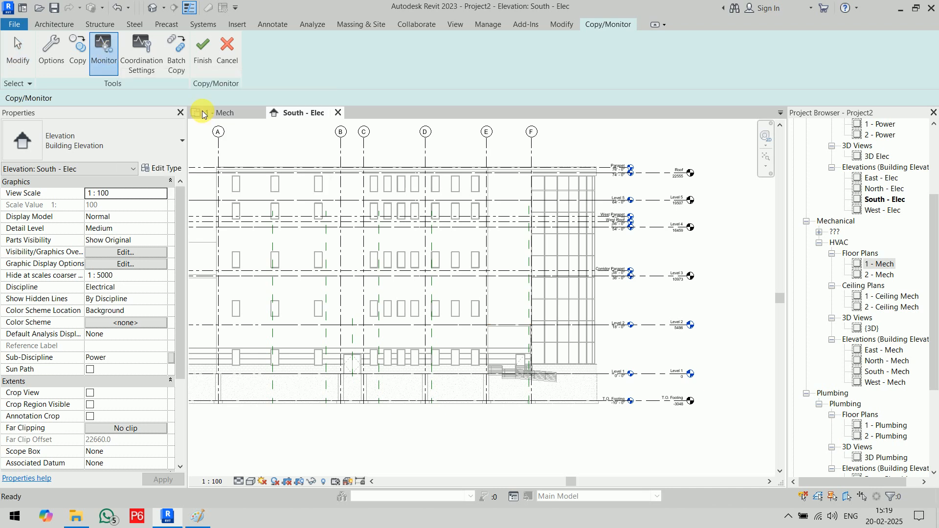
{"action": "scroll", "coordinate": [716, 368], "scroll_direction": "up", "scroll_amount": 5}
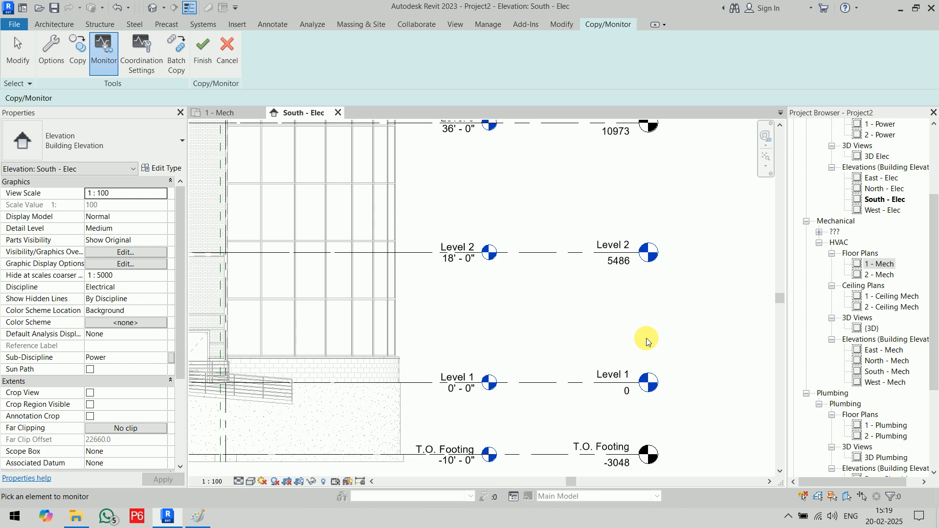
{"action": "left_click", "coordinate": [556, 387]}
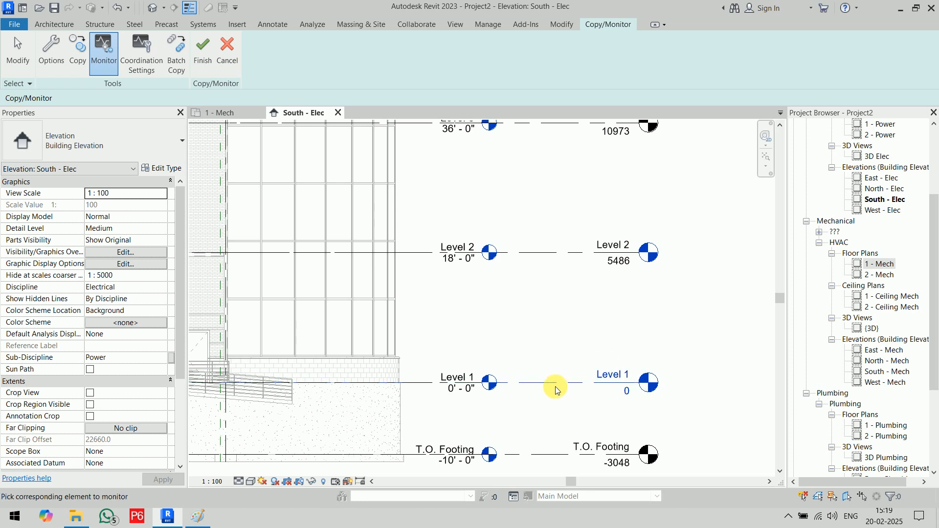
{"action": "left_click", "coordinate": [413, 381]}
{"action": "scroll", "coordinate": [461, 321], "scroll_direction": "down", "scroll_amount": 3}
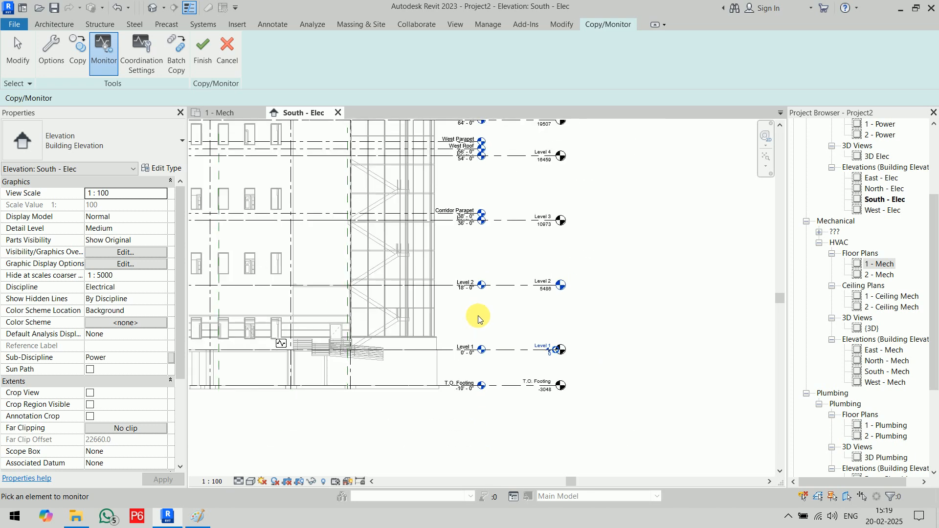
{"action": "middle_click_drag", "start_coordinate": [478, 316], "coordinate": [598, 310]}
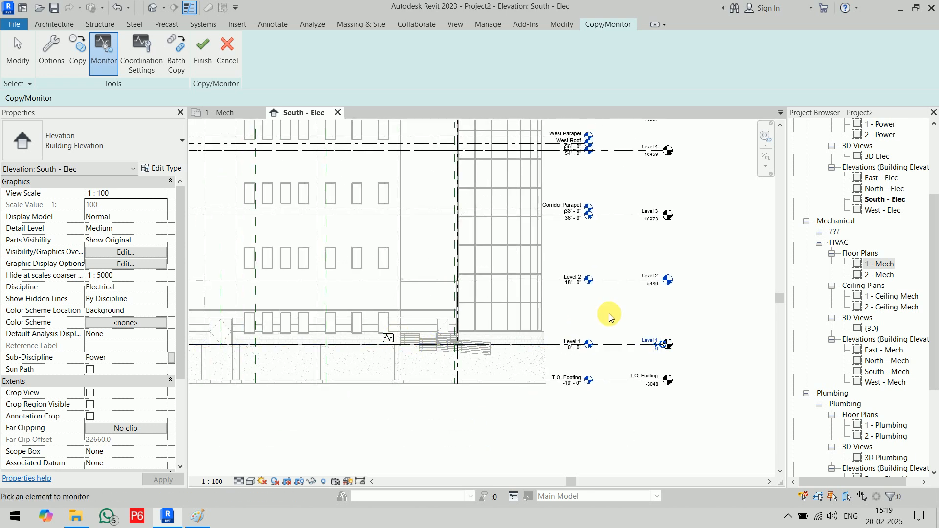
{"action": "left_click", "coordinate": [629, 280]}
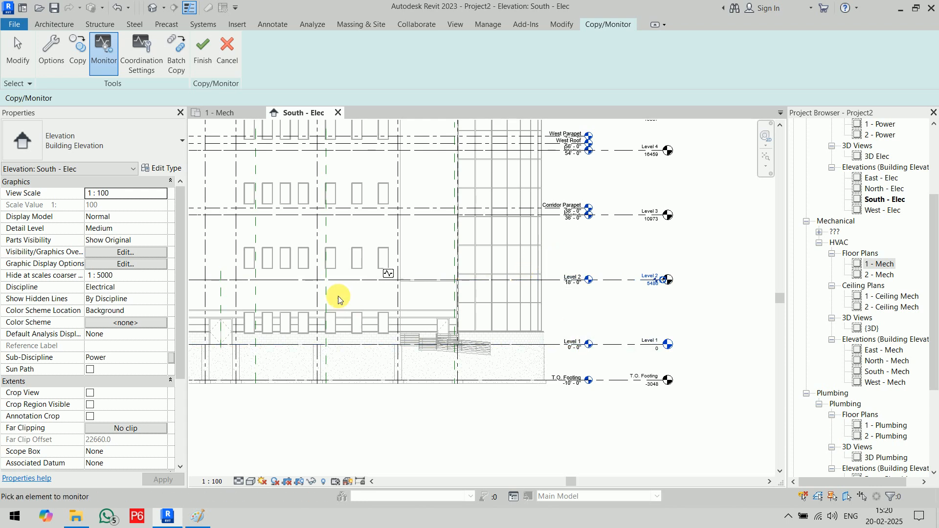
{"action": "left_click", "coordinate": [389, 277]}
{"action": "left_click", "coordinate": [203, 49]}
{"action": "scroll", "coordinate": [495, 400], "scroll_direction": "down", "scroll_amount": 2}
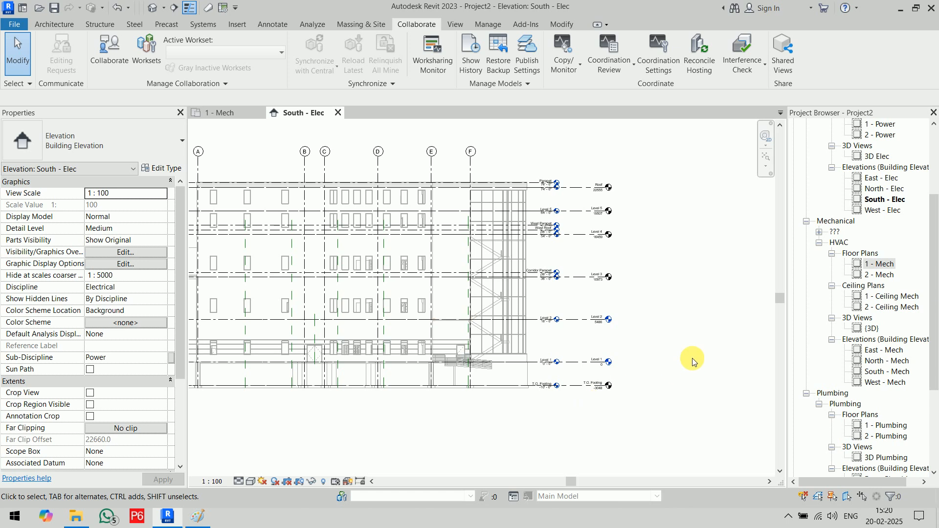
{"action": "left_click_drag", "start_coordinate": [672, 152], "coordinate": [585, 411]}
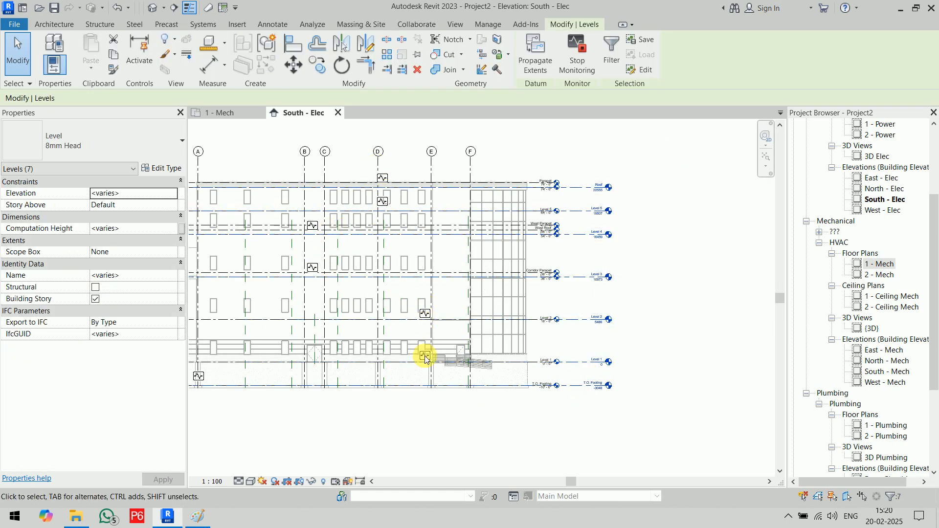
{"action": "middle_click_drag", "start_coordinate": [433, 383], "coordinate": [453, 381]}
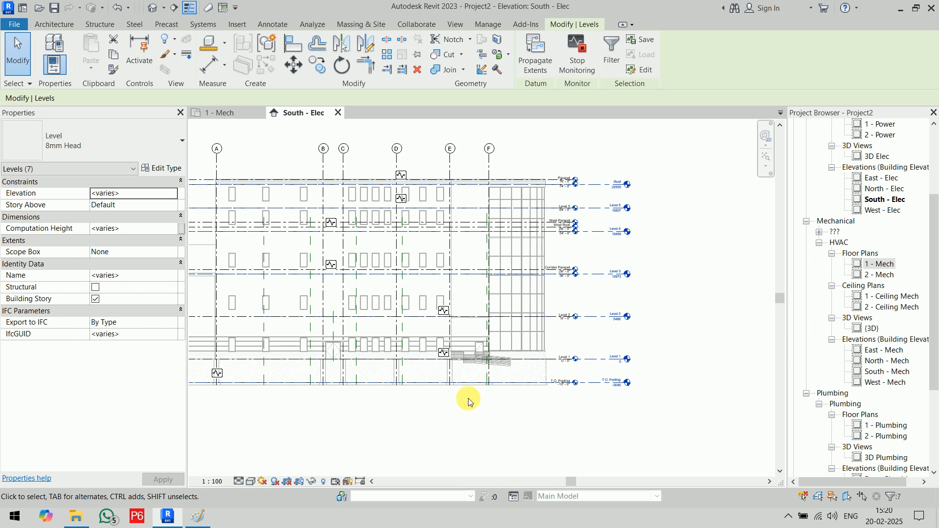
{"action": "left_click", "coordinate": [679, 298]}
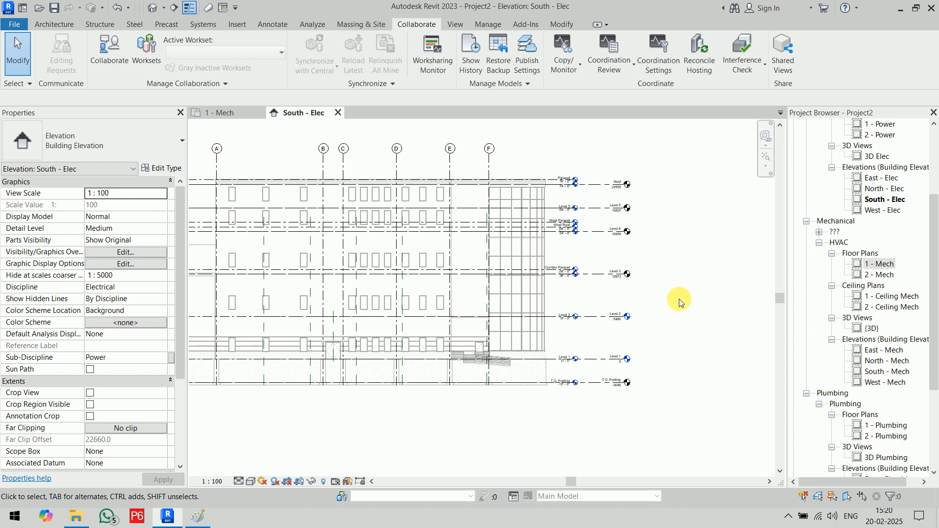
{"action": "scroll", "coordinate": [680, 301], "scroll_direction": "up", "scroll_amount": 2}
{"action": "middle_click_drag", "start_coordinate": [682, 300], "coordinate": [632, 327]}
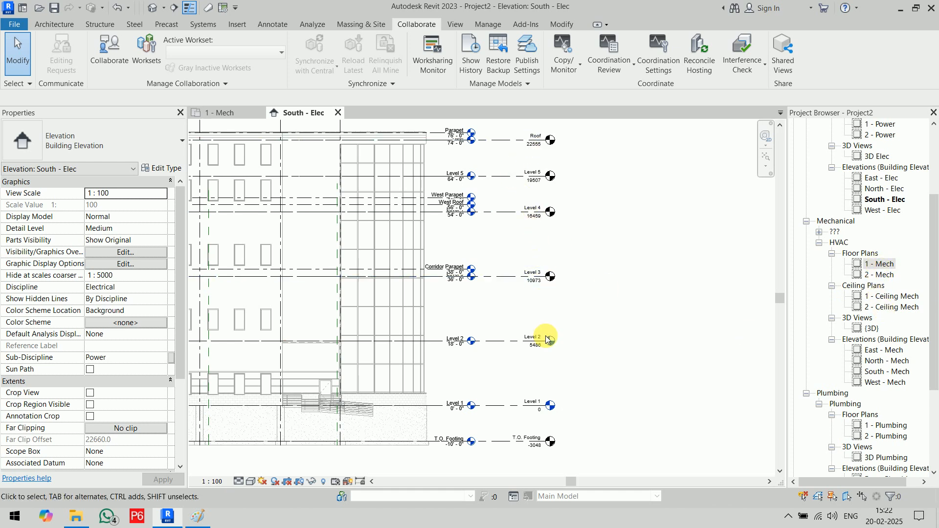
{"action": "scroll", "coordinate": [834, 269], "scroll_direction": "up", "scroll_amount": 4}
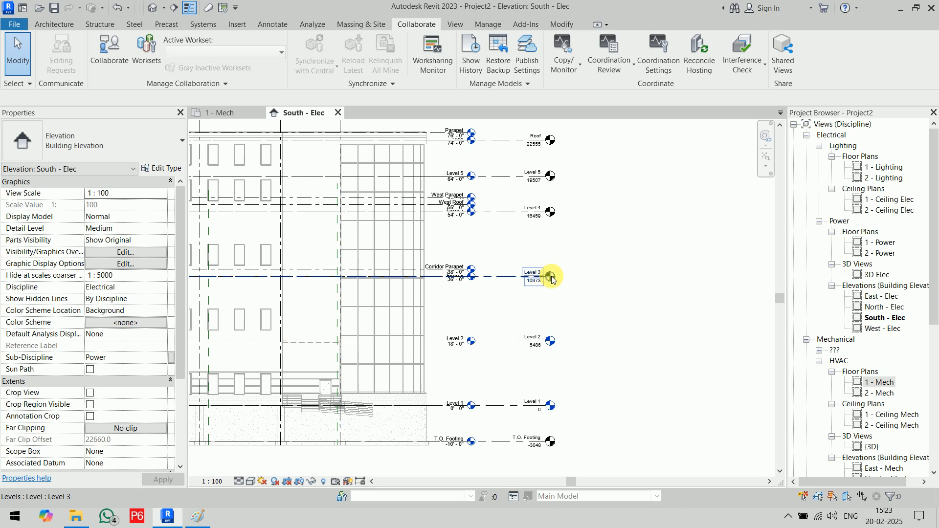
{"action": "scroll", "coordinate": [596, 281], "scroll_direction": "down", "scroll_amount": 2}
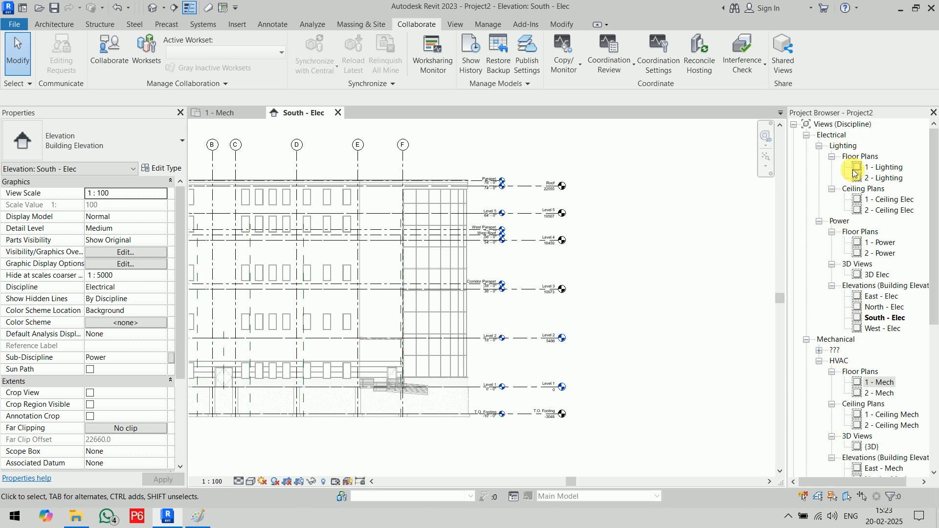
- Browse the Electrical, Lighting, Power and HVAC view groups in the Project Browser
{"action": "left_click", "coordinate": [839, 136]}
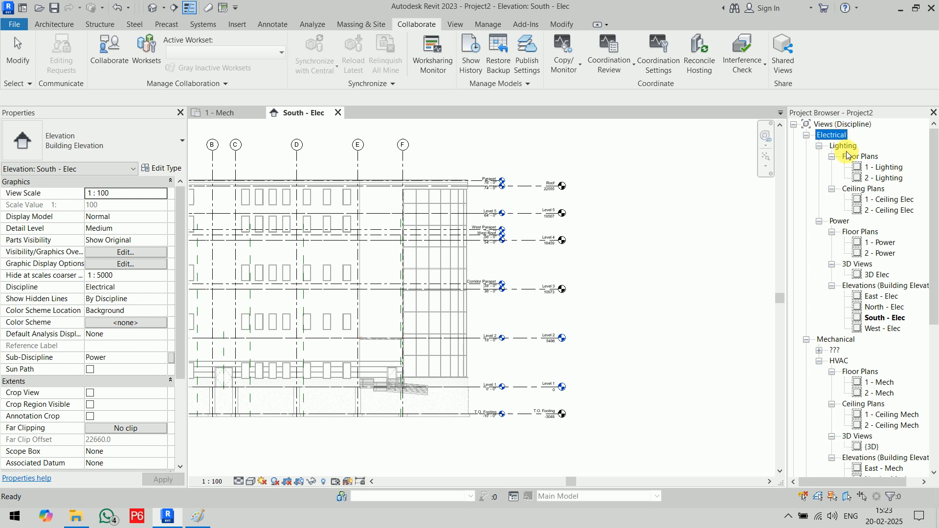
{"action": "left_click", "coordinate": [845, 146]}
{"action": "left_click", "coordinate": [842, 222]}
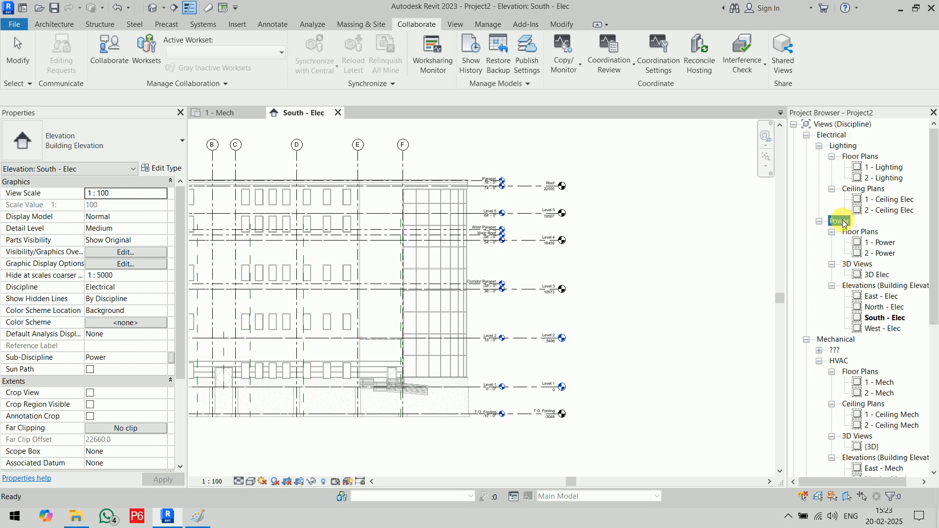
{"action": "scroll", "coordinate": [843, 224], "scroll_direction": "down", "scroll_amount": 4}
{"action": "left_click", "coordinate": [839, 233]}
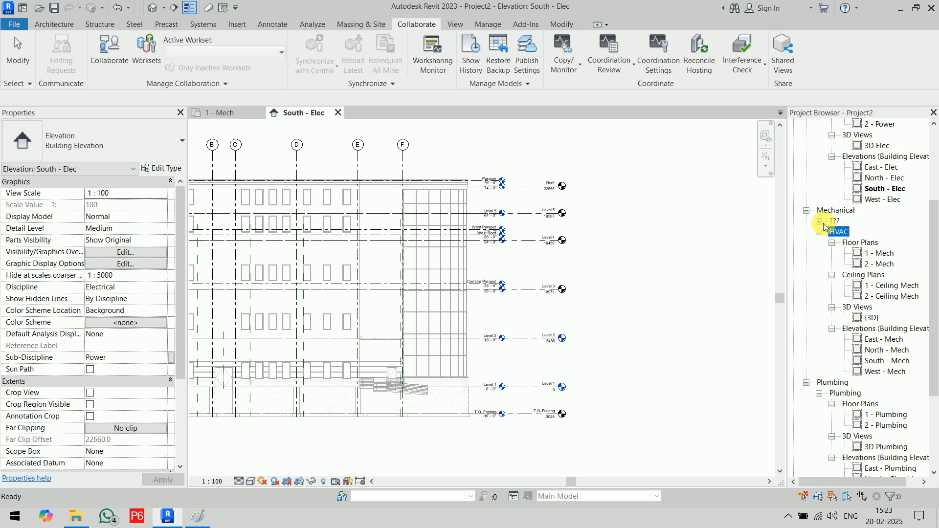
- Delete the Section 1 view under the ??? group's Building Sections
{"action": "left_click", "coordinate": [819, 221]}
{"action": "left_click", "coordinate": [833, 233]}
{"action": "right_click", "coordinate": [866, 242]}
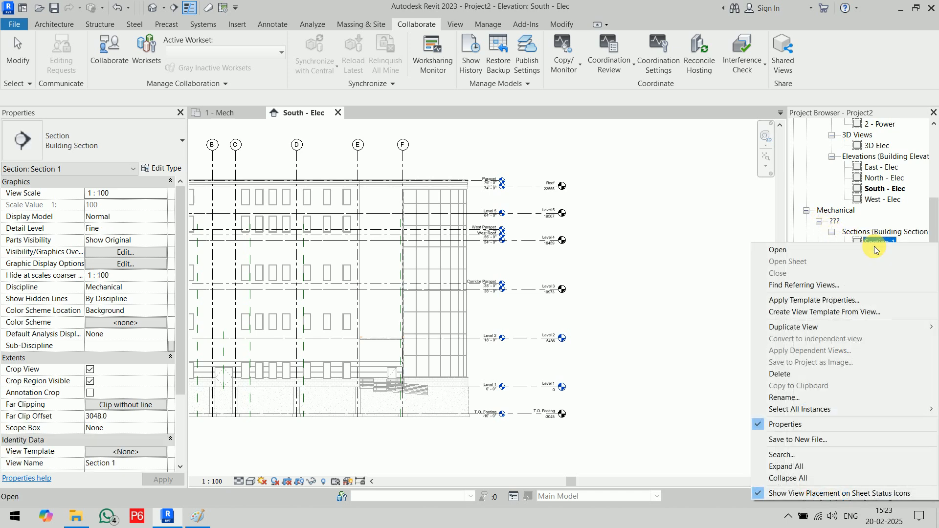
{"action": "left_click", "coordinate": [799, 380]}
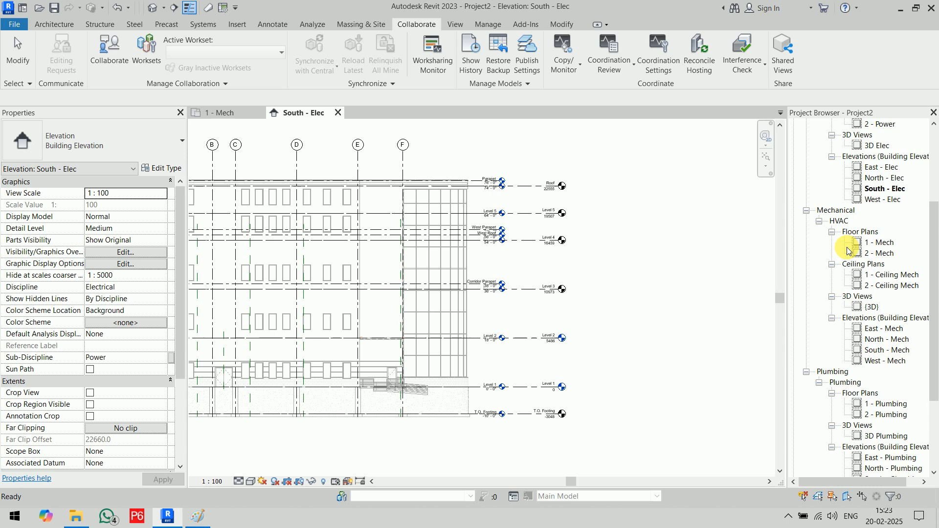
- Review the HVAC, Plumbing and Mechanical view groups in the Project Browser
{"action": "left_click", "coordinate": [837, 221]}
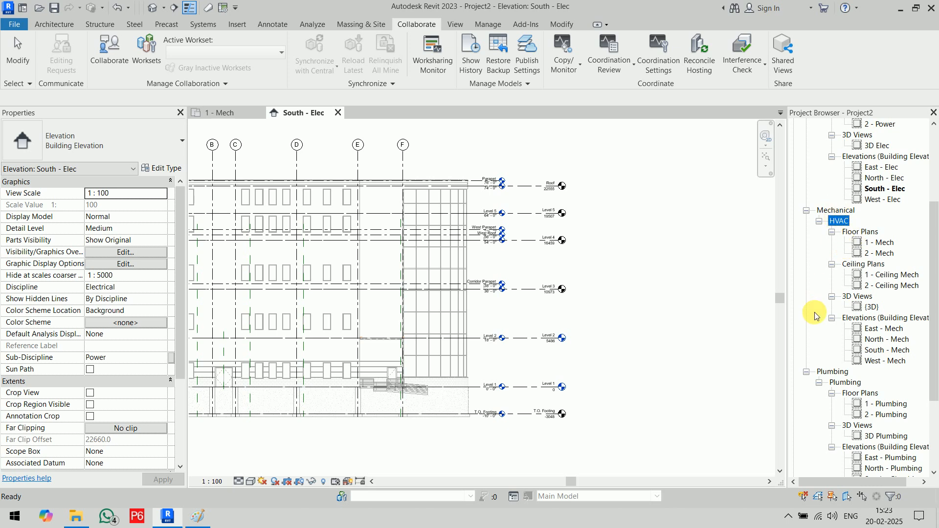
{"action": "scroll", "coordinate": [815, 314], "scroll_direction": "down", "scroll_amount": 2}
{"action": "left_click", "coordinate": [836, 308]}
{"action": "left_click", "coordinate": [846, 319]}
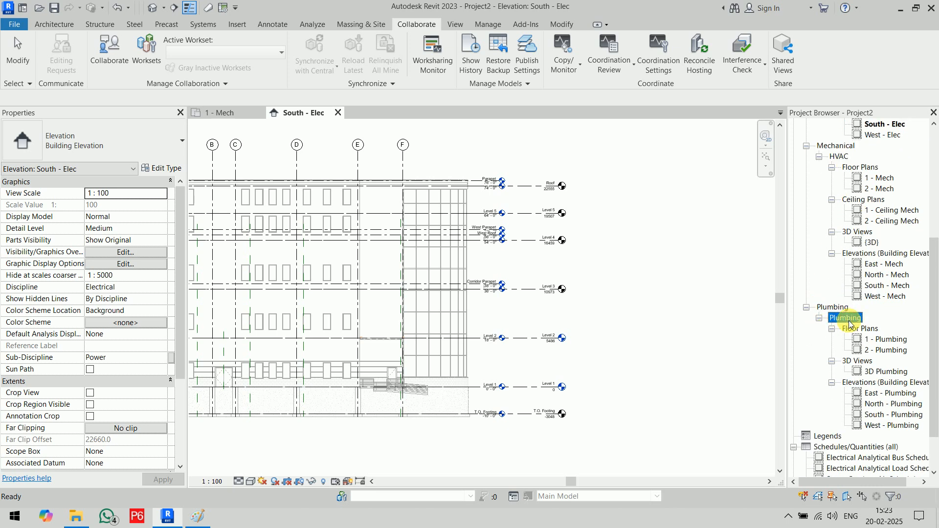
{"action": "scroll", "coordinate": [853, 259], "scroll_direction": "up", "scroll_amount": 2}
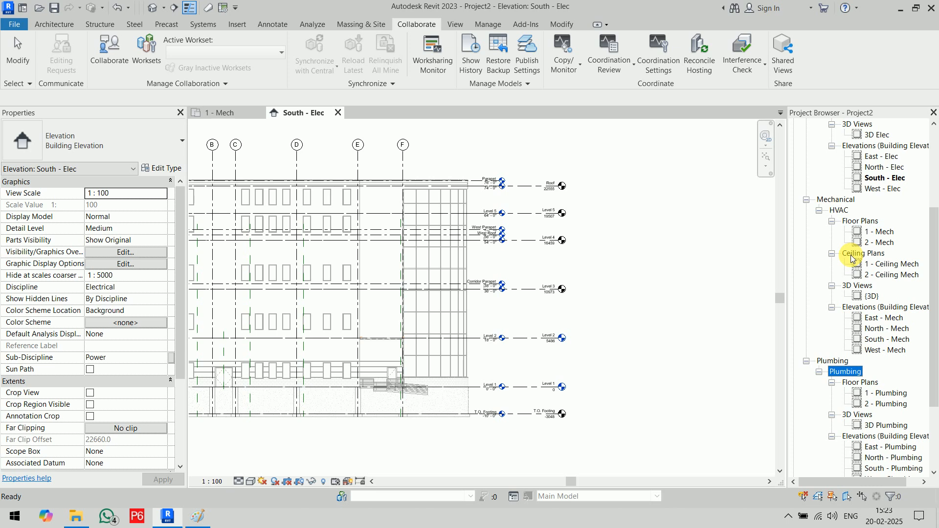
{"action": "left_click", "coordinate": [842, 201]}
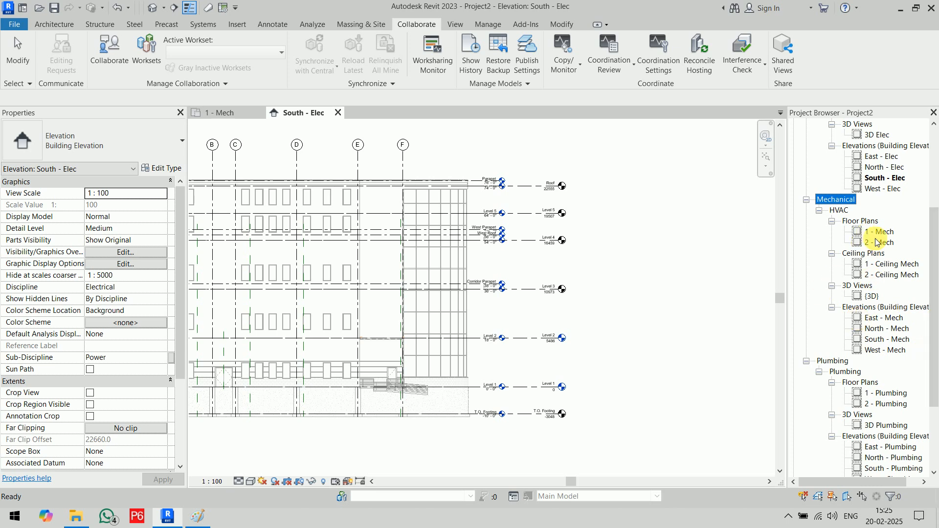
- Start a new floor plan from Plan Views and move the New Floor Plan dialog aside
{"action": "left_click", "coordinate": [621, 246]}
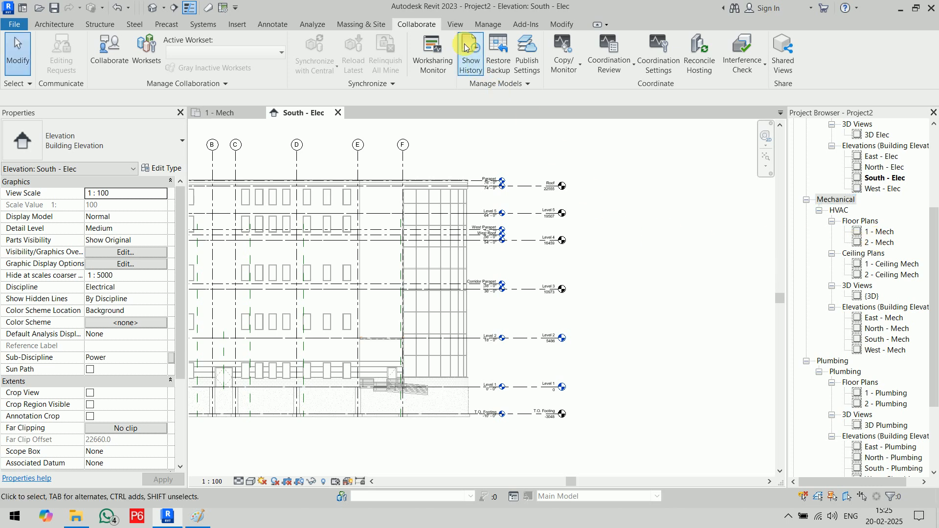
{"action": "left_click", "coordinate": [455, 24]}
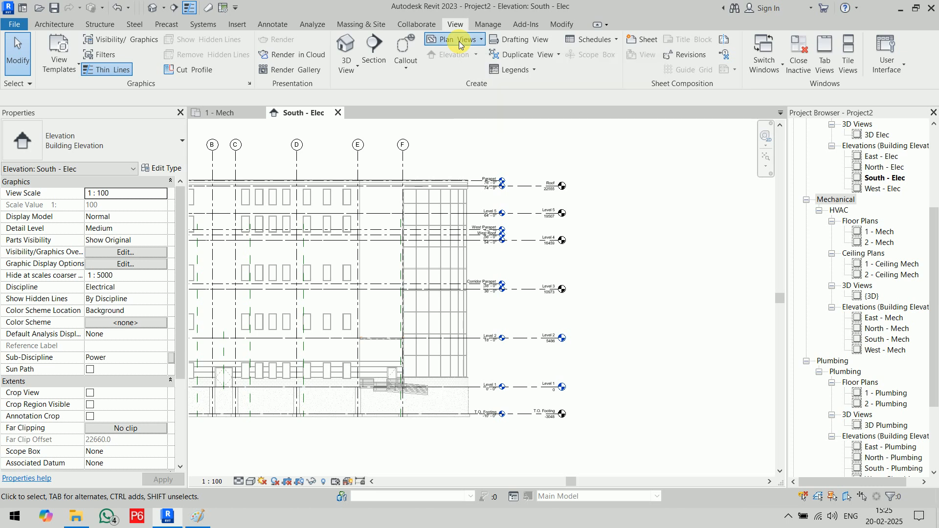
{"action": "left_click", "coordinate": [459, 42]}
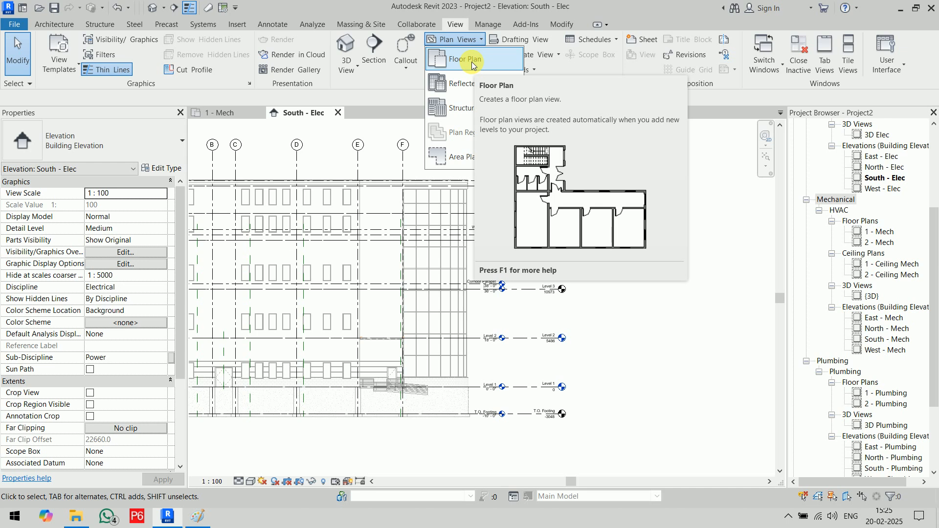
{"action": "left_click", "coordinate": [471, 61]}
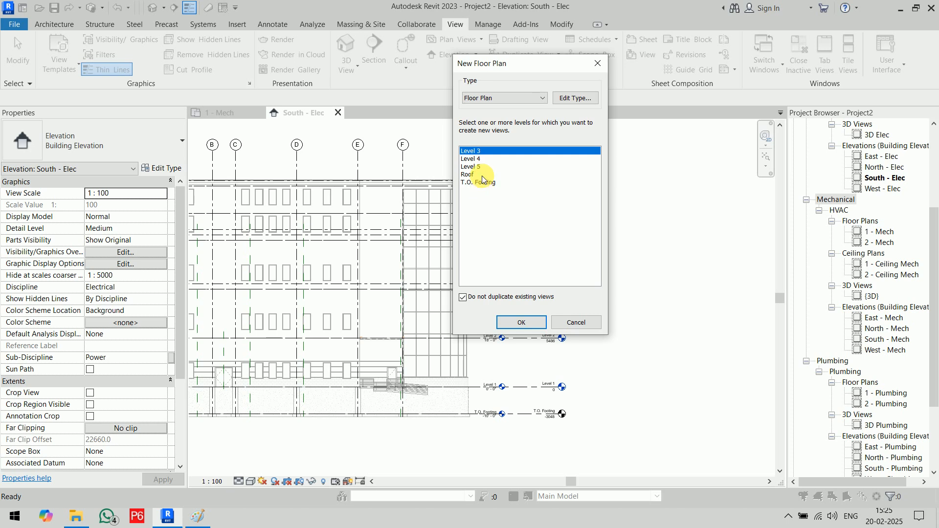
{"action": "left_click_drag", "start_coordinate": [493, 65], "coordinate": [296, 88]}
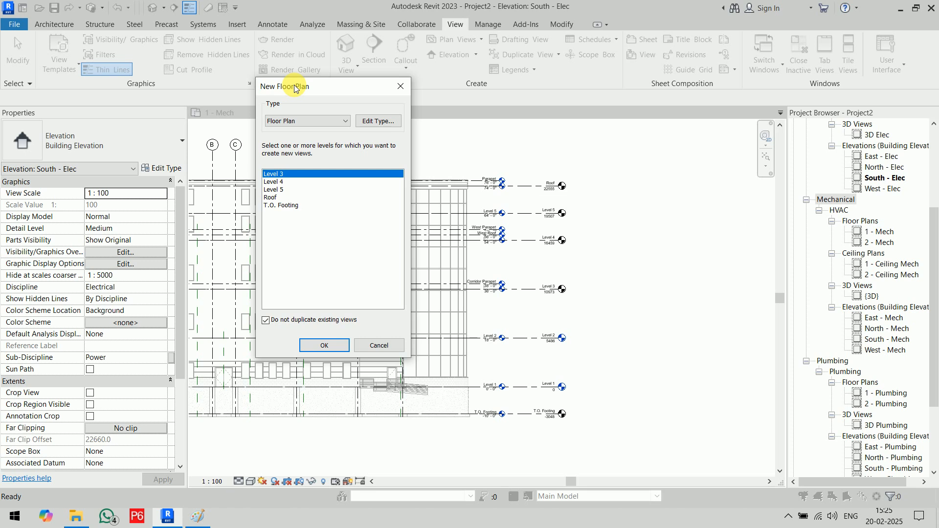
- Assign the Mechanical Plan view template to the Floor Plan view type
{"action": "left_click", "coordinate": [381, 124]}
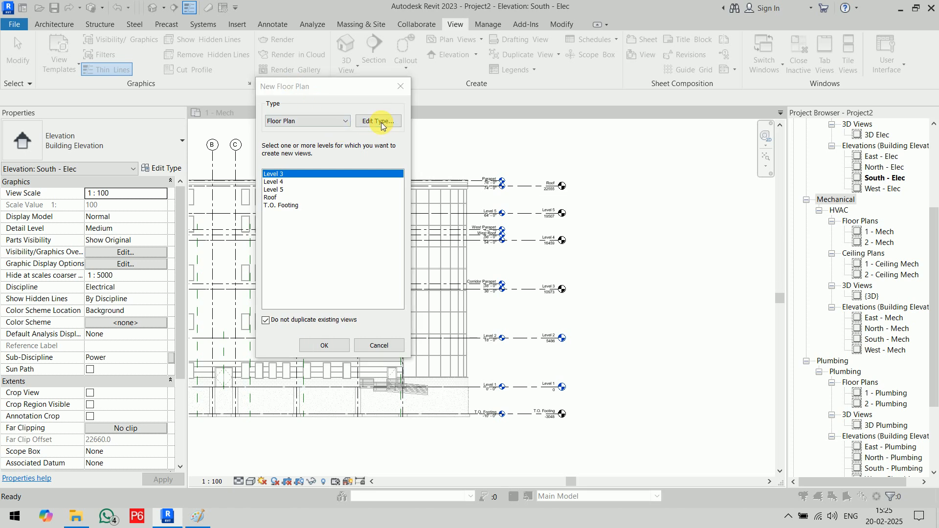
{"action": "left_click_drag", "start_coordinate": [391, 84], "coordinate": [501, 36]}
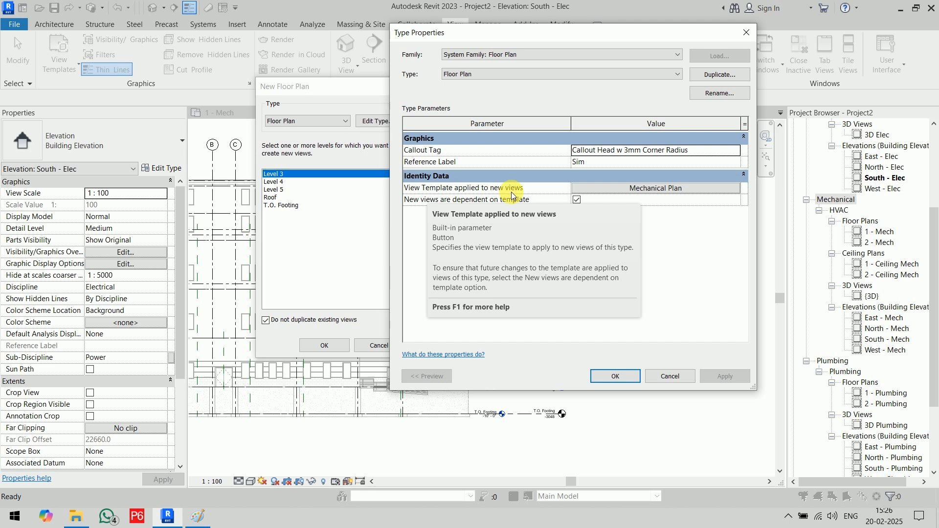
{"action": "left_click", "coordinate": [659, 188]}
{"action": "left_click_drag", "start_coordinate": [457, 51], "coordinate": [381, 86]}
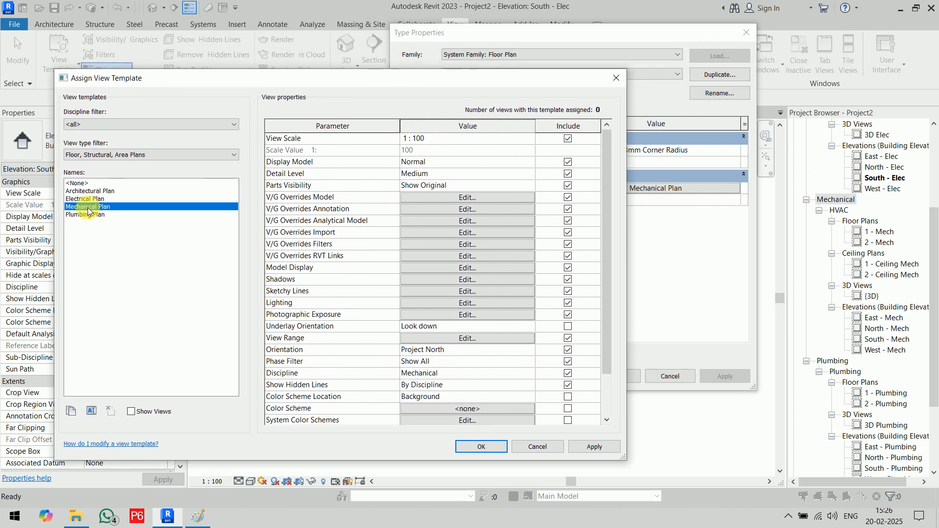
{"action": "scroll", "coordinate": [353, 277], "scroll_direction": "down", "scroll_amount": 2}
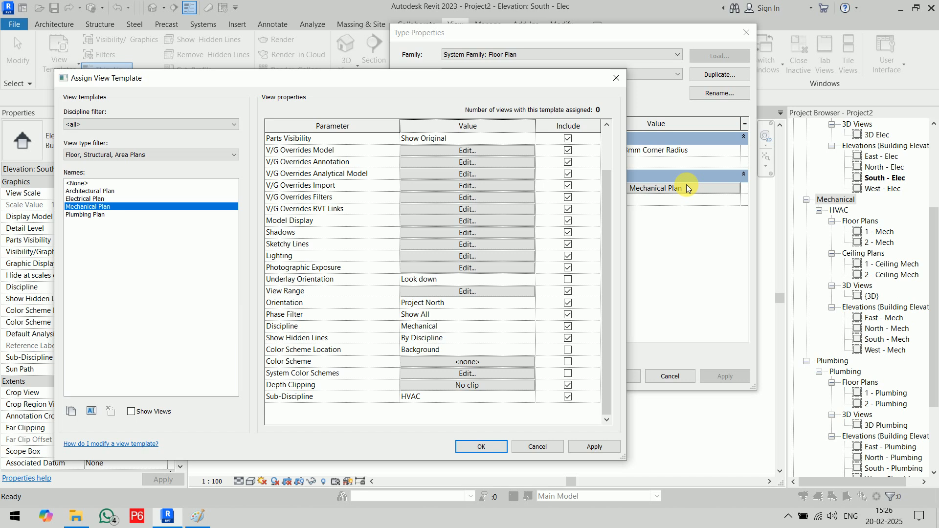
{"action": "left_click", "coordinate": [481, 446]}
{"action": "left_click", "coordinate": [608, 377]}
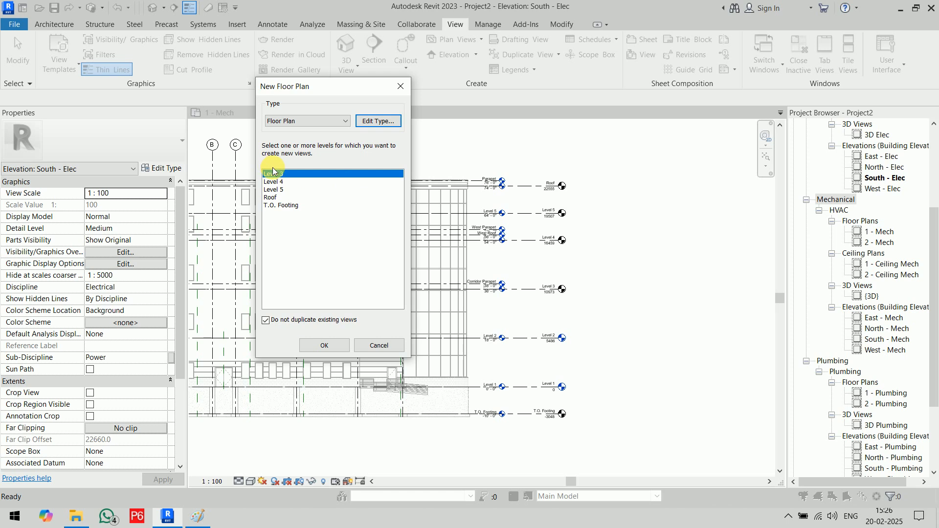
- Create floor plans for Level 3 through T.O. Footing and close the T.O. Footing view
{"action": "left_click", "coordinate": [289, 206], "text": "shift"}
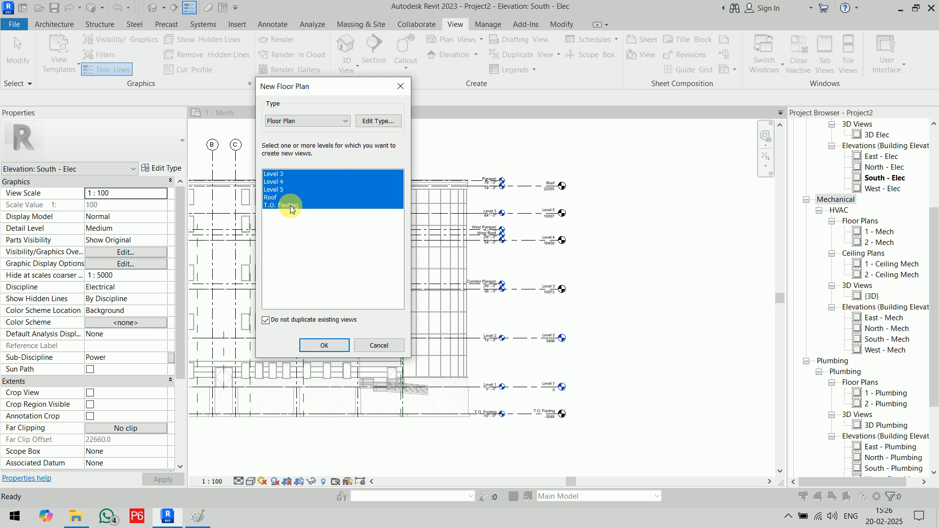
{"action": "left_click", "coordinate": [330, 348]}
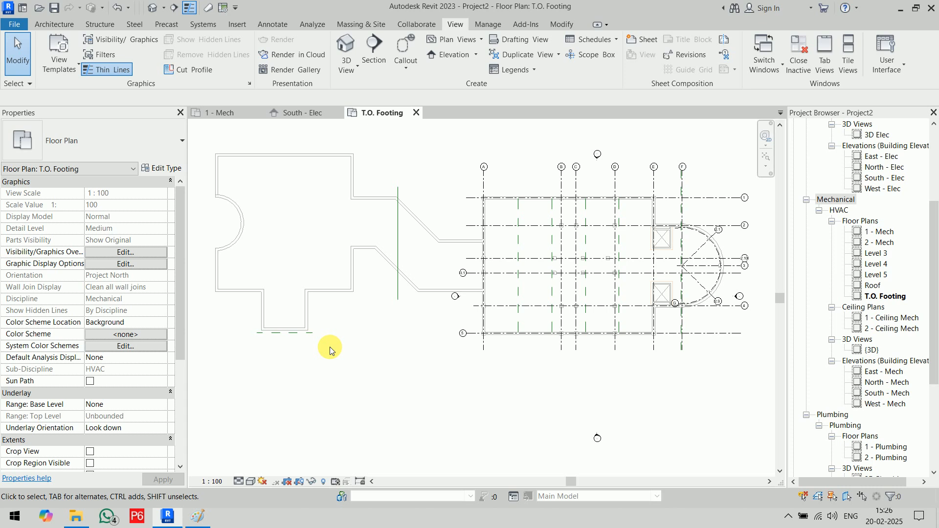
{"action": "left_click", "coordinate": [416, 112]}
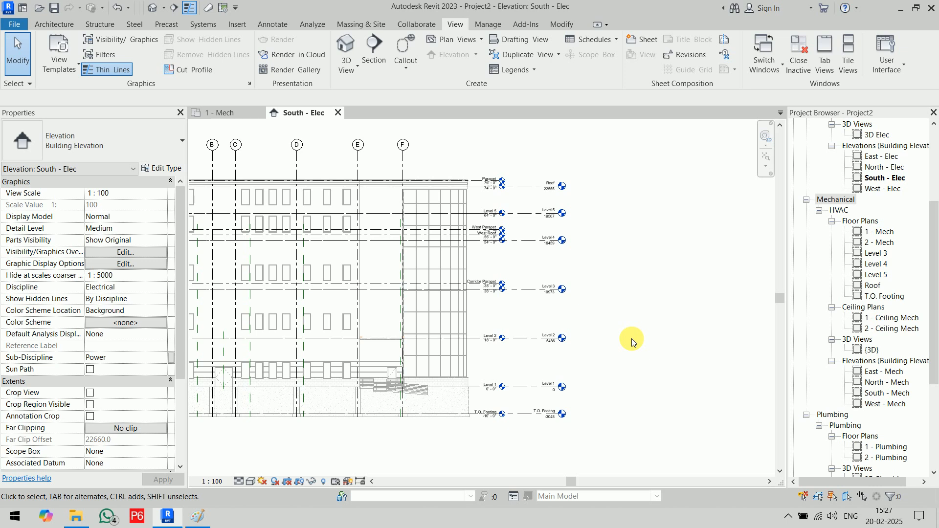
- Assign the Mechanical Ceiling view template to the Reflected Ceiling Plan view type
{"action": "left_click", "coordinate": [460, 42]}
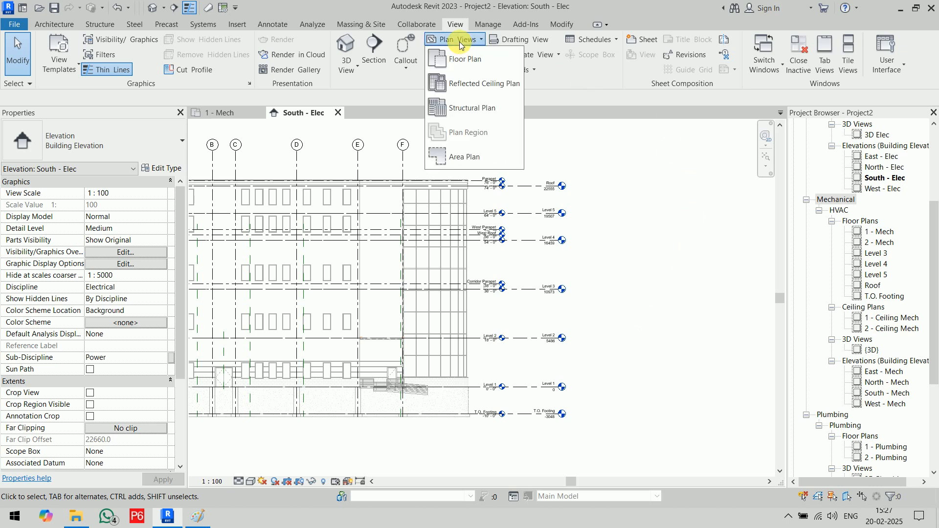
{"action": "left_click", "coordinate": [472, 83]}
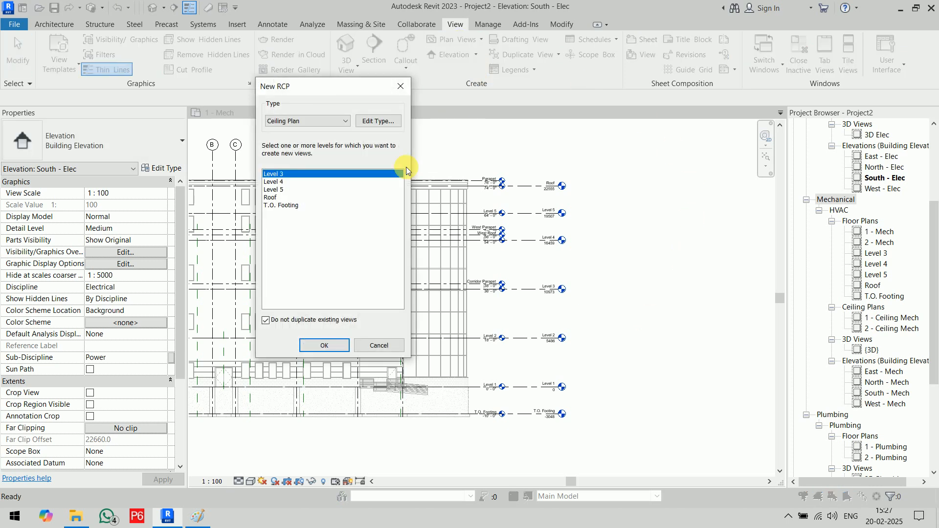
{"action": "left_click", "coordinate": [382, 121]}
{"action": "left_click", "coordinate": [677, 188]}
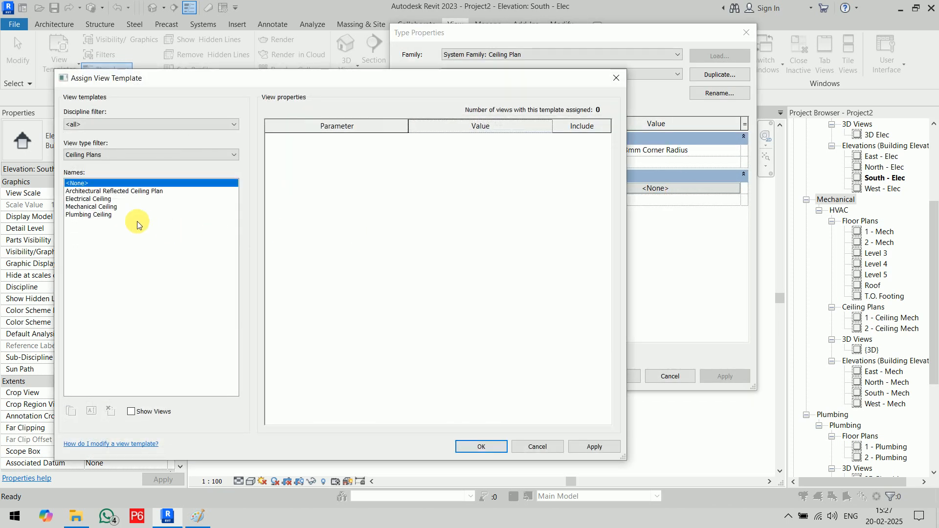
{"action": "left_click", "coordinate": [110, 209]}
{"action": "scroll", "coordinate": [431, 406], "scroll_direction": "down", "scroll_amount": 1}
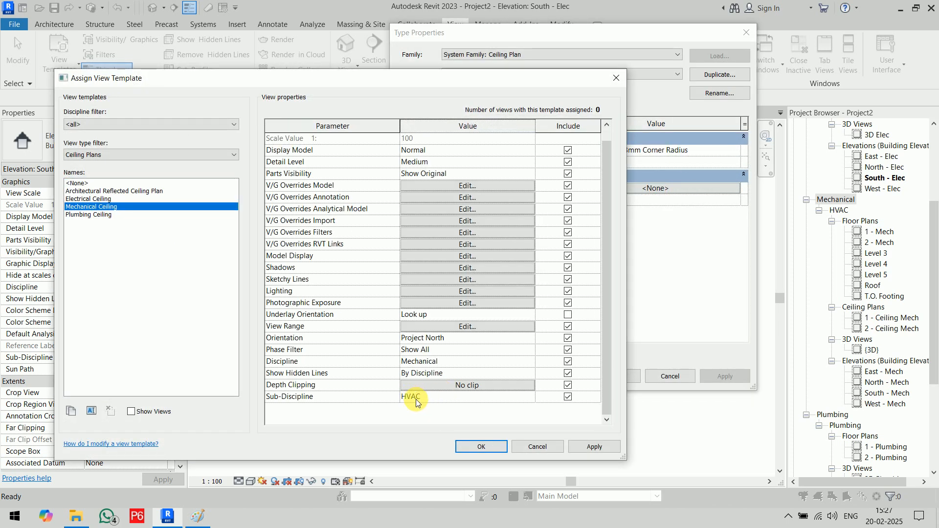
{"action": "left_click", "coordinate": [481, 446]}
{"action": "left_click", "coordinate": [614, 377]}
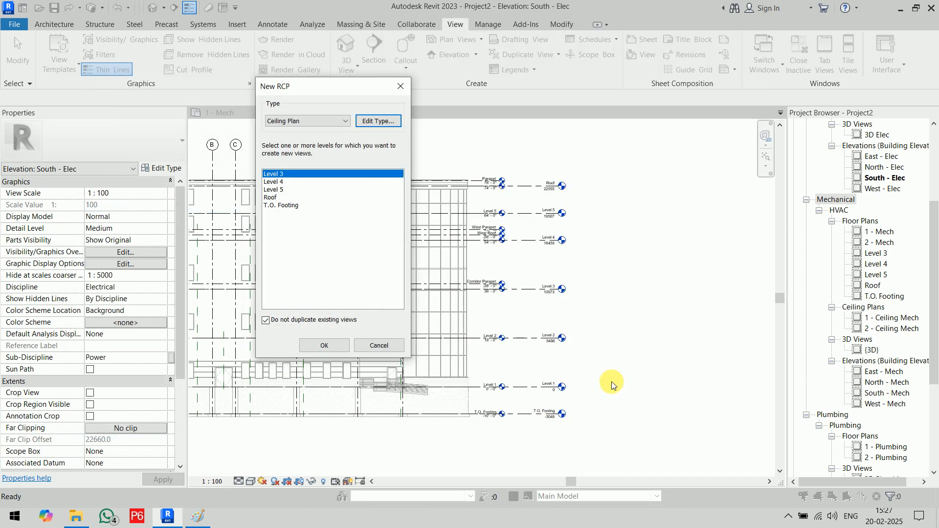
- Create ceiling plans for Levels 3 to 5 and close the Level 5 ceiling view
{"action": "left_click", "coordinate": [282, 189], "text": "shift"}
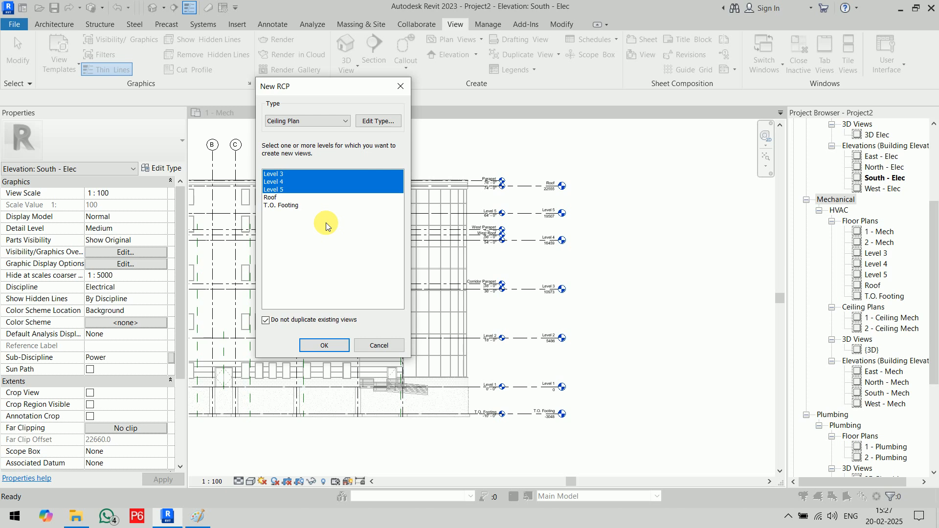
{"action": "left_click", "coordinate": [336, 343]}
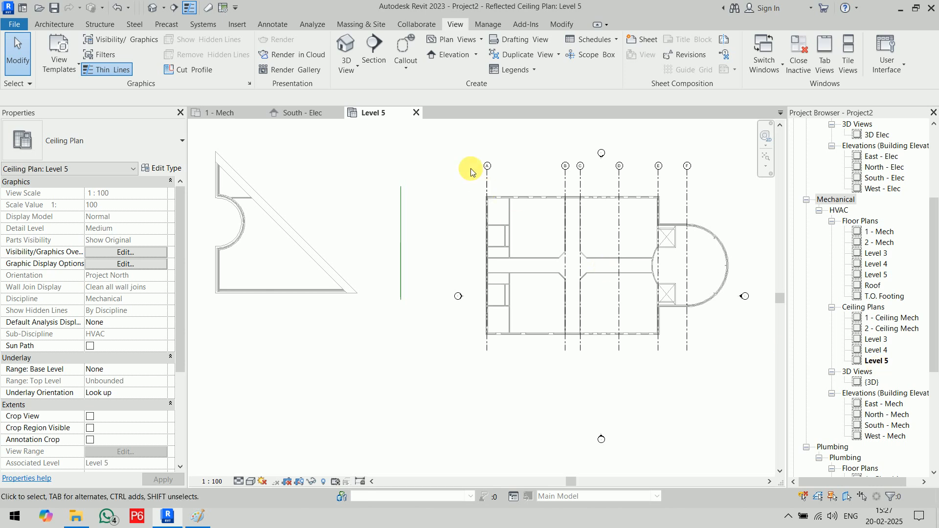
{"action": "left_click", "coordinate": [416, 112]}
{"action": "left_click", "coordinate": [834, 213]}
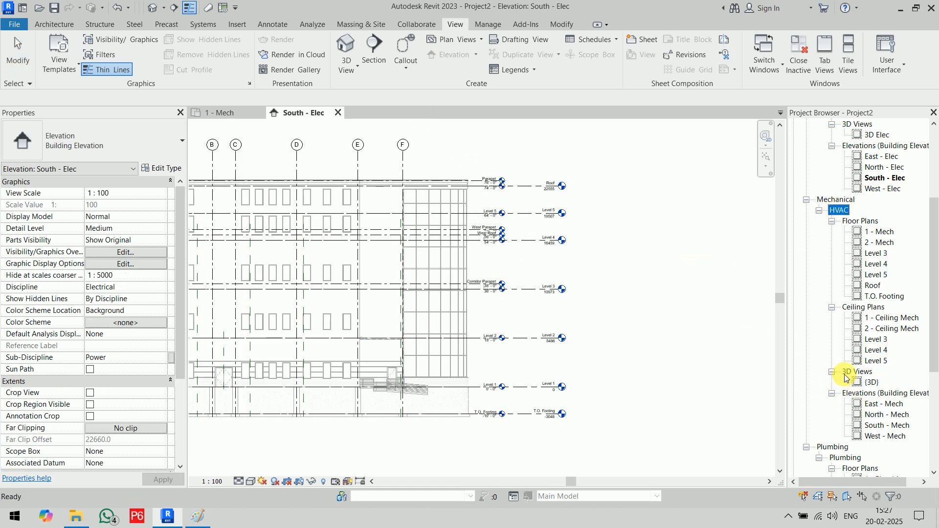
- Duplicate the Mechanical Plan view template as 'Fire Fighting Plan'
{"action": "left_click", "coordinate": [458, 40]}
{"action": "left_click", "coordinate": [465, 59]}
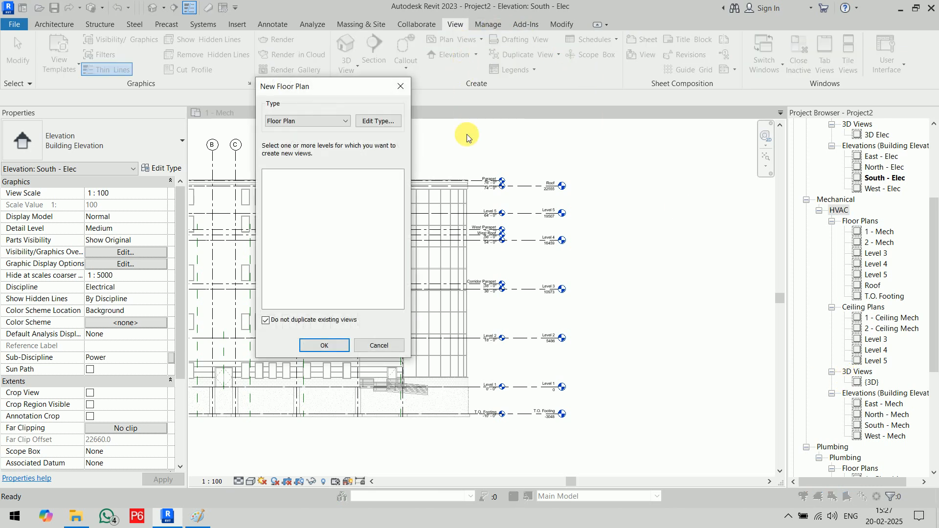
{"action": "left_click", "coordinate": [376, 121]}
{"action": "left_click", "coordinate": [657, 190]}
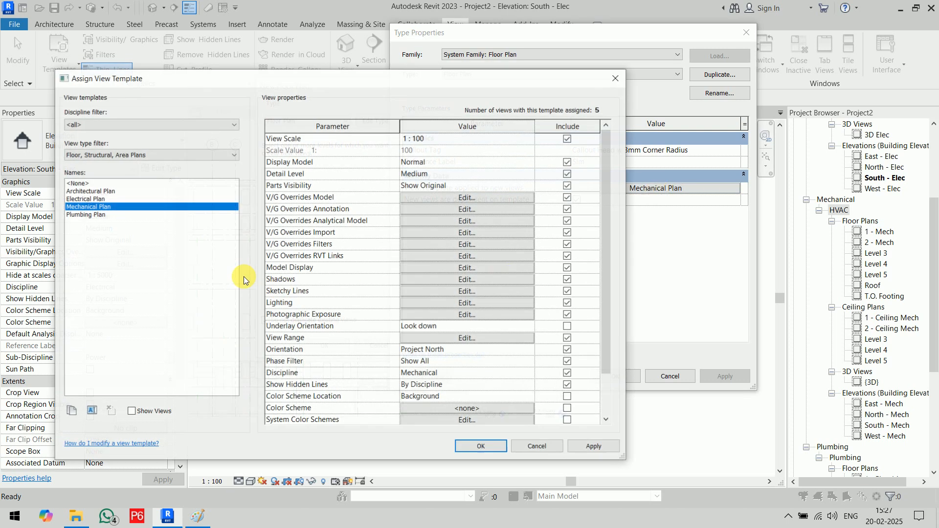
{"action": "left_click", "coordinate": [70, 411]}
{"action": "type", "text": "Fire Fighting Plan"}
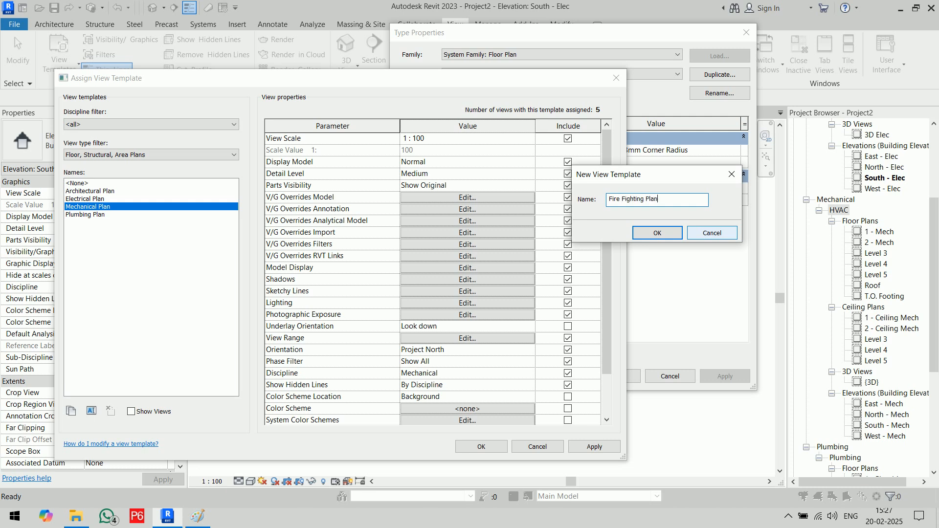
{"action": "left_click", "coordinate": [658, 233]}
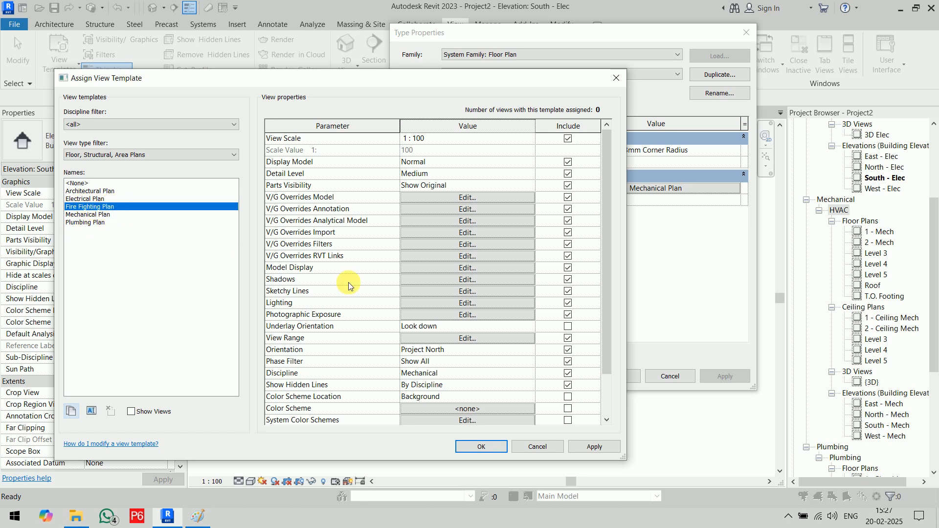
- Set its Sub-Discipline to Fire Fighting and assign it to new floor plans
{"action": "scroll", "coordinate": [354, 306], "scroll_direction": "down", "scroll_amount": 2}
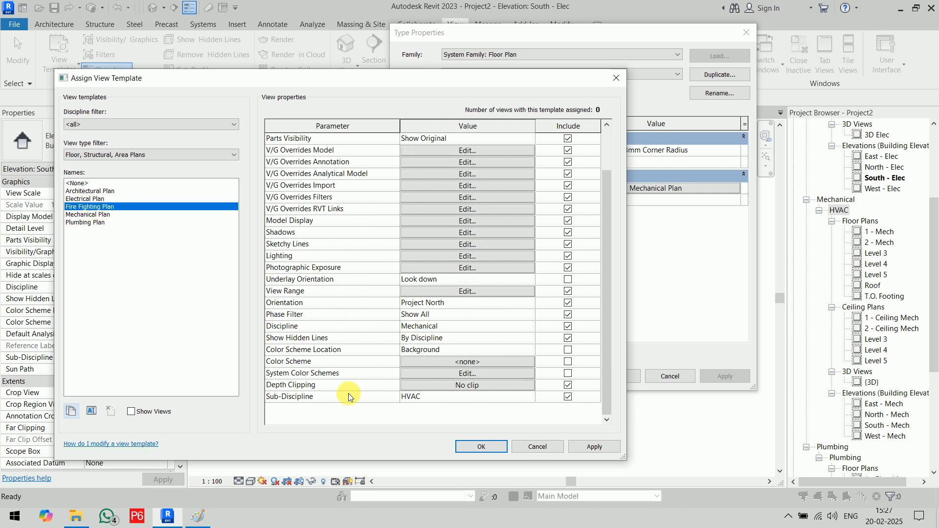
{"action": "left_click", "coordinate": [530, 398]}
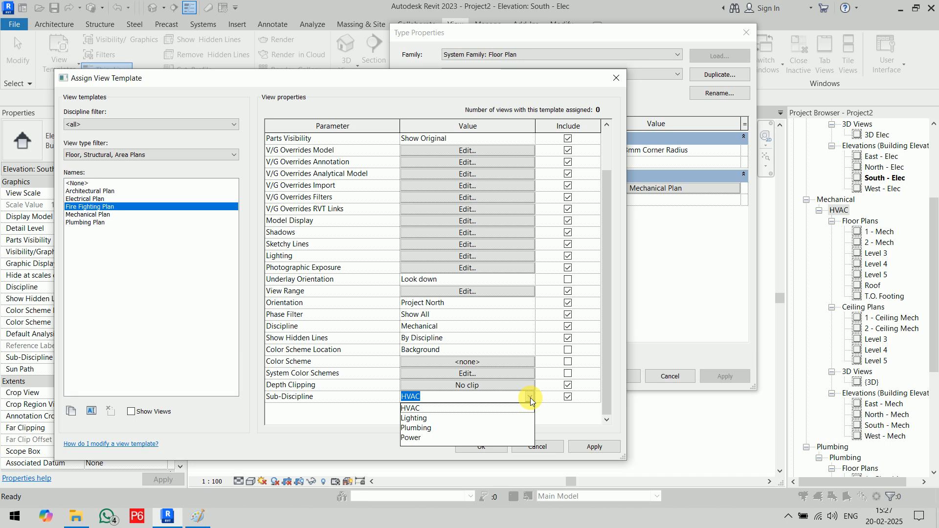
{"action": "type", "text": "Fi"}
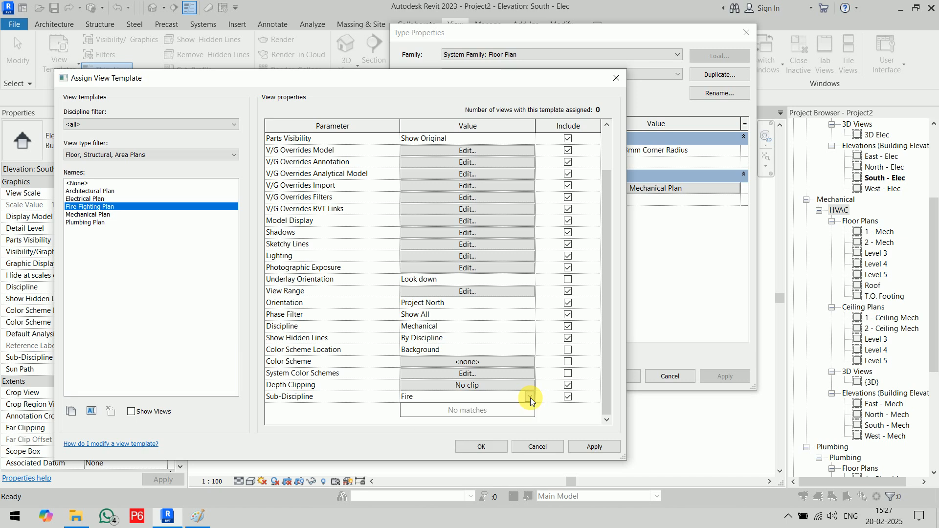
{"action": "type", "text": "re Fighting"}
{"action": "left_click", "coordinate": [531, 398]}
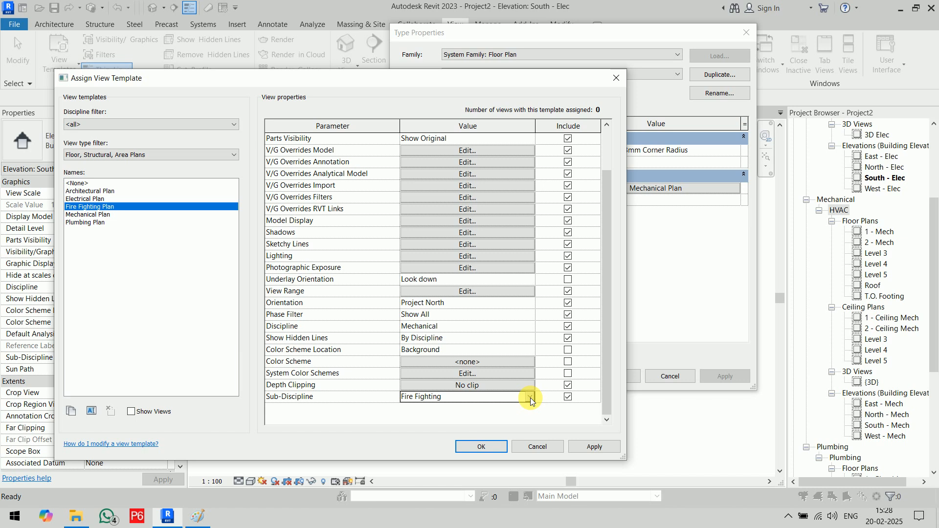
{"action": "left_click", "coordinate": [499, 447]}
{"action": "left_click", "coordinate": [619, 373]}
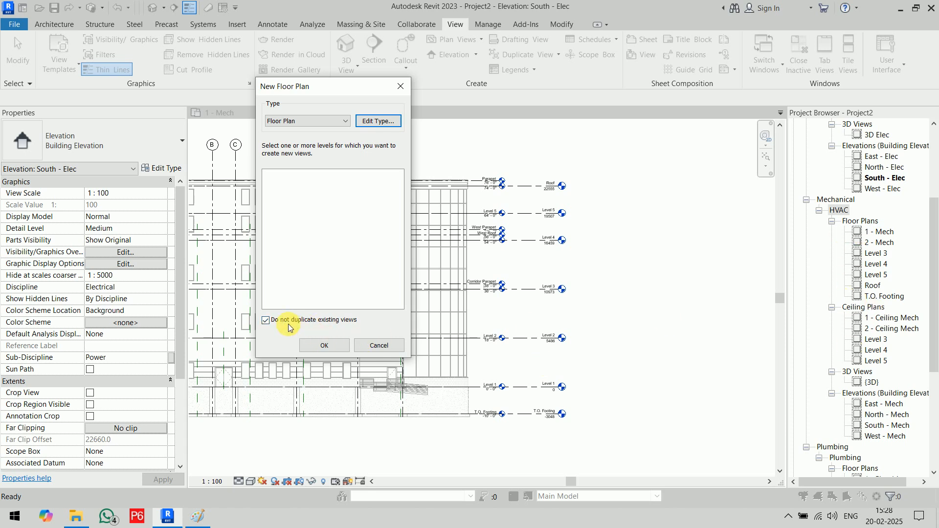
- Create Fire Fighting floor plans for all levels, Level 1 to T.O. Footing, including already-planned levels
{"action": "left_click", "coordinate": [265, 320]}
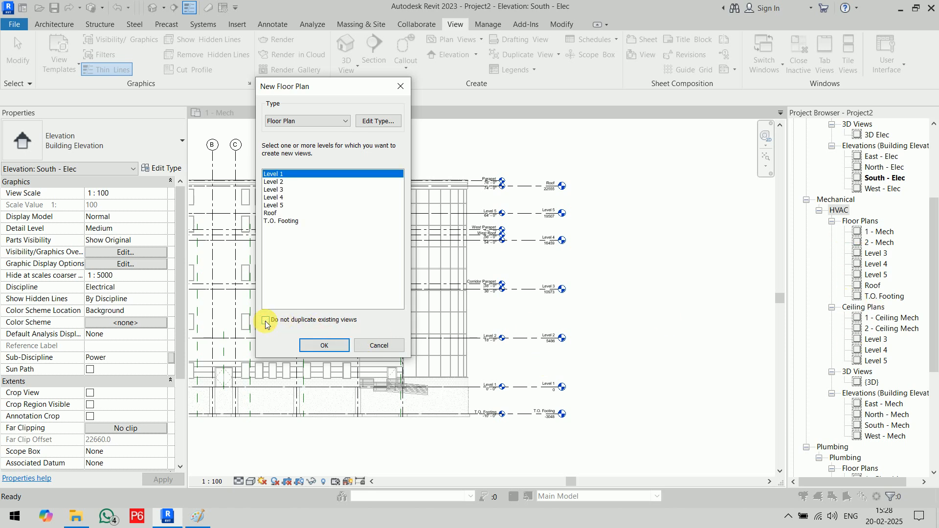
{"action": "left_click", "coordinate": [292, 222], "text": "shift"}
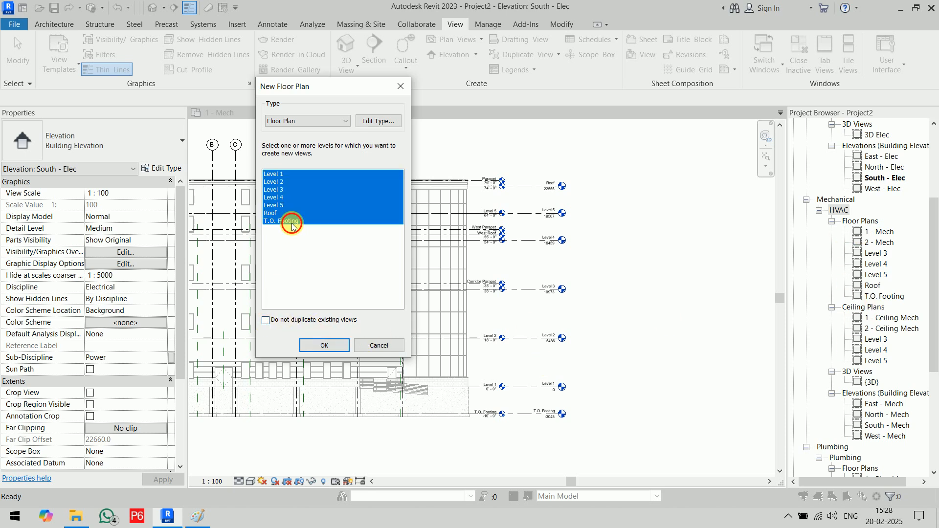
{"action": "left_click", "coordinate": [329, 344]}
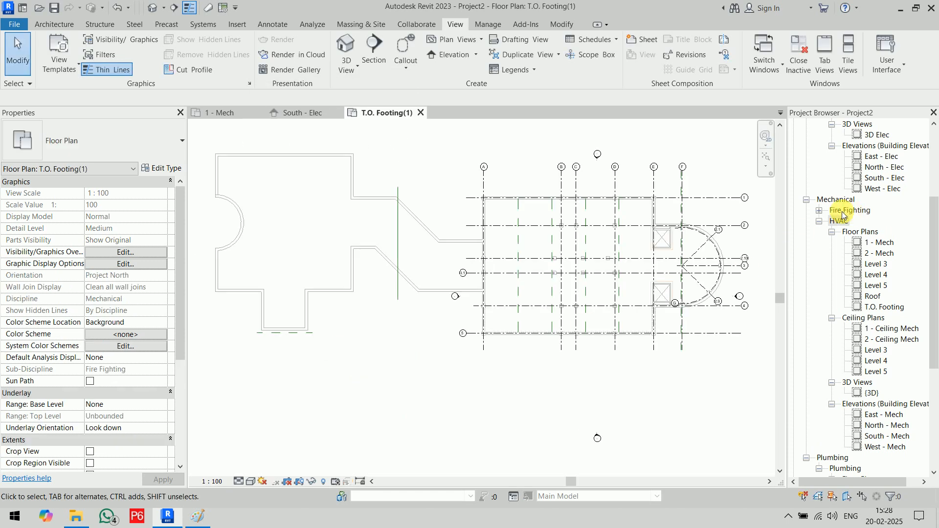
{"action": "left_click", "coordinate": [818, 211]}
{"action": "left_click", "coordinate": [832, 221]}
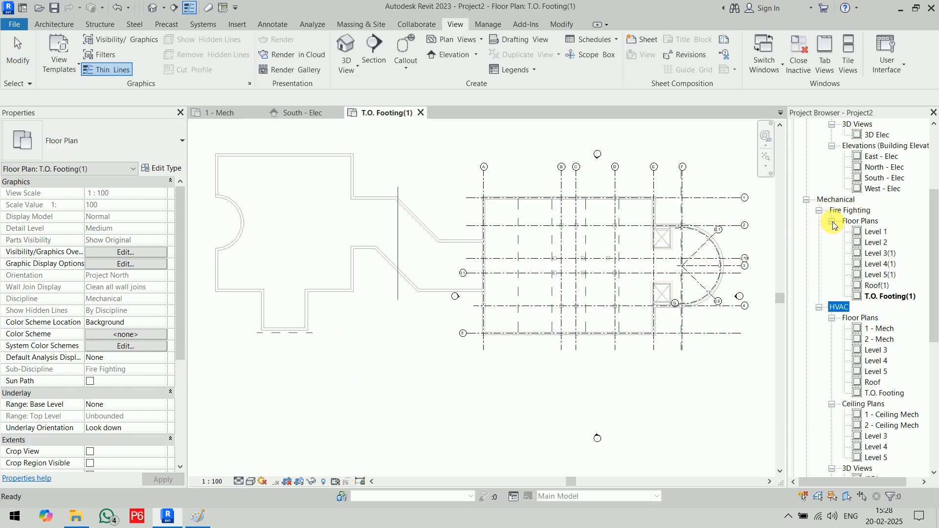
{"action": "left_click", "coordinate": [860, 221]}
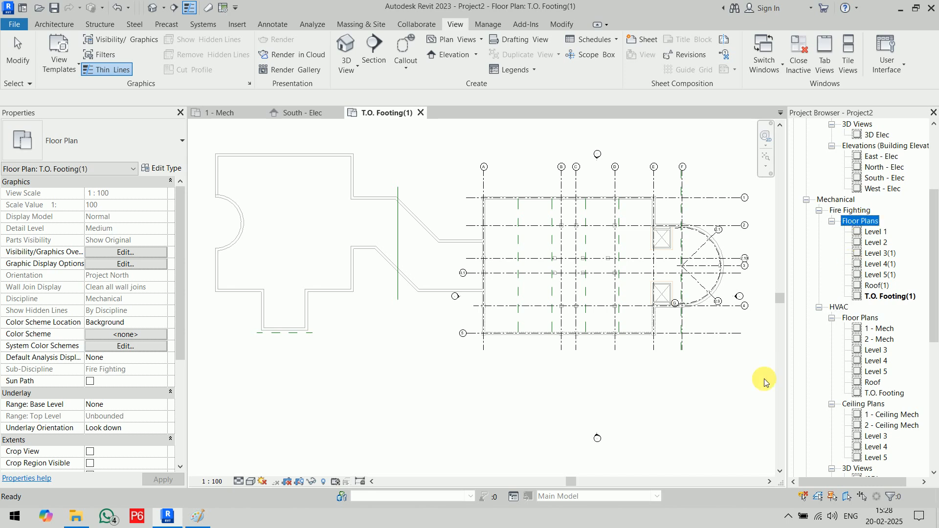
{"action": "left_click", "coordinate": [420, 113]}
- Duplicate the Mechanical Ceiling view template as 'Fire Fighting Ceiling'
{"action": "left_click", "coordinate": [457, 40]}
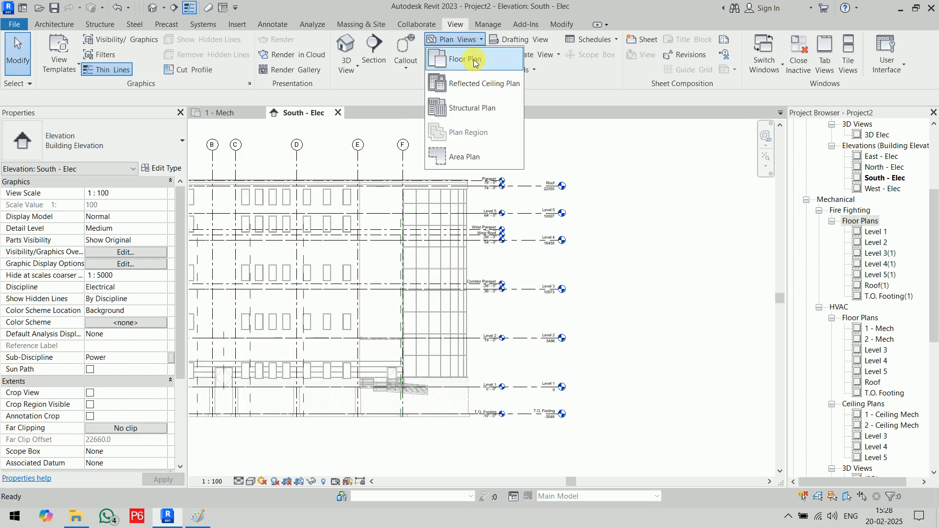
{"action": "left_click", "coordinate": [480, 83]}
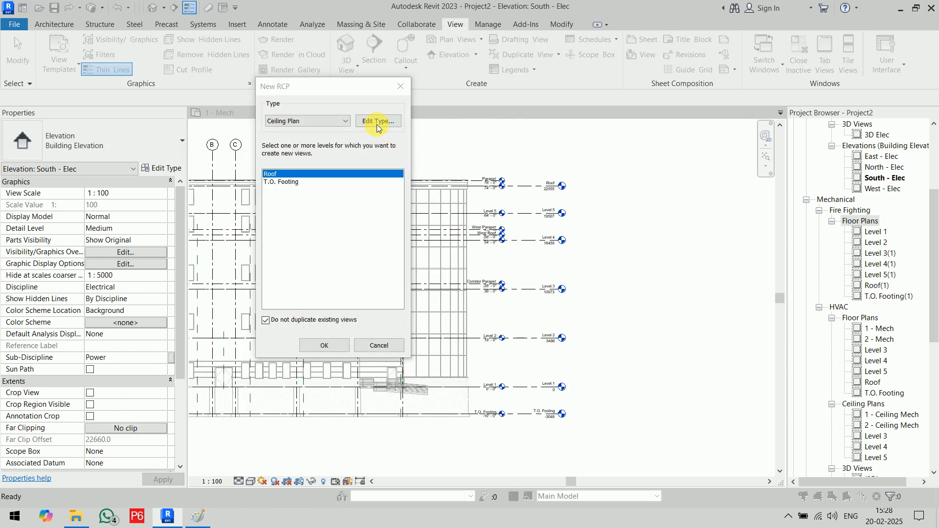
{"action": "left_click", "coordinate": [376, 123]}
{"action": "left_click", "coordinate": [679, 189]}
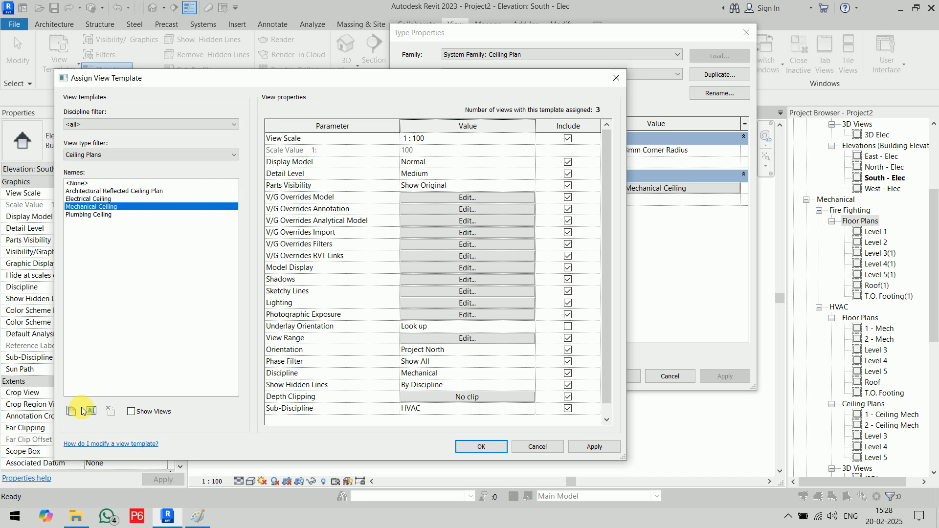
{"action": "left_click", "coordinate": [77, 413]}
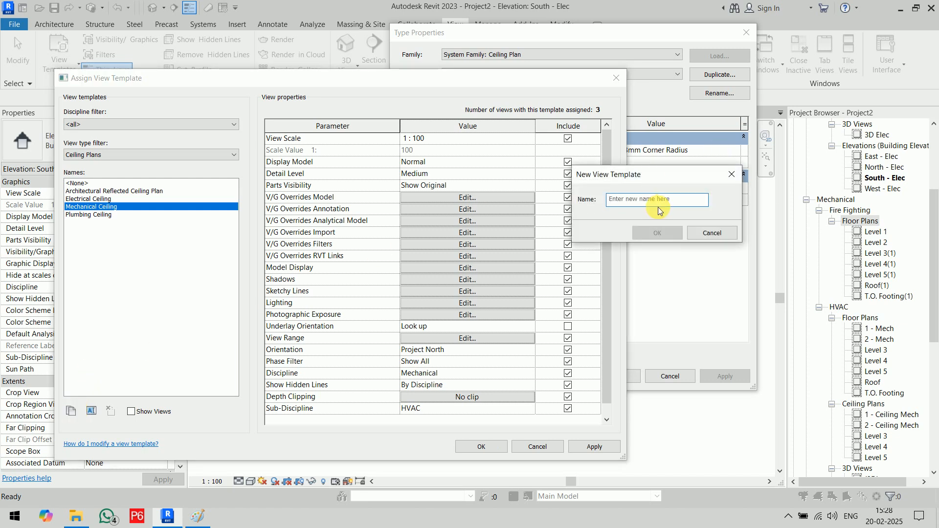
{"action": "type", "text": "Fire Fighting Ceiling"}
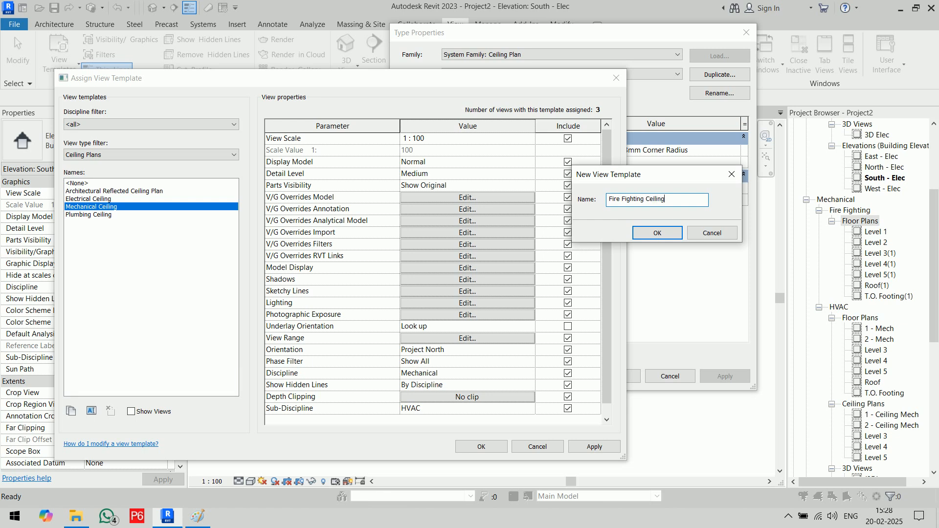
{"action": "key", "text": "Return"}
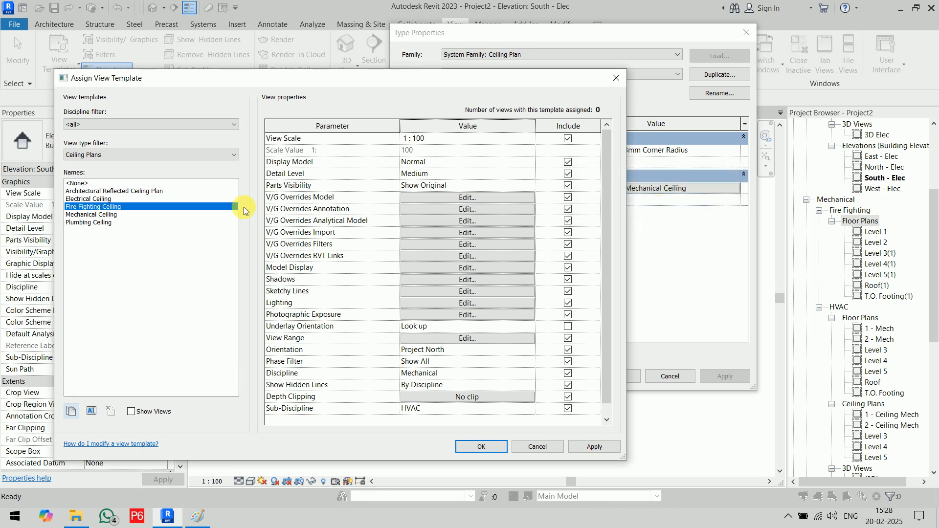
- Give it Sub-Discipline Fire Fighting and assign it to new ceiling plans
{"action": "scroll", "coordinate": [336, 314], "scroll_direction": "down", "scroll_amount": 1}
{"action": "left_click", "coordinate": [531, 399]}
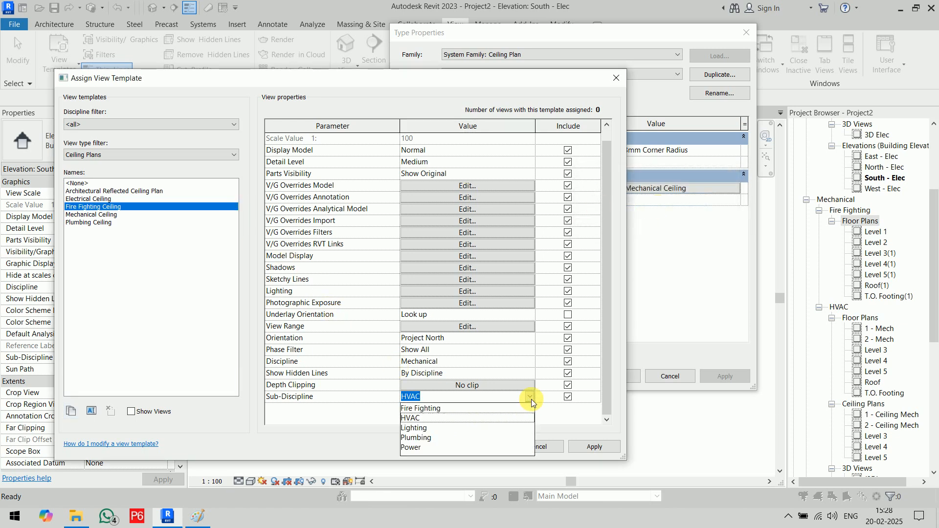
{"action": "left_click", "coordinate": [445, 409]}
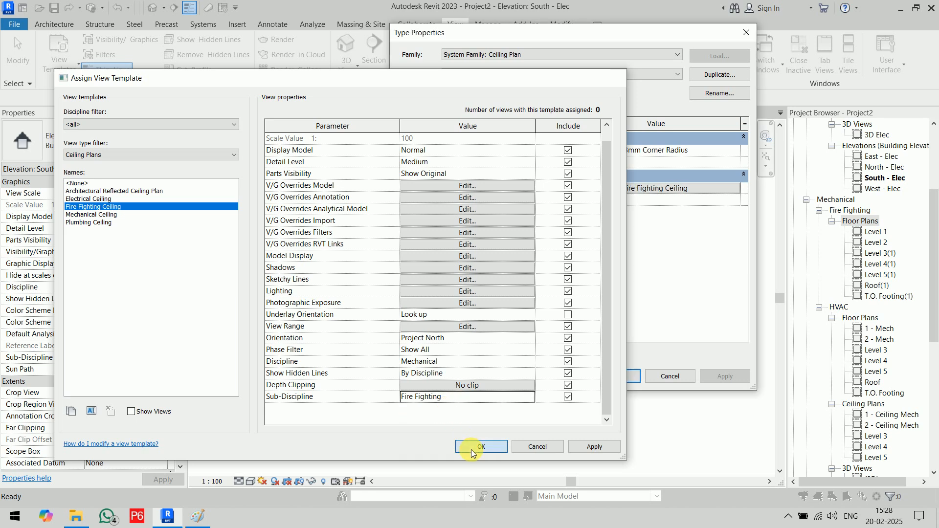
{"action": "left_click", "coordinate": [471, 450]}
{"action": "left_click", "coordinate": [615, 376]}
{"action": "left_click", "coordinate": [296, 320]}
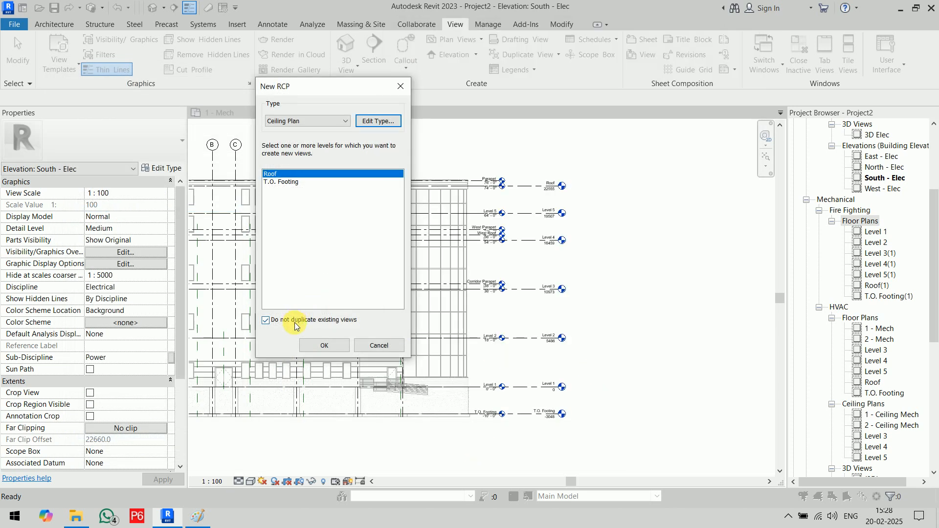
- Create Fire Fighting ceiling plans for Level 1 through Level 5
{"action": "left_click", "coordinate": [294, 174]}
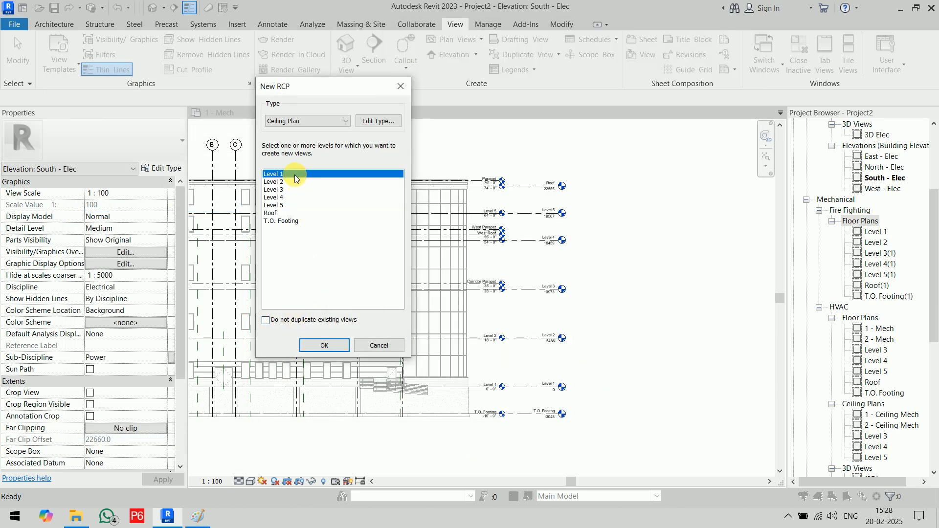
{"action": "left_click", "coordinate": [289, 205], "text": "shift"}
{"action": "left_click", "coordinate": [325, 346]}
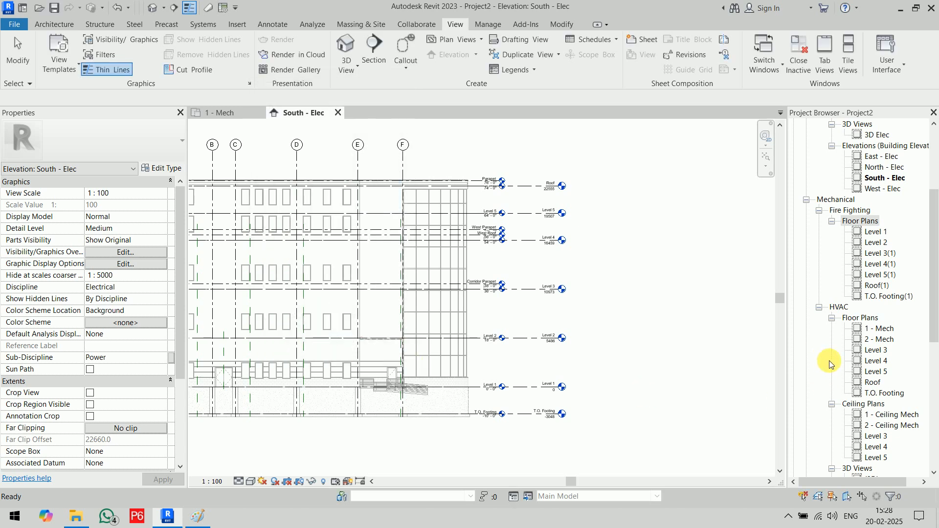
{"action": "left_click", "coordinate": [832, 307]}
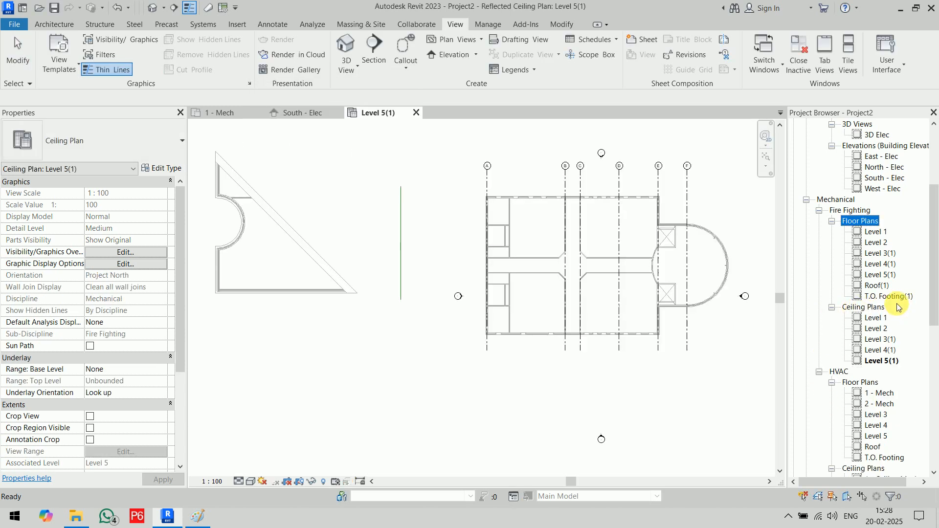
- Collapse the Mechanical view group and close the Level 5(1) ceiling plan
{"action": "left_click", "coordinate": [836, 199]}
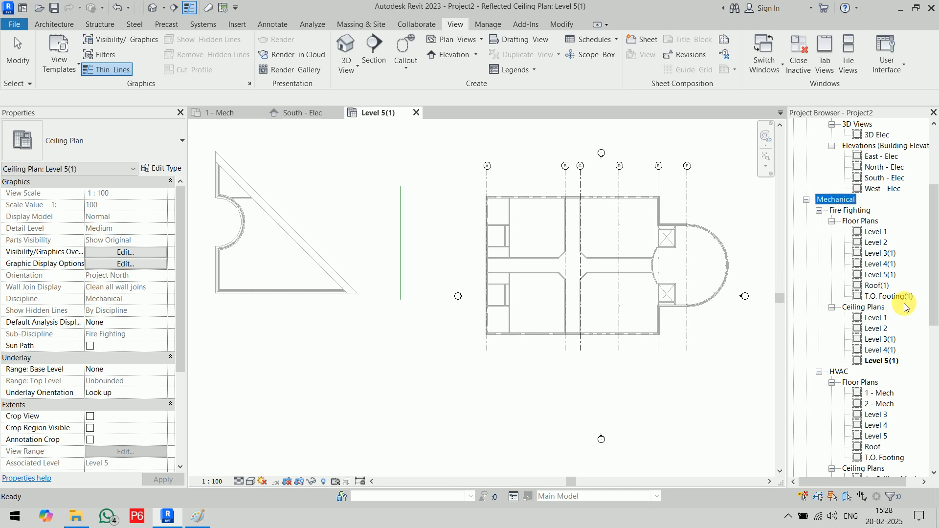
{"action": "scroll", "coordinate": [905, 301], "scroll_direction": "down", "scroll_amount": 5}
{"action": "scroll", "coordinate": [861, 291], "scroll_direction": "up", "scroll_amount": 4}
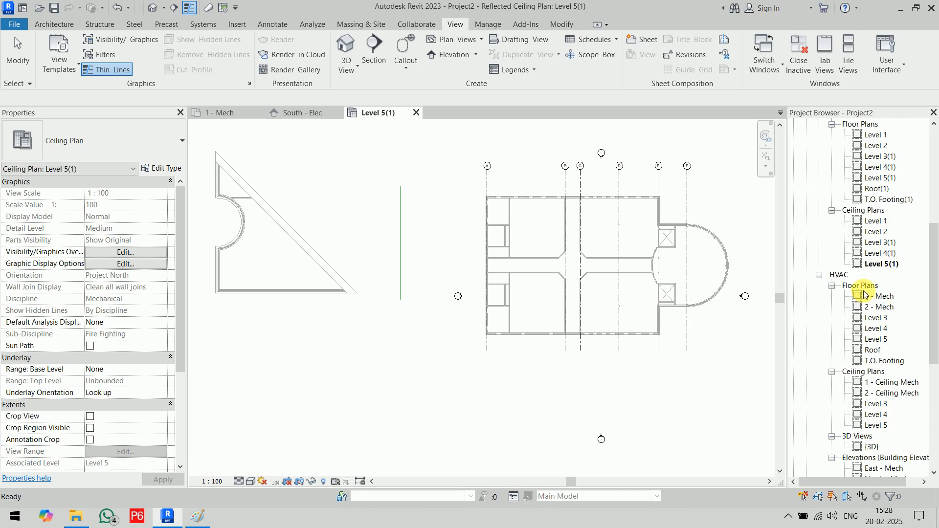
{"action": "scroll", "coordinate": [860, 294], "scroll_direction": "down", "scroll_amount": 1}
{"action": "scroll", "coordinate": [859, 294], "scroll_direction": "up", "scroll_amount": 3}
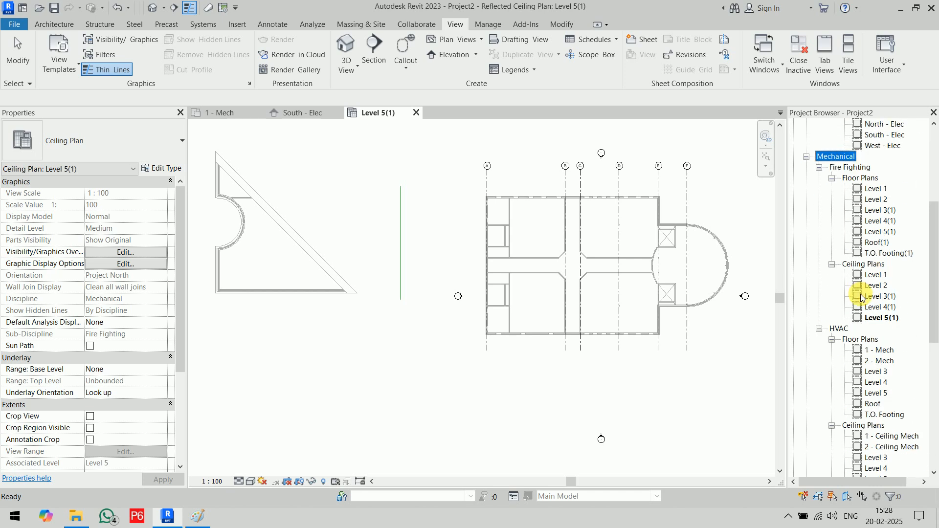
{"action": "left_click", "coordinate": [806, 224]}
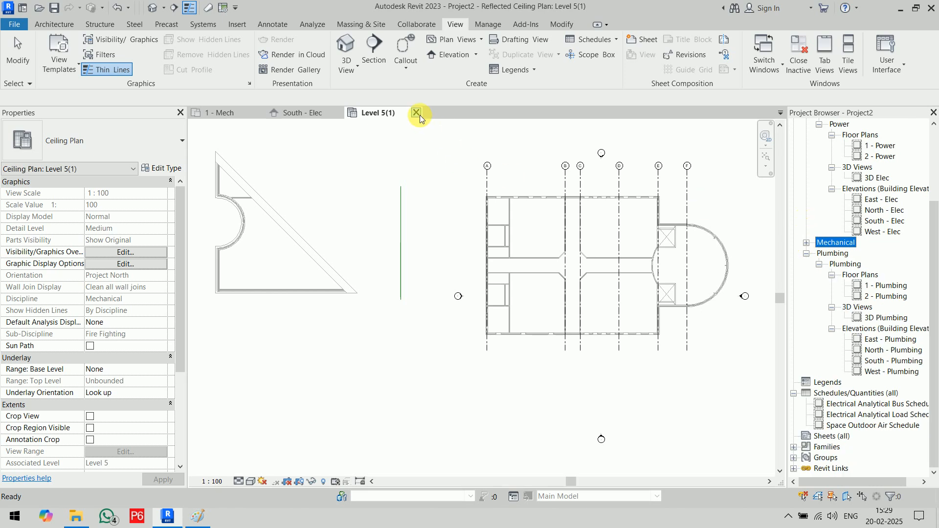
{"action": "left_click", "coordinate": [416, 112]}
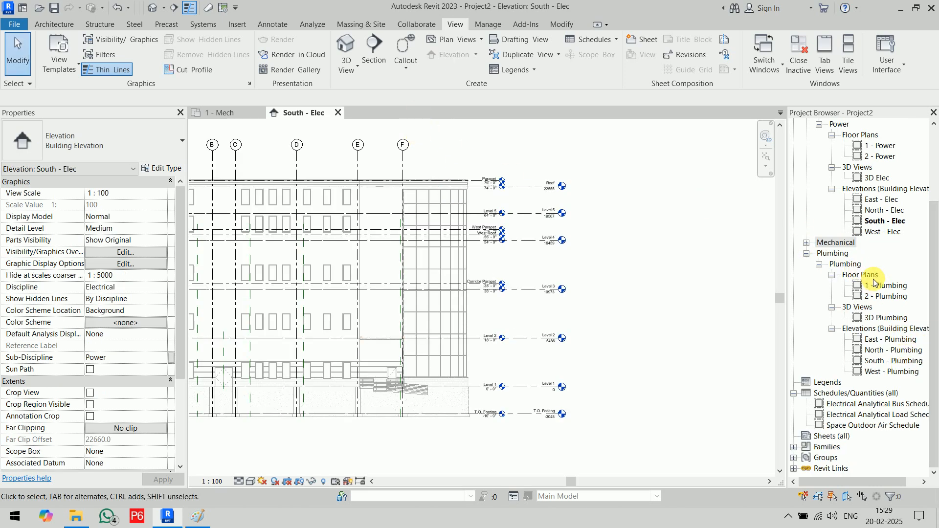
- Assign the Plumbing Plan view template to the Floor Plan view type
{"action": "left_click", "coordinate": [460, 41]}
{"action": "left_click", "coordinate": [458, 62]}
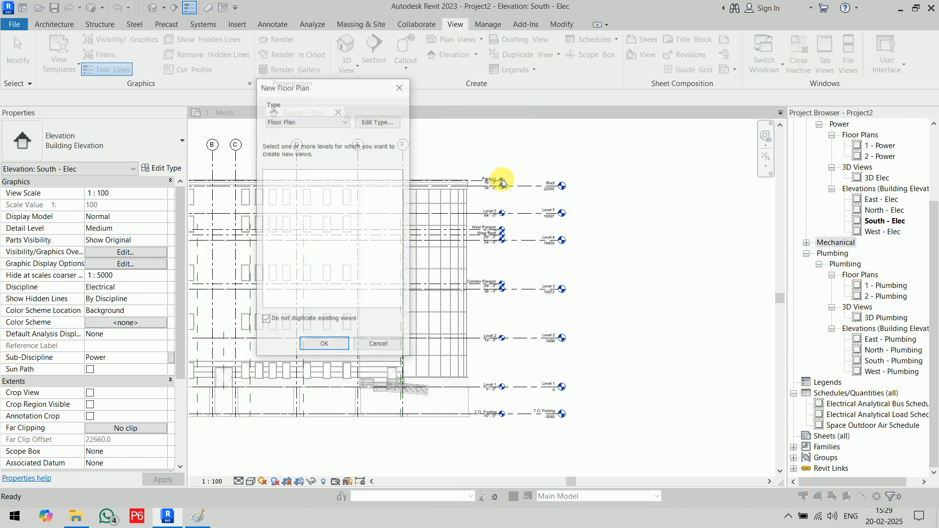
{"action": "left_click", "coordinate": [378, 121]}
{"action": "left_click", "coordinate": [647, 188]}
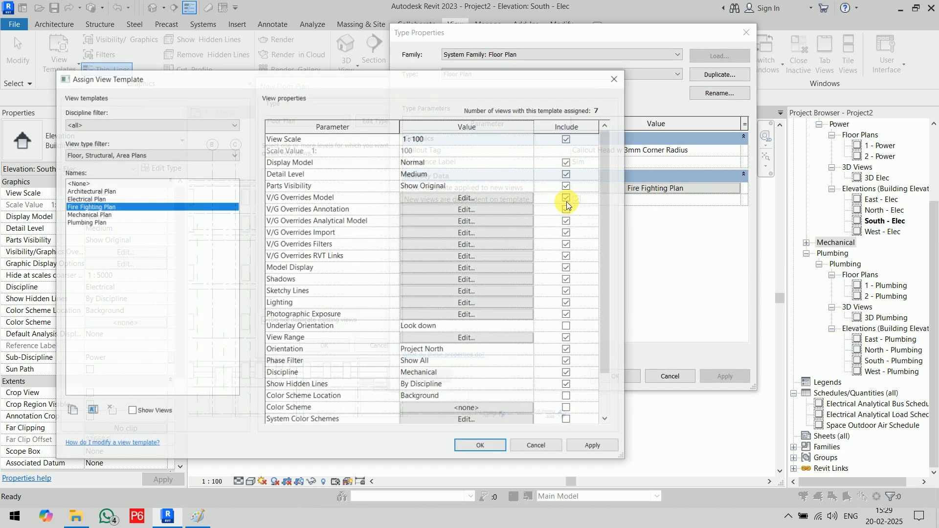
{"action": "left_click", "coordinate": [108, 223]}
{"action": "left_click", "coordinate": [482, 447]}
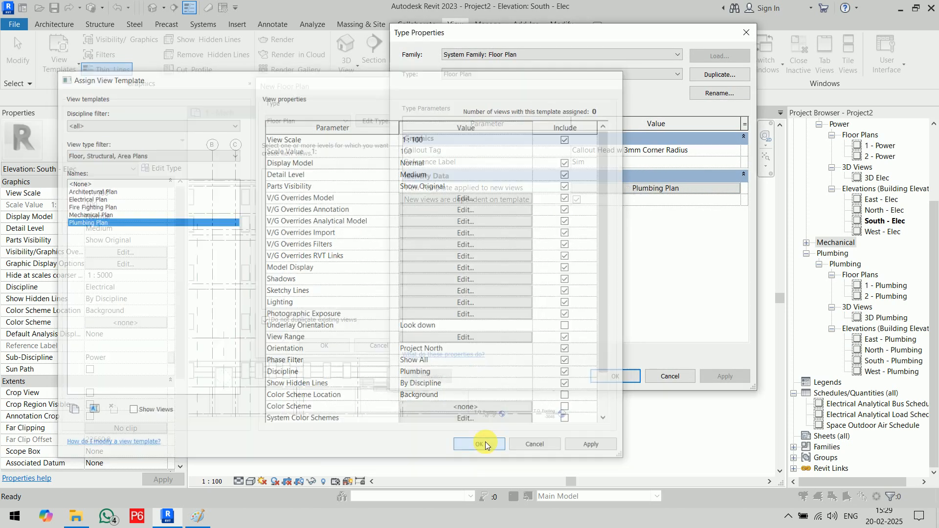
{"action": "left_click", "coordinate": [616, 380]}
- Create floor plans for Level 3 through T.O. Footing, allowing duplicates, and close T.O. Footing(2)
{"action": "left_click", "coordinate": [306, 319]}
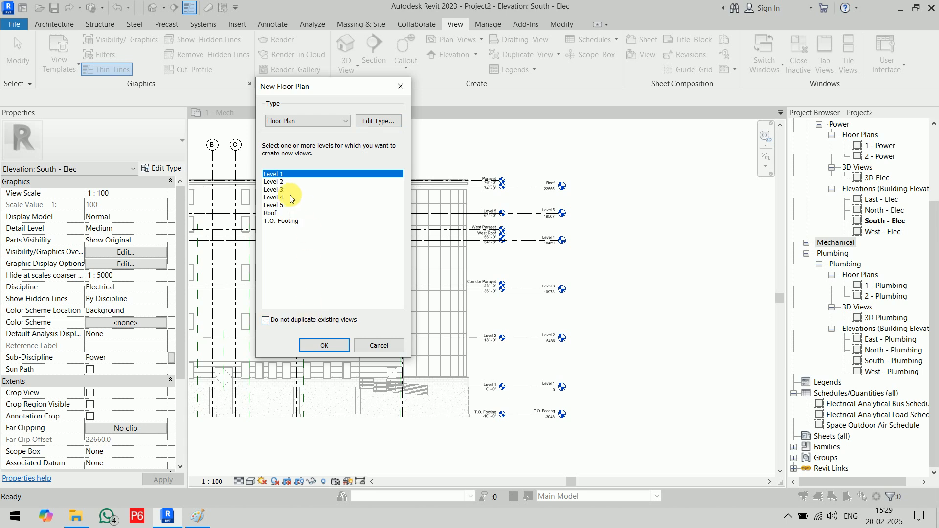
{"action": "left_click", "coordinate": [282, 190]}
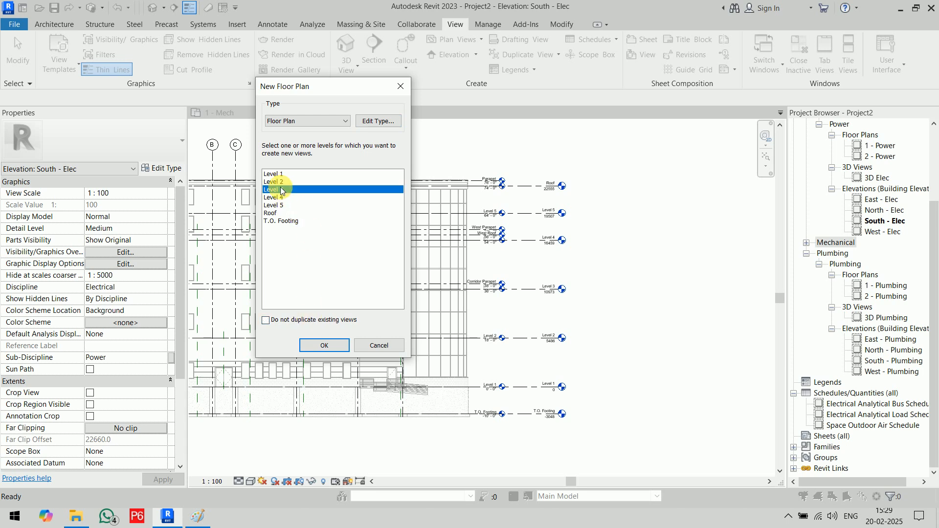
{"action": "left_click", "coordinate": [288, 221], "text": "shift"}
{"action": "left_click", "coordinate": [338, 351]}
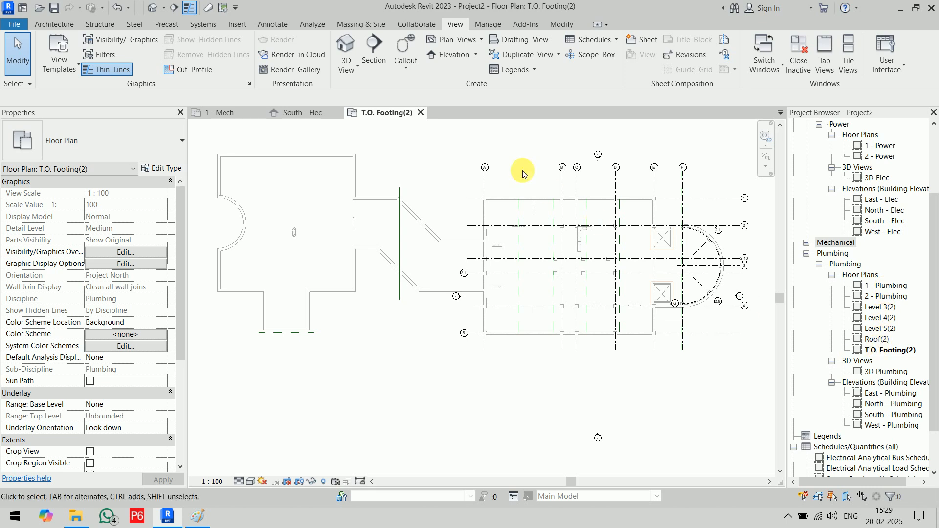
{"action": "left_click", "coordinate": [420, 113]}
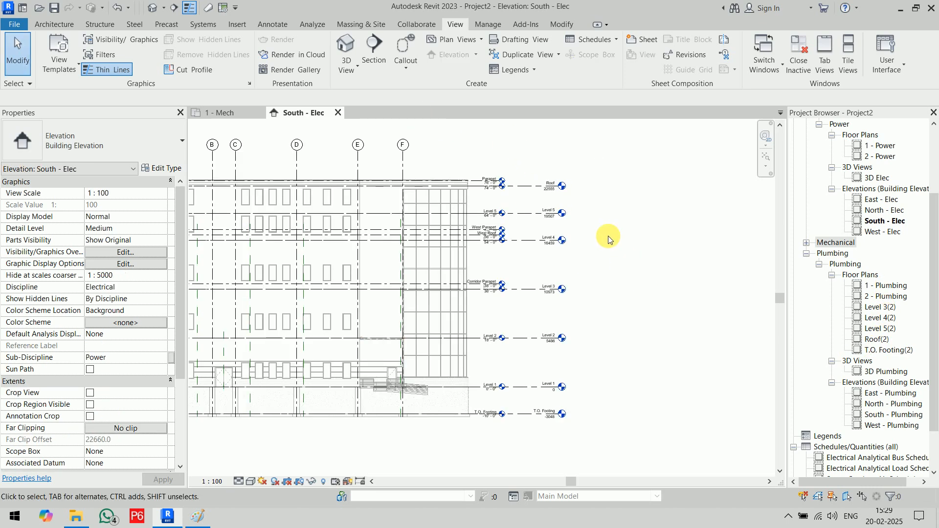
{"action": "scroll", "coordinate": [609, 236], "scroll_direction": "down", "scroll_amount": 3}
{"action": "scroll", "coordinate": [914, 297], "scroll_direction": "up", "scroll_amount": 3}
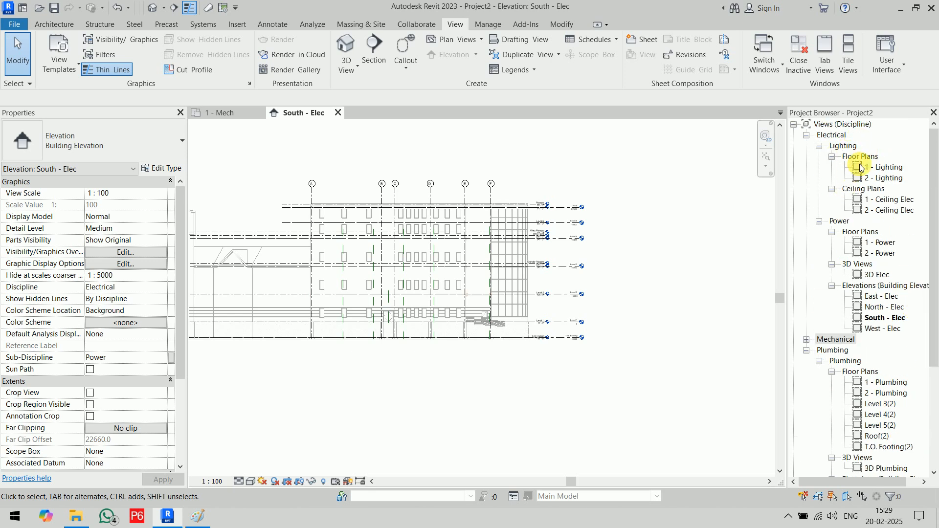
- For new floor plans, duplicate the Electrical Plan view template as 'Lighting Plan'
{"action": "left_click", "coordinate": [462, 39]}
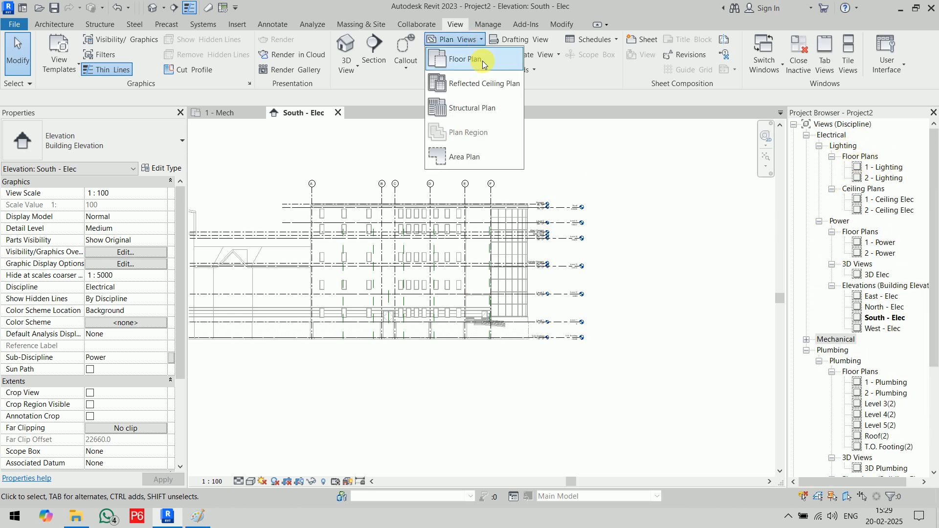
{"action": "left_click", "coordinate": [482, 64]}
{"action": "left_click", "coordinate": [375, 121]}
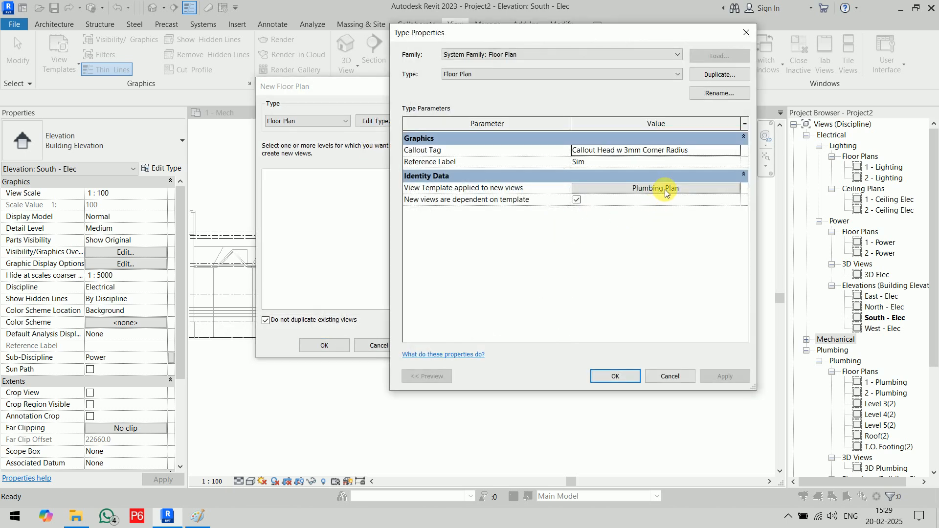
{"action": "left_click", "coordinate": [665, 192]}
{"action": "left_click", "coordinate": [123, 198]}
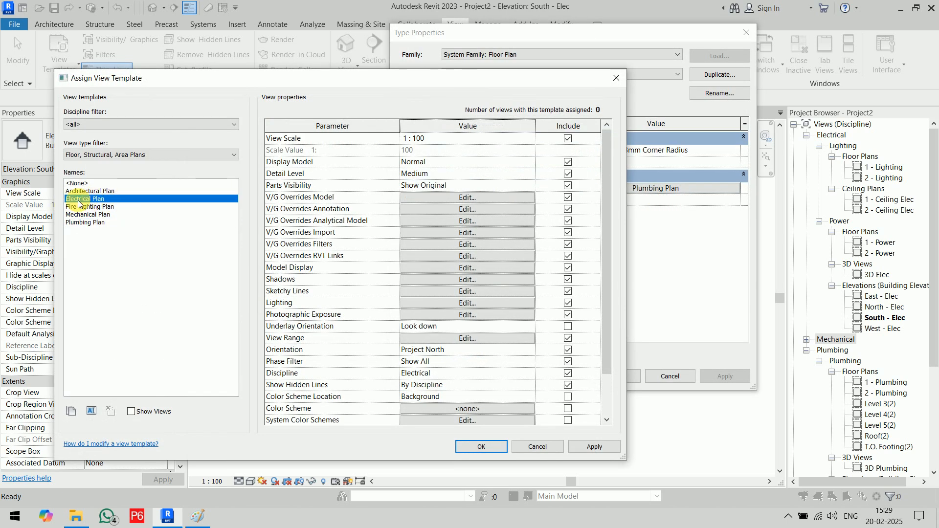
{"action": "scroll", "coordinate": [425, 336], "scroll_direction": "down", "scroll_amount": 2}
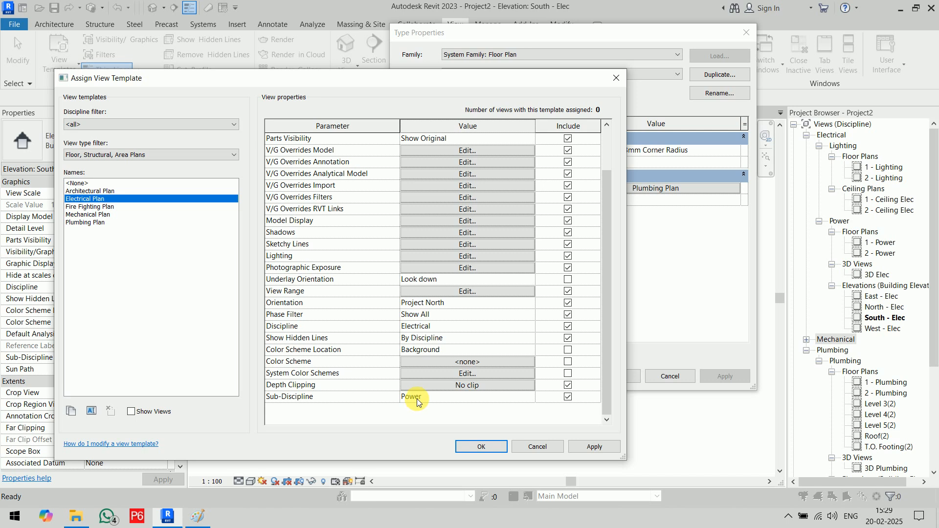
{"action": "left_click", "coordinate": [73, 413]}
{"action": "type", "text": "Lighting Plan"}
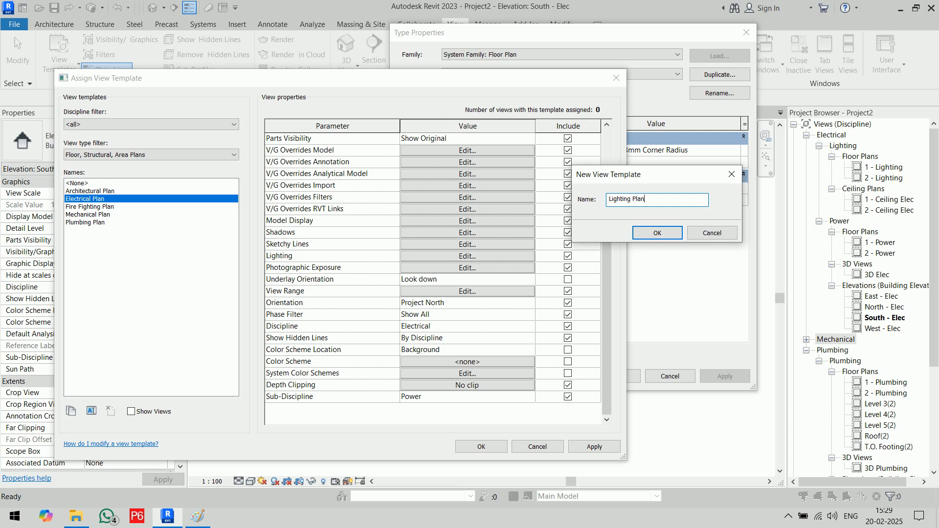
{"action": "left_click", "coordinate": [649, 235]}
- Set the Lighting Plan template's sub-discipline to Lighting and assign it to the floor plan type
{"action": "scroll", "coordinate": [514, 406], "scroll_direction": "down", "scroll_amount": 2}
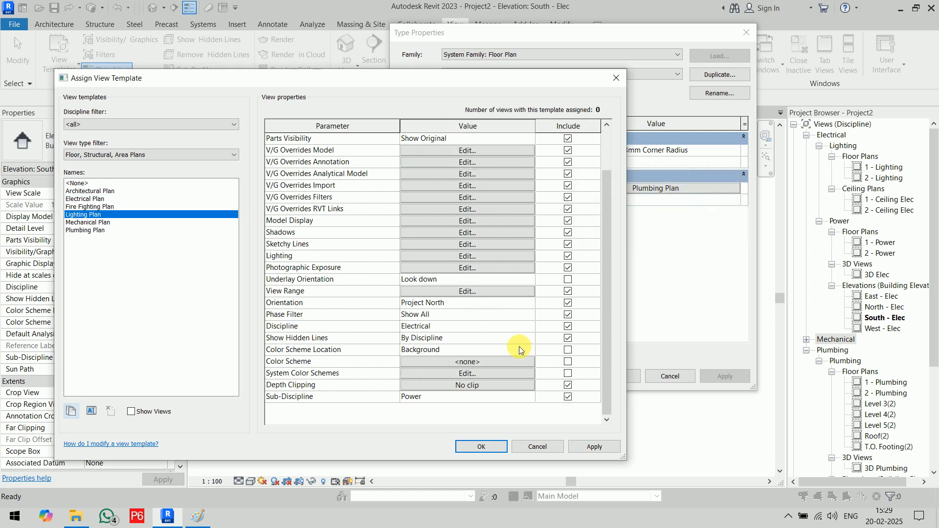
{"action": "left_click", "coordinate": [508, 397]}
{"action": "left_click", "coordinate": [528, 397]}
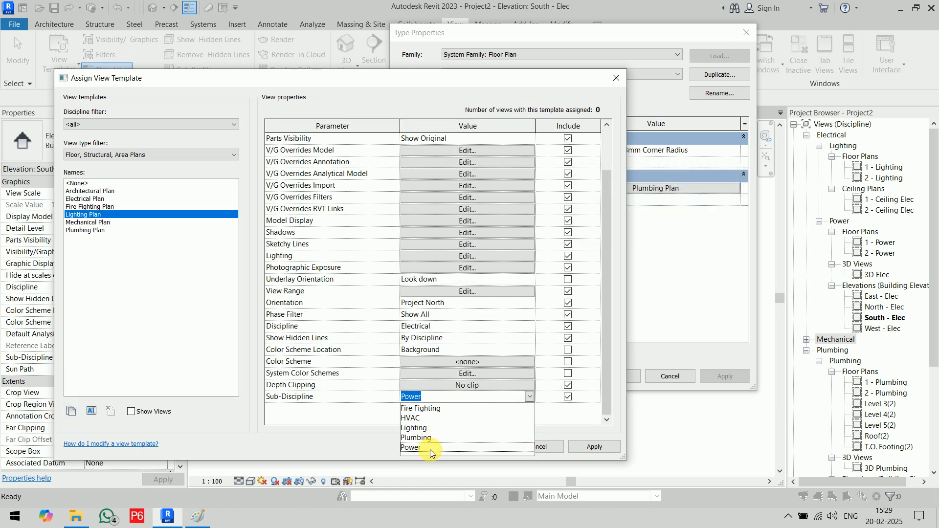
{"action": "left_click", "coordinate": [421, 429]}
{"action": "left_click", "coordinate": [470, 445]}
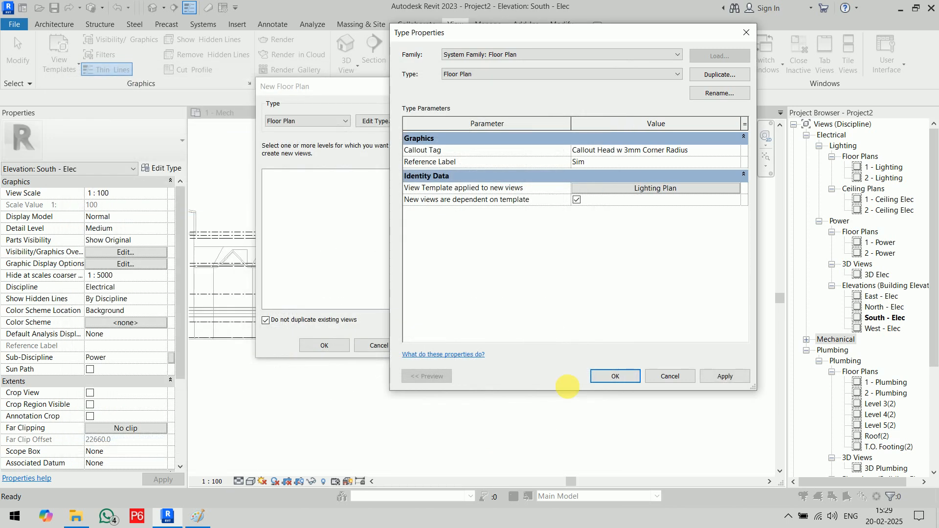
{"action": "left_click", "coordinate": [611, 377]}
- Create floor plans for Level 3 through T.O. Footing, allowing levels that already have views
{"action": "left_click", "coordinate": [266, 320]}
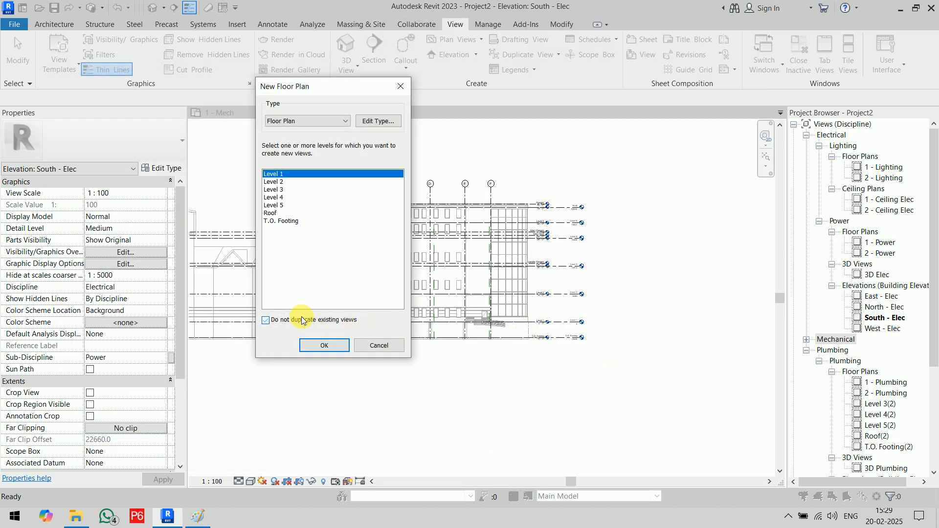
{"action": "left_click", "coordinate": [275, 190]}
{"action": "left_click", "coordinate": [293, 221], "text": "shift"}
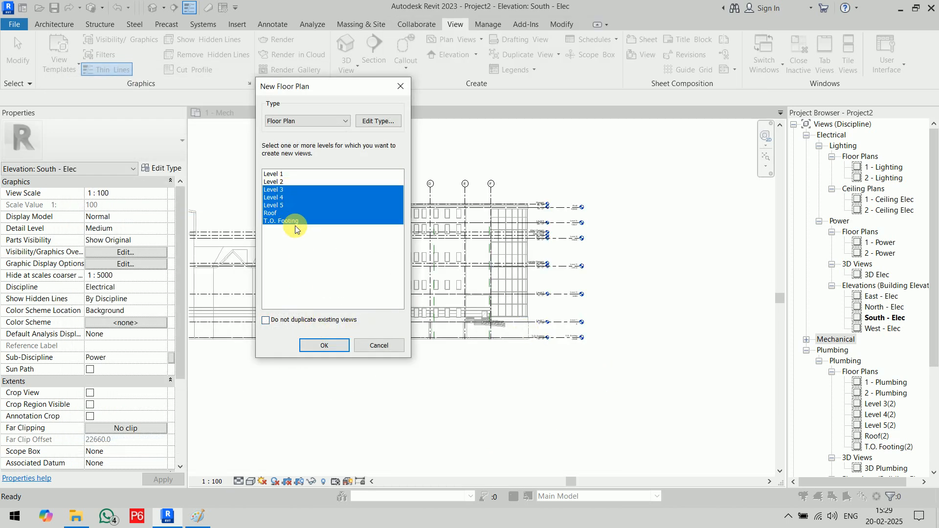
{"action": "left_click", "coordinate": [324, 346]}
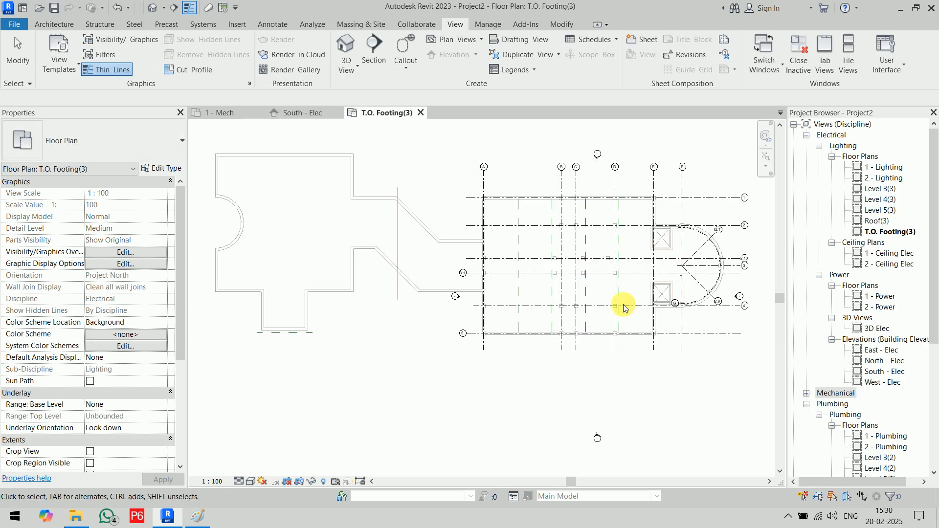
- Close the T.O. Footing(3) view and give new floor plans the Electrical Plan view template
{"action": "left_click", "coordinate": [420, 113]}
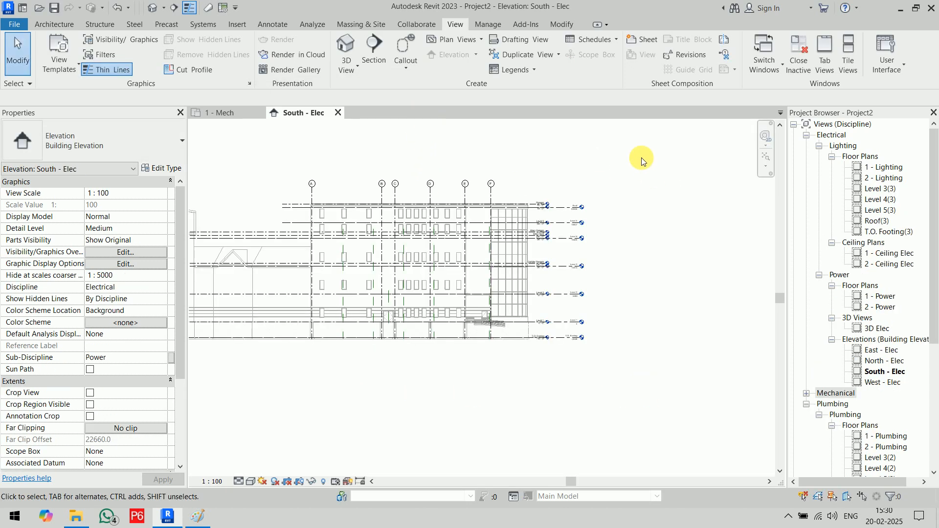
{"action": "left_click", "coordinate": [471, 41]}
{"action": "left_click", "coordinate": [471, 54]}
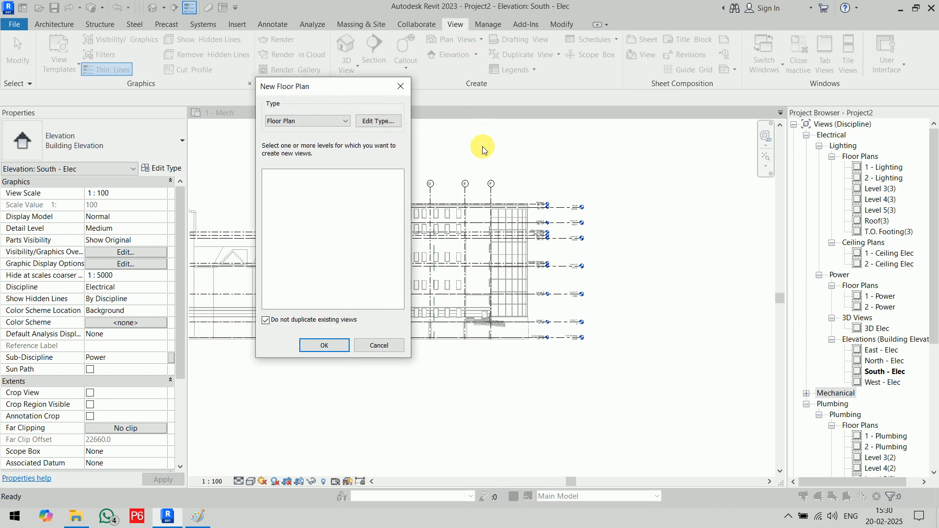
{"action": "left_click", "coordinate": [382, 122]}
{"action": "left_click", "coordinate": [671, 192]}
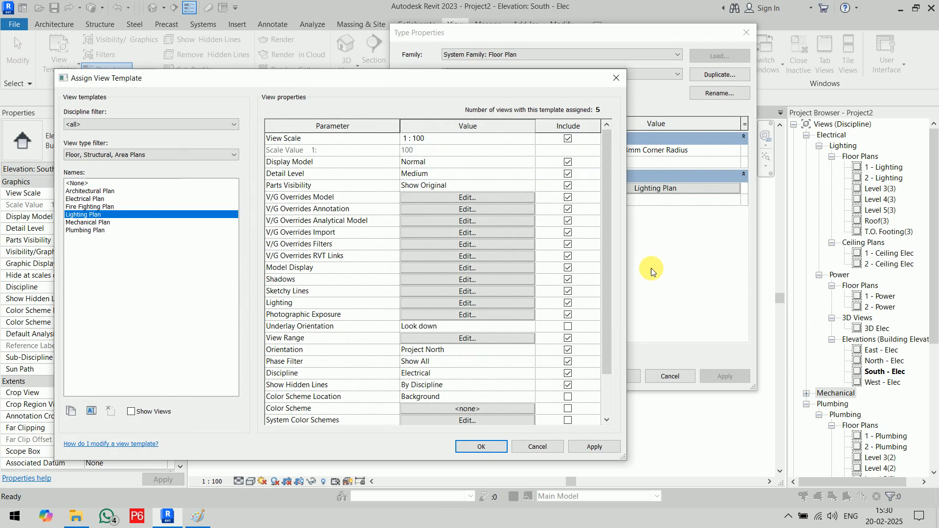
{"action": "left_click", "coordinate": [122, 199]}
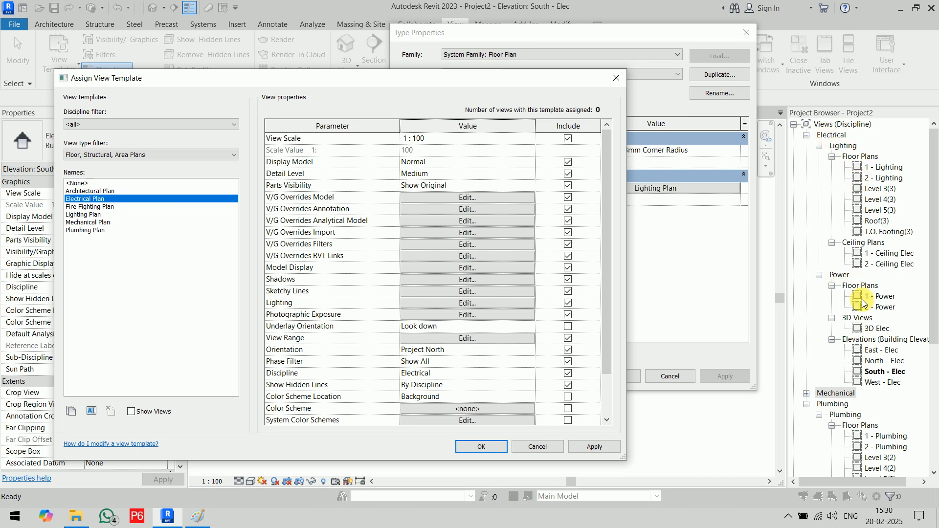
{"action": "left_click", "coordinate": [87, 215]}
{"action": "scroll", "coordinate": [393, 405], "scroll_direction": "down", "scroll_amount": 2}
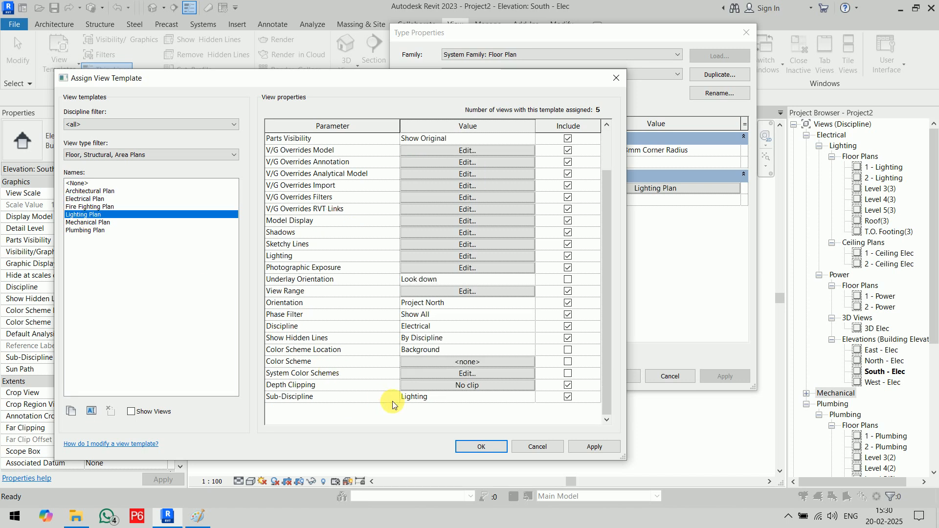
{"action": "left_click", "coordinate": [100, 200]}
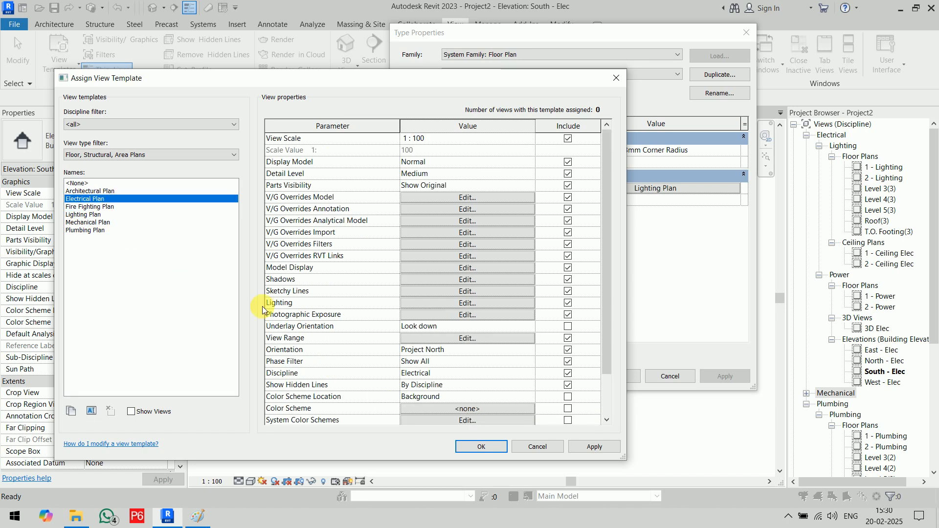
{"action": "scroll", "coordinate": [384, 355], "scroll_direction": "down", "scroll_amount": 2}
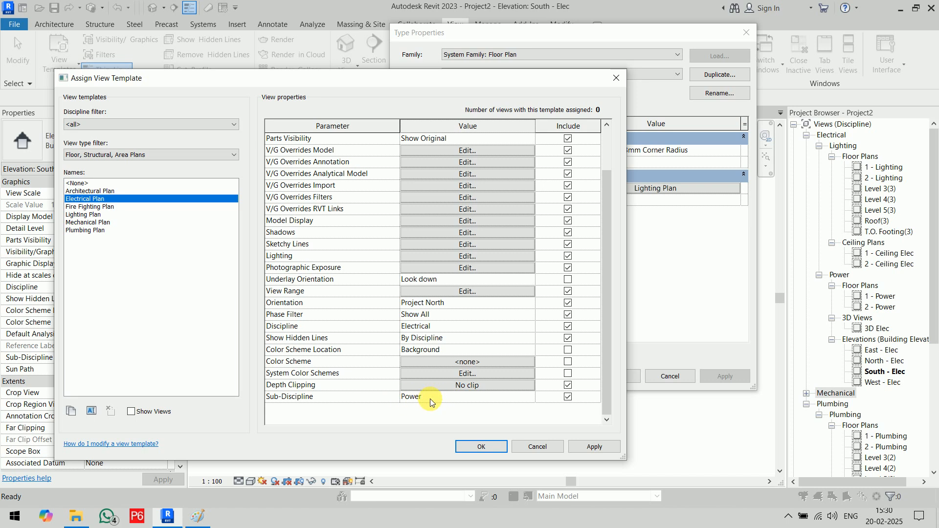
{"action": "left_click", "coordinate": [489, 449]}
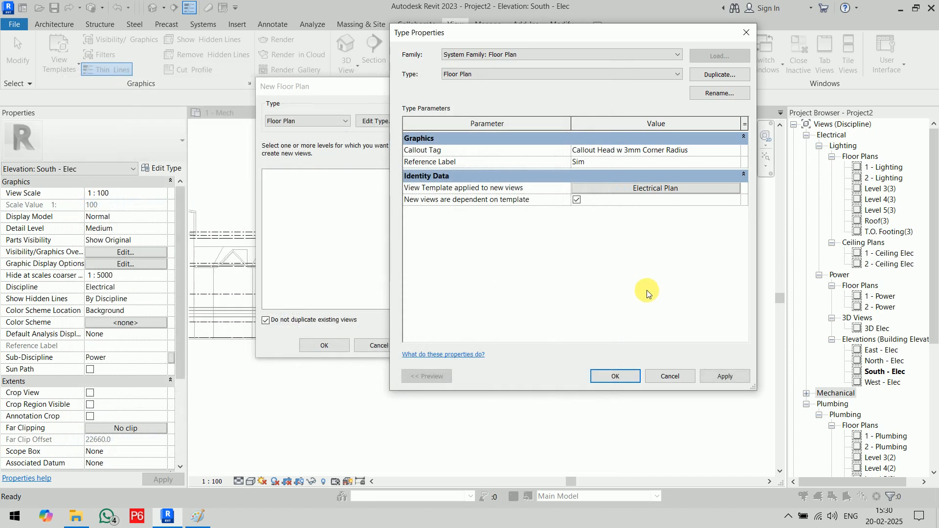
{"action": "left_click", "coordinate": [623, 378]}
- Create Power floor plans for Level 3 through T.O. Footing, then close T.O. Footing(4)
{"action": "left_click", "coordinate": [312, 321]}
{"action": "left_click", "coordinate": [274, 190]}
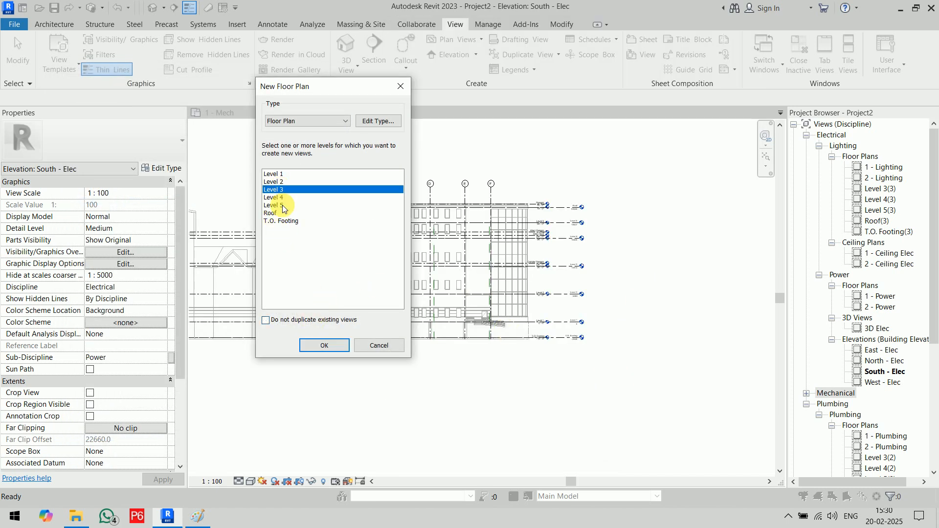
{"action": "left_click", "coordinate": [289, 221], "text": "shift"}
{"action": "left_click", "coordinate": [326, 345]}
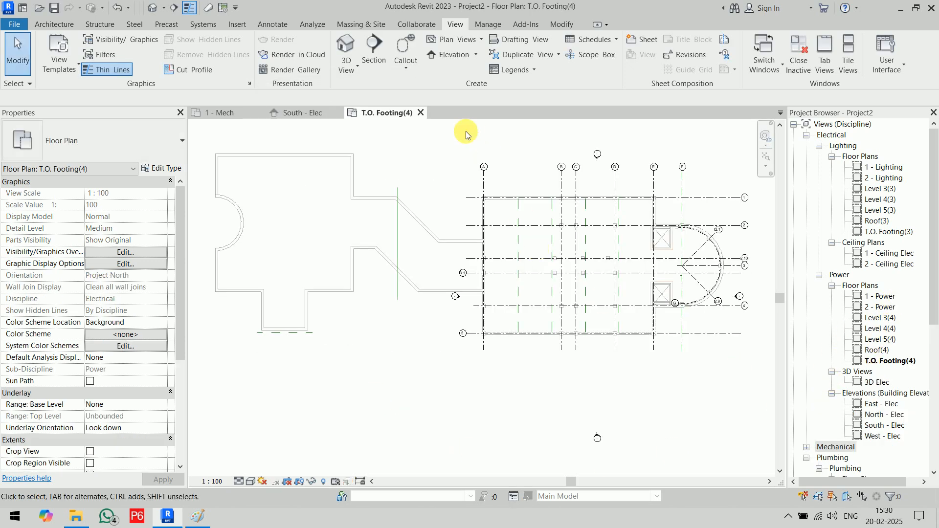
{"action": "left_click", "coordinate": [421, 113]}
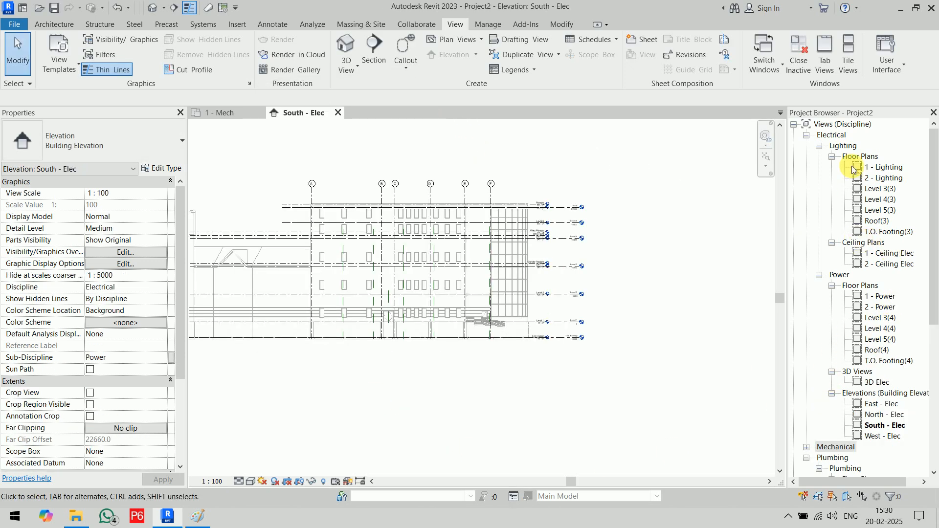
- Give new reflected ceiling plans the Electrical Ceiling view template
{"action": "left_click", "coordinate": [459, 40]}
{"action": "left_click", "coordinate": [472, 84]}
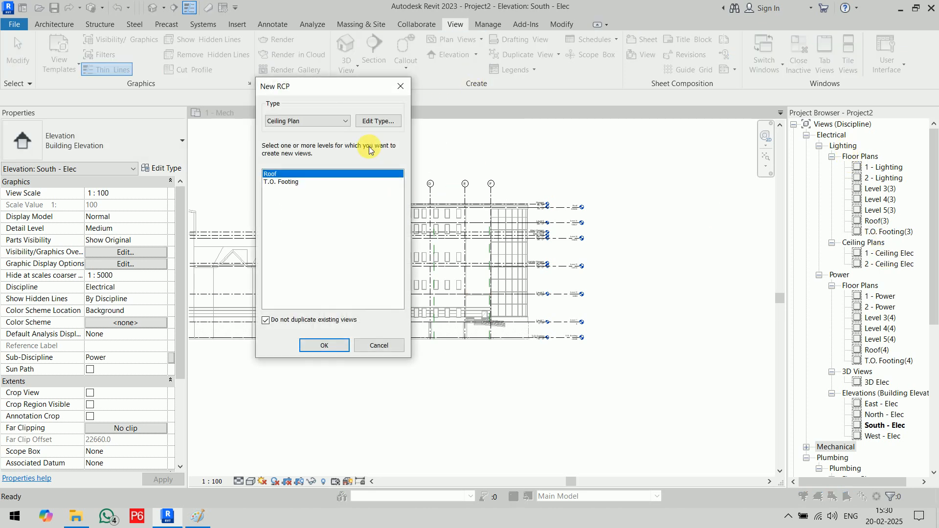
{"action": "left_click", "coordinate": [378, 122]}
{"action": "left_click", "coordinate": [655, 188]}
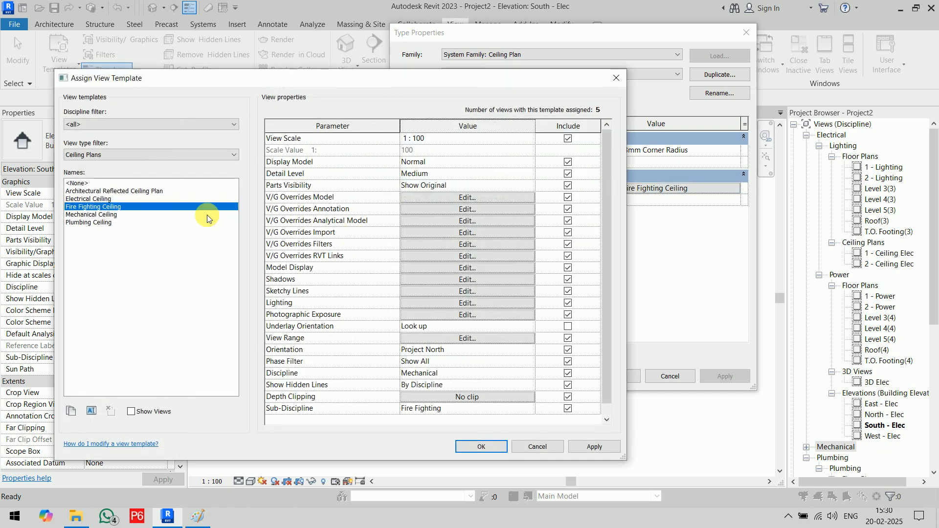
{"action": "left_click", "coordinate": [98, 199]}
{"action": "scroll", "coordinate": [410, 378], "scroll_direction": "down", "scroll_amount": 1}
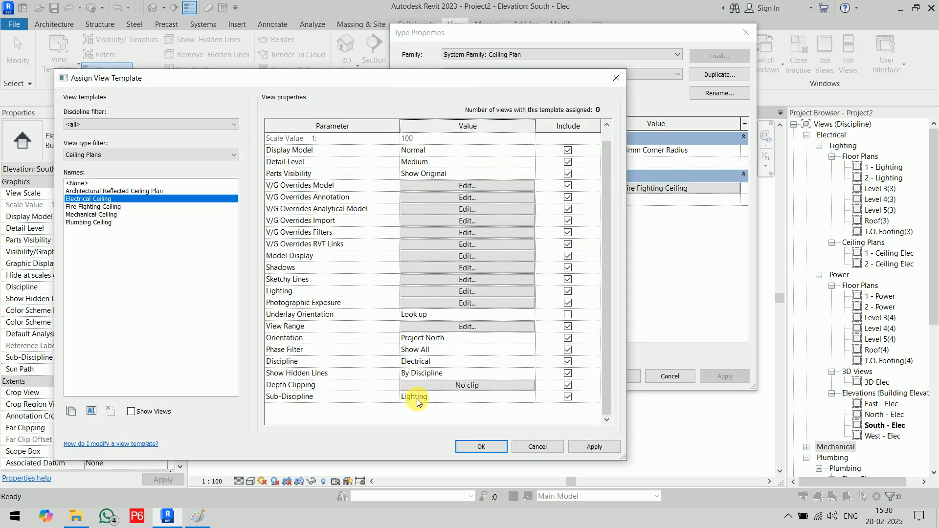
{"action": "left_click", "coordinate": [482, 446]}
{"action": "left_click", "coordinate": [606, 376]}
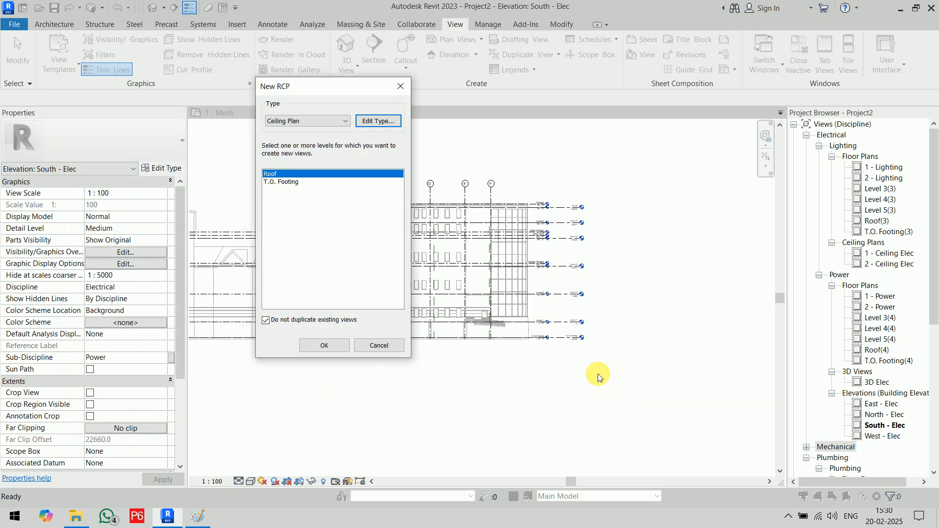
- Create ceiling plans for Levels 3, 4 and 5, then close the Level 5(2) view
{"action": "left_click", "coordinate": [285, 321]}
{"action": "left_click", "coordinate": [274, 189]}
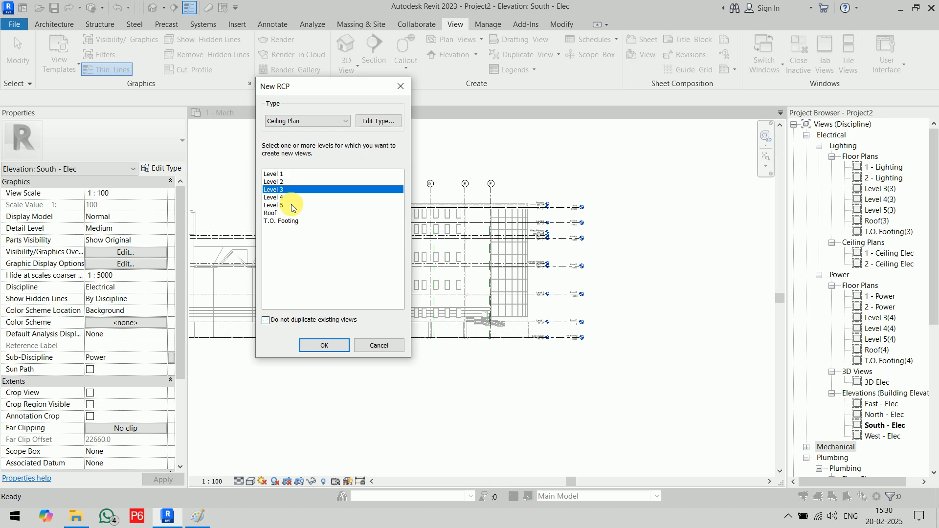
{"action": "left_click", "coordinate": [289, 205], "text": "shift"}
{"action": "left_click", "coordinate": [322, 345]}
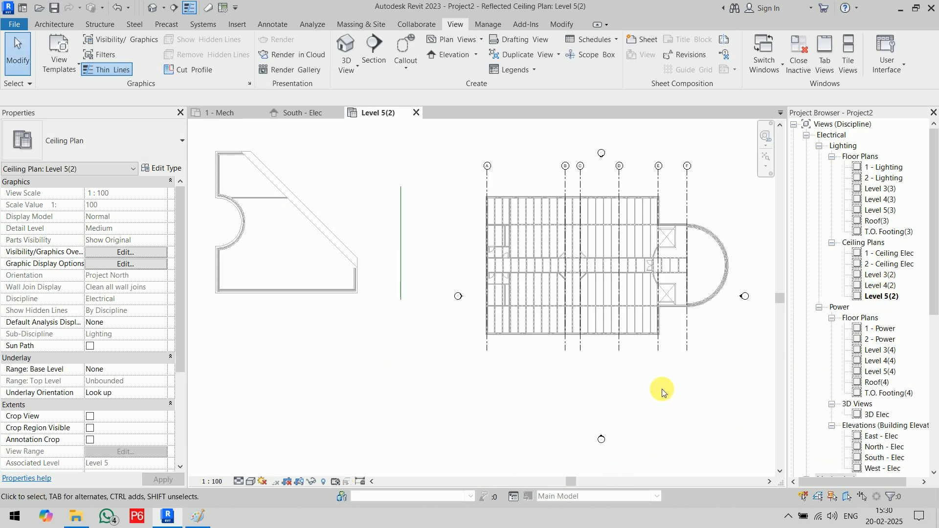
{"action": "left_click", "coordinate": [415, 116]}
- Expand the Mechanical group of views in the Project Browser
{"action": "scroll", "coordinate": [871, 200], "scroll_direction": "down", "scroll_amount": 8}
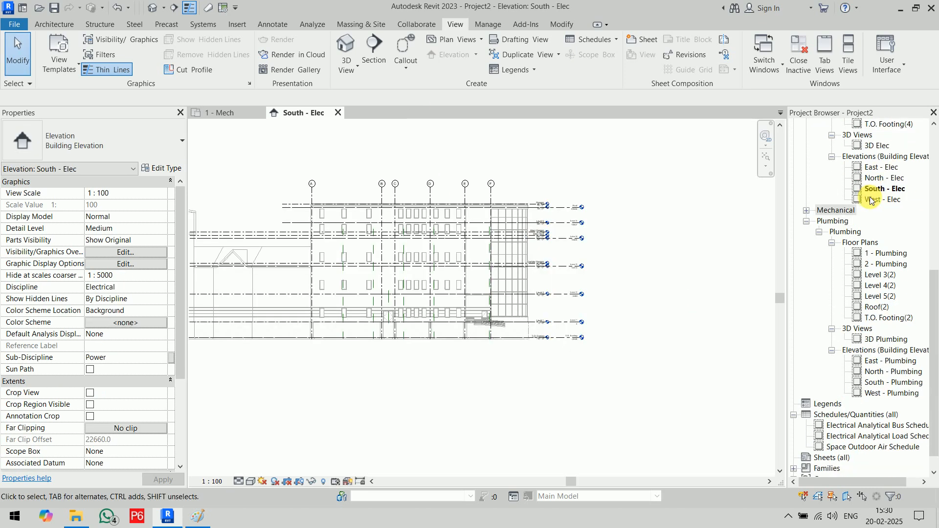
{"action": "left_click", "coordinate": [806, 210]}
{"action": "scroll", "coordinate": [876, 268], "scroll_direction": "down", "scroll_amount": 6}
{"action": "scroll", "coordinate": [877, 269], "scroll_direction": "down", "scroll_amount": 8}
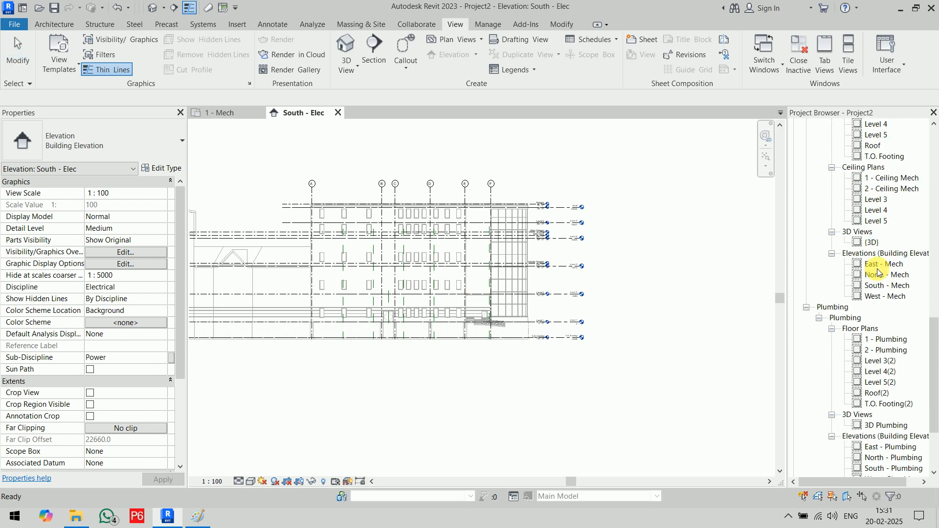
{"action": "scroll", "coordinate": [877, 271], "scroll_direction": "up", "scroll_amount": 20}
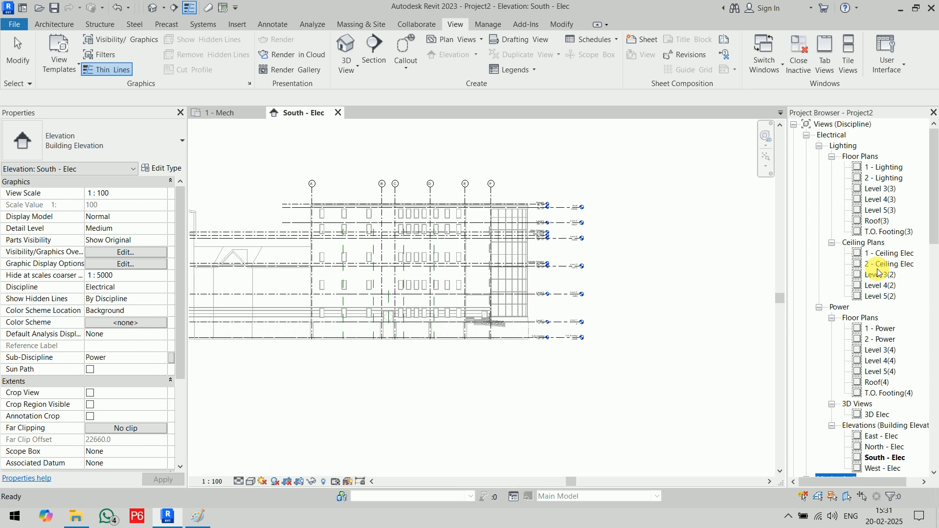
- Check the properties of the new Lighting floor plans and Level 3(2), Level 4(2) ceiling plans
{"action": "left_click", "coordinate": [889, 178]}
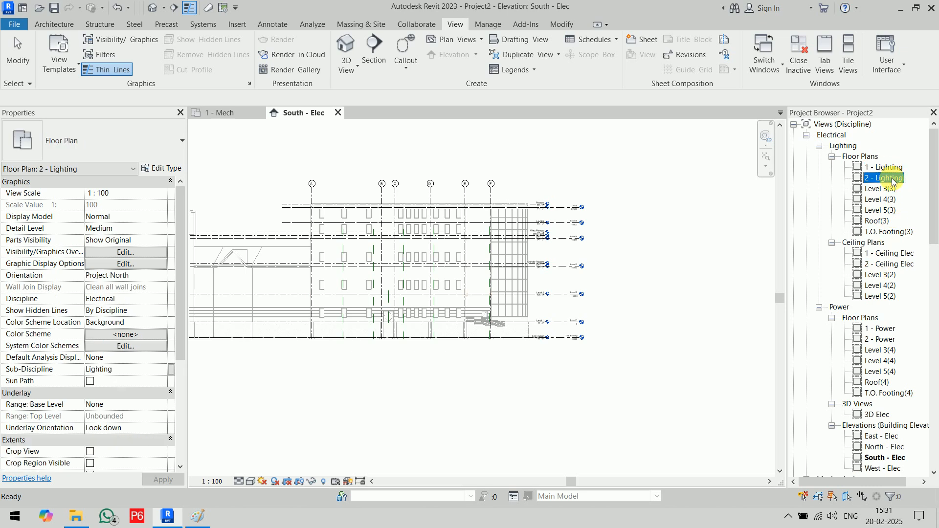
{"action": "left_click", "coordinate": [891, 199]}
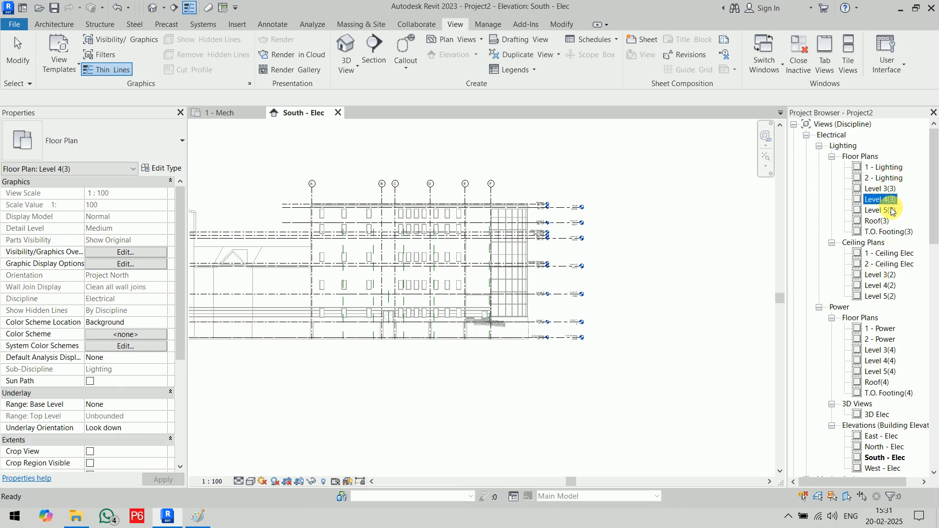
{"action": "left_click", "coordinate": [891, 210]}
{"action": "left_click", "coordinate": [883, 222]}
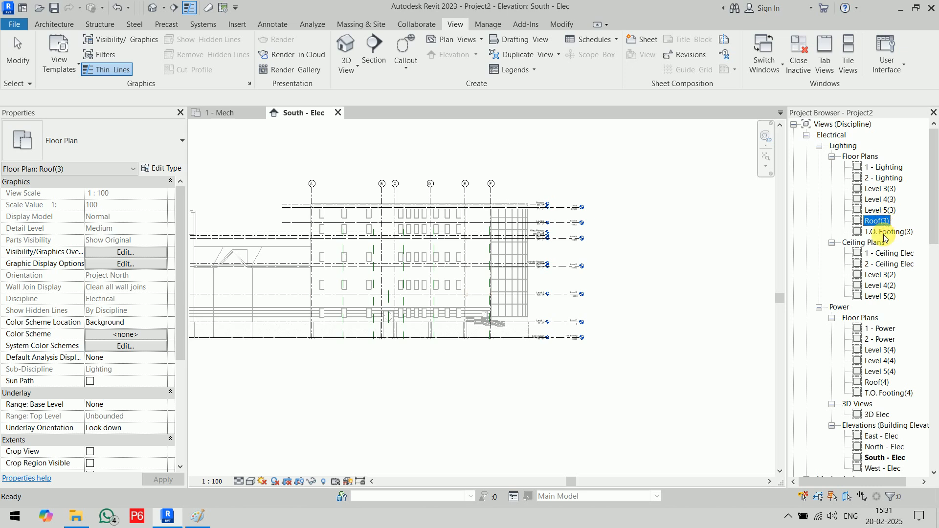
{"action": "left_click", "coordinate": [890, 275]}
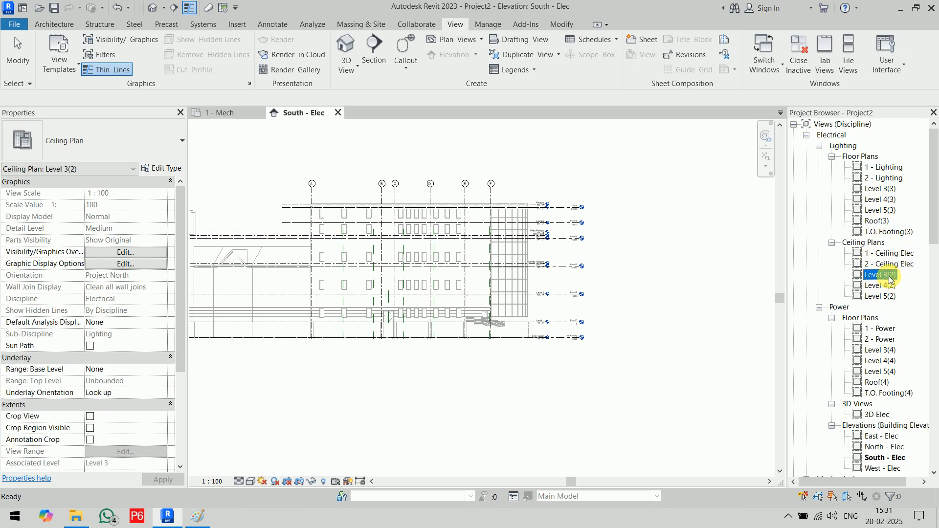
{"action": "left_click", "coordinate": [890, 286]}
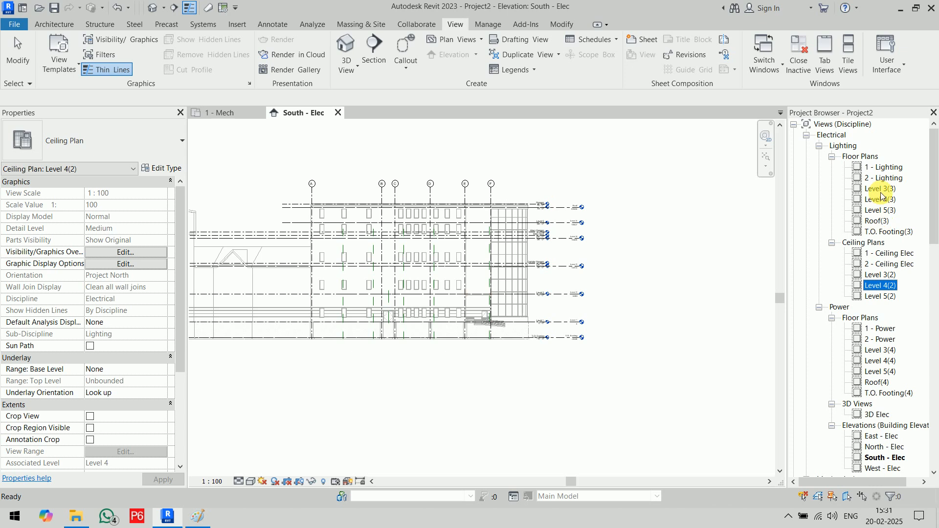
{"action": "scroll", "coordinate": [883, 329], "scroll_direction": "down", "scroll_amount": 3}
{"action": "scroll", "coordinate": [883, 330], "scroll_direction": "down", "scroll_amount": 10}
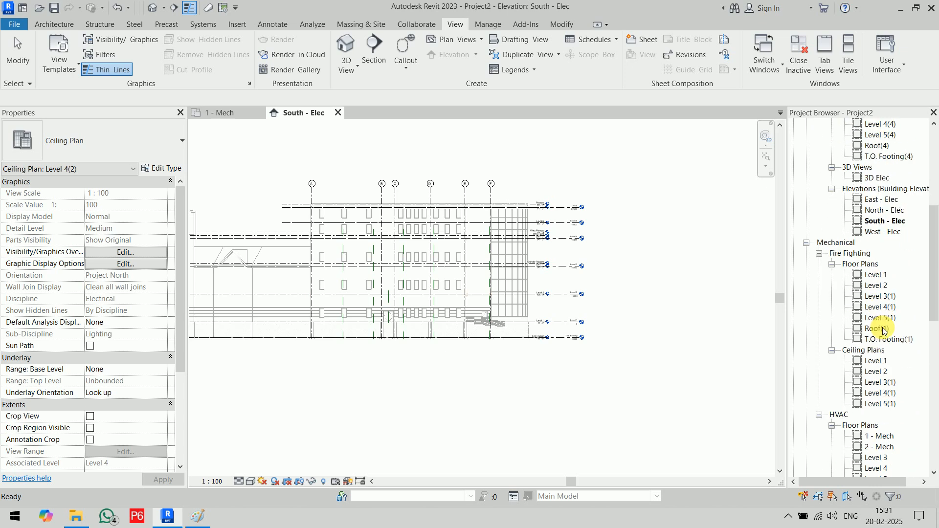